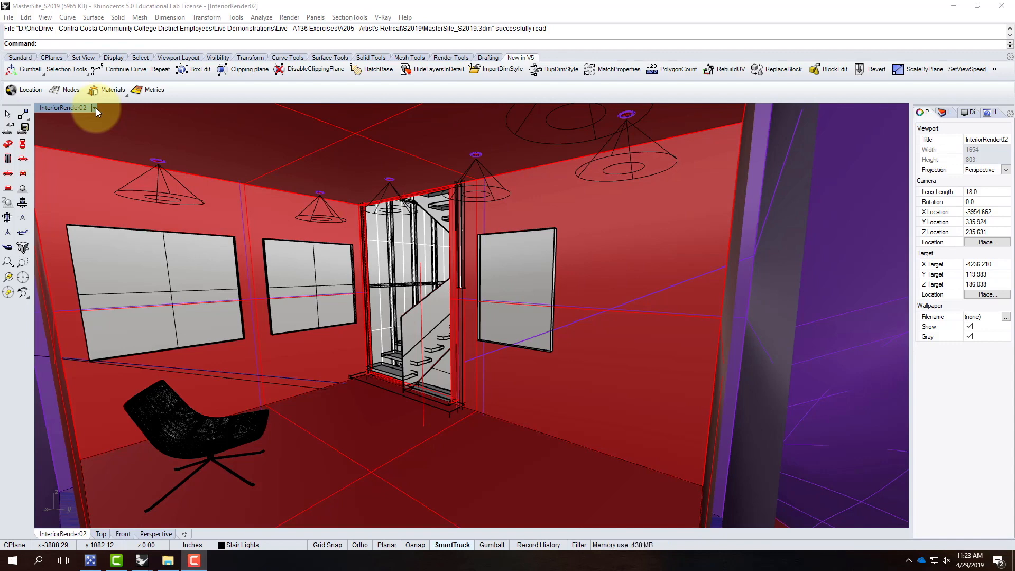
Step: Bring up the saved view Render02, and restore the saved view Render01 in the viewport
{"action": "left_click", "coordinate": [95, 107]}
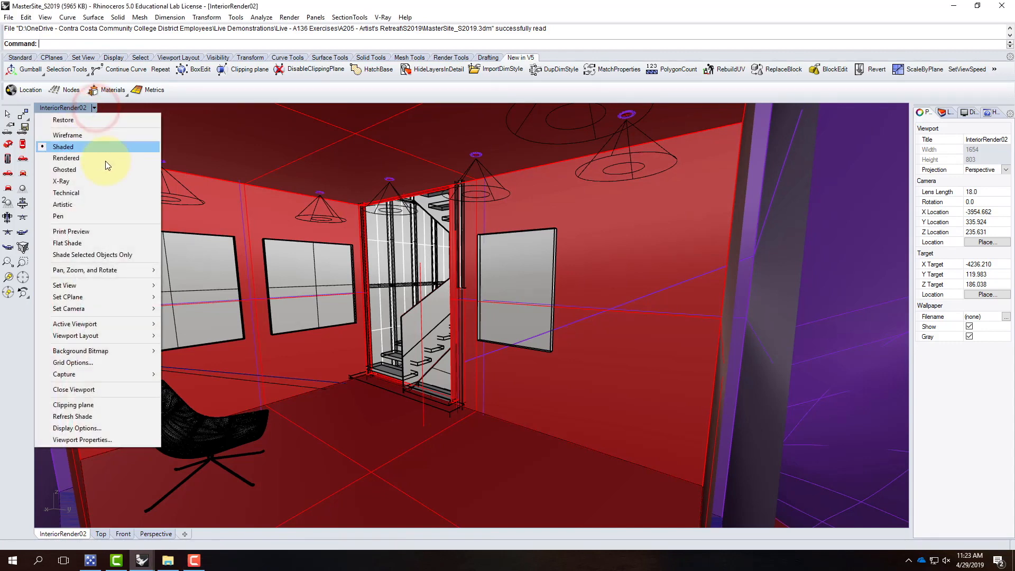
{"action": "mouse_move", "coordinate": [122, 290]}
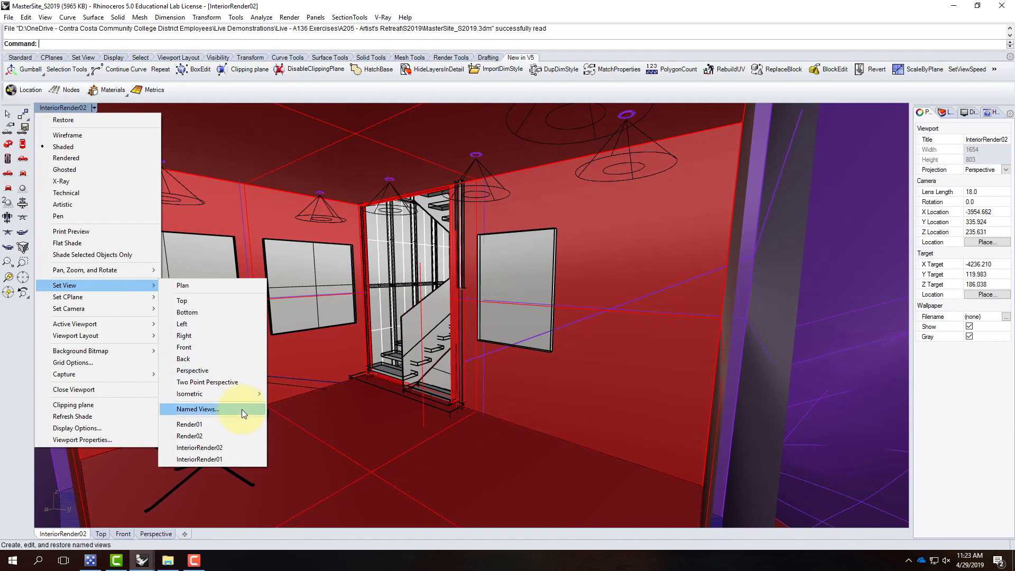
{"action": "left_click", "coordinate": [227, 436]}
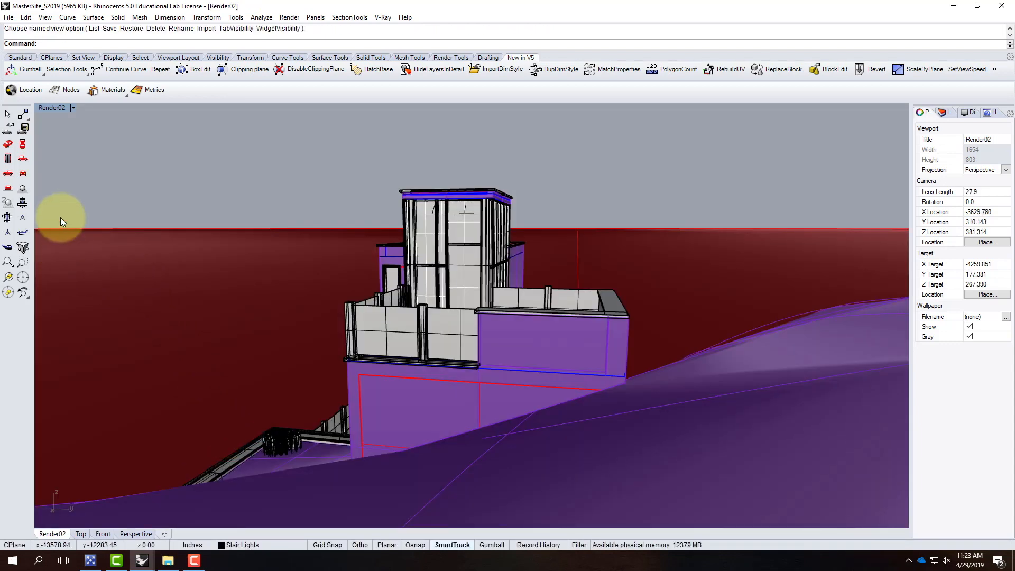
{"action": "left_click", "coordinate": [74, 109]}
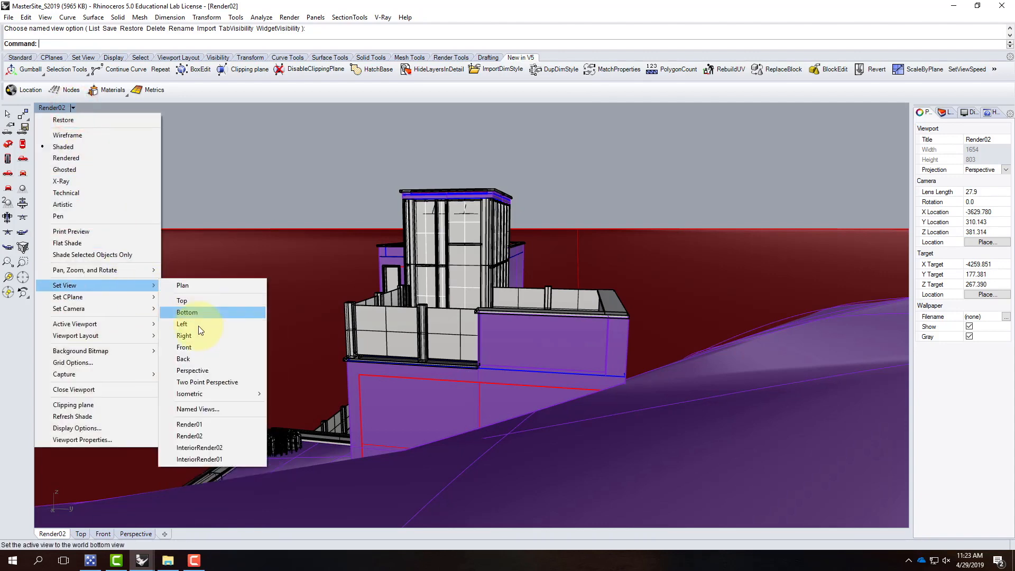
{"action": "left_click", "coordinate": [204, 428]}
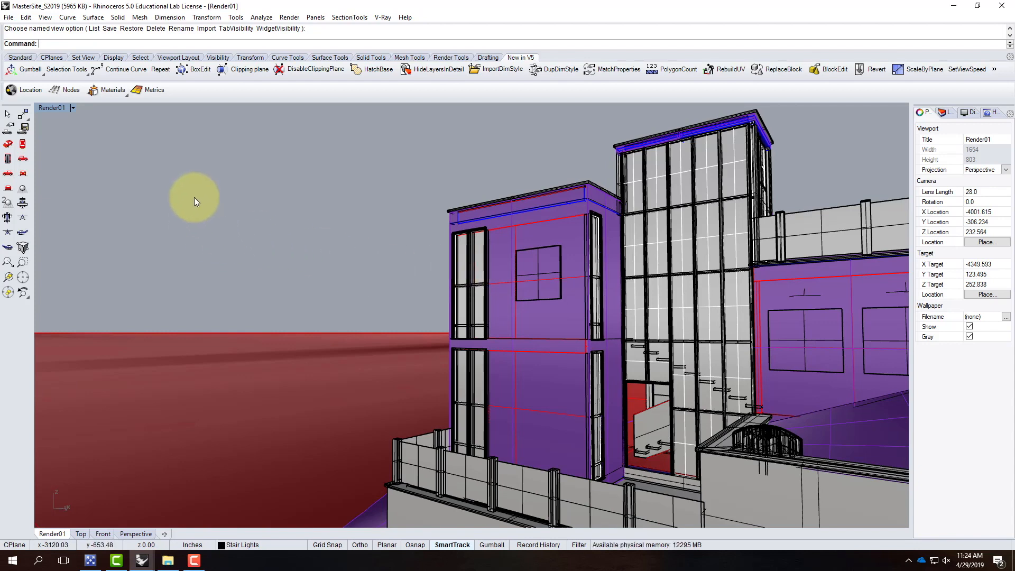
Step: Examine the deck, its railing posts and the retaining wall below from several angles
{"action": "right_click_drag", "start_coordinate": [204, 329], "coordinate": [396, 319]}
{"action": "scroll", "coordinate": [397, 319], "scroll_direction": "down", "scroll_amount": 7}
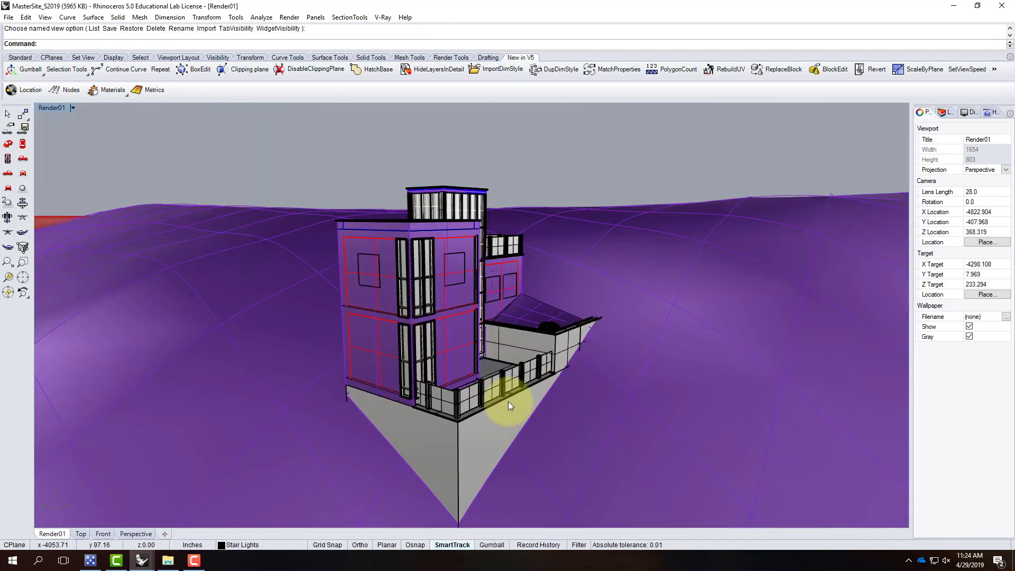
{"action": "scroll", "coordinate": [510, 405], "scroll_direction": "up", "scroll_amount": 4}
{"action": "right_click_drag", "start_coordinate": [561, 427], "coordinate": [446, 319]}
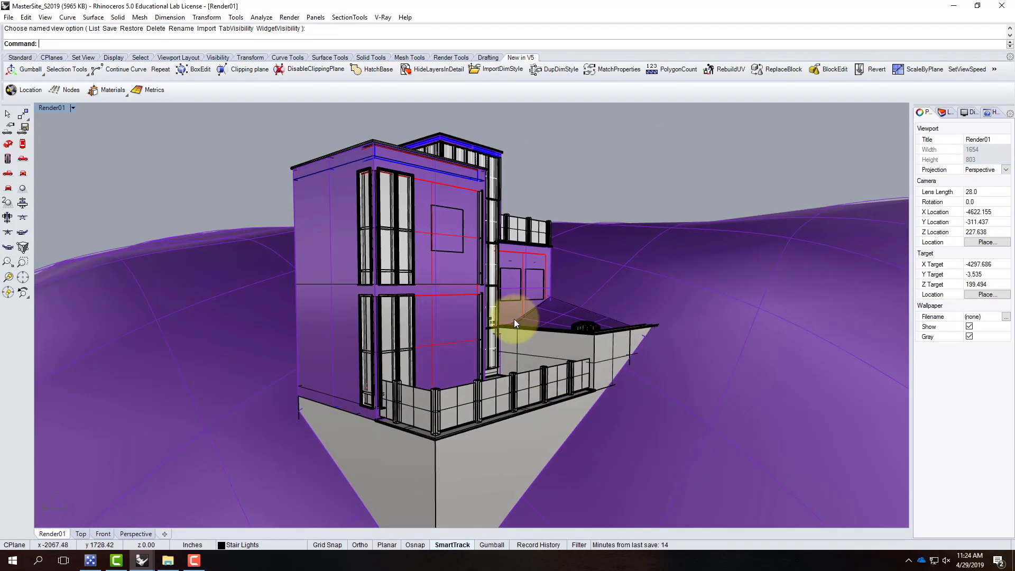
{"action": "right_click_drag", "start_coordinate": [512, 274], "coordinate": [467, 341]}
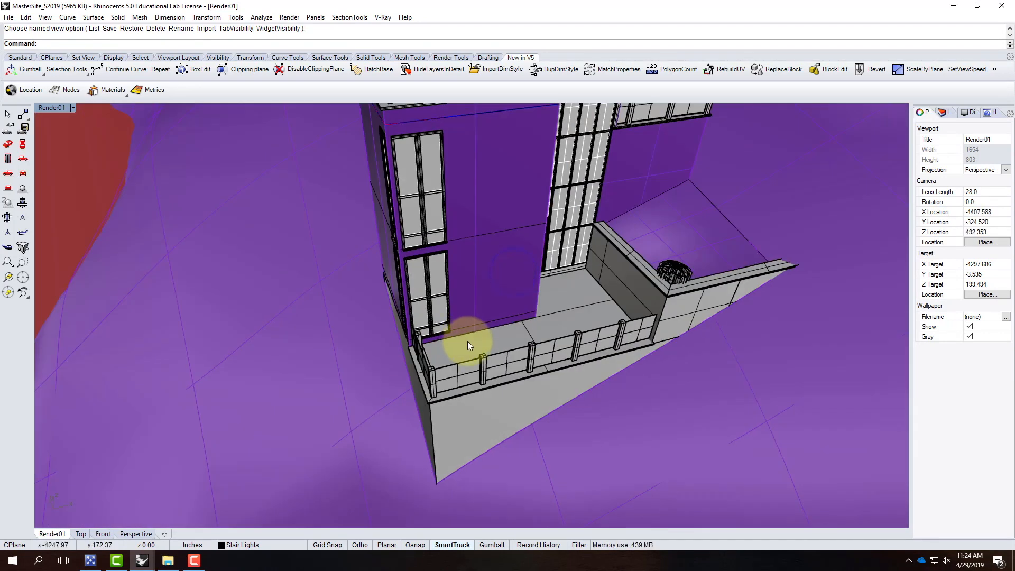
{"action": "scroll", "coordinate": [476, 346], "scroll_direction": "up", "scroll_amount": 4}
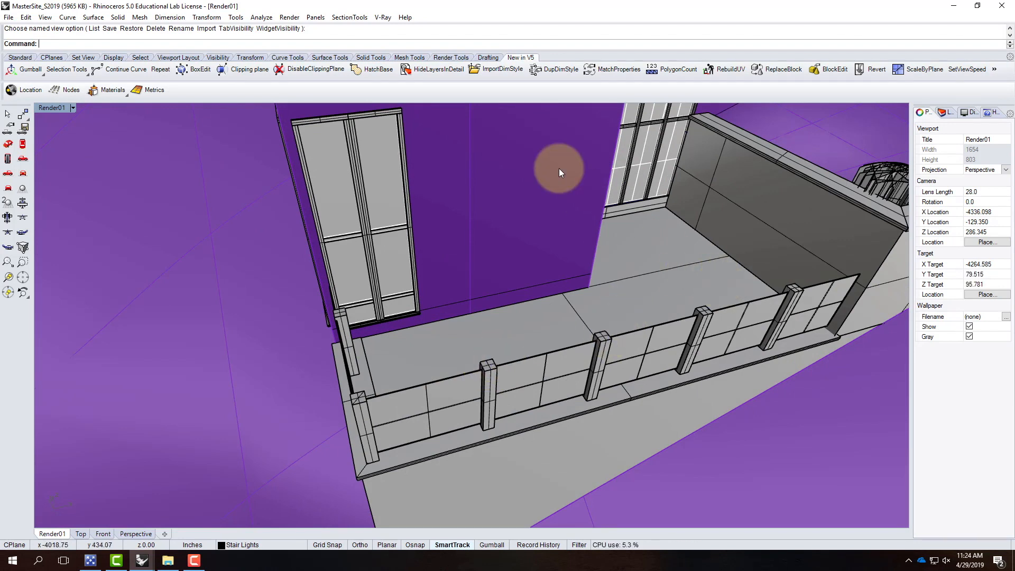
{"action": "scroll", "coordinate": [559, 243], "scroll_direction": "down", "scroll_amount": 5}
{"action": "right_click_drag", "start_coordinate": [559, 243], "coordinate": [445, 266]}
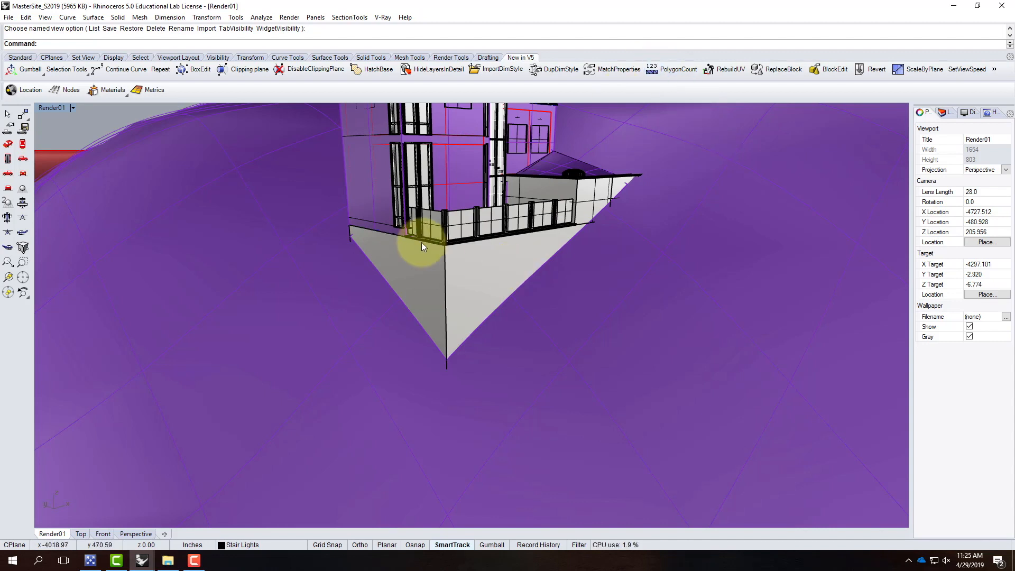
{"action": "scroll", "coordinate": [449, 208], "scroll_direction": "up", "scroll_amount": 5}
{"action": "right_click_drag", "start_coordinate": [497, 193], "coordinate": [461, 238]}
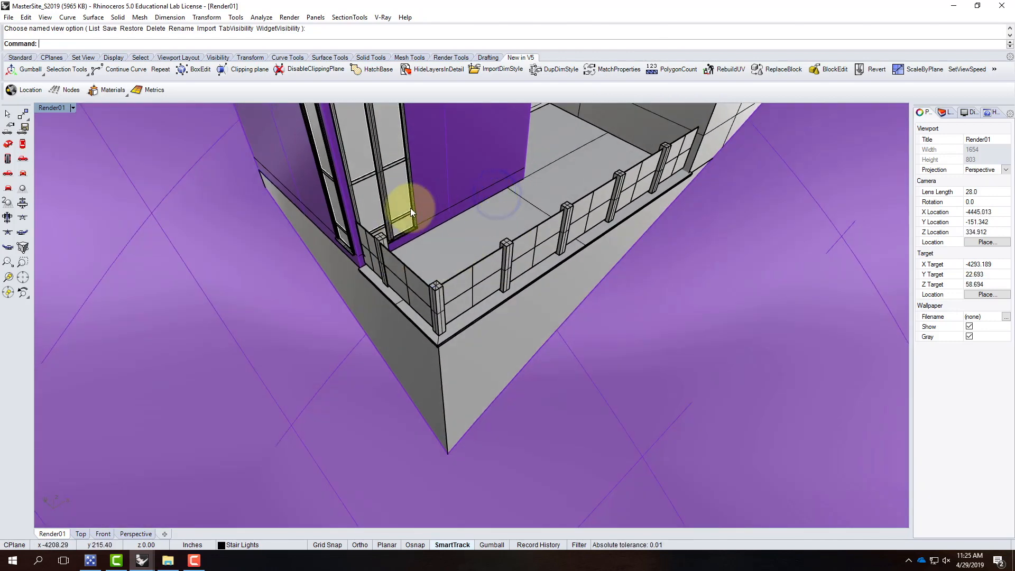
{"action": "right_click_drag", "start_coordinate": [584, 339], "coordinate": [544, 265]}
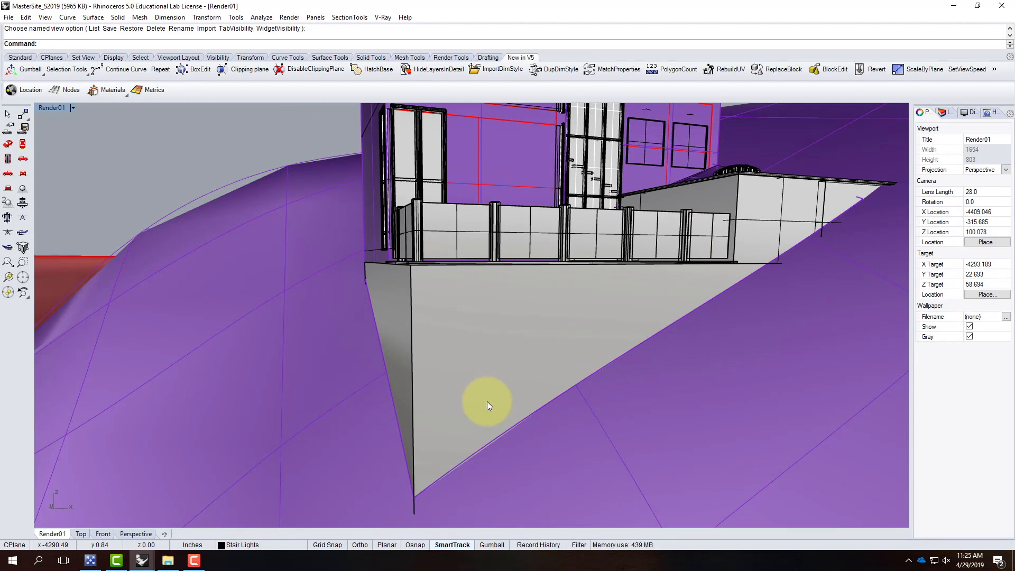
{"action": "right_click_drag", "start_coordinate": [533, 290], "coordinate": [278, 220]}
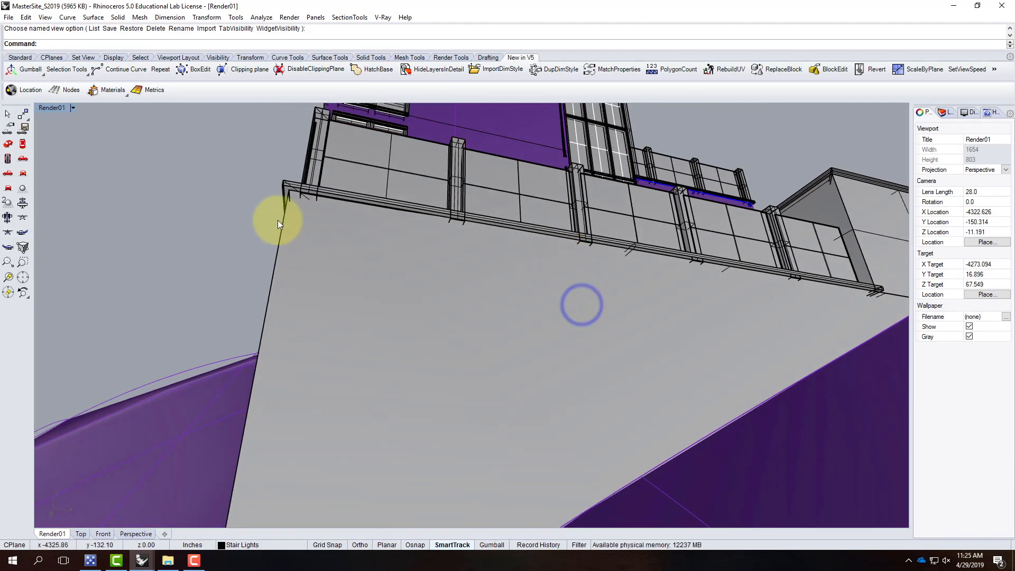
{"action": "right_click_drag", "start_coordinate": [422, 185], "coordinate": [444, 347]}
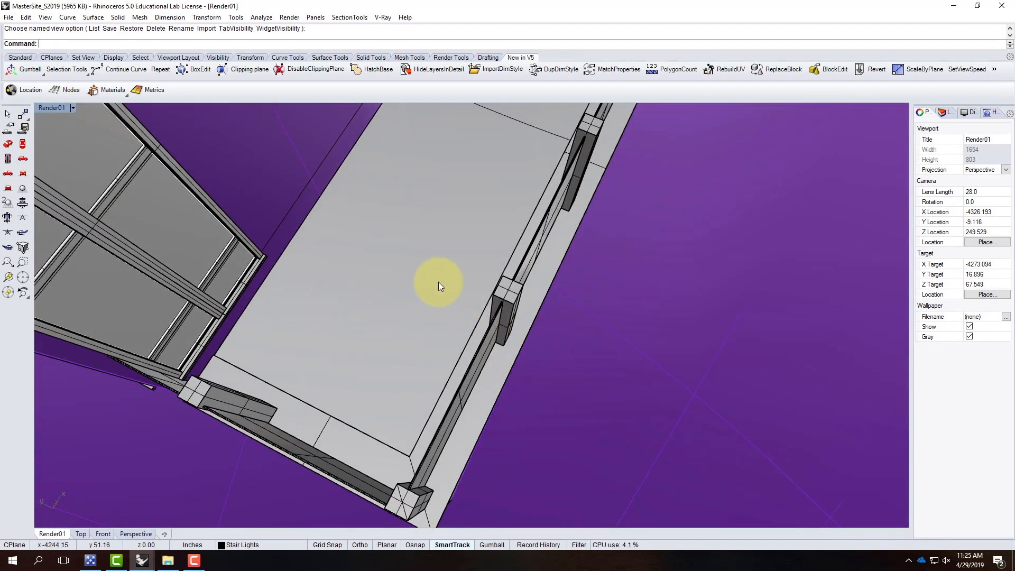
Step: Load the VRayForRhinoV4_tb toolbar file from the OneDrive Resources folder
{"action": "left_click", "coordinate": [236, 18]}
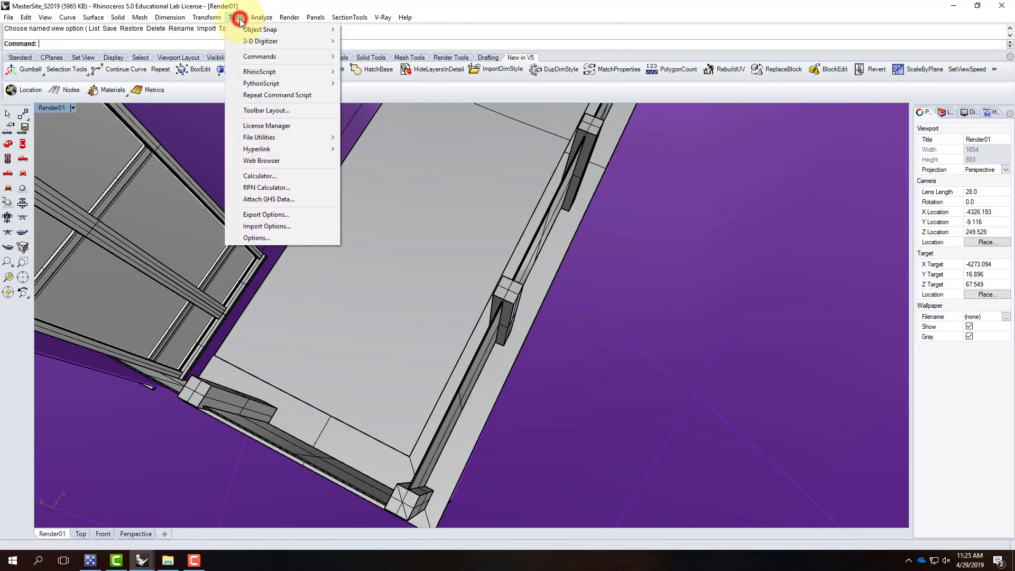
{"action": "left_click", "coordinate": [249, 109]}
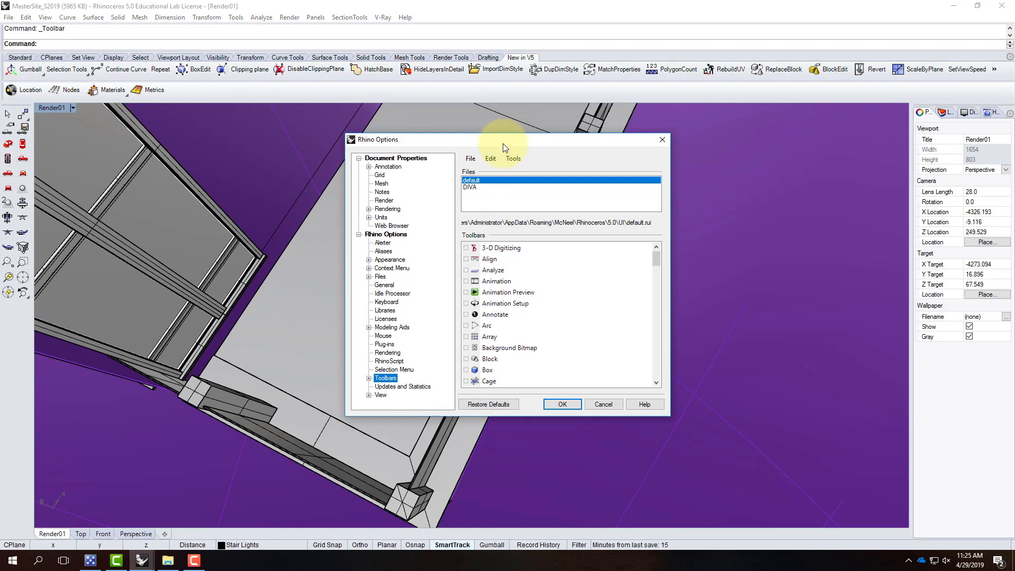
{"action": "left_click", "coordinate": [470, 158]}
{"action": "left_click", "coordinate": [478, 184]}
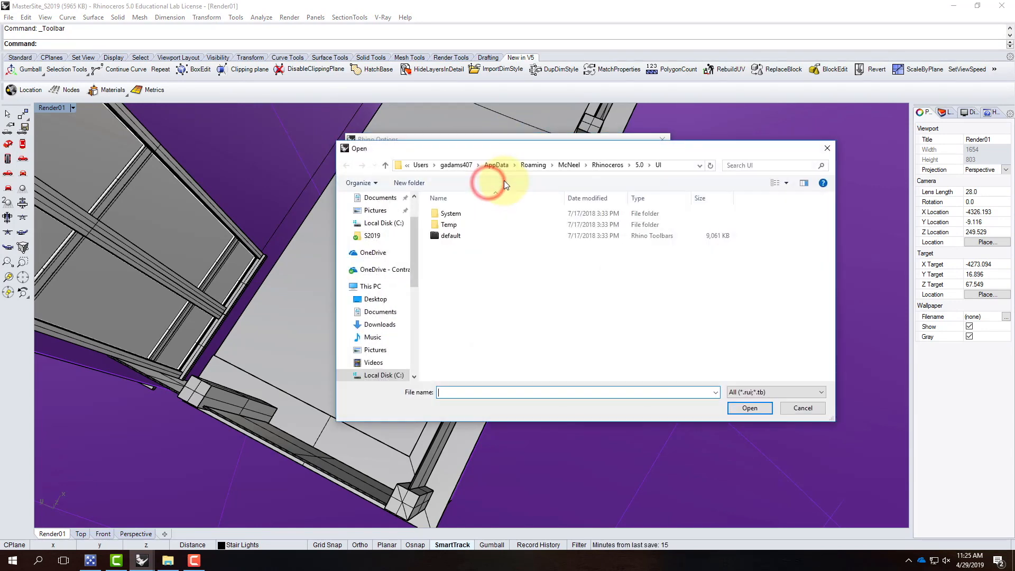
{"action": "left_click", "coordinate": [391, 270]}
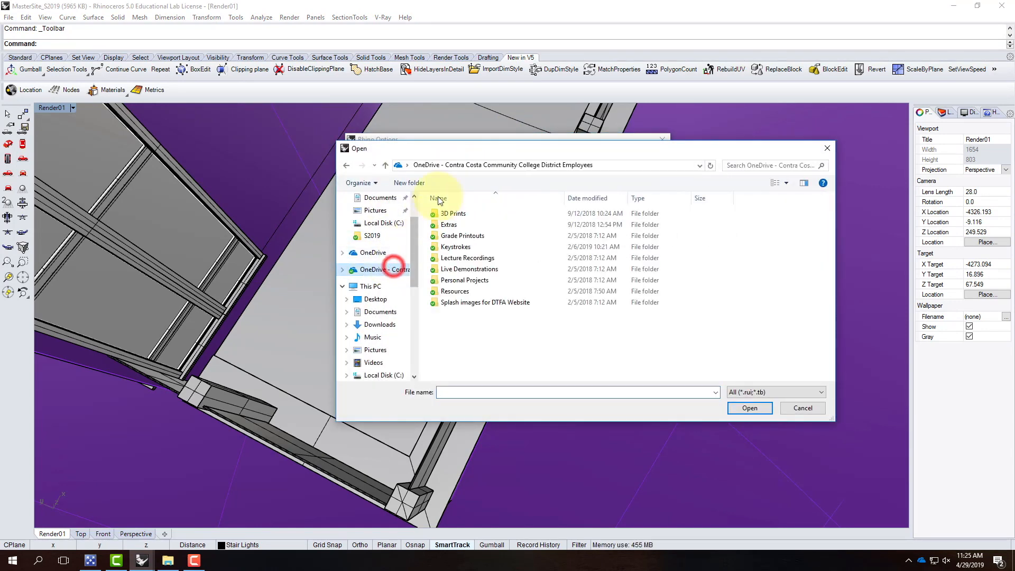
{"action": "double_click", "coordinate": [457, 292]}
{"action": "left_click", "coordinate": [468, 346]}
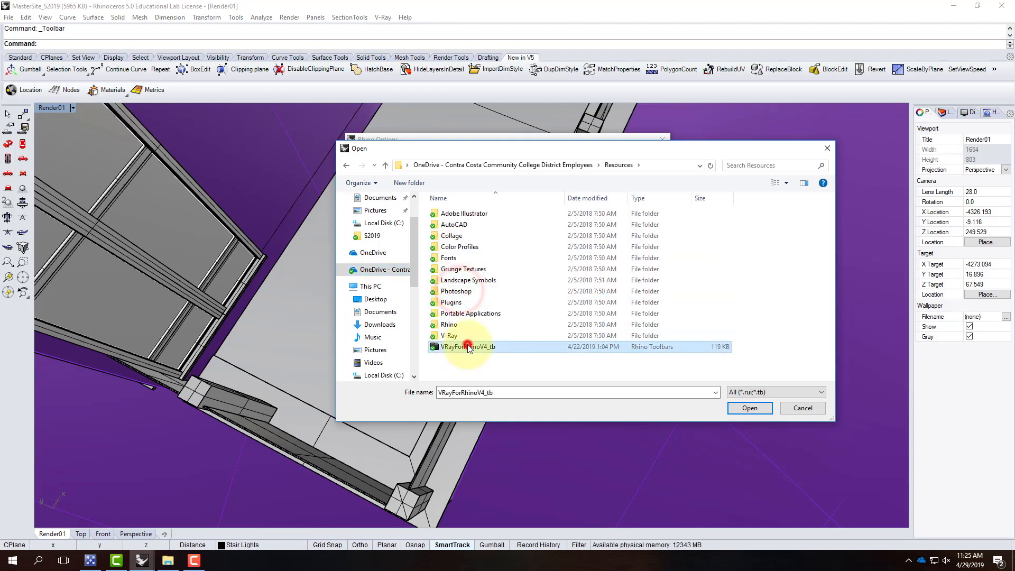
{"action": "left_click", "coordinate": [749, 407]}
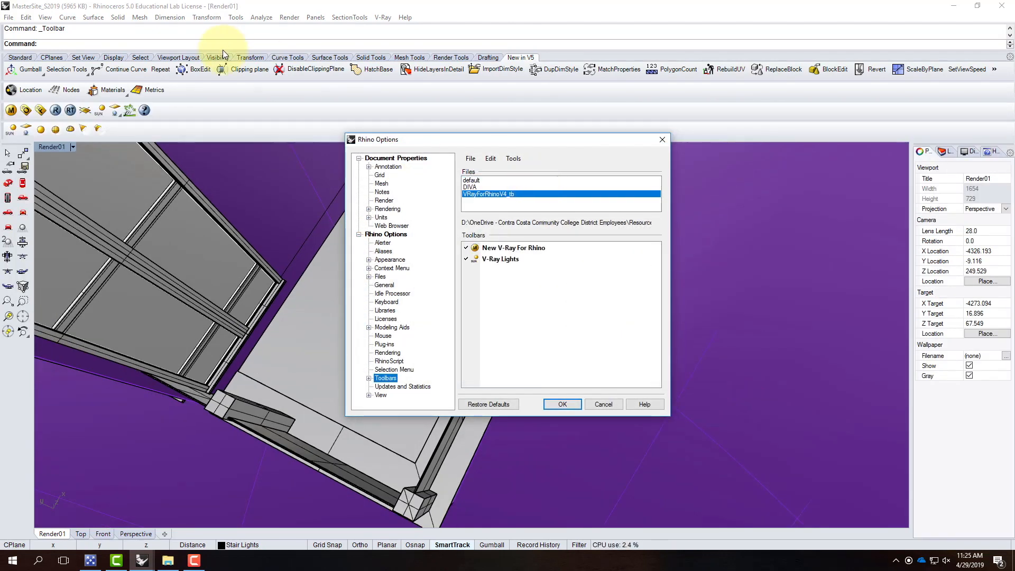
{"action": "left_click", "coordinate": [572, 401]}
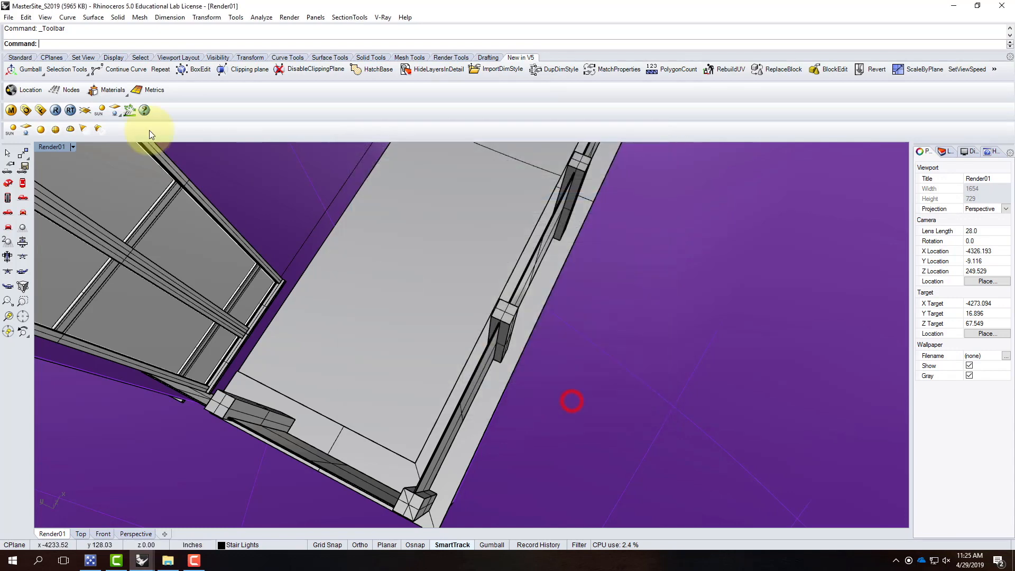
Step: Start a V-Ray spotlight near the deck railing with the End, Mid and Perp object snaps enabled
{"action": "left_click", "coordinate": [84, 130]}
{"action": "right_click_drag", "start_coordinate": [401, 373], "coordinate": [415, 344]}
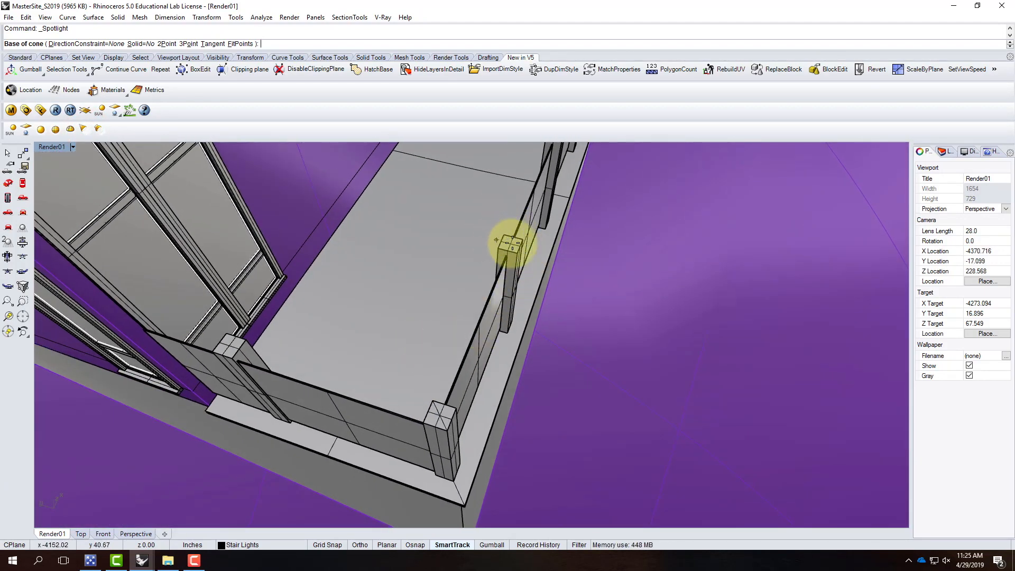
{"action": "left_click", "coordinate": [414, 545]}
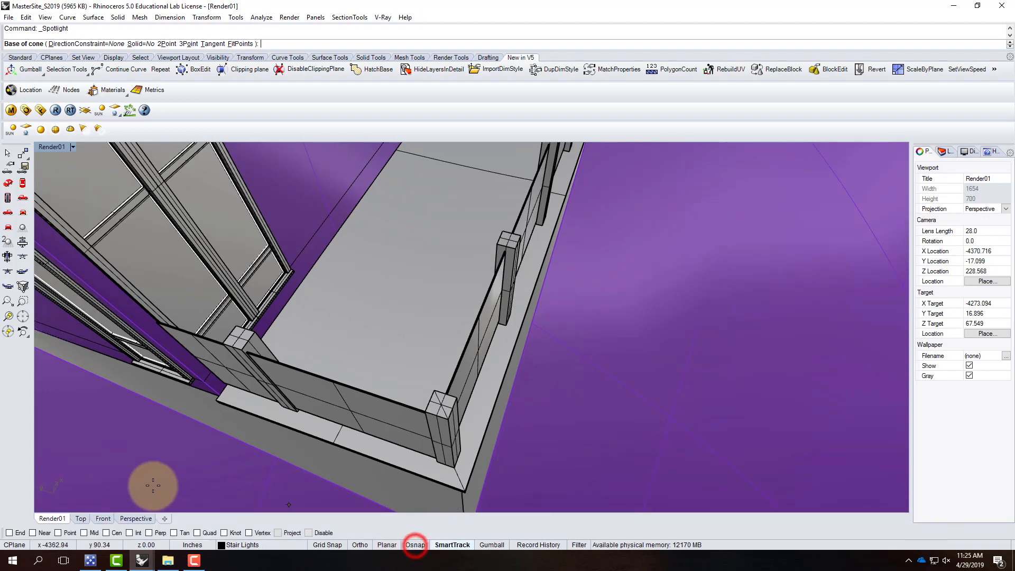
{"action": "left_click", "coordinate": [9, 533]}
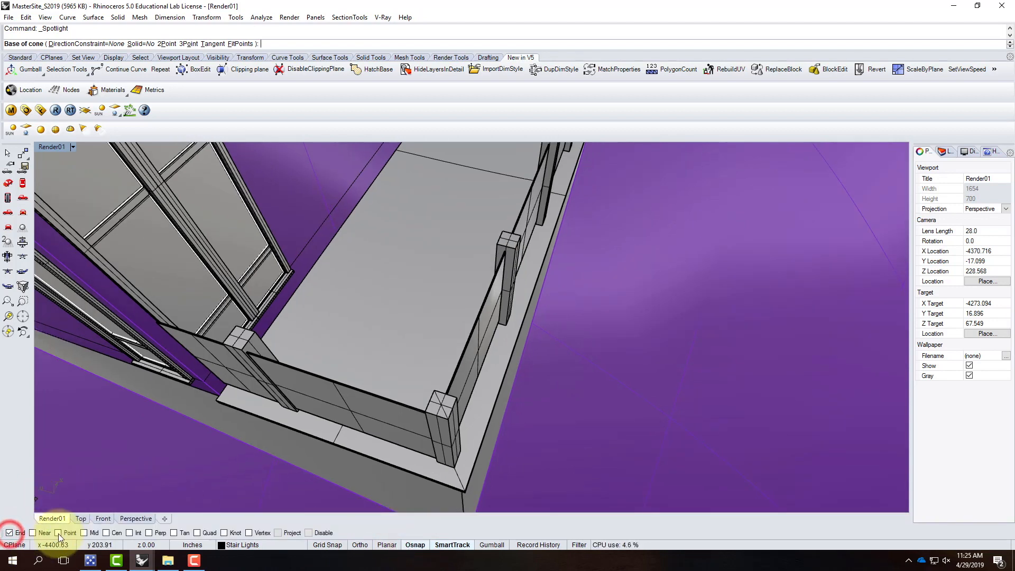
{"action": "left_click", "coordinate": [83, 533]}
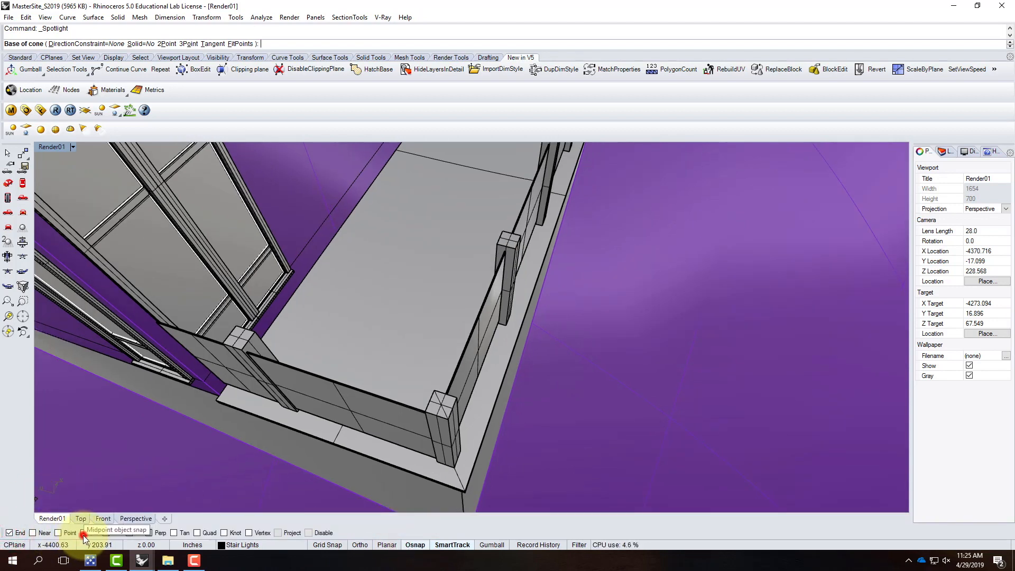
{"action": "left_click", "coordinate": [150, 533]}
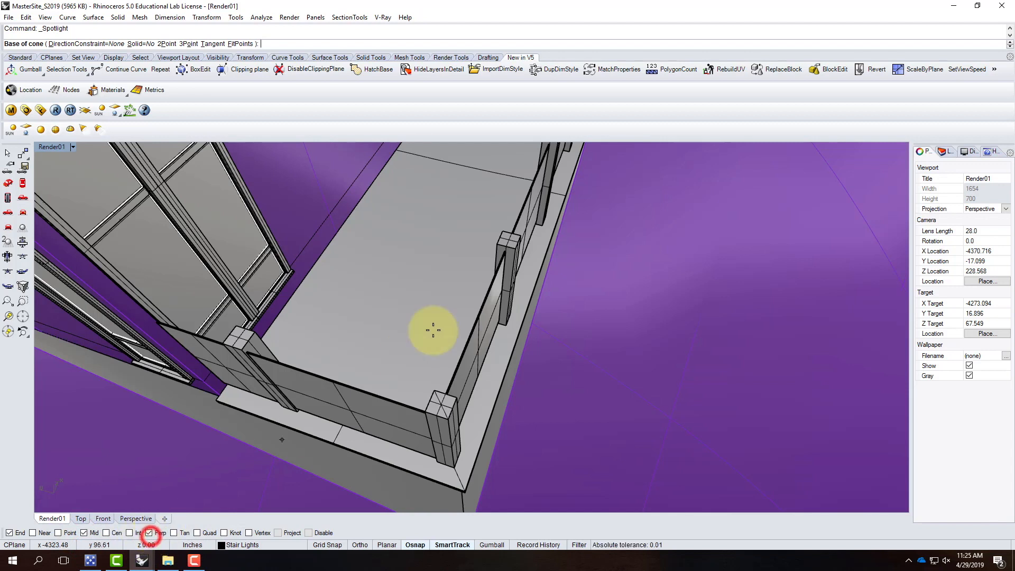
Step: Place the spotlight on the top edge of the second railing post with a 2' base diameter and 1' length, its end pointing outward
{"action": "left_click", "coordinate": [499, 236]}
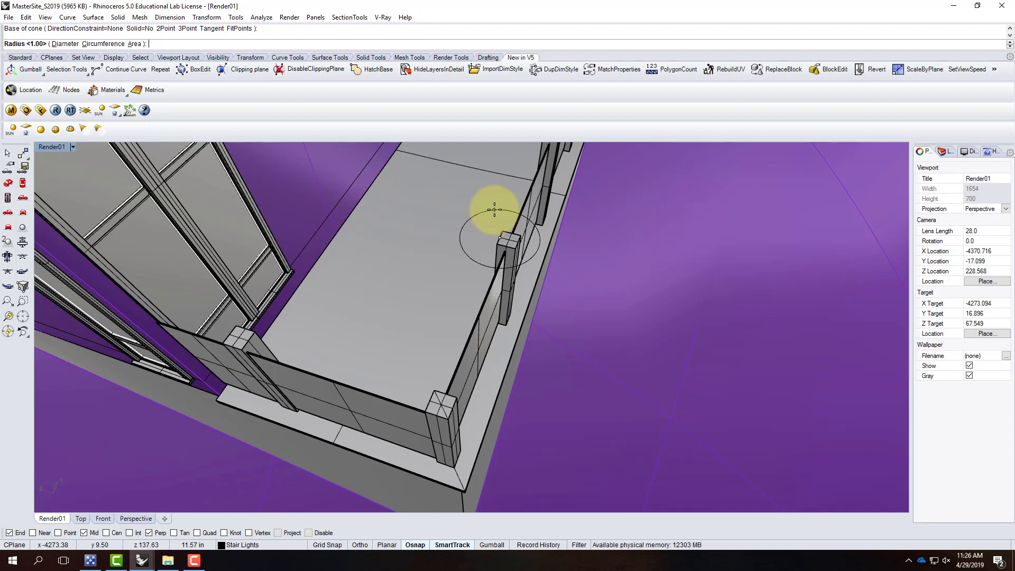
{"action": "type", "text": "d"}
{"action": "key", "text": "Return"}
{"action": "type", "text": "2"}
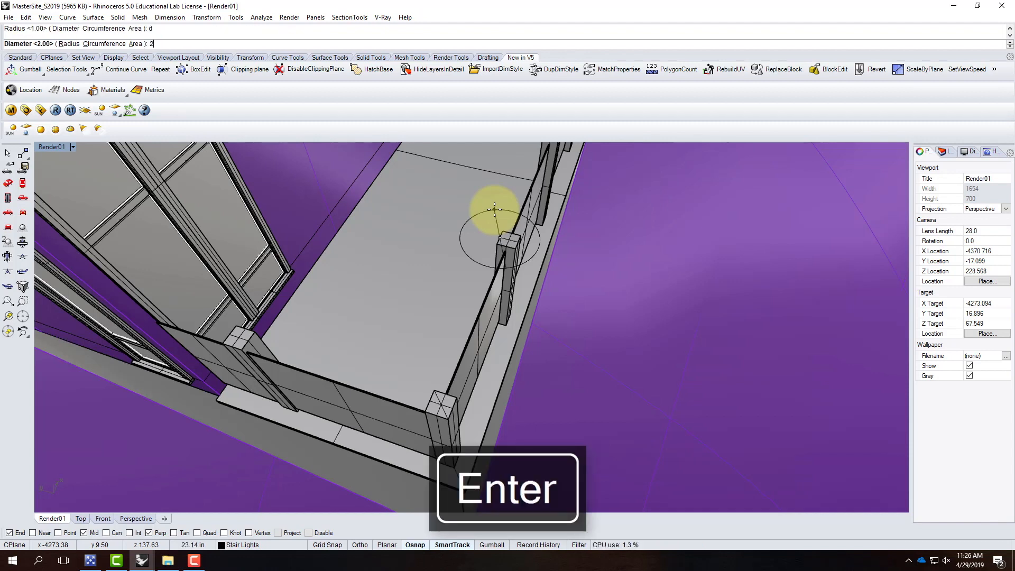
{"action": "type", "text": "'"}
{"action": "key", "text": "Return"}
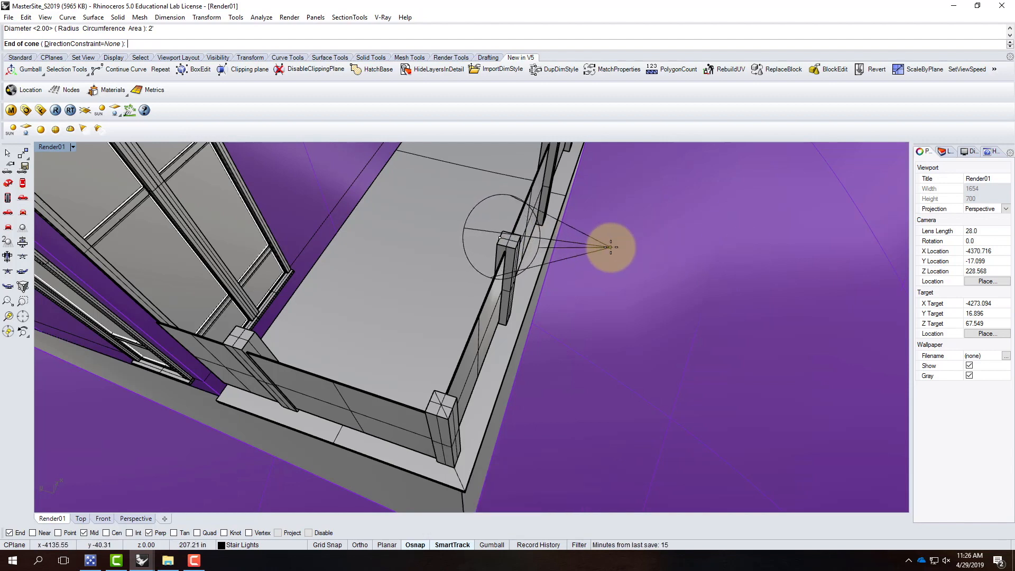
{"action": "type", "text": "1'"}
{"action": "key", "text": "Return"}
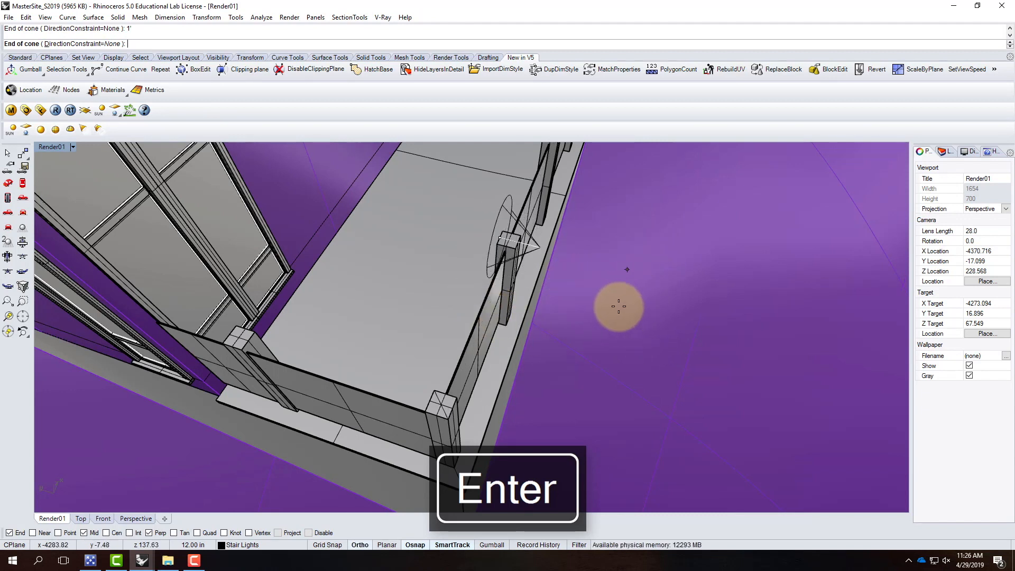
{"action": "left_click", "coordinate": [641, 320]}
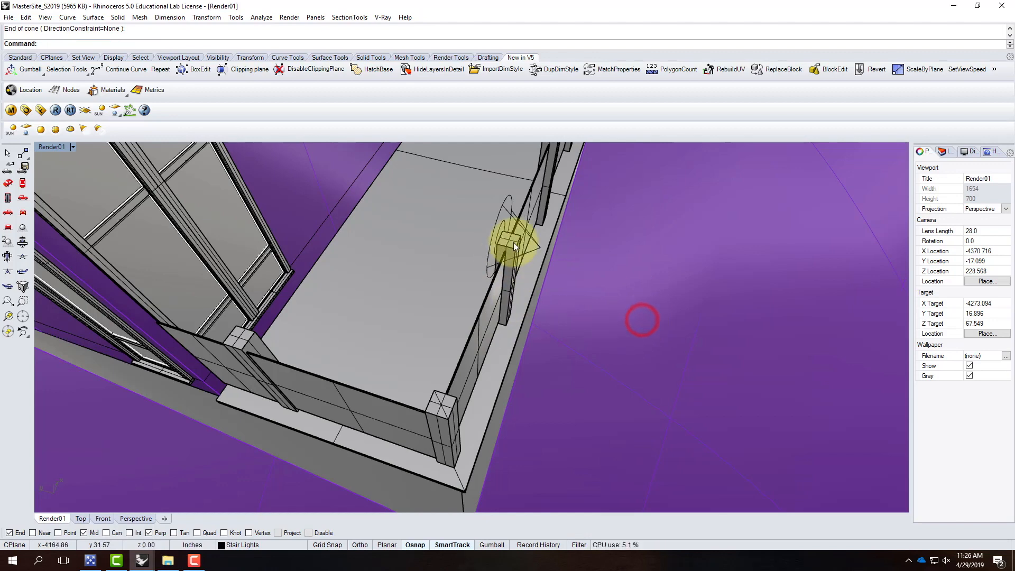
Step: Select the new spotlight at the second railing post and widen the side panel to show its light properties
{"action": "left_click", "coordinate": [539, 252]}
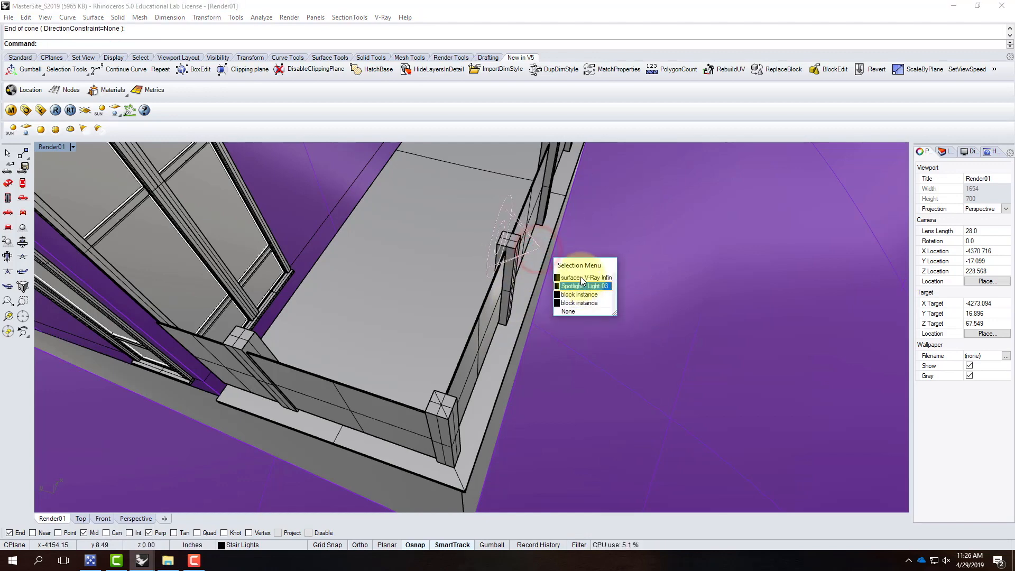
{"action": "left_click", "coordinate": [582, 286]}
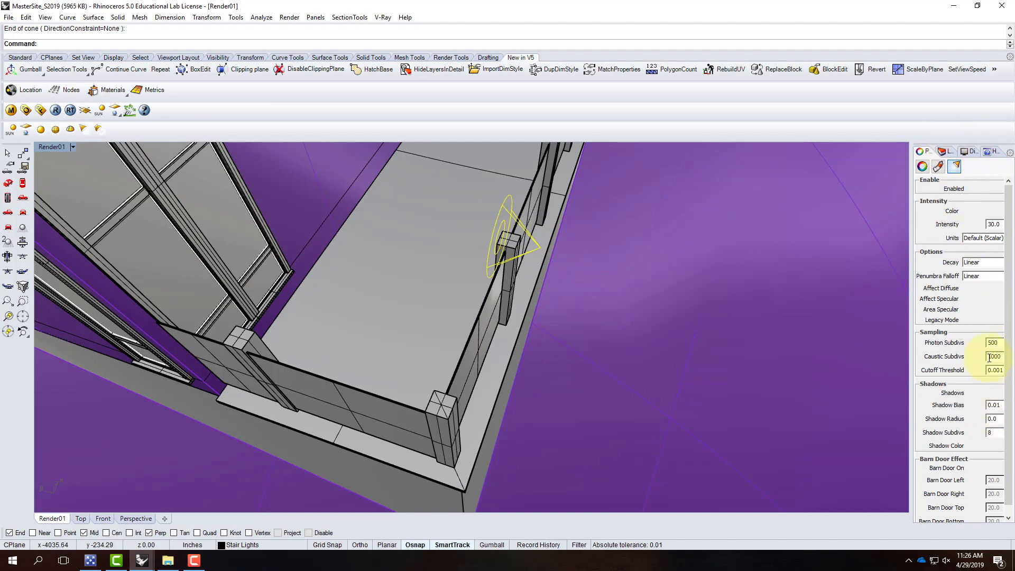
{"action": "left_click_drag", "start_coordinate": [911, 312], "coordinate": [865, 312]}
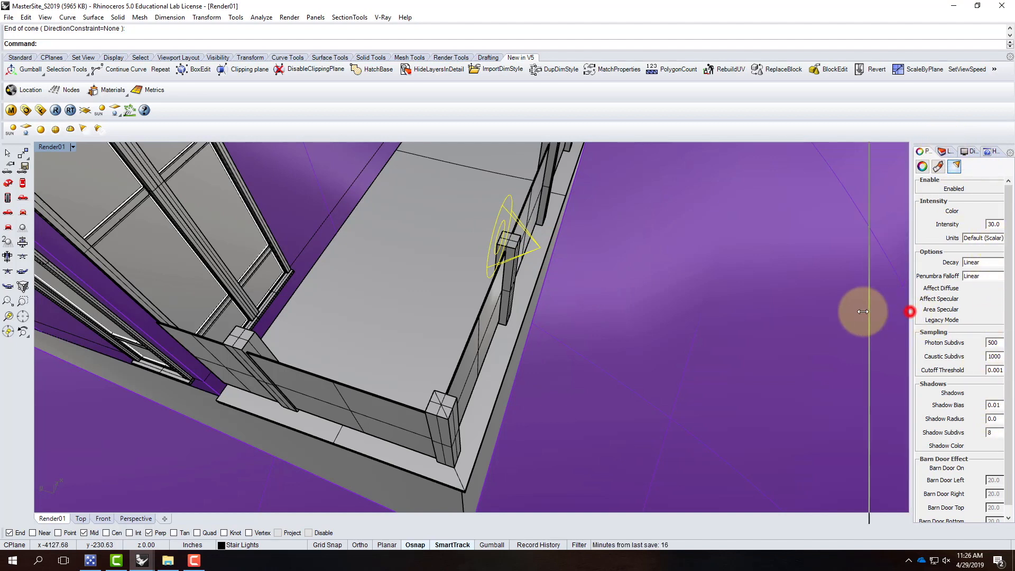
Step: Create a new layer named Exterior Lights
{"action": "left_click", "coordinate": [917, 153]}
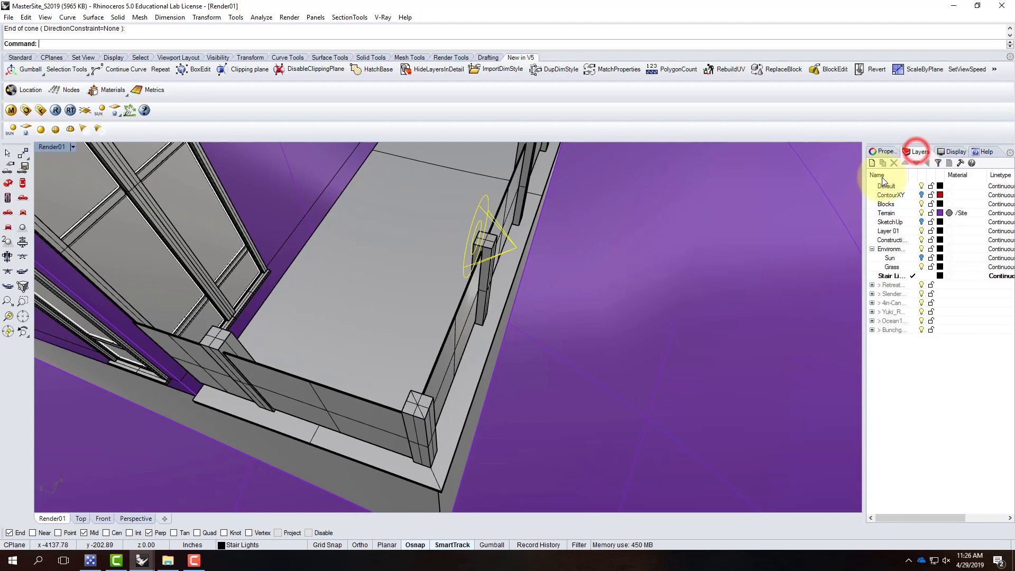
{"action": "left_click", "coordinate": [872, 164]}
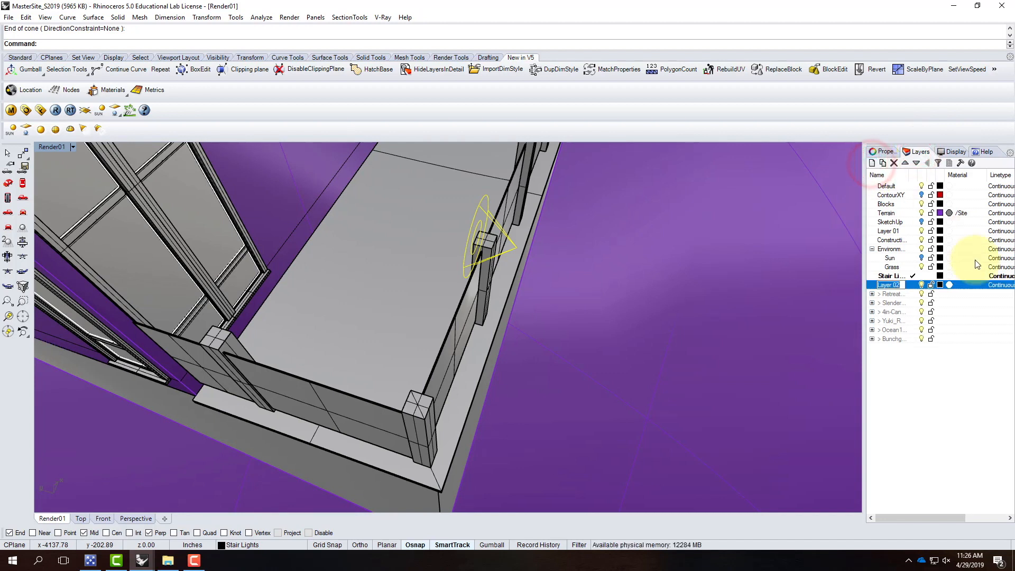
{"action": "type", "text": "Ex"}
{"action": "key", "text": "BackSpace"}
{"action": "key", "text": "BackSpace"}
{"action": "key", "text": "BackSpace"}
{"action": "key", "text": "BackSpace"}
{"action": "type", "text": "rior Lights"}
{"action": "key", "text": "Return"}
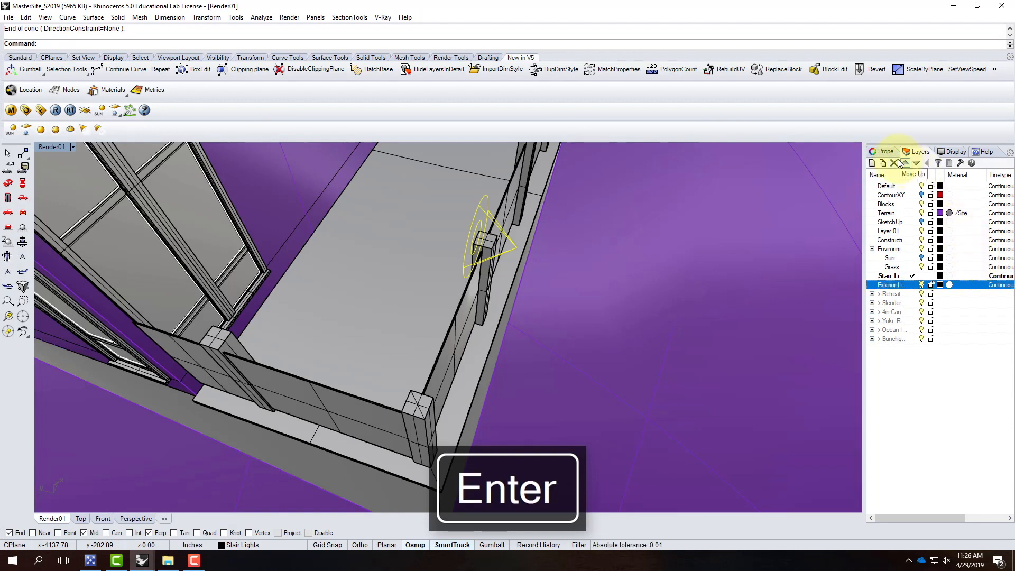
Step: Add a SpotLights sublayer under Exterior Lights and assign the selected spotlight to it
{"action": "left_click", "coordinate": [882, 163]}
{"action": "type", "text": "SpotLights"}
{"action": "key", "text": "Return"}
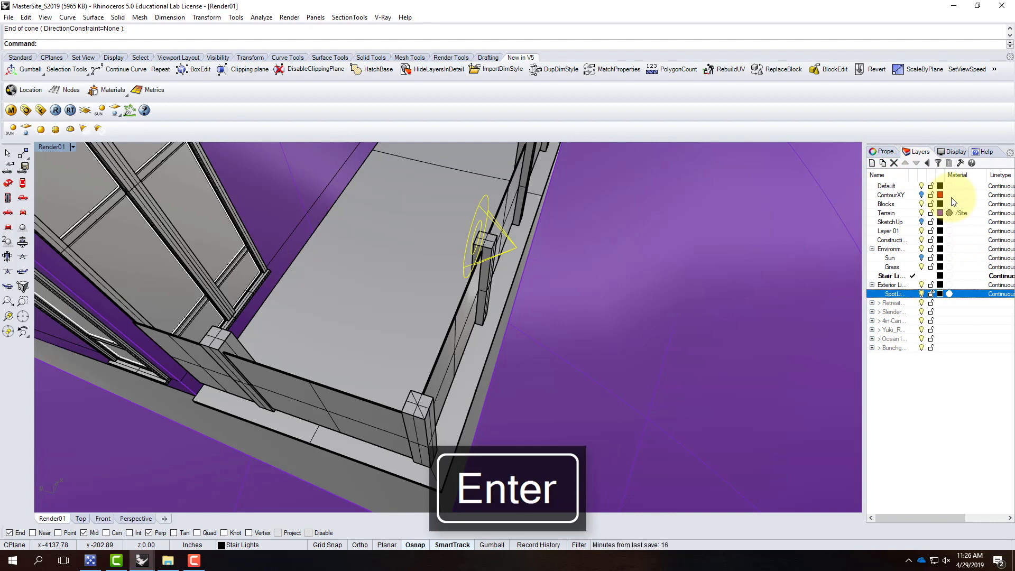
{"action": "right_click", "coordinate": [891, 292]}
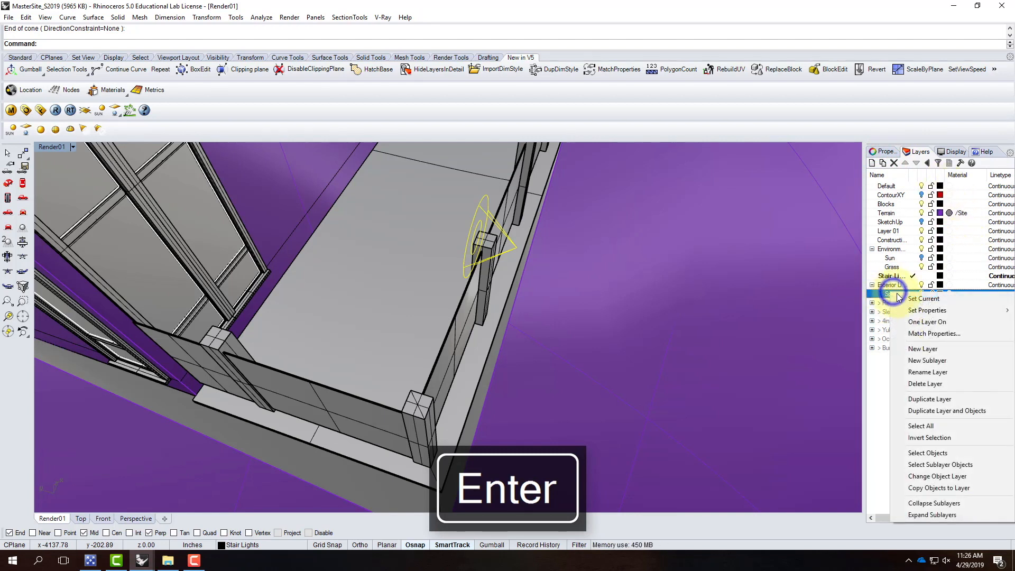
{"action": "left_click", "coordinate": [933, 476]}
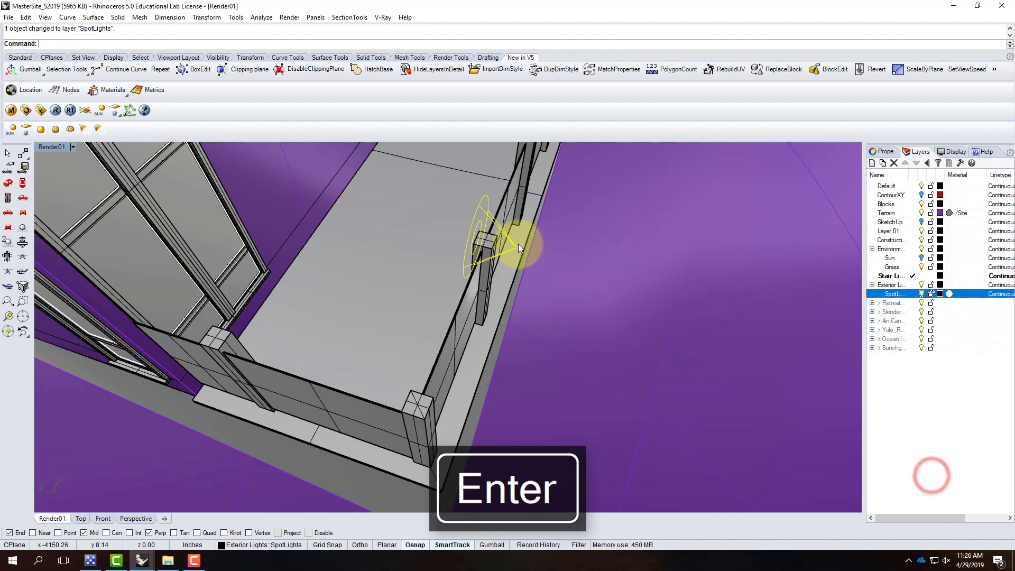
Step: Move the spotlight straight inward toward the deck by about 13.7 inches in the Top view, clear of the post
{"action": "type", "text": "Move"}
{"action": "key", "text": "Return"}
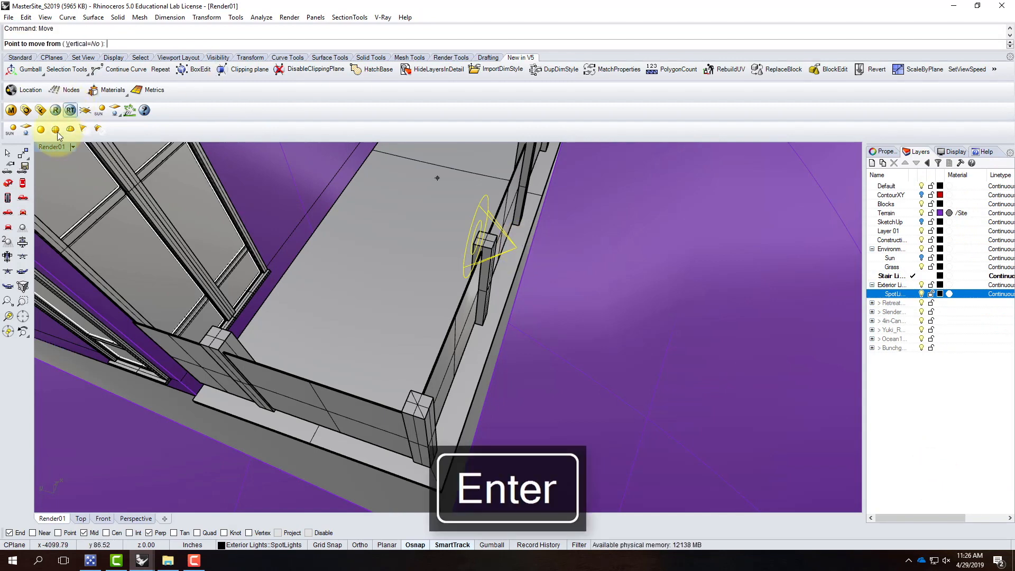
{"action": "double_click", "coordinate": [53, 148]}
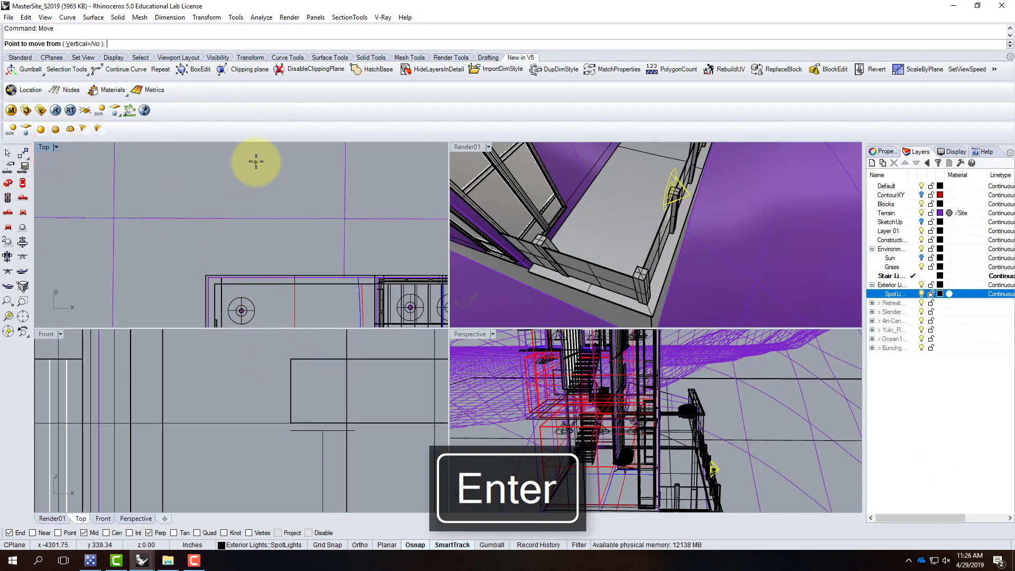
{"action": "scroll", "coordinate": [245, 259], "scroll_direction": "up", "scroll_amount": 5}
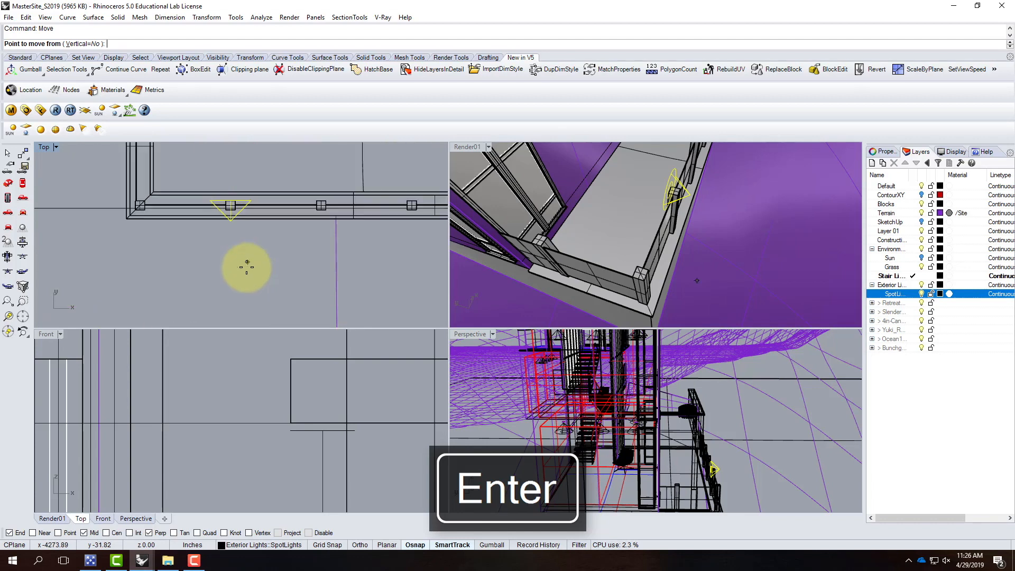
{"action": "left_click", "coordinate": [232, 290]}
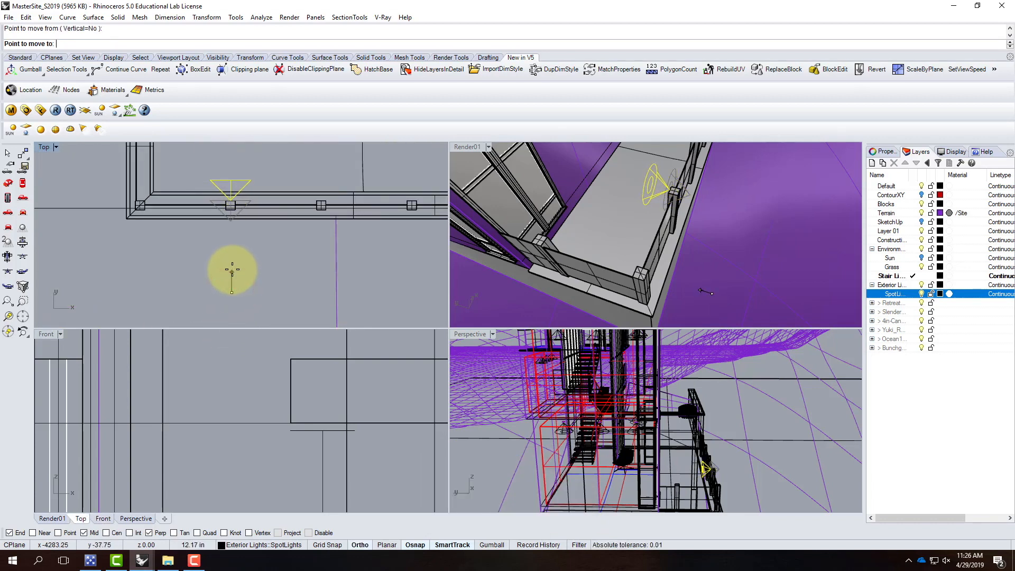
{"action": "left_click", "coordinate": [233, 269]}
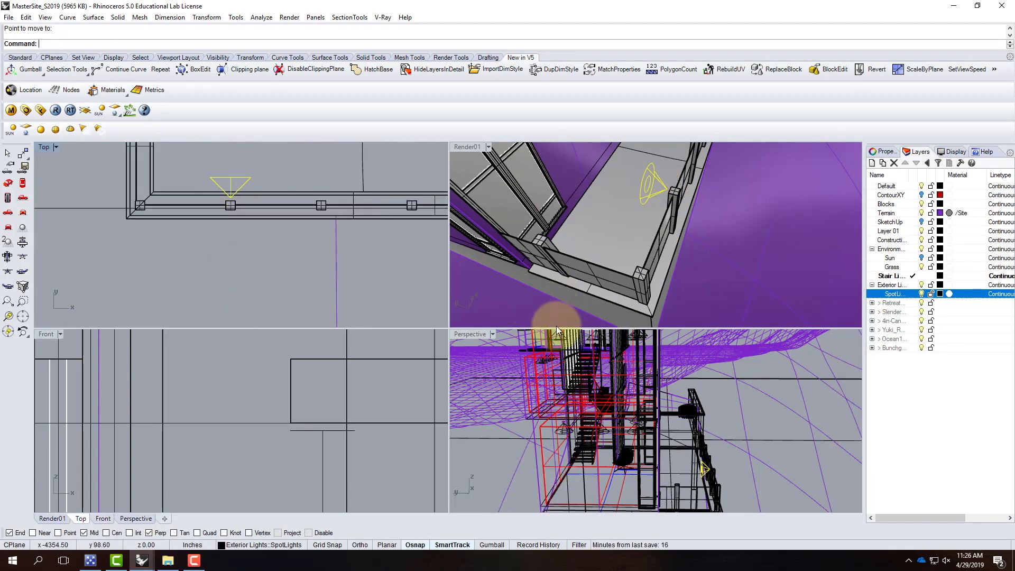
Step: Move the spotlight straight down in the Front view so its center sits slightly below the top of the post
{"action": "scroll", "coordinate": [310, 366], "scroll_direction": "down", "scroll_amount": 8}
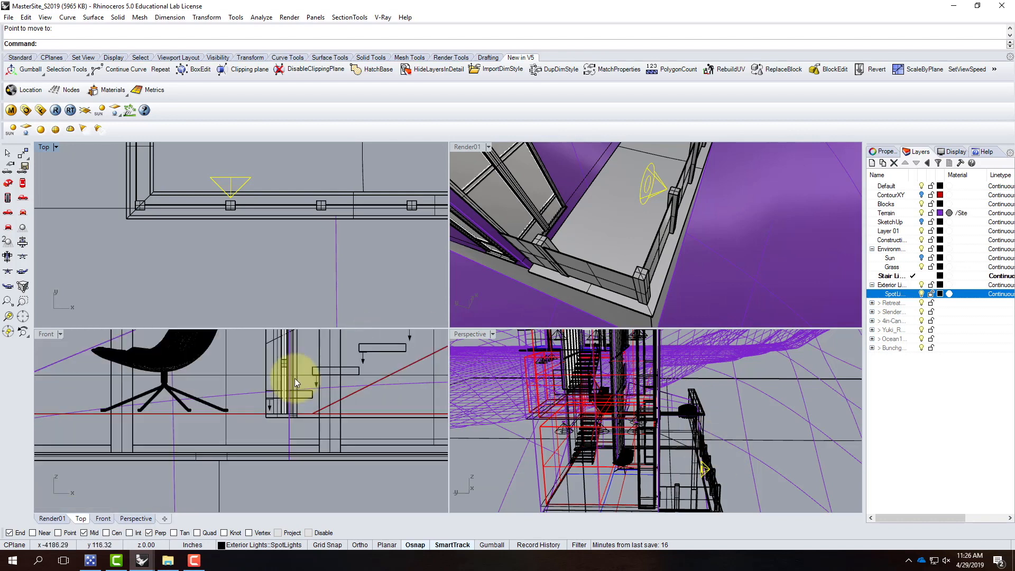
{"action": "scroll", "coordinate": [211, 394], "scroll_direction": "up", "scroll_amount": 6}
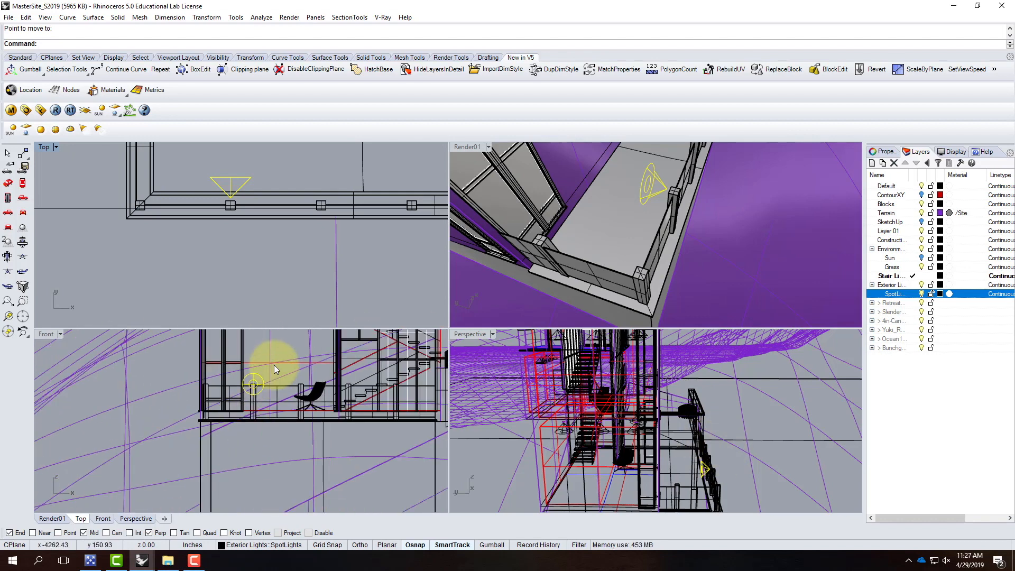
{"action": "scroll", "coordinate": [262, 383], "scroll_direction": "up", "scroll_amount": 3}
{"action": "key", "text": "Return"}
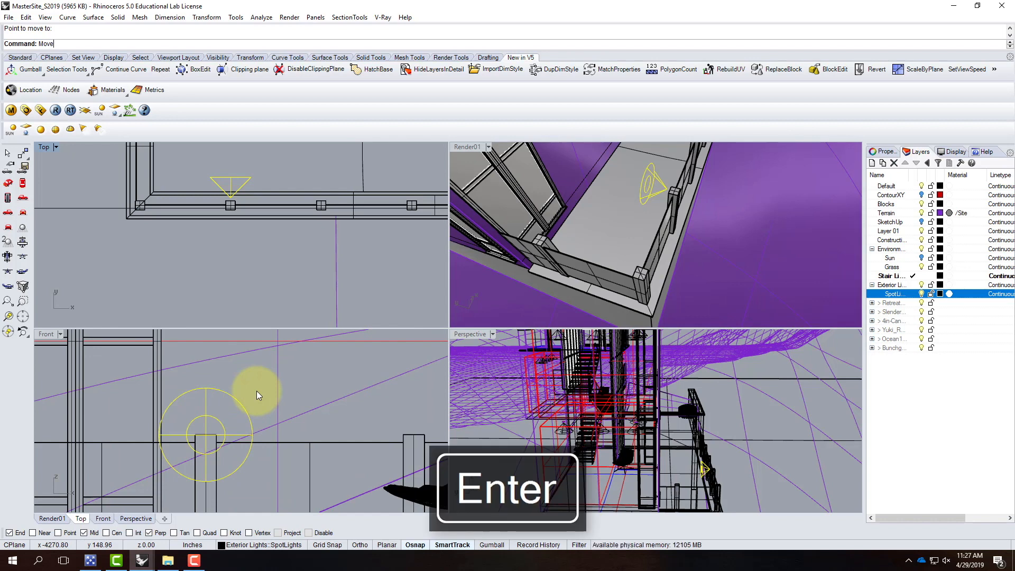
{"action": "left_click", "coordinate": [256, 379]}
{"action": "key", "text": "F8"}
{"action": "left_click", "coordinate": [257, 399]}
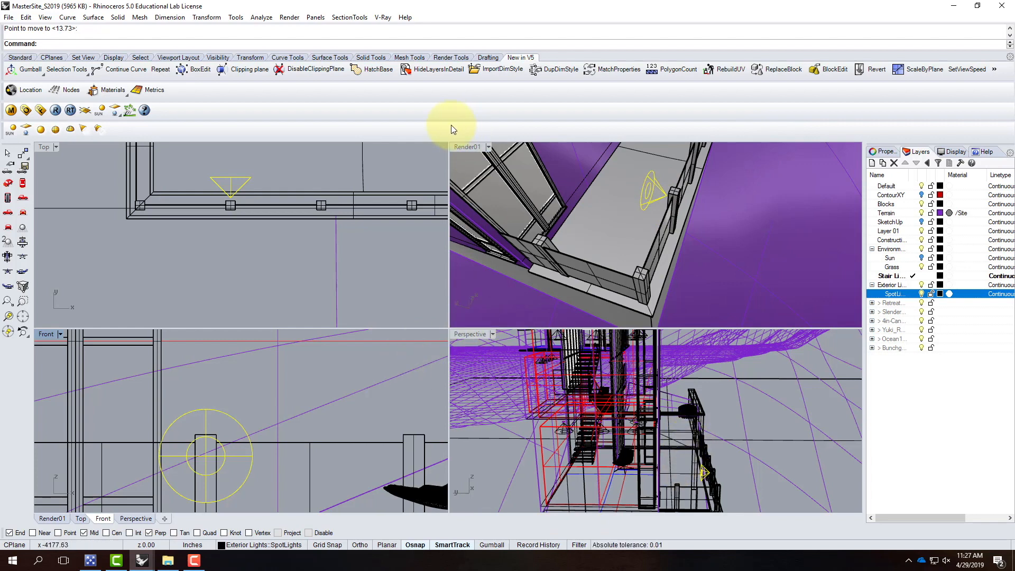
Step: Change the Front view to Right and rotate the spotlight about 38 degrees upward around its cone tip, using the Point snap
{"action": "left_click", "coordinate": [63, 334]}
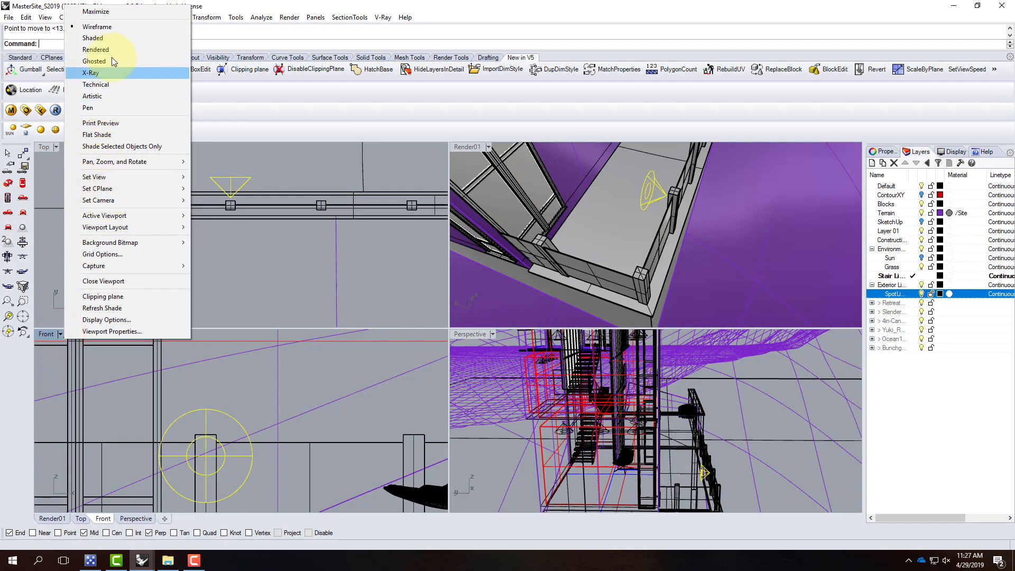
{"action": "mouse_move", "coordinate": [114, 179]}
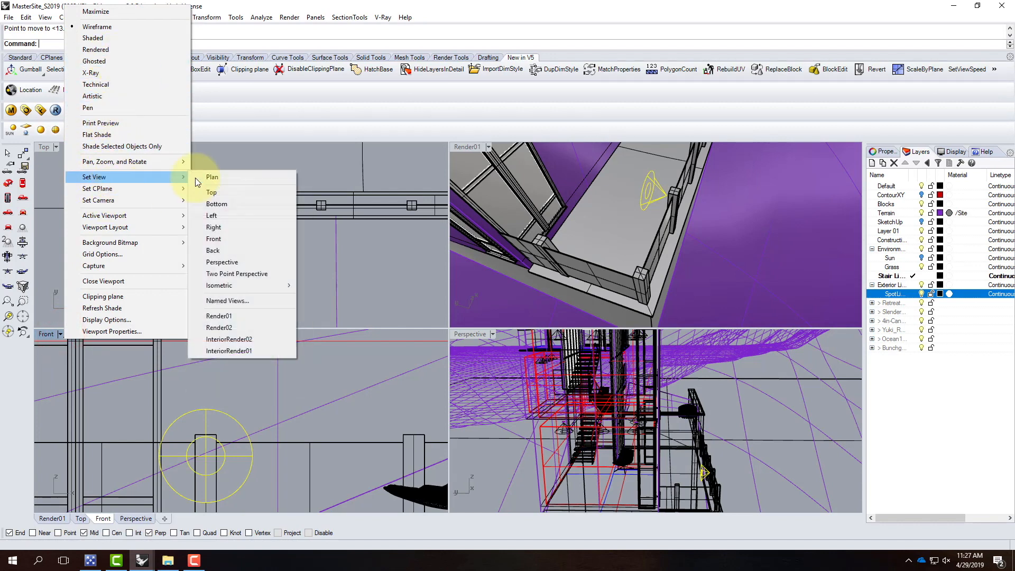
{"action": "left_click", "coordinate": [263, 225]}
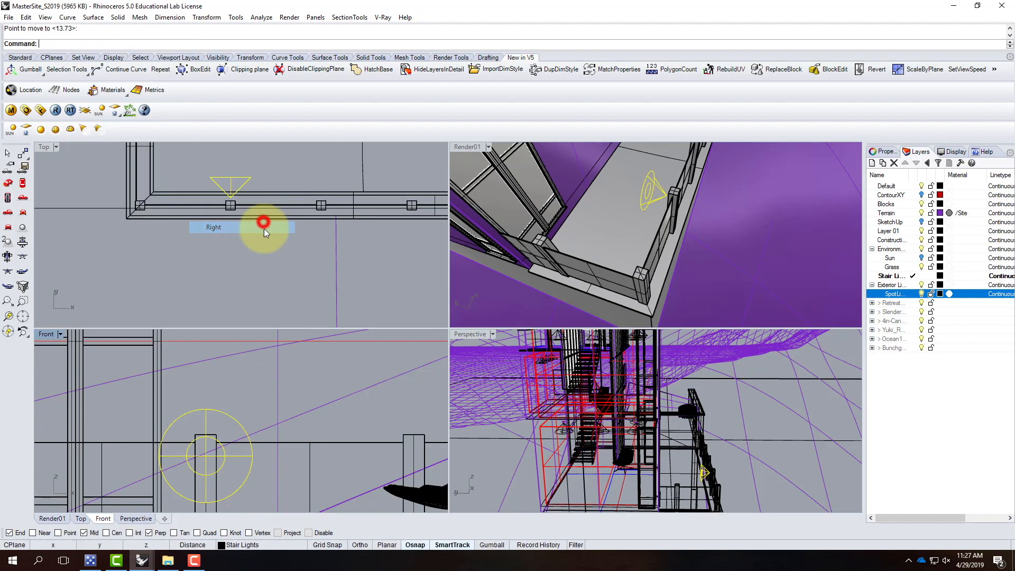
{"action": "type", "text": "rotate"}
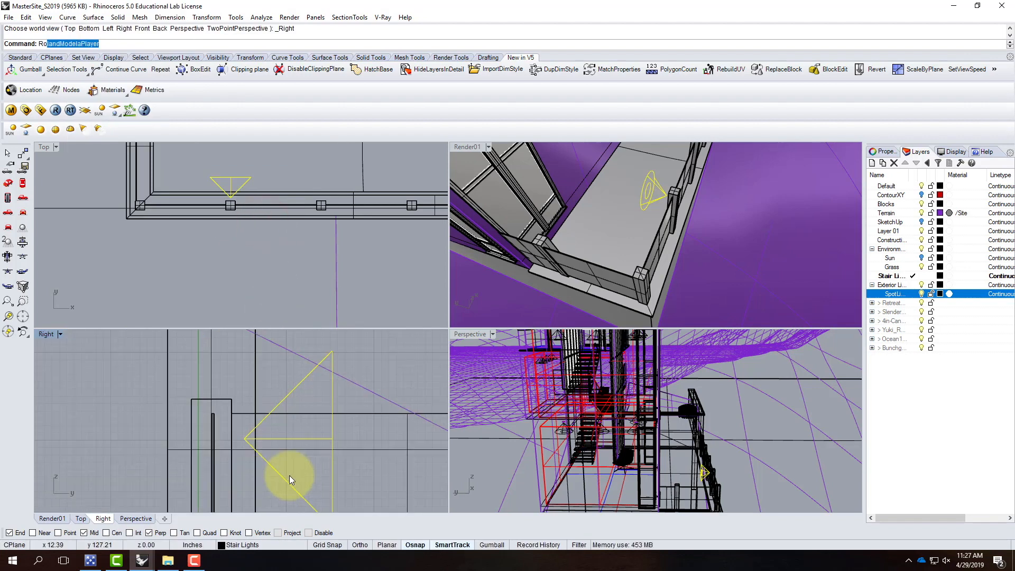
{"action": "key", "text": "Return"}
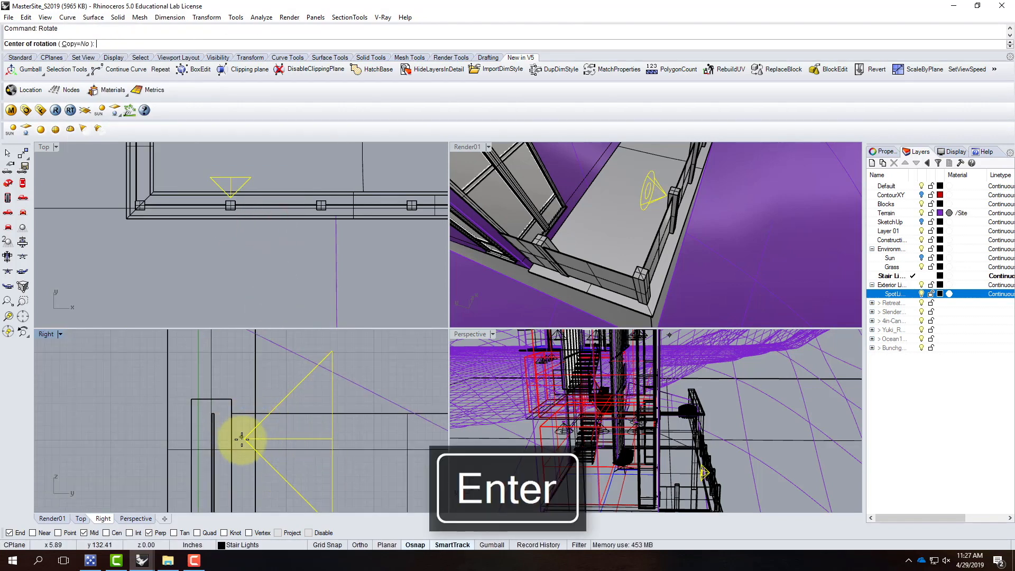
{"action": "left_click", "coordinate": [58, 532]}
{"action": "left_click", "coordinate": [243, 436]}
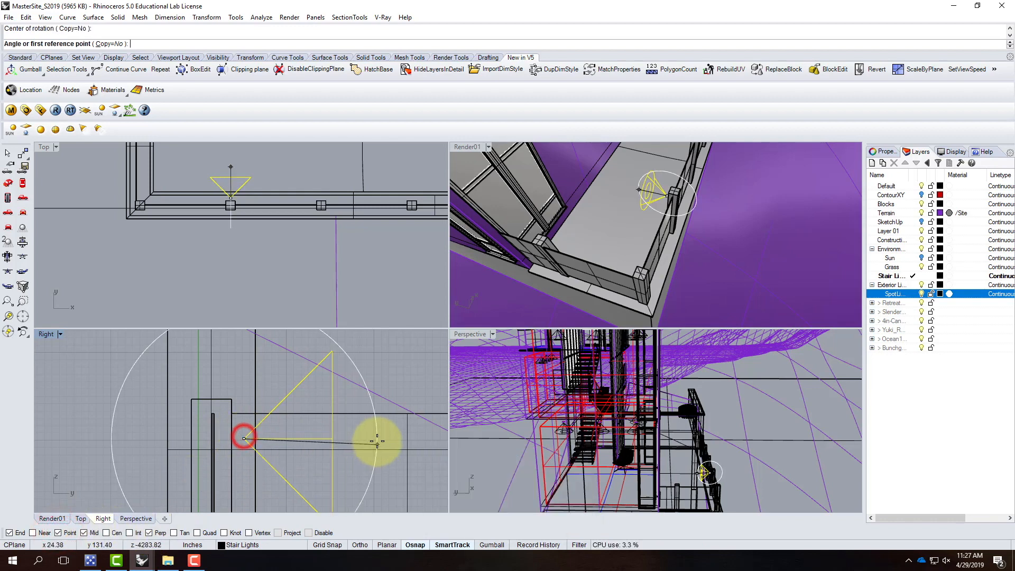
{"action": "left_click", "coordinate": [371, 439]}
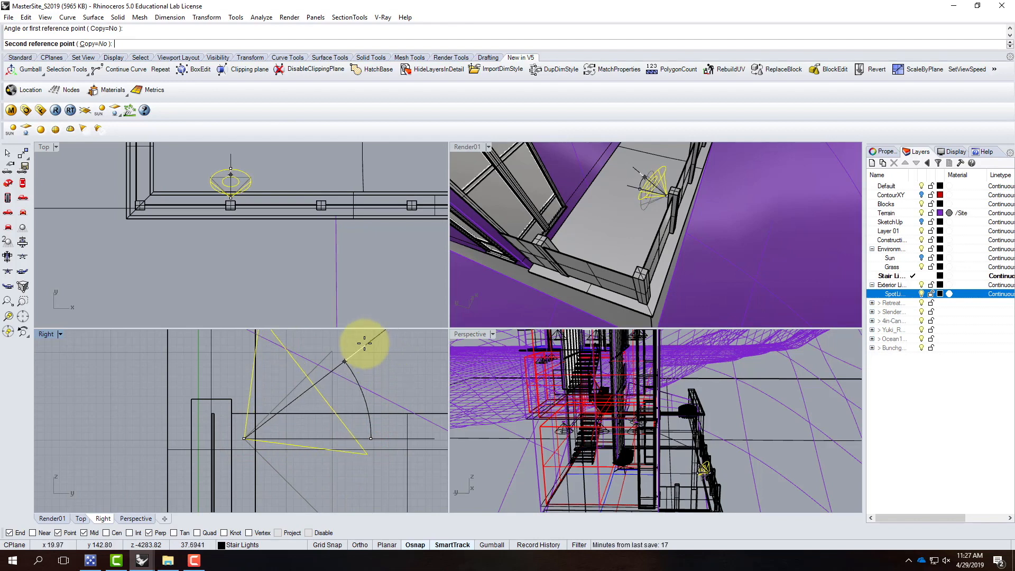
{"action": "left_click", "coordinate": [364, 342]}
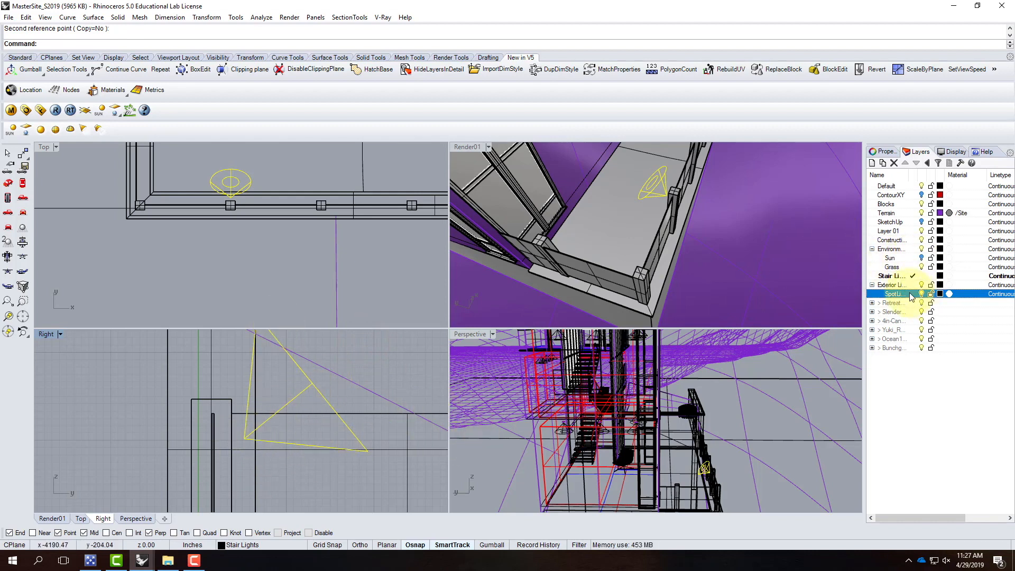
Step: Set the spotlight's color to a warm tone of RGB 255, 214, 175
{"action": "left_click", "coordinate": [880, 151]}
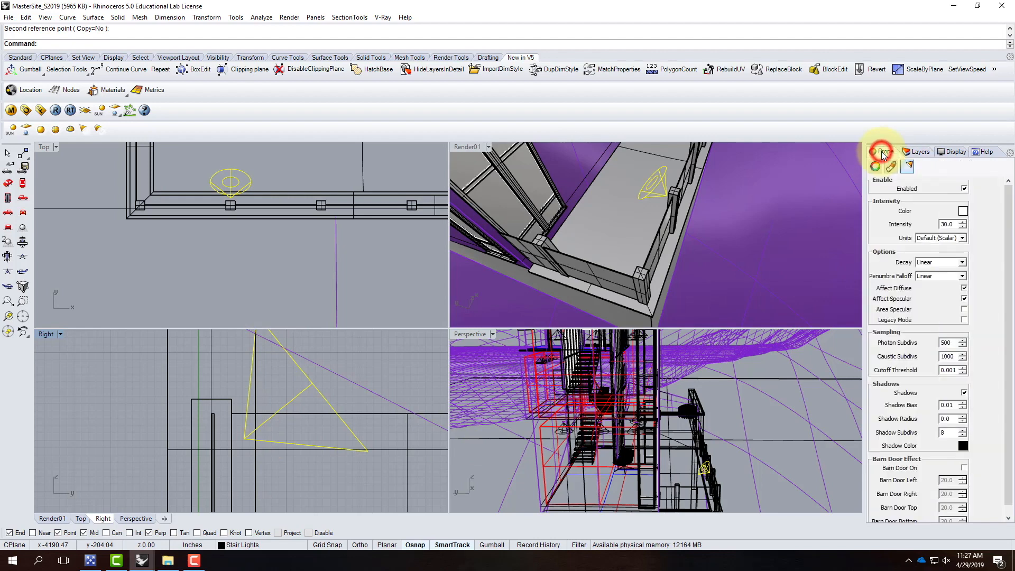
{"action": "left_click", "coordinate": [961, 211]}
{"action": "left_click", "coordinate": [605, 332]}
{"action": "left_click_drag", "start_coordinate": [608, 332], "coordinate": [576, 325]}
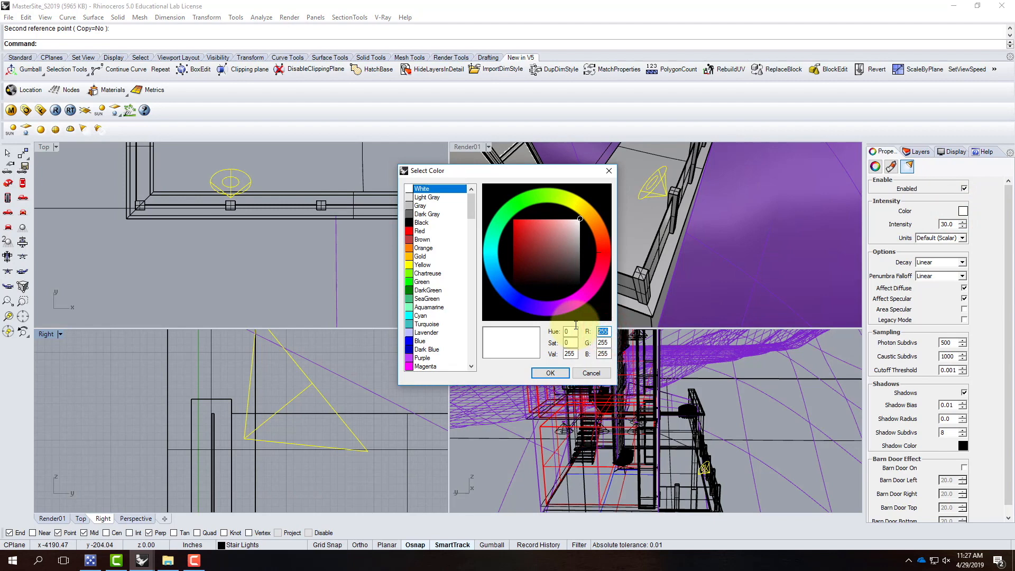
{"action": "key", "text": "Tab"}
{"action": "type", "text": "214"}
{"action": "key", "text": "Tab"}
{"action": "type", "text": "17"}
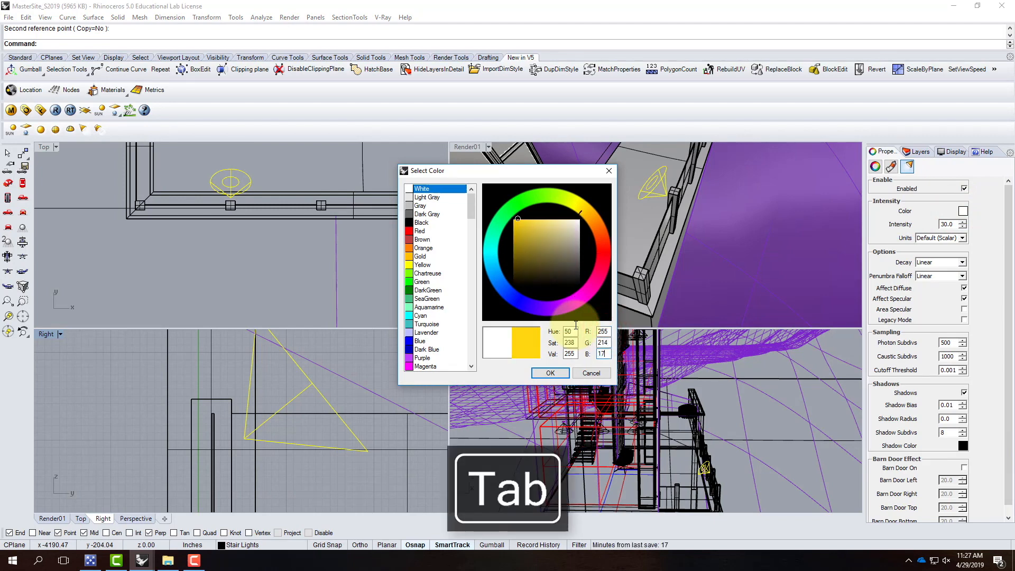
{"action": "type", "text": "5"}
{"action": "left_click", "coordinate": [550, 373]}
Step: Set the spotlight's intensity to 60 in Radiant power (W) units with Inverse Square decay
{"action": "left_click", "coordinate": [944, 238]}
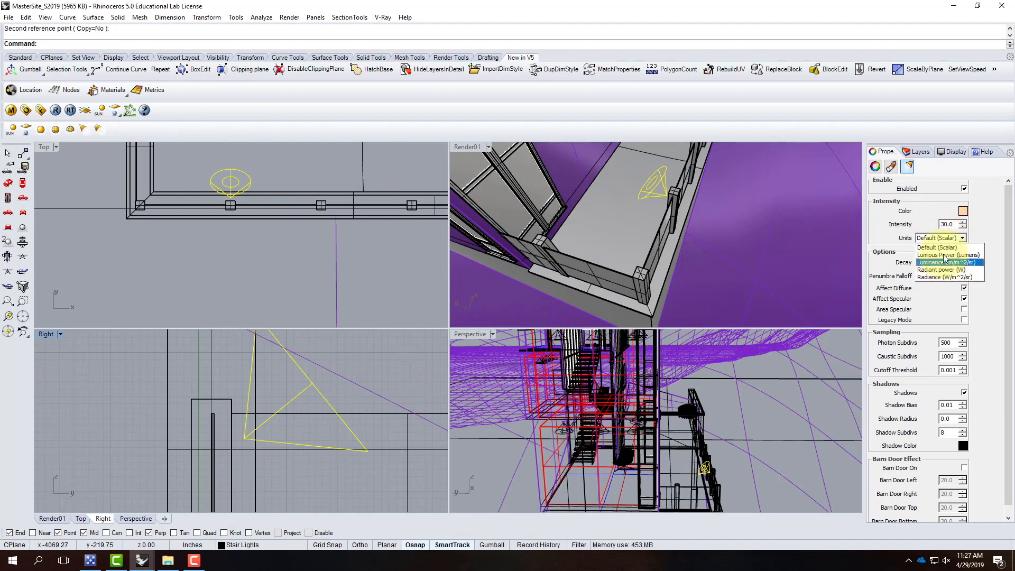
{"action": "left_click", "coordinate": [940, 270]}
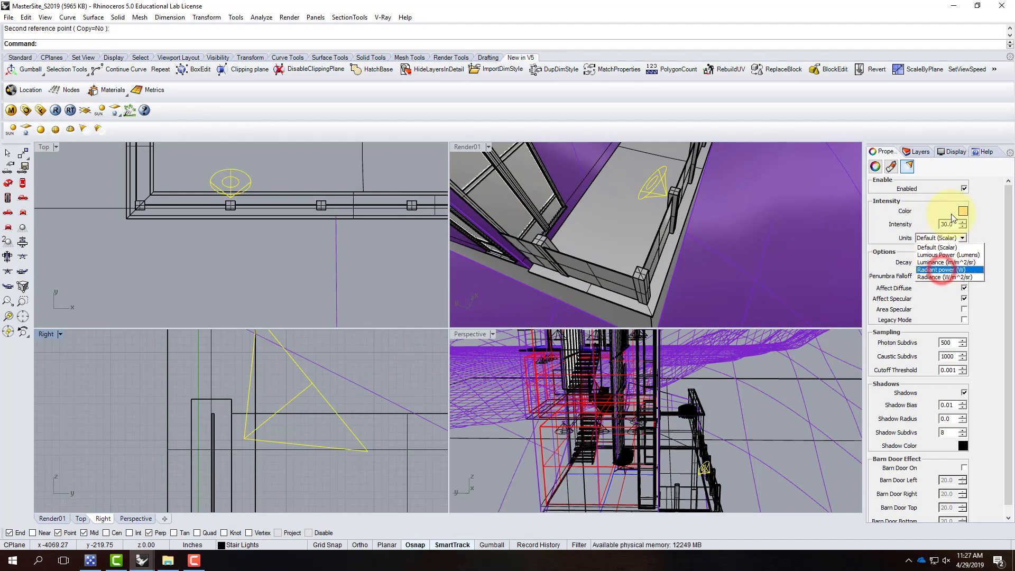
{"action": "double_click", "coordinate": [947, 224]}
{"action": "type", "text": "60"}
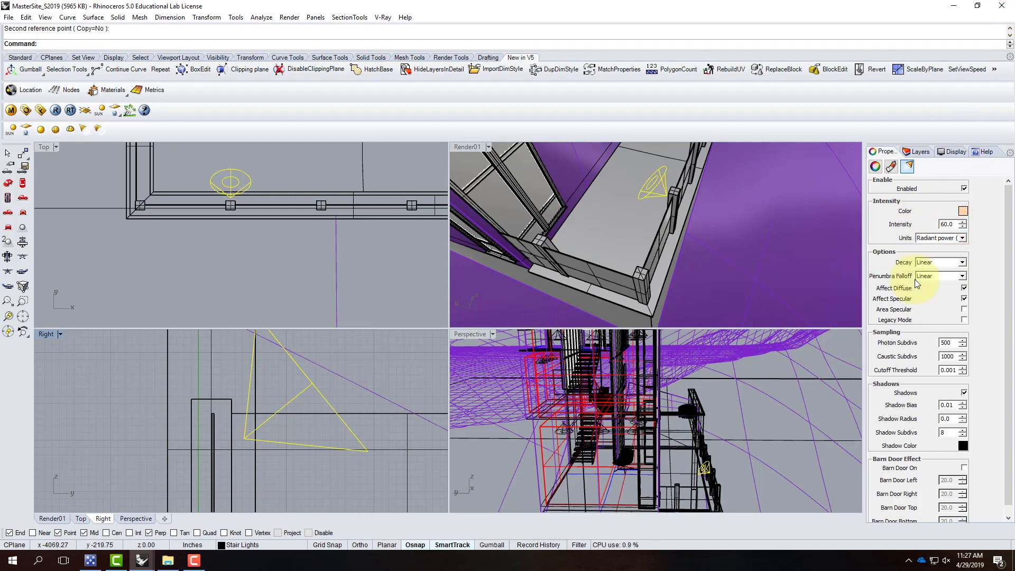
{"action": "left_click", "coordinate": [925, 263]}
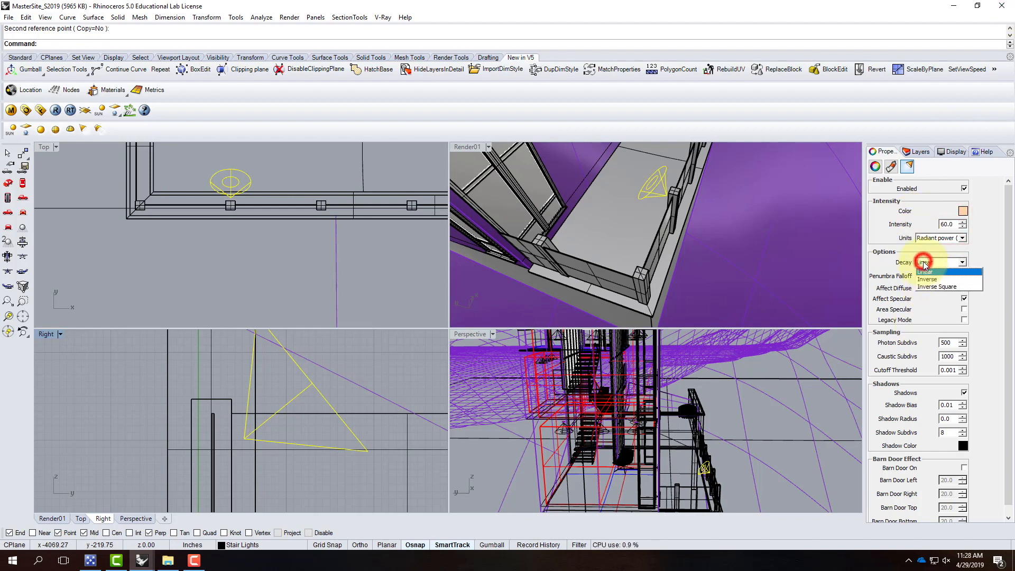
{"action": "left_click", "coordinate": [929, 288]}
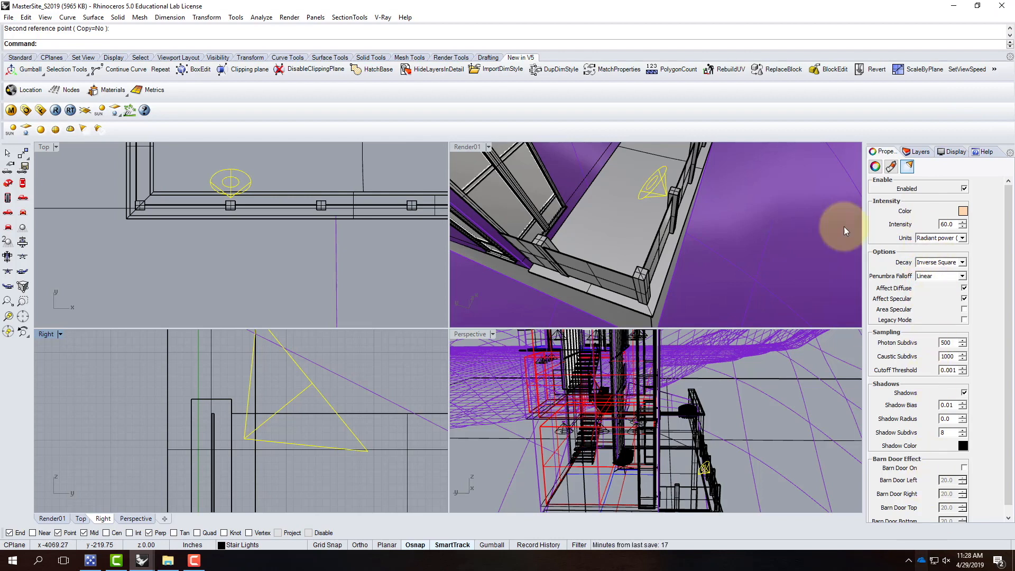
Step: Restore the saved named view of the house exterior in the Render01 viewport and maximize that viewport
{"action": "left_click", "coordinate": [489, 148]}
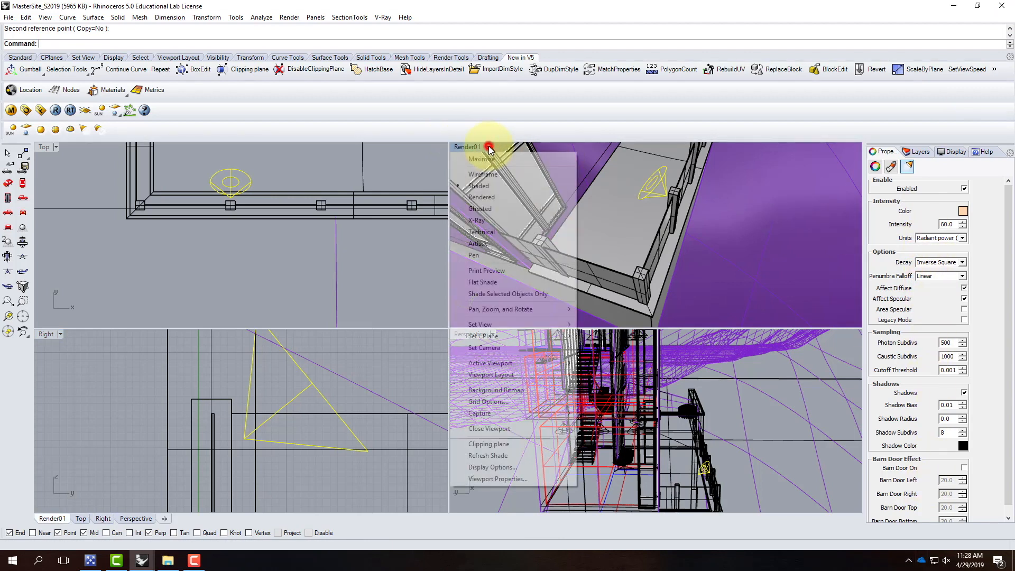
{"action": "mouse_move", "coordinate": [522, 326]}
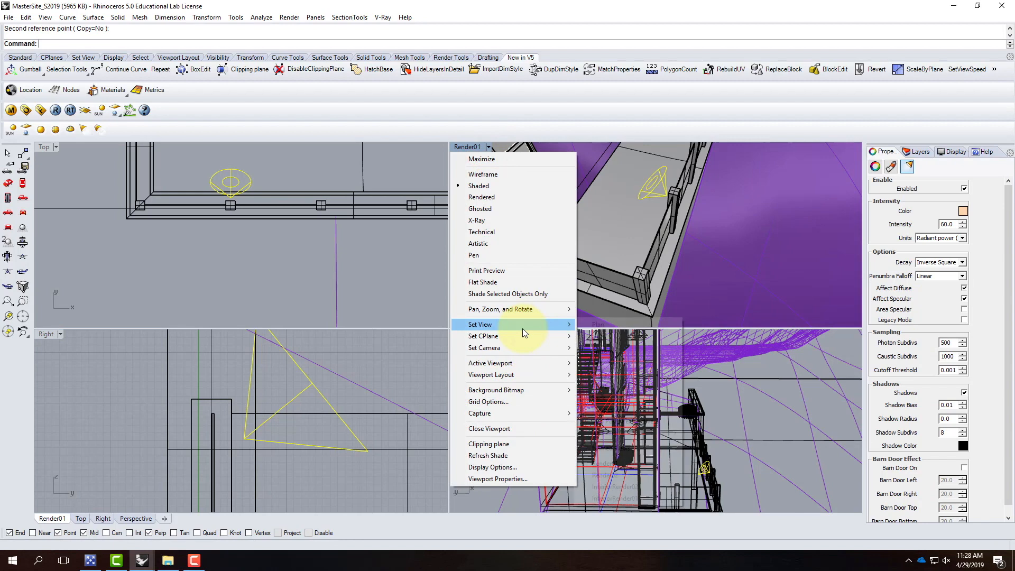
{"action": "left_click", "coordinate": [608, 463]}
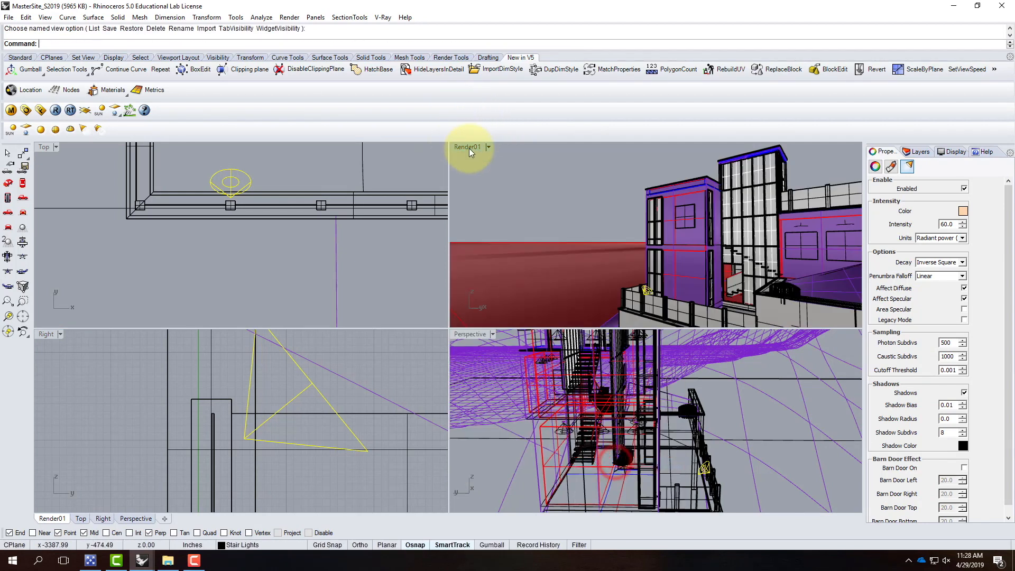
{"action": "double_click", "coordinate": [471, 147]}
Step: Turn off the Grass layer and clear the spotlight selection
{"action": "left_click", "coordinate": [915, 152]}
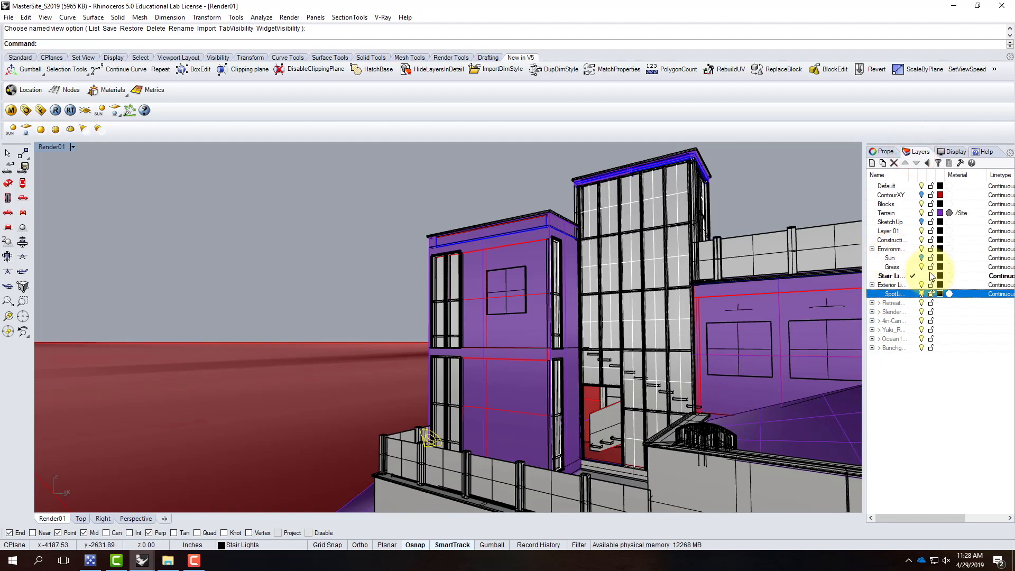
{"action": "left_click", "coordinate": [922, 266]}
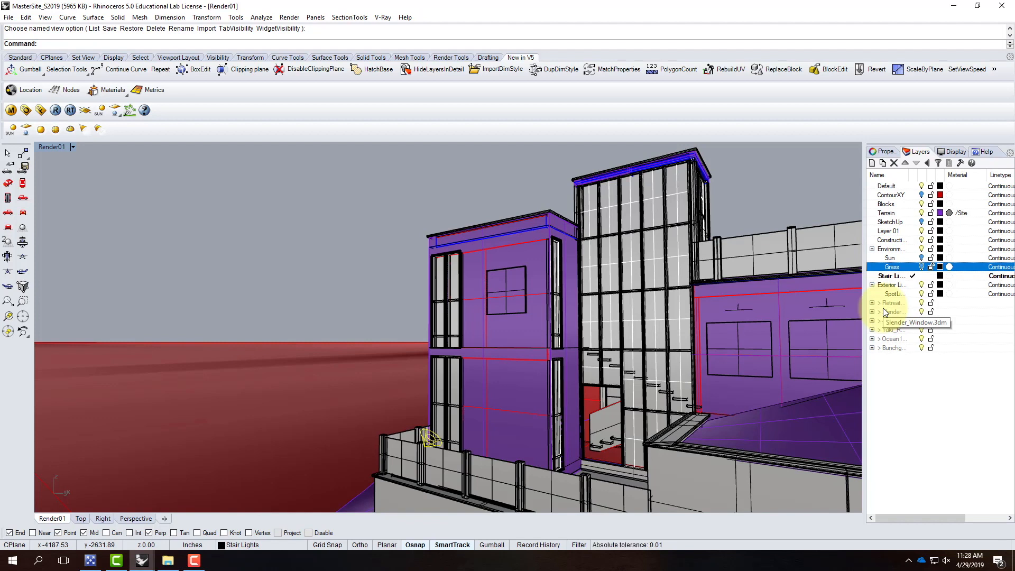
{"action": "left_click", "coordinate": [380, 251]}
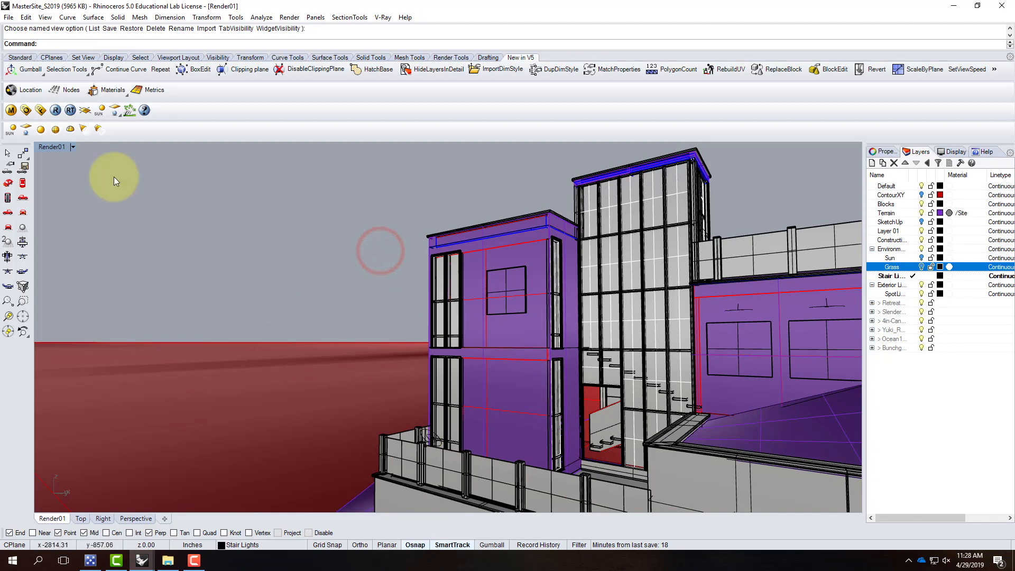
Step: Set the V-Ray render output size to 226 wide by 100 high
{"action": "left_click", "coordinate": [25, 109]}
{"action": "left_click", "coordinate": [526, 236]}
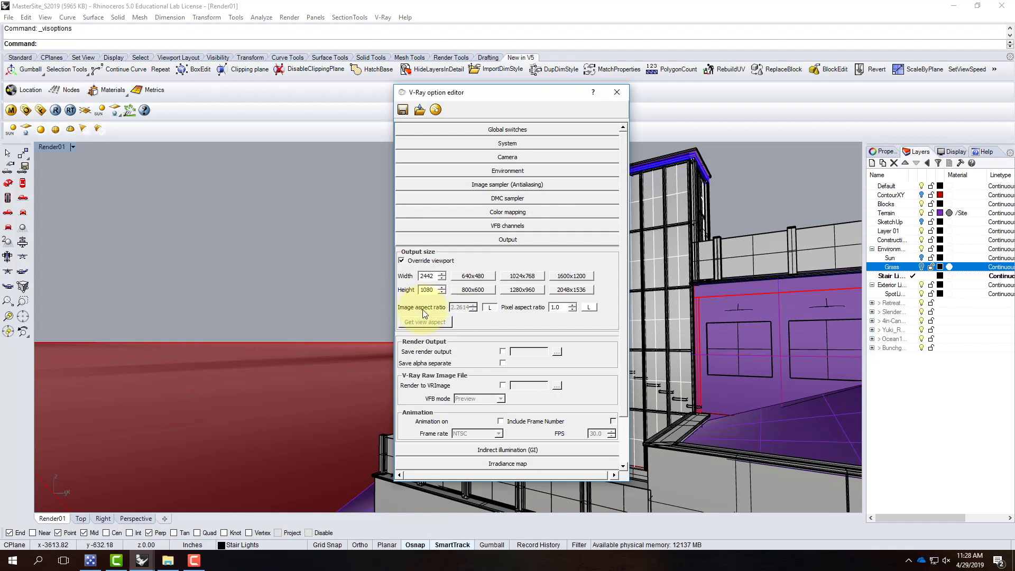
{"action": "left_click_drag", "start_coordinate": [433, 290], "coordinate": [400, 284]}
{"action": "type", "text": "100"}
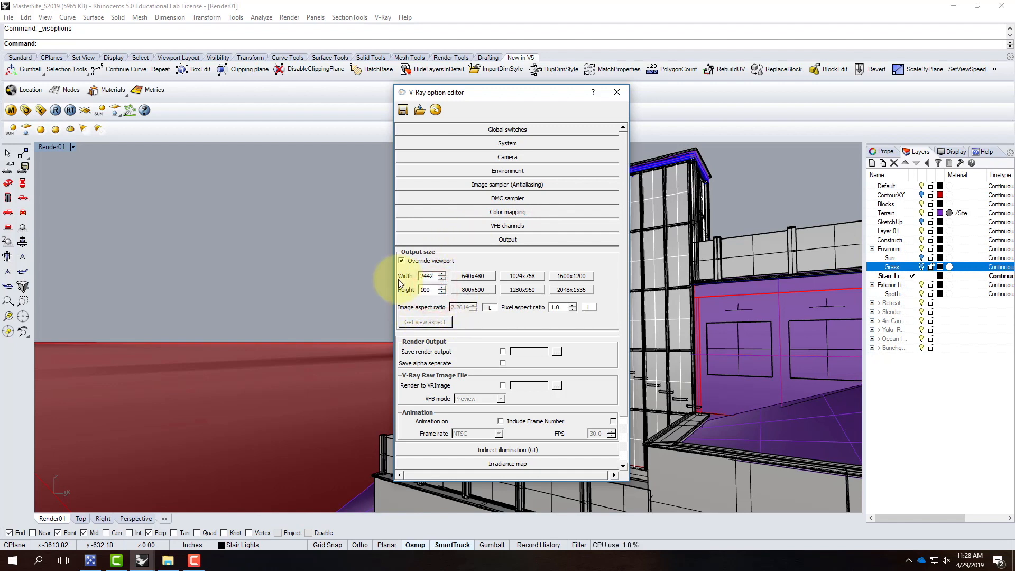
{"action": "double_click", "coordinate": [431, 275]}
{"action": "type", "text": "226"}
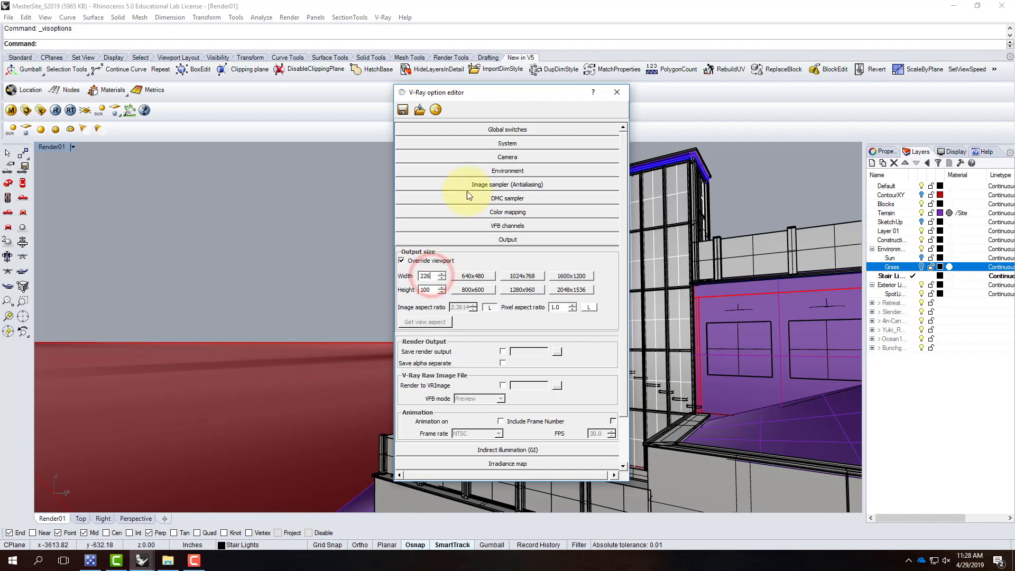
Step: Check the bitmap texture assigned to the GI skylight in the V-Ray environment settings by previewing it
{"action": "left_click", "coordinate": [507, 168]}
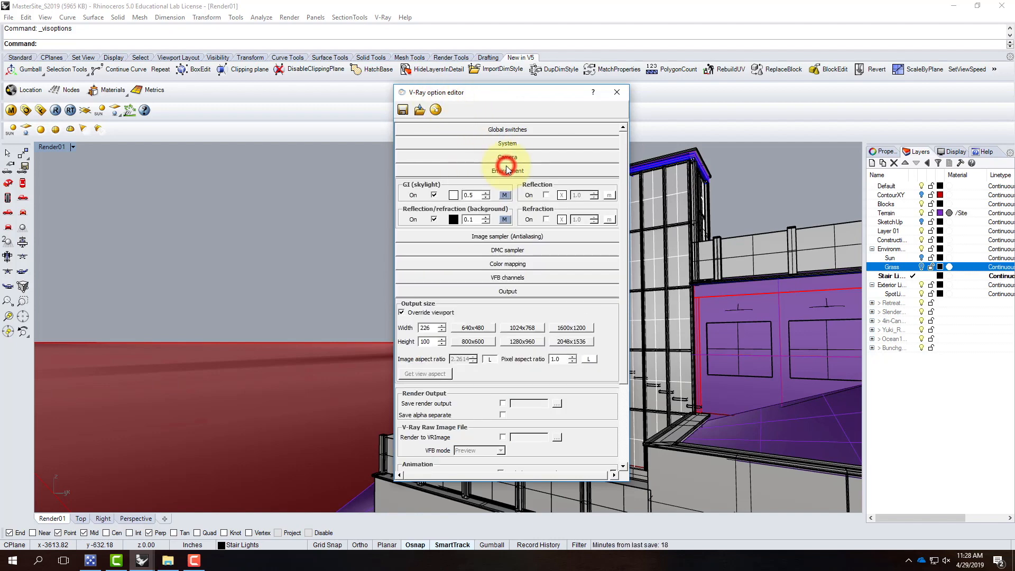
{"action": "left_click", "coordinate": [506, 195]}
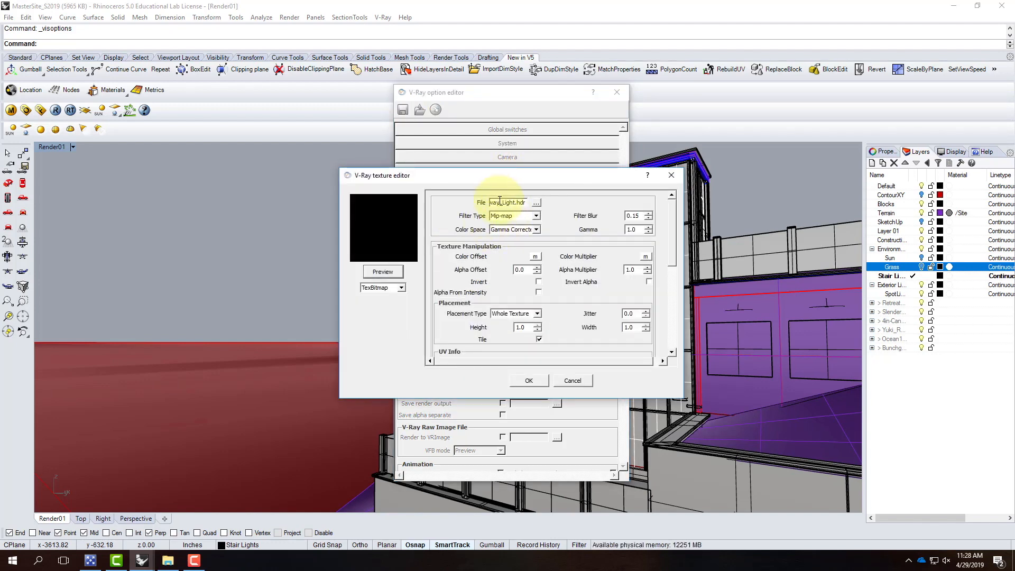
{"action": "left_click", "coordinate": [377, 272]}
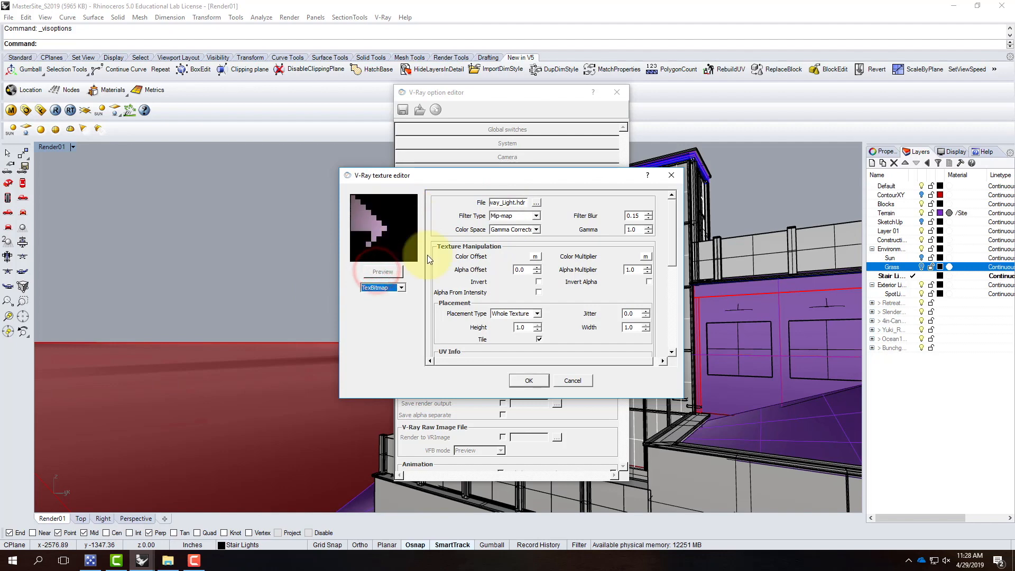
{"action": "left_click", "coordinate": [529, 377]}
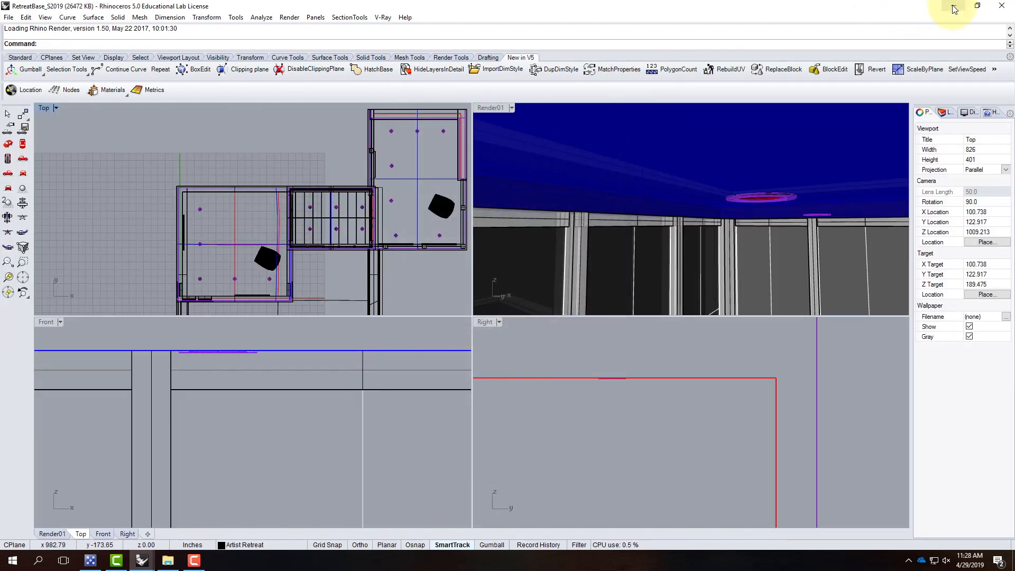
Step: Return to the MasterSite_S2019 model, run a V-Ray test render of Render01, and inspect the lighting in an enlarged frame buffer before closing it
{"action": "left_click", "coordinate": [954, 9]}
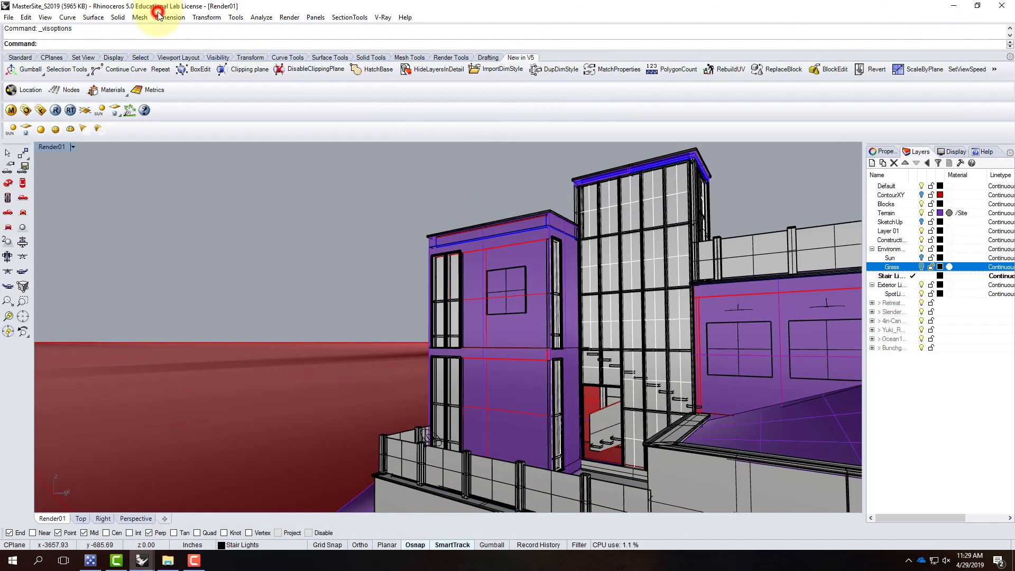
{"action": "left_click", "coordinate": [56, 110]}
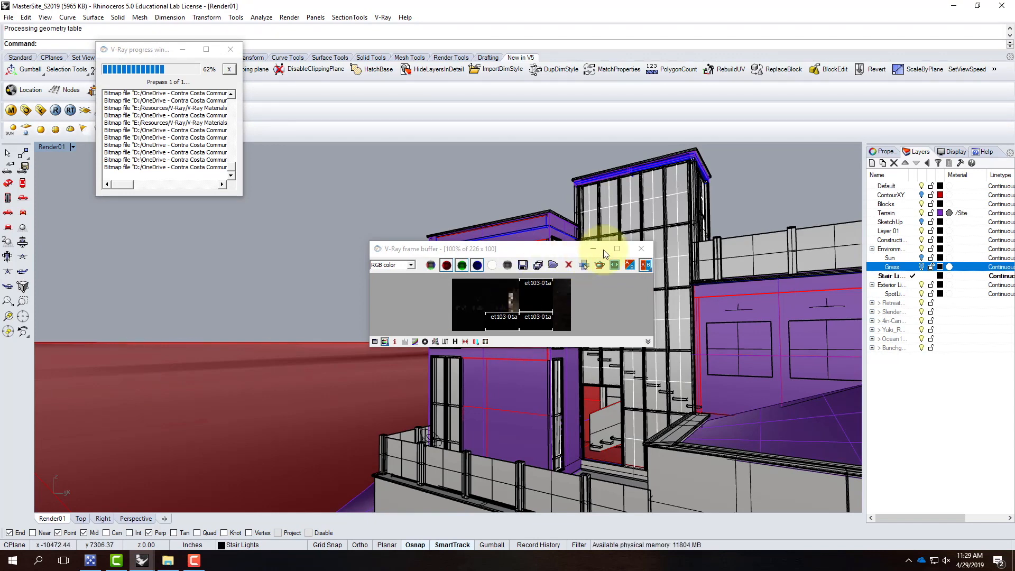
{"action": "left_click_drag", "start_coordinate": [556, 248], "coordinate": [472, 94]}
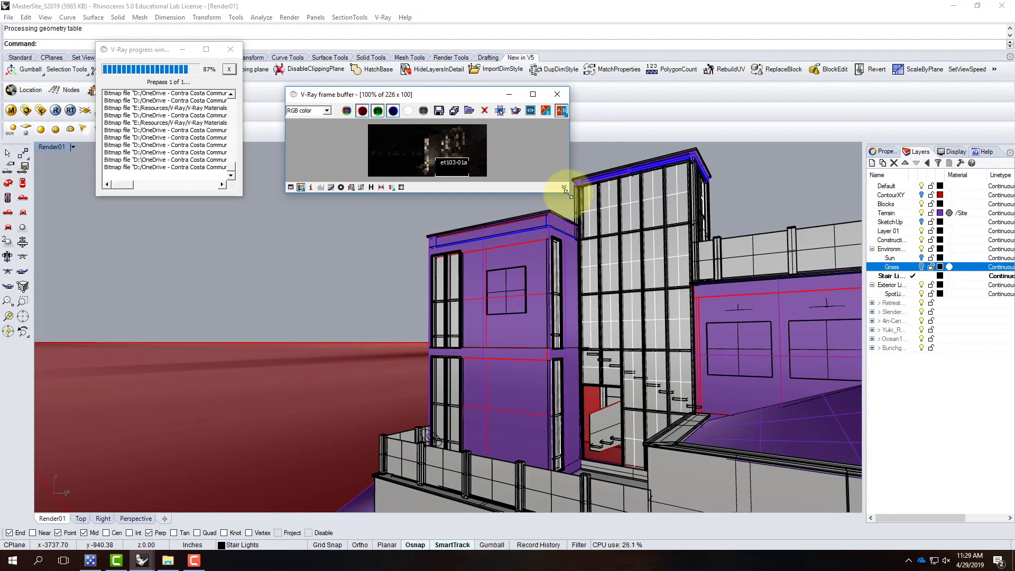
{"action": "left_click_drag", "start_coordinate": [568, 192], "coordinate": [865, 460]}
{"action": "scroll", "coordinate": [651, 305], "scroll_direction": "up", "scroll_amount": 2}
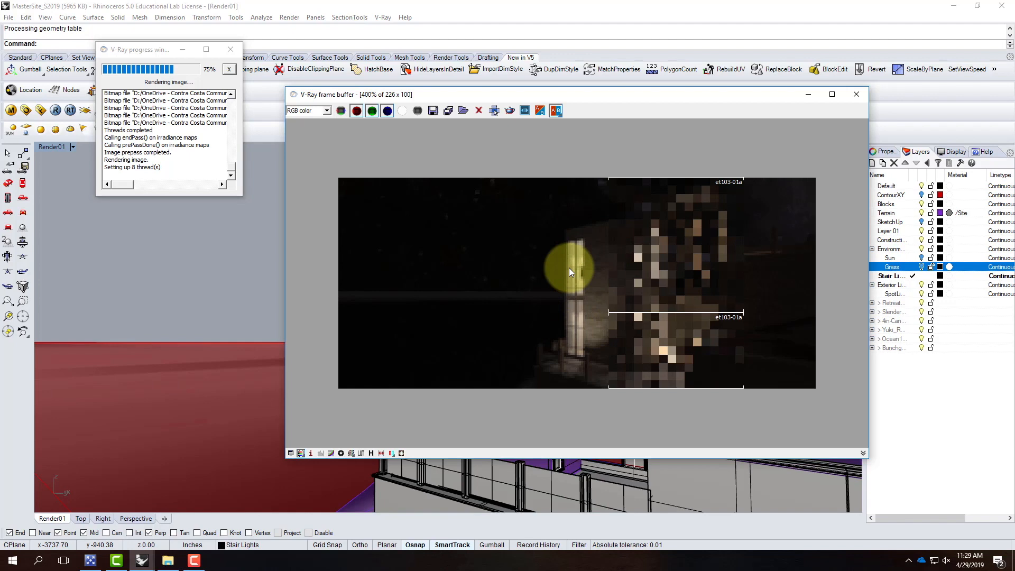
{"action": "left_click", "coordinate": [856, 95]}
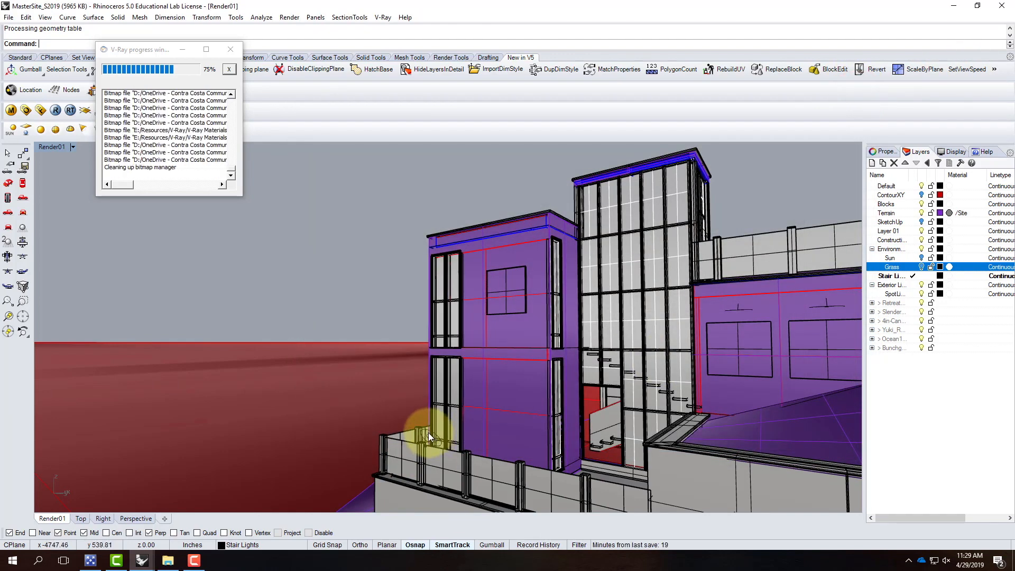
Step: Copy the railing spotlight from its cone tip to the second post farther along the deck railing
{"action": "left_click", "coordinate": [428, 433]}
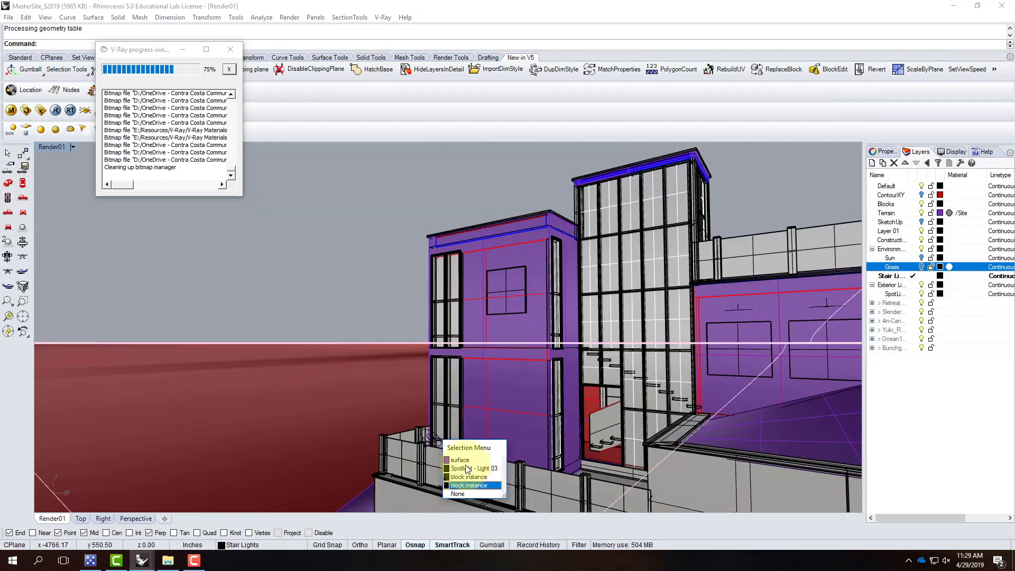
{"action": "left_click", "coordinate": [472, 468]}
{"action": "right_click_drag", "start_coordinate": [408, 439], "coordinate": [540, 369]}
{"action": "scroll", "coordinate": [542, 370], "scroll_direction": "up", "scroll_amount": 2}
{"action": "scroll", "coordinate": [563, 395], "scroll_direction": "up", "scroll_amount": 2}
{"action": "right_click_drag", "start_coordinate": [605, 385], "coordinate": [545, 381]}
{"action": "type", "text": "copy"}
{"action": "key", "text": "Return"}
{"action": "left_click", "coordinate": [580, 424]}
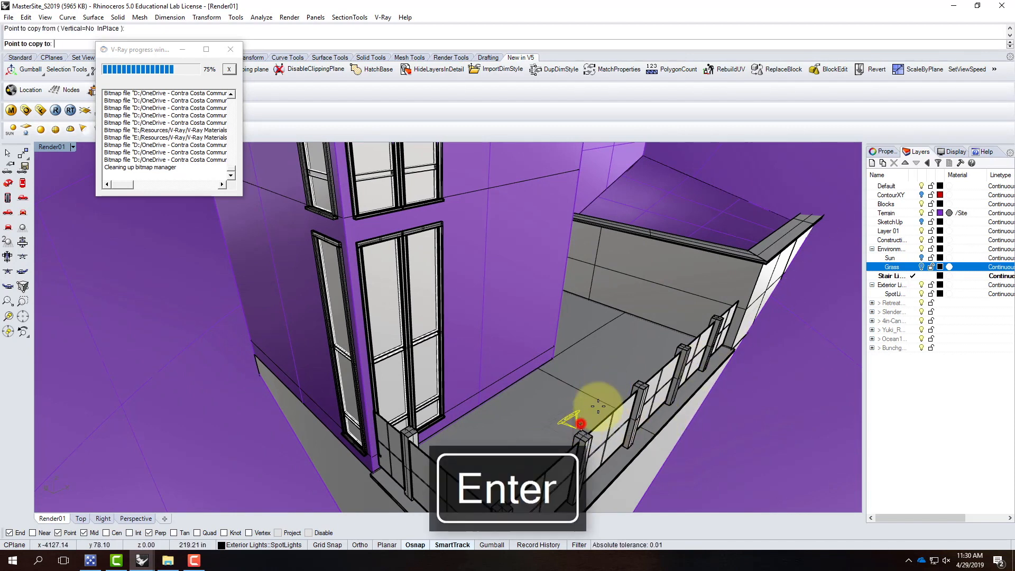
{"action": "left_click", "coordinate": [682, 341]}
{"action": "key", "text": "Escape"}
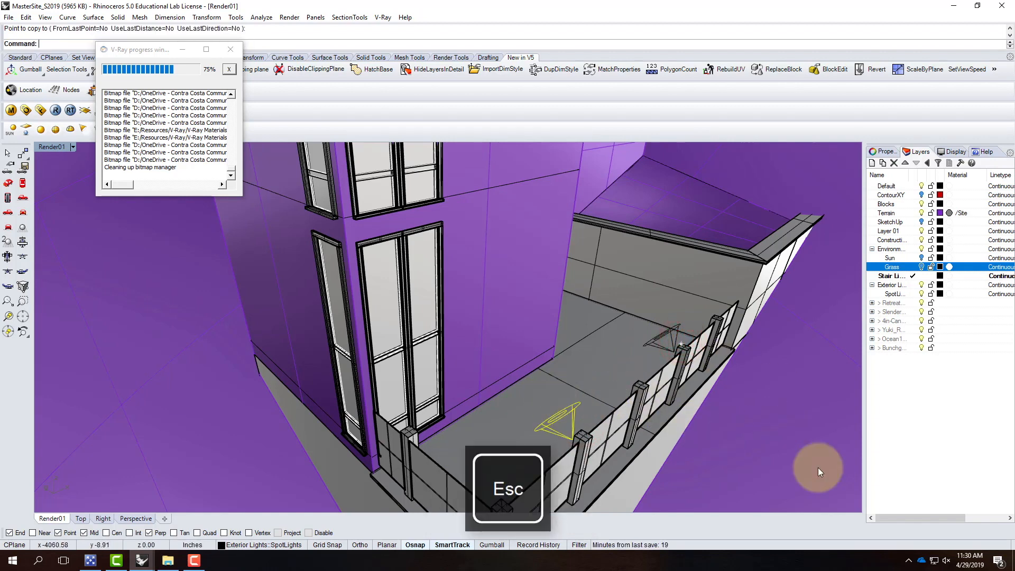
Step: Examine the two railing spotlights and the underside of the deck edge from several angles
{"action": "scroll", "coordinate": [721, 426], "scroll_direction": "down", "scroll_amount": 4}
{"action": "right_click_drag", "start_coordinate": [803, 434], "coordinate": [677, 423]}
{"action": "scroll", "coordinate": [601, 452], "scroll_direction": "down", "scroll_amount": 6}
{"action": "right_click_drag", "start_coordinate": [670, 494], "coordinate": [836, 460]}
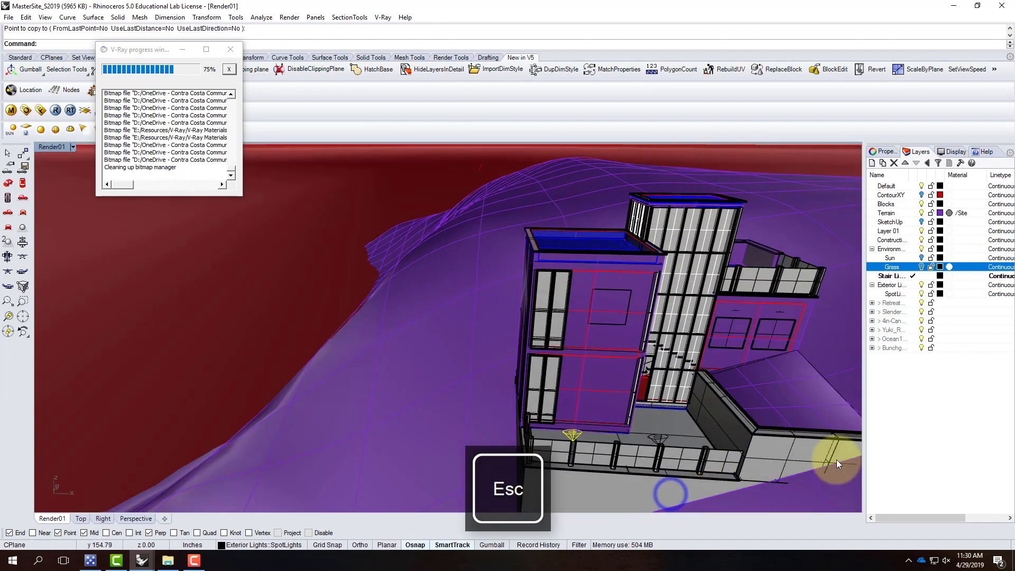
{"action": "scroll", "coordinate": [836, 460], "scroll_direction": "up", "scroll_amount": 5}
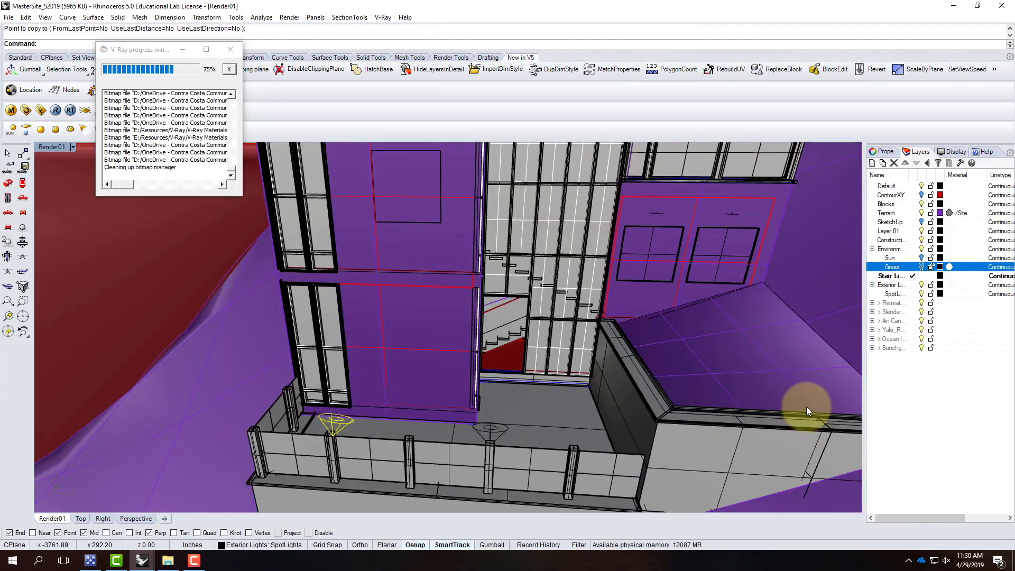
{"action": "right_click_drag", "start_coordinate": [414, 451], "coordinate": [402, 386]}
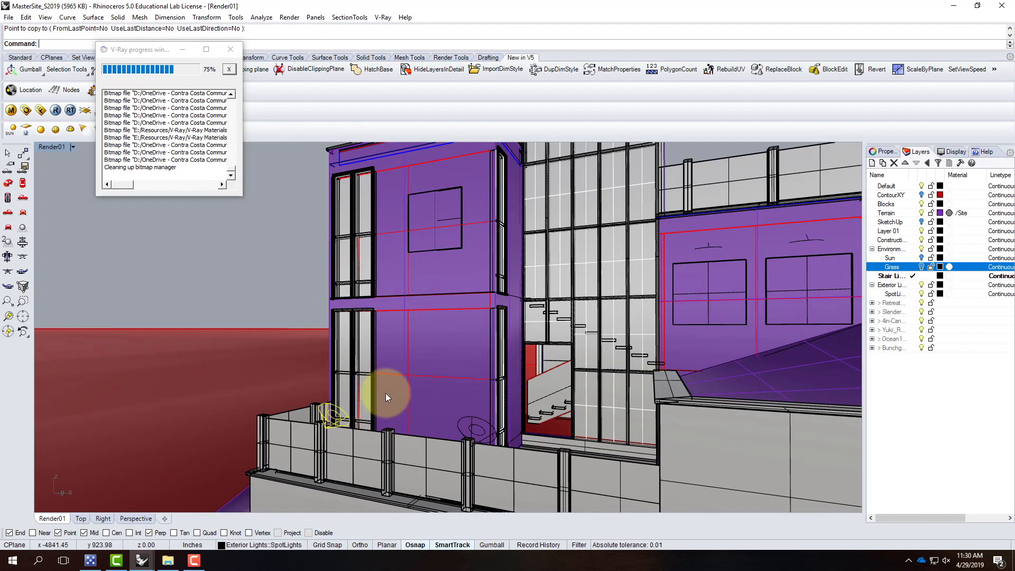
{"action": "right_click_drag", "start_coordinate": [420, 341], "coordinate": [303, 393]}
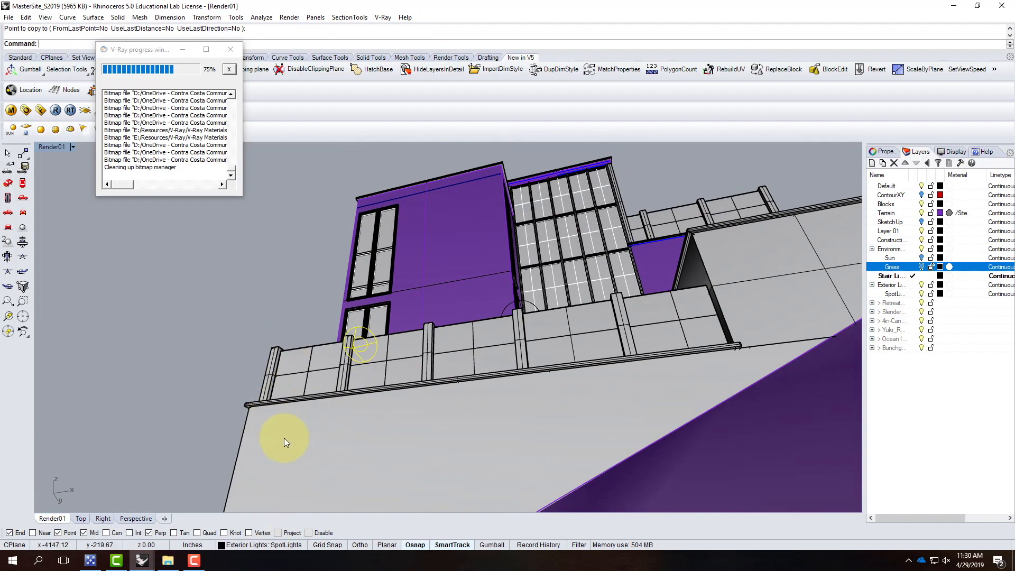
{"action": "right_click_drag", "start_coordinate": [284, 425], "coordinate": [306, 394]}
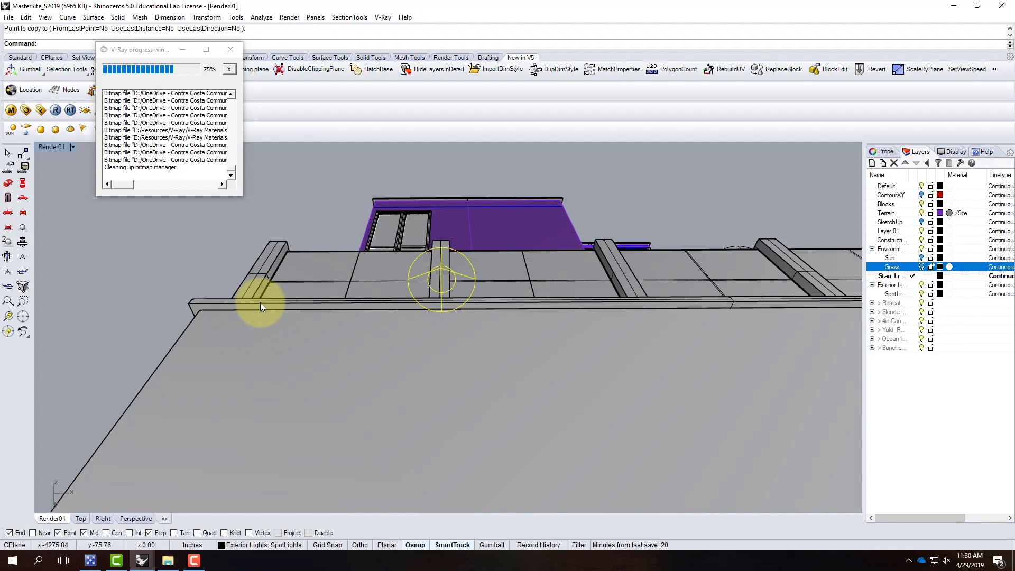
Step: Create a rectangular light along the underside of the deck's front ledge, running corner to corner and about 2 inches wide
{"action": "left_click", "coordinate": [182, 52]}
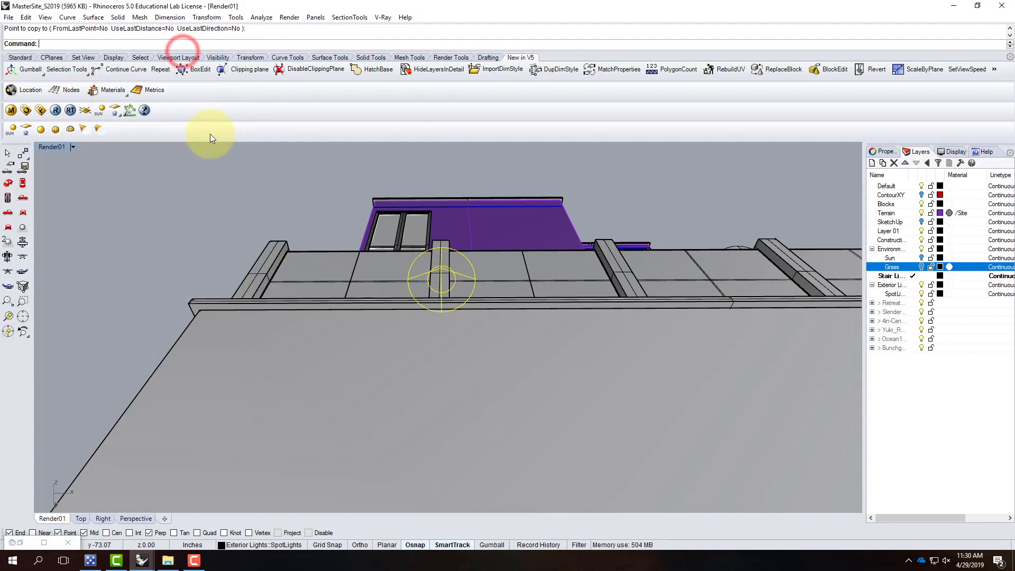
{"action": "left_click", "coordinate": [26, 131]}
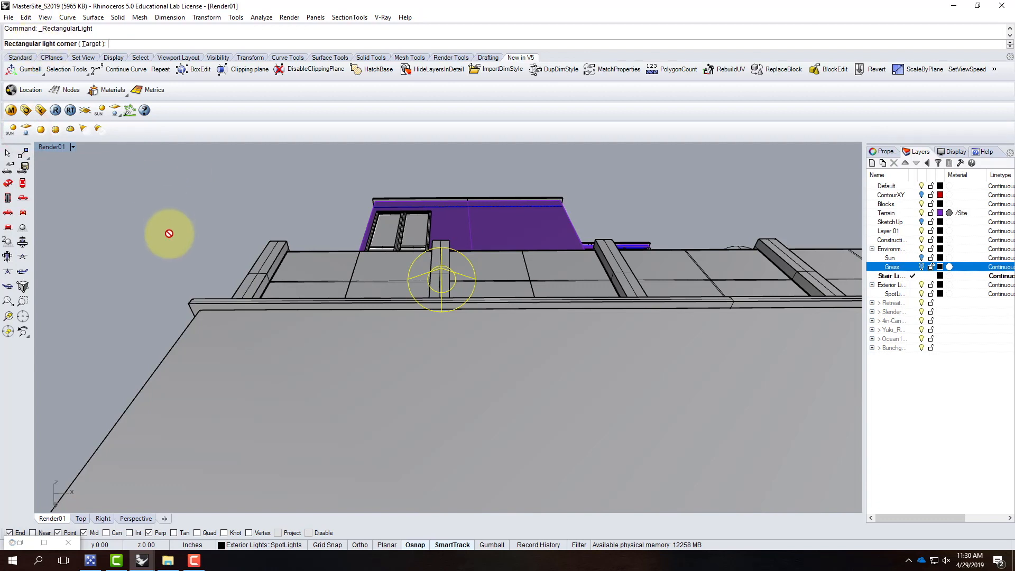
{"action": "left_click", "coordinate": [188, 304]}
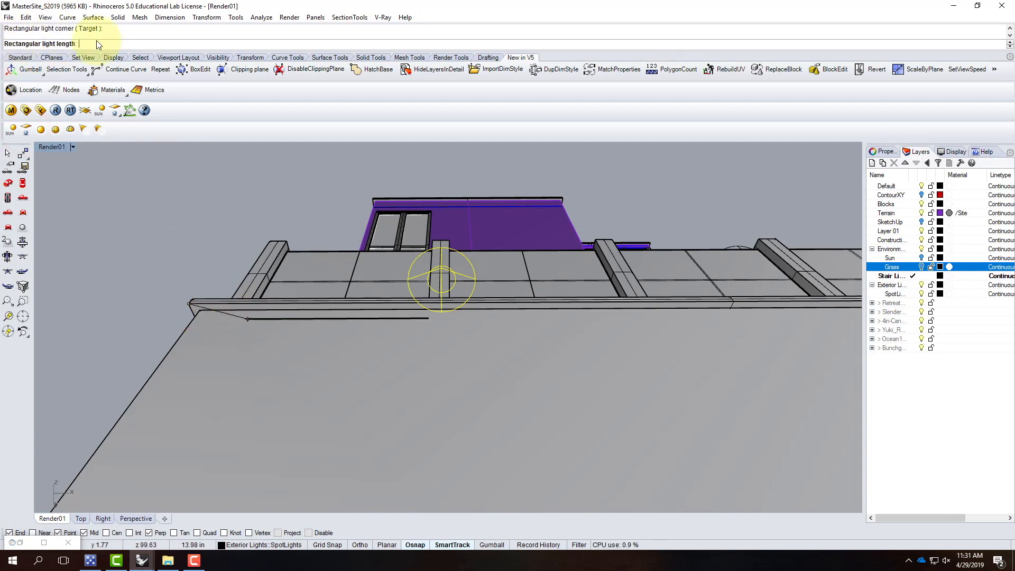
{"action": "right_click_drag", "start_coordinate": [267, 301], "coordinate": [428, 406]}
{"action": "scroll", "coordinate": [428, 406], "scroll_direction": "up", "scroll_amount": 5}
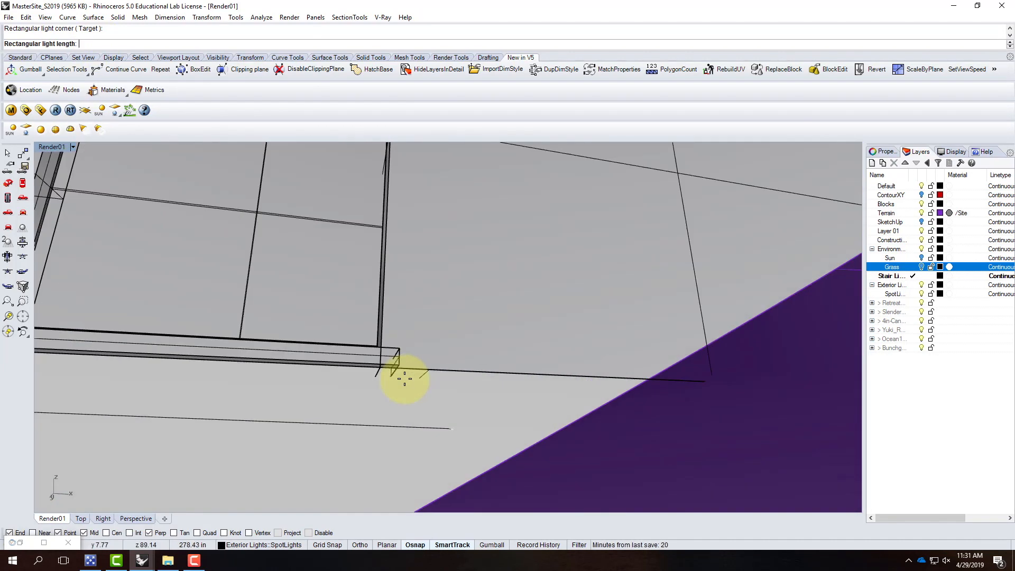
{"action": "left_click", "coordinate": [395, 355]}
{"action": "right_click_drag", "start_coordinate": [396, 419], "coordinate": [516, 306]}
{"action": "scroll", "coordinate": [471, 321], "scroll_direction": "up", "scroll_amount": 3}
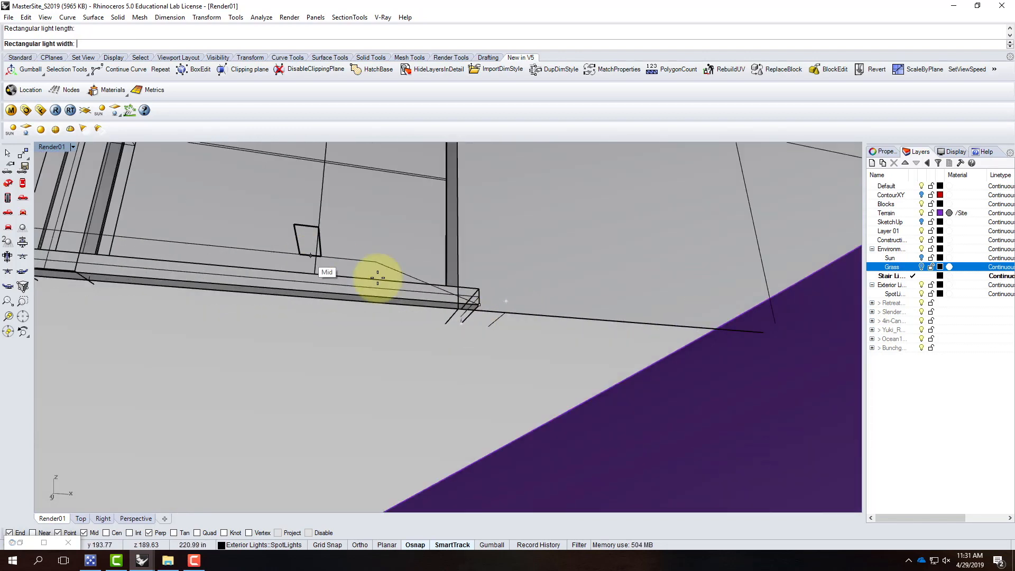
{"action": "scroll", "coordinate": [468, 302], "scroll_direction": "up", "scroll_amount": 3}
{"action": "scroll", "coordinate": [470, 298], "scroll_direction": "down", "scroll_amount": 1}
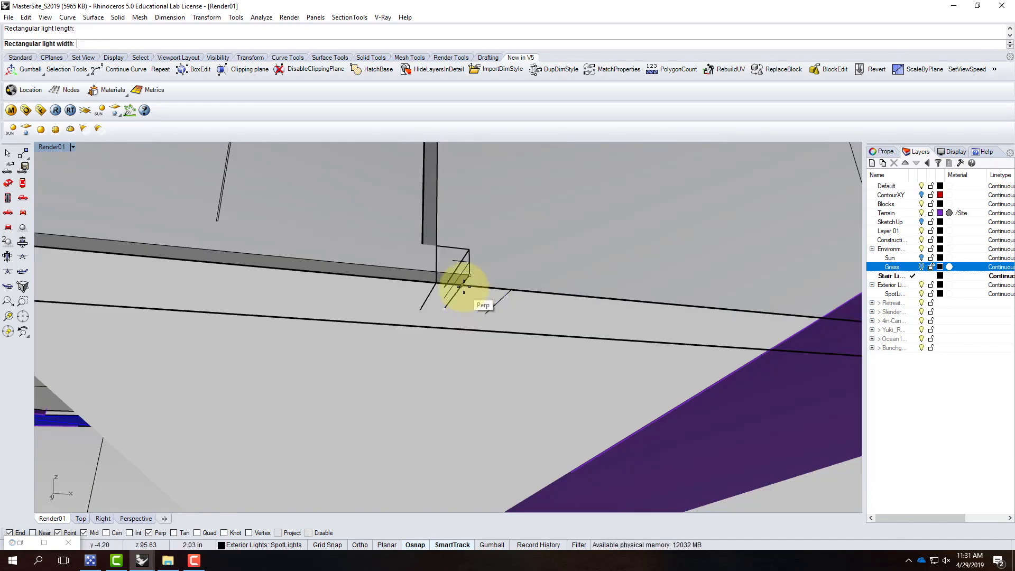
{"action": "left_click", "coordinate": [464, 286]}
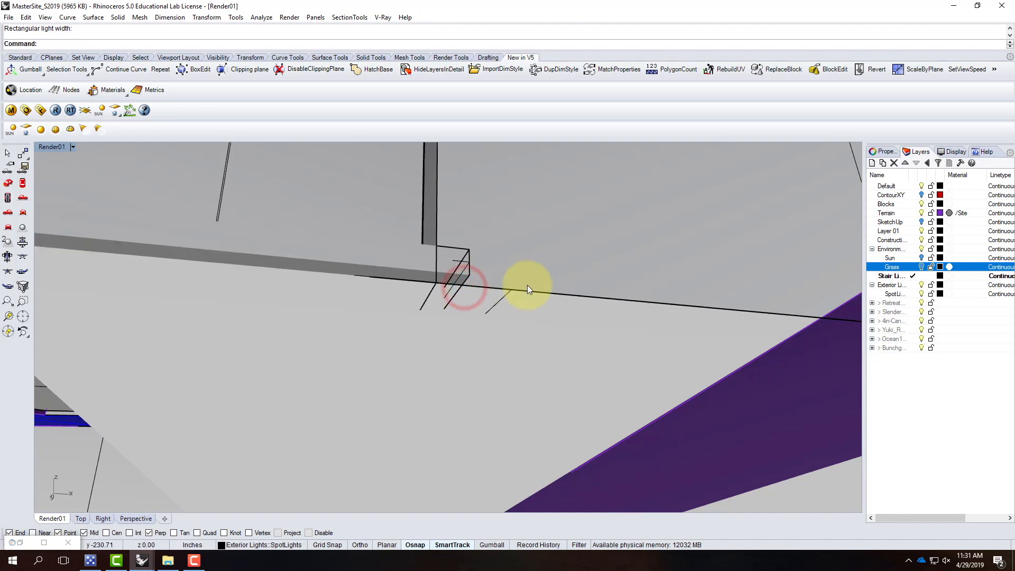
Step: Create a sublayer named Rect Lt under Exterior Lights and move the rectangular light beneath the deck's front ledge onto it
{"action": "scroll", "coordinate": [531, 284], "scroll_direction": "down", "scroll_amount": 5}
{"action": "scroll", "coordinate": [257, 279], "scroll_direction": "up", "scroll_amount": 3}
{"action": "left_click", "coordinate": [305, 308]}
{"action": "left_click", "coordinate": [339, 340]}
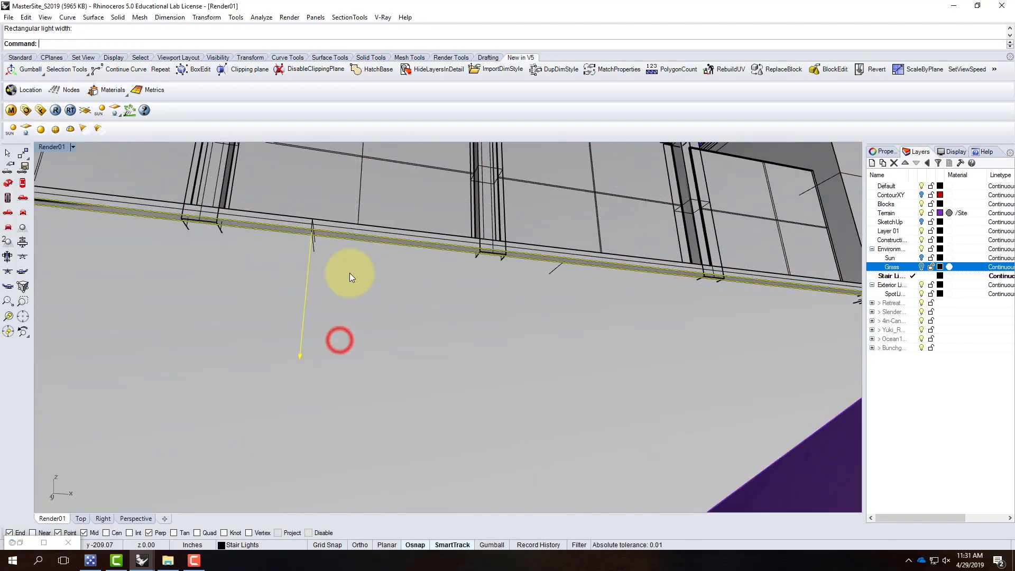
{"action": "scroll", "coordinate": [351, 274], "scroll_direction": "down", "scroll_amount": 5}
{"action": "right_click_drag", "start_coordinate": [365, 281], "coordinate": [369, 338]}
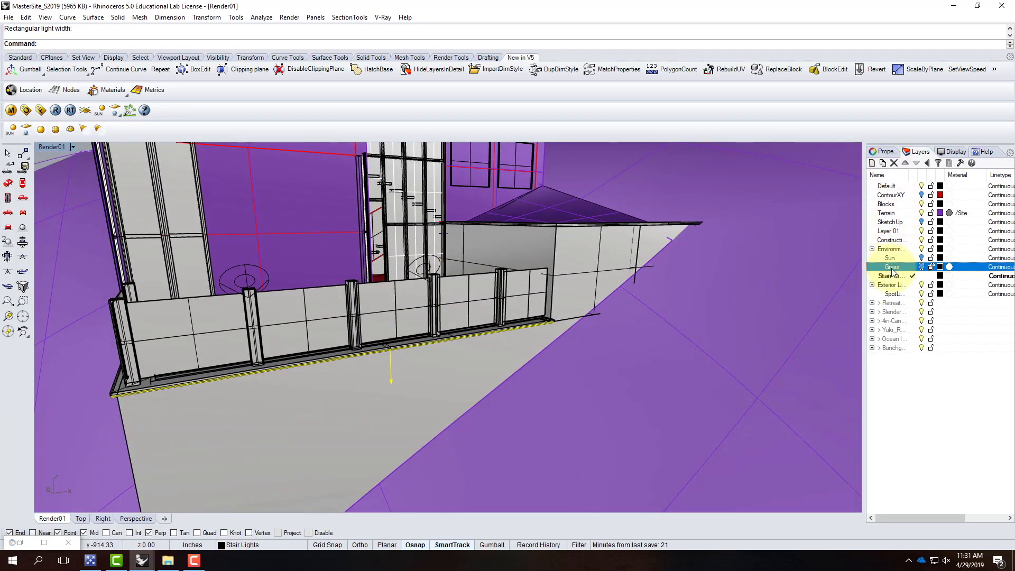
{"action": "left_click", "coordinate": [893, 286]}
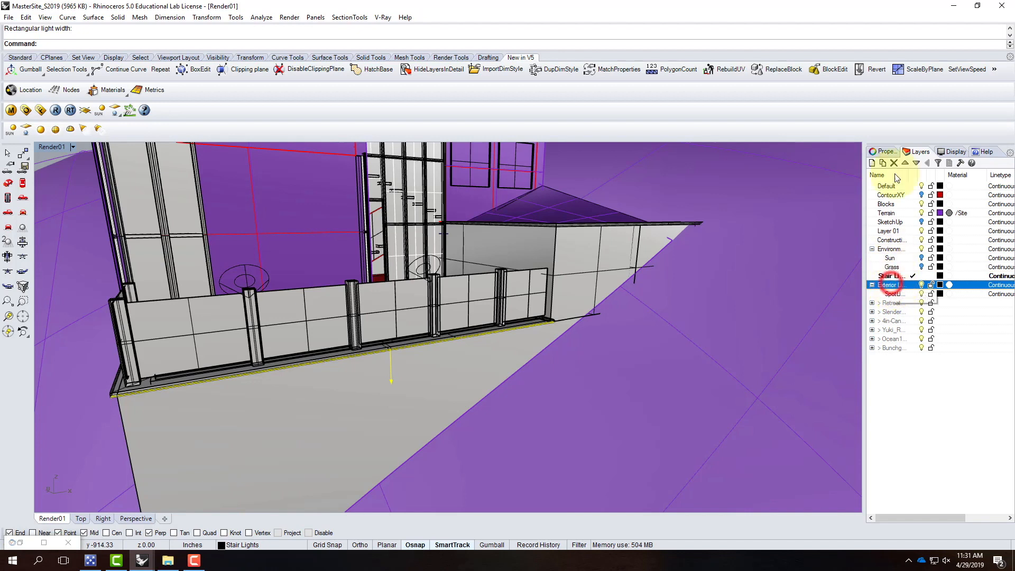
{"action": "left_click", "coordinate": [882, 162]}
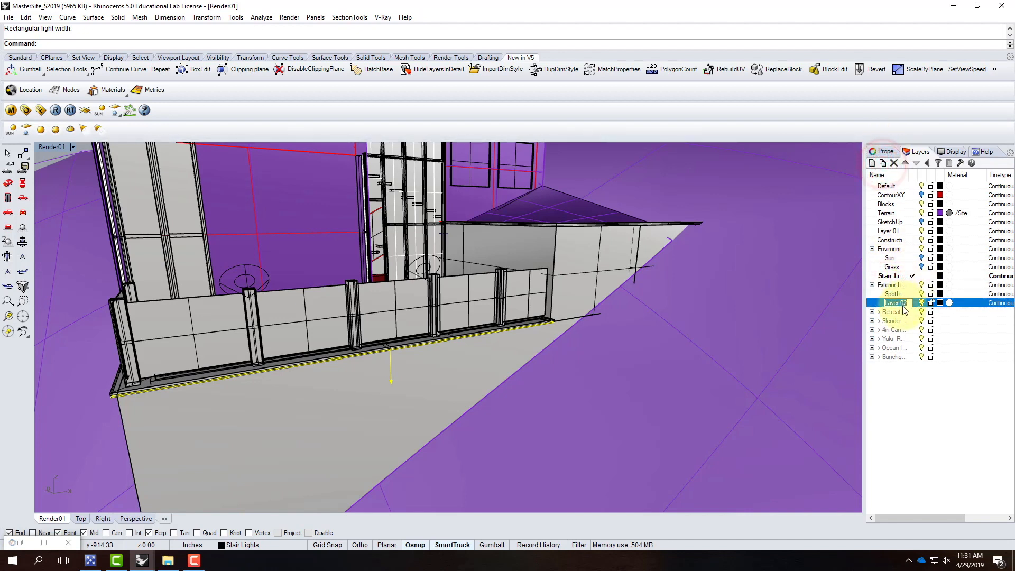
{"action": "type", "text": "Rect"}
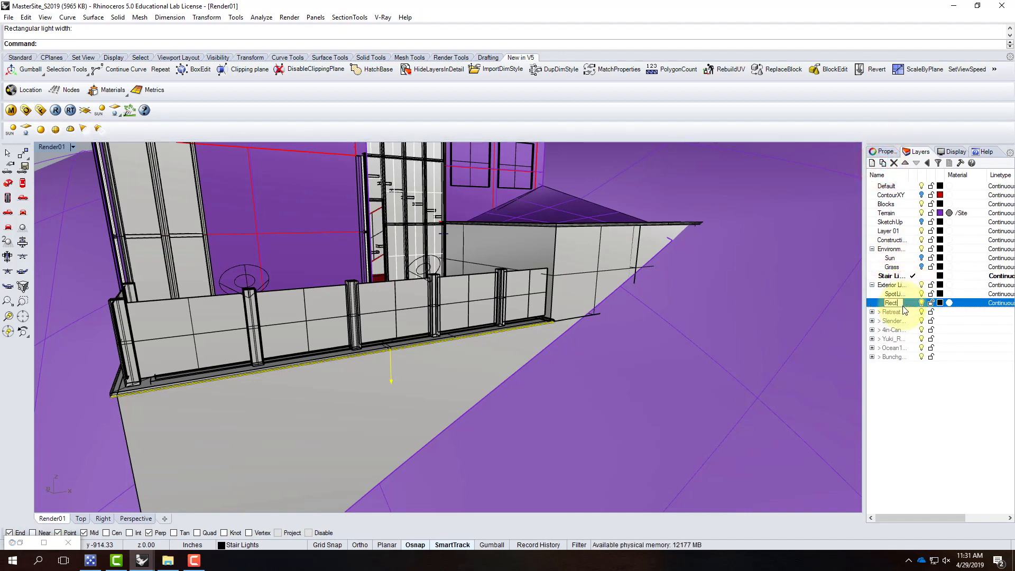
{"action": "type", "text": " Li"}
{"action": "key", "text": "Return"}
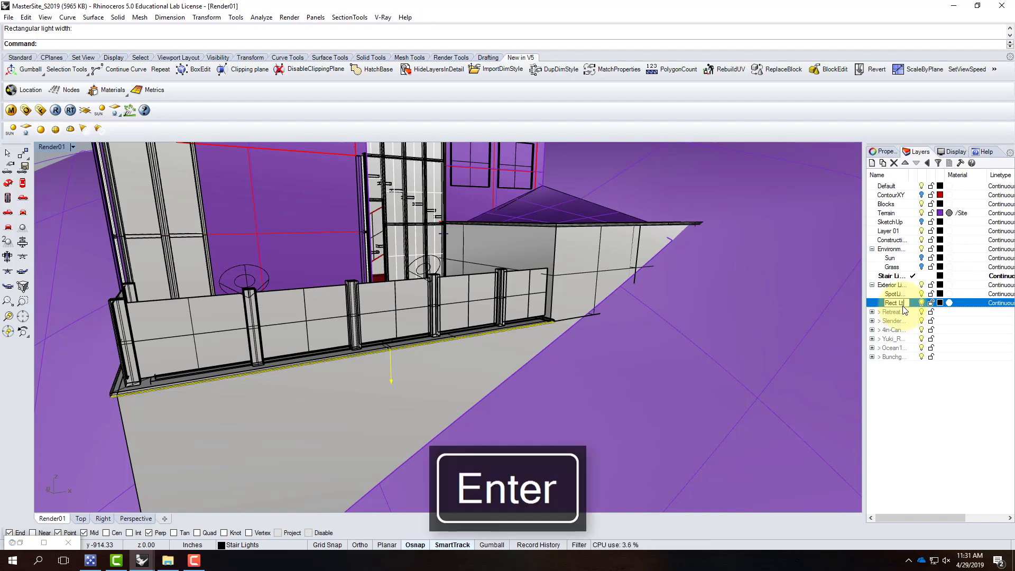
{"action": "right_click", "coordinate": [893, 304]}
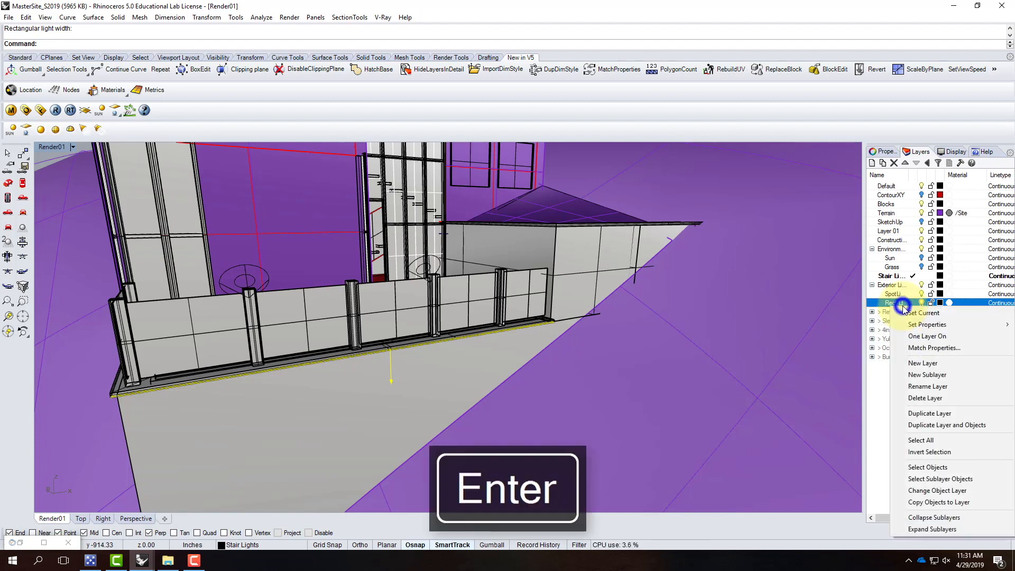
{"action": "left_click", "coordinate": [951, 491]}
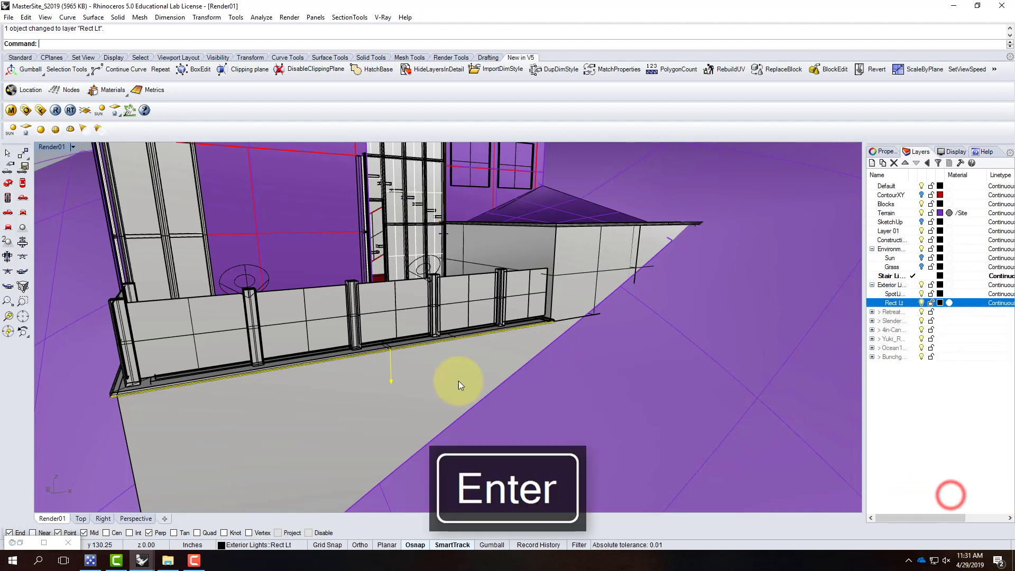
Step: Move the rectangular light slightly down and outward from the ledge's underside in the Right view, then return to the full Render01 view
{"action": "double_click", "coordinate": [55, 148]}
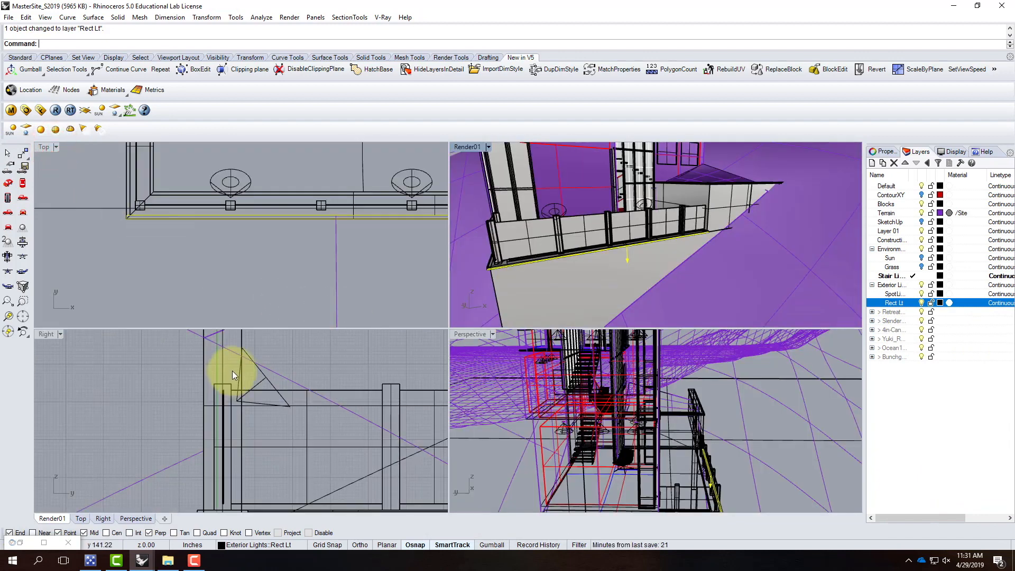
{"action": "scroll", "coordinate": [236, 391], "scroll_direction": "up", "scroll_amount": 6}
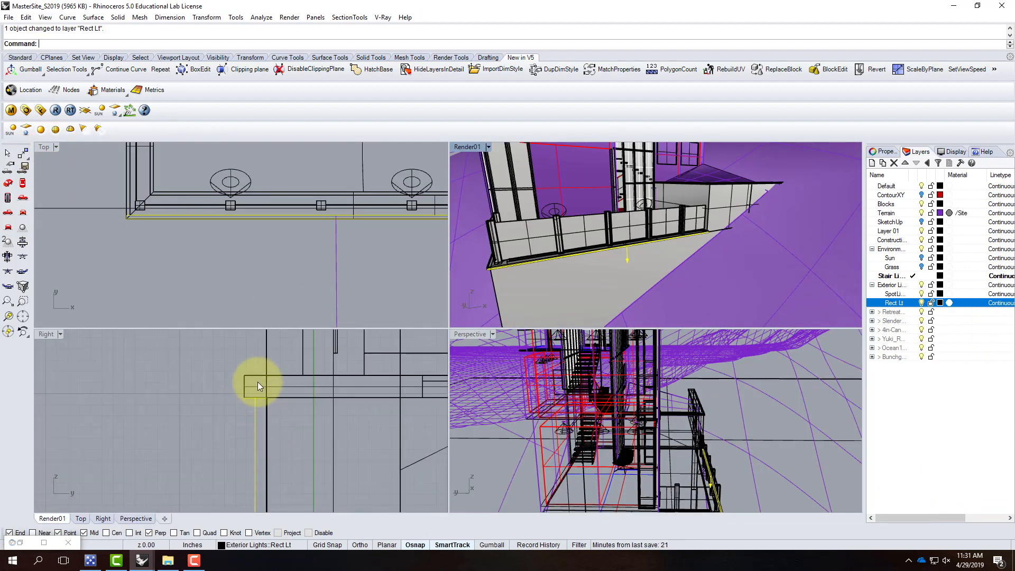
{"action": "type", "text": "M"}
{"action": "key", "text": "Return"}
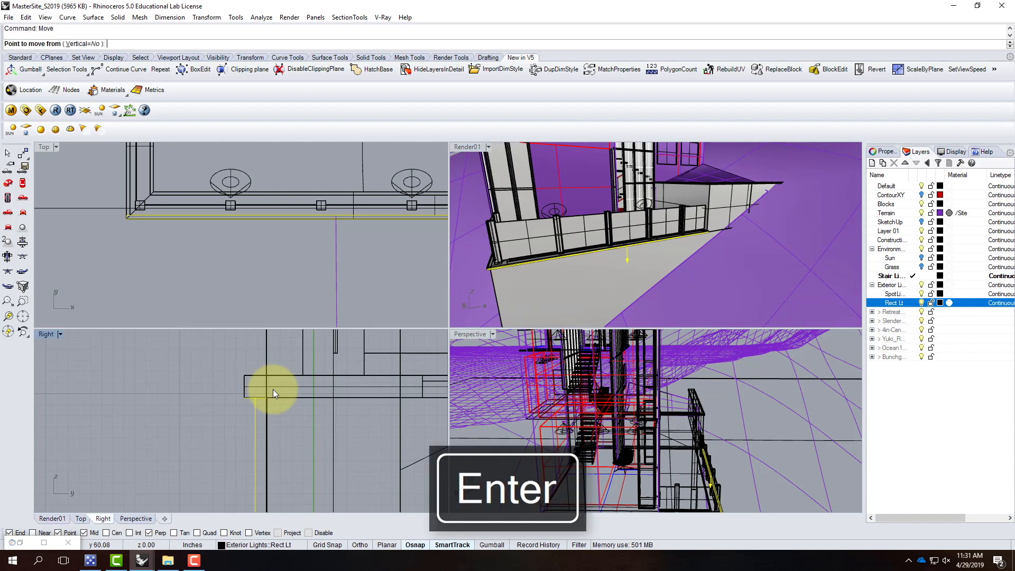
{"action": "left_click", "coordinate": [283, 411]}
{"action": "left_click", "coordinate": [284, 410]}
{"action": "right_click", "coordinate": [283, 410]}
{"action": "left_click", "coordinate": [291, 410]}
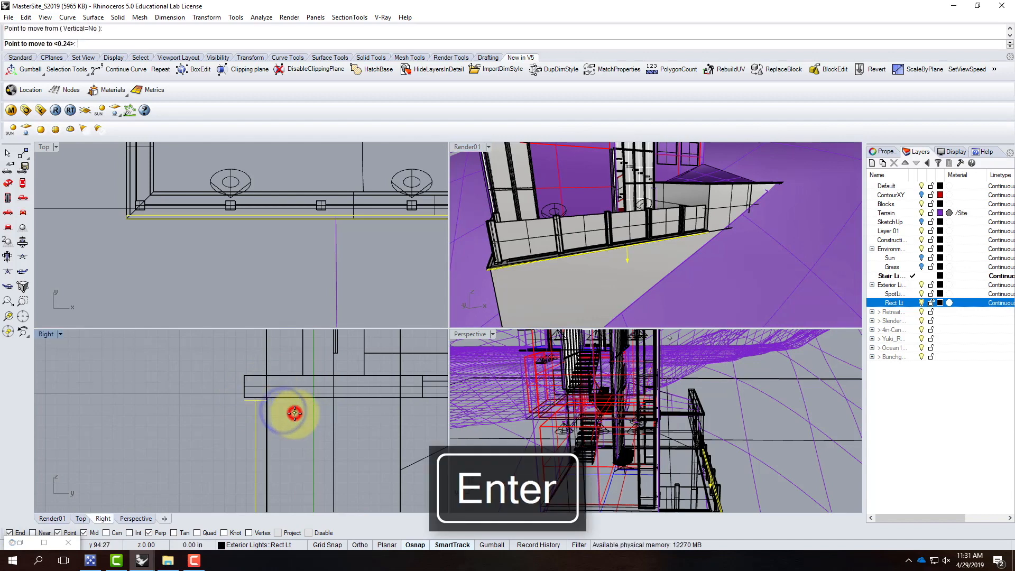
{"action": "left_click", "coordinate": [291, 412]}
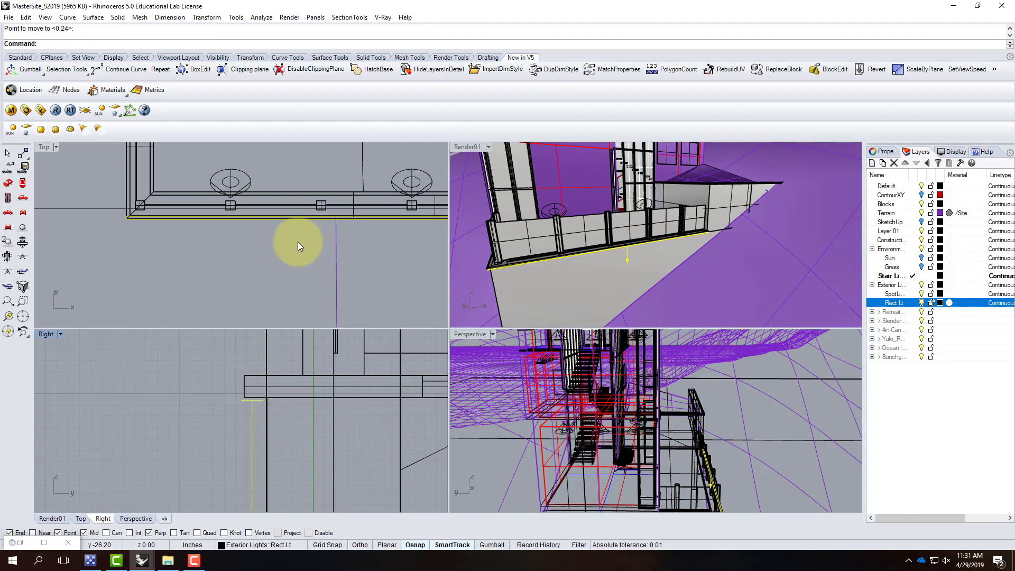
{"action": "double_click", "coordinate": [469, 148]}
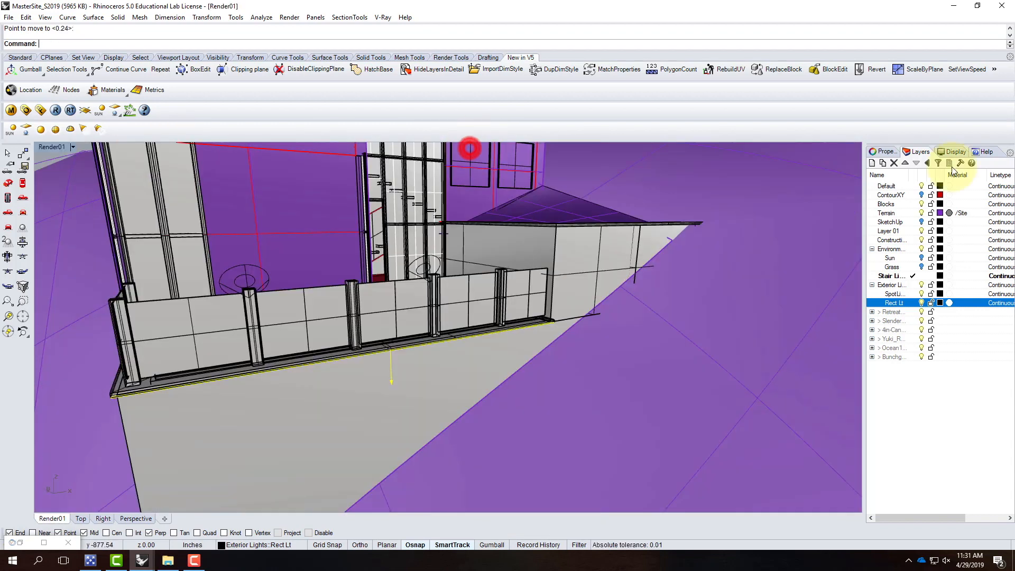
Step: Set the rectangular light's color to a warm tone with RGB 255, 214, 170
{"action": "left_click", "coordinate": [882, 152]}
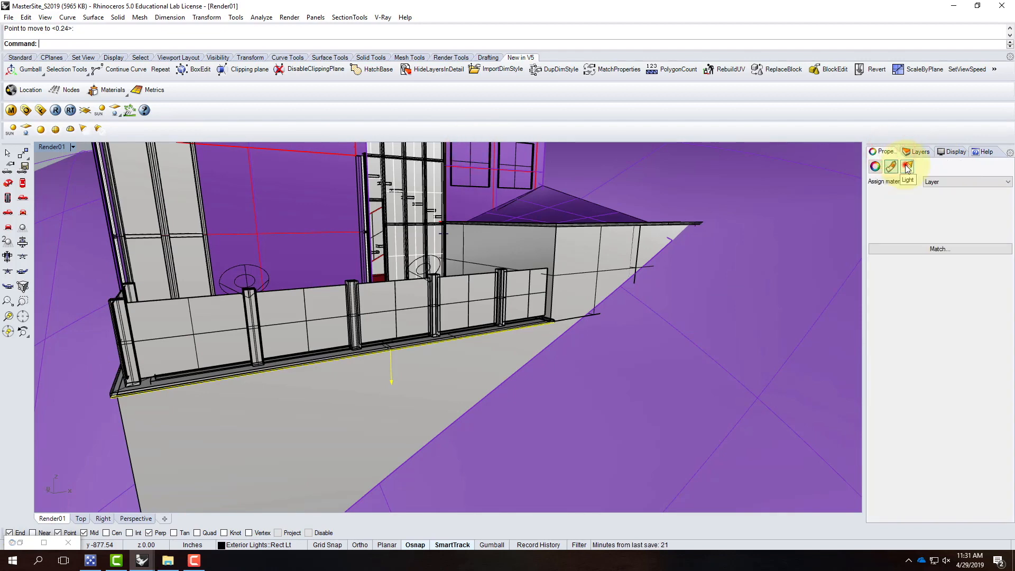
{"action": "left_click", "coordinate": [907, 166]}
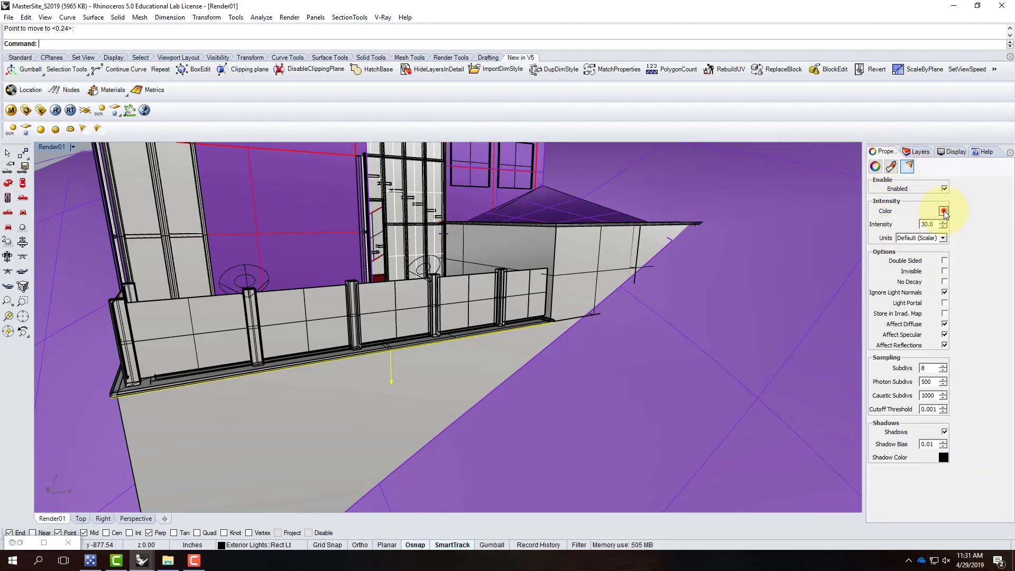
{"action": "left_click", "coordinate": [943, 211]}
{"action": "double_click", "coordinate": [603, 343]}
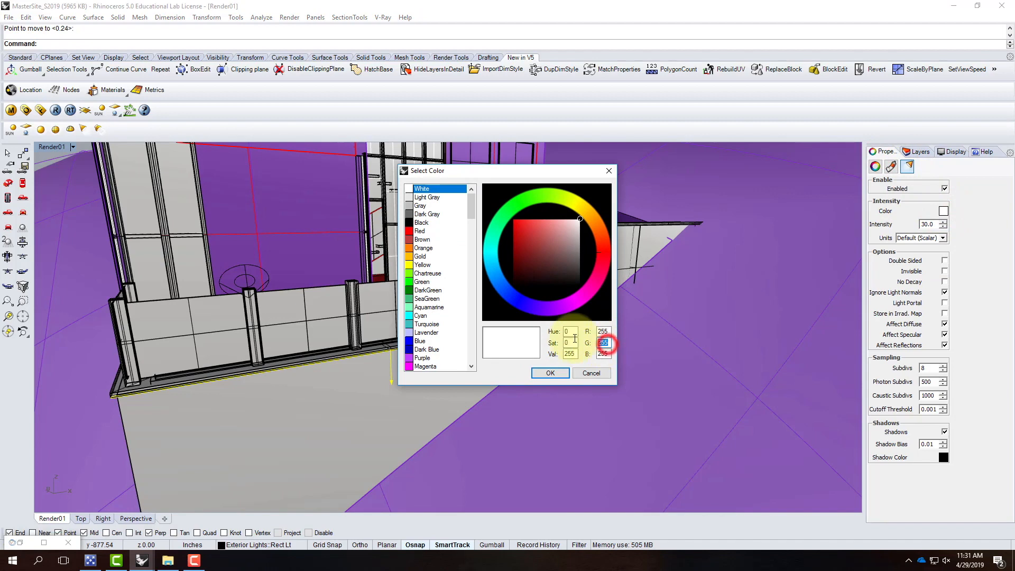
{"action": "type", "text": "214"}
{"action": "key", "text": "Tab"}
{"action": "type", "text": "17"}
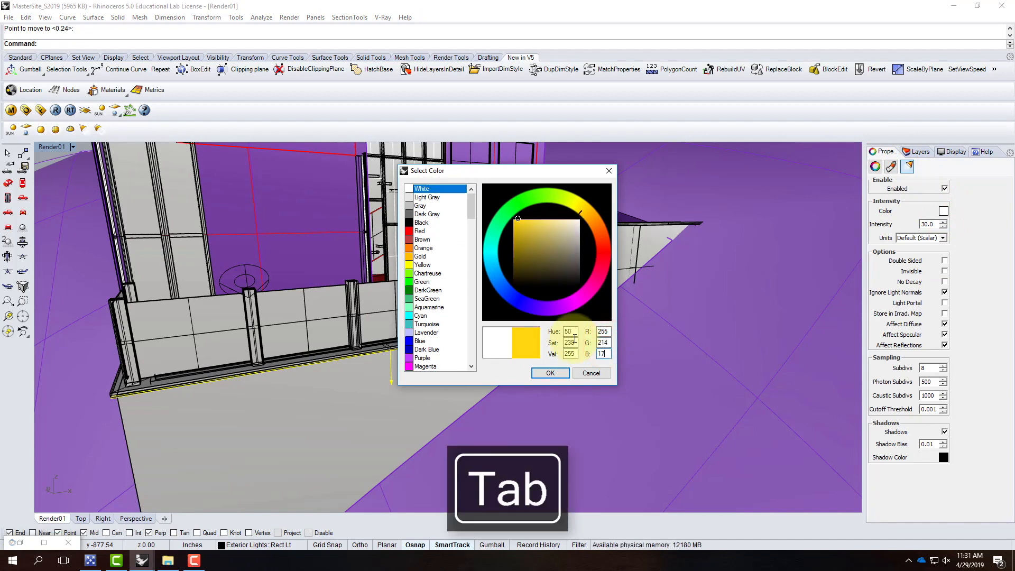
{"action": "type", "text": "0"}
{"action": "left_click", "coordinate": [550, 373]}
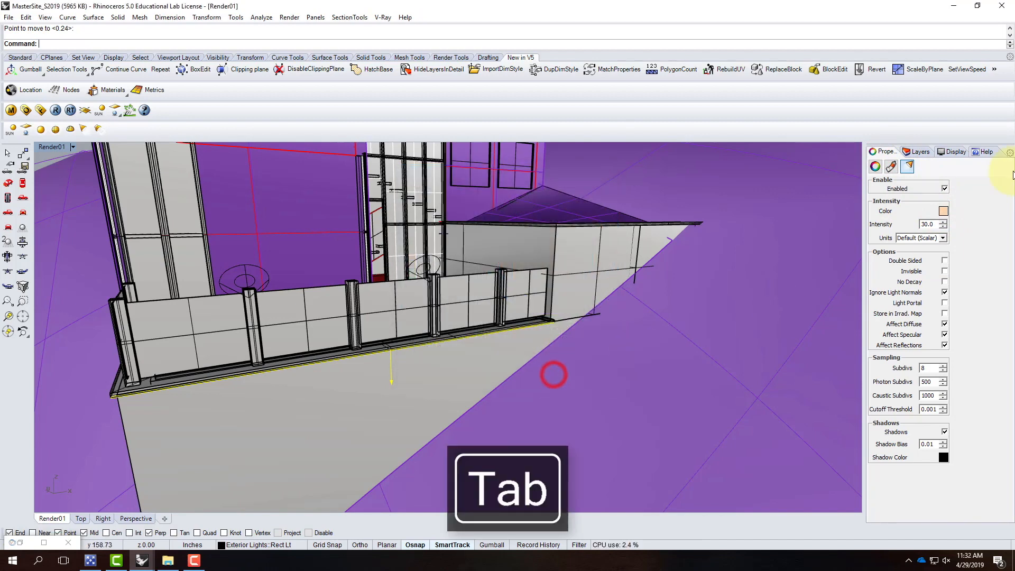
Step: Set the rectangular light's intensity to 90 with Radiant power (W) units, and make the light invisible
{"action": "left_click", "coordinate": [933, 223]}
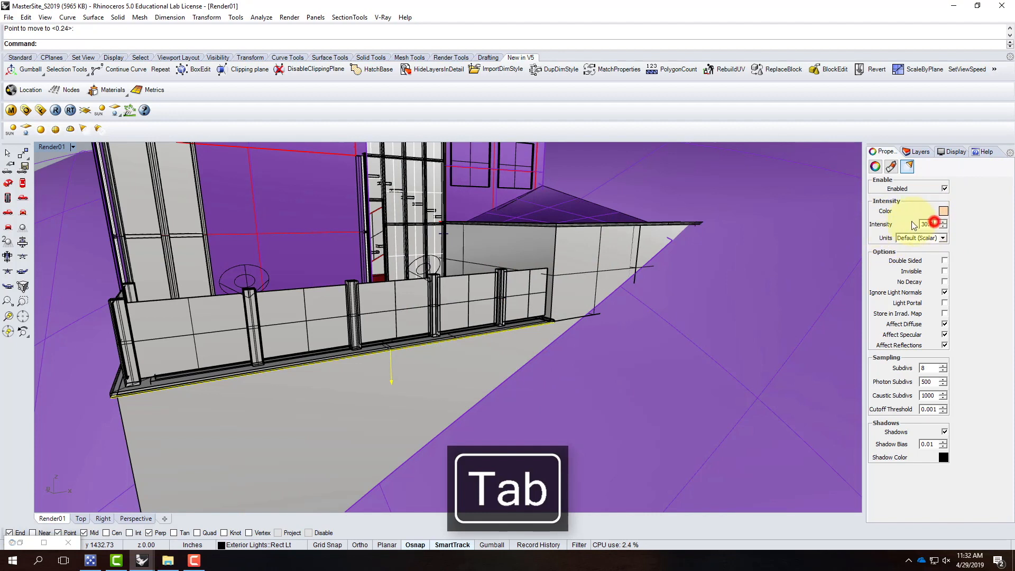
{"action": "double_click", "coordinate": [926, 224]}
{"action": "type", "text": "9"}
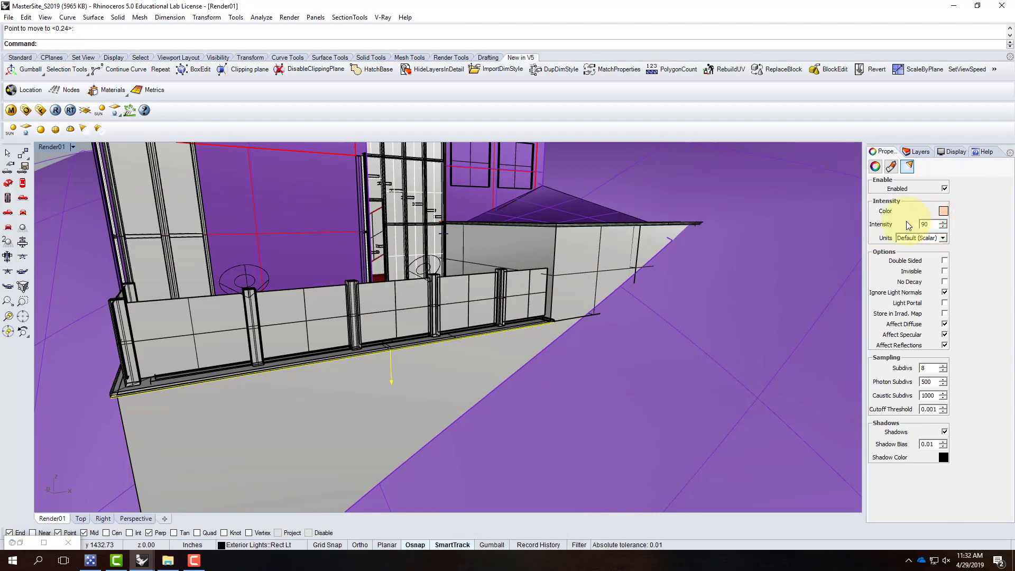
{"action": "left_click", "coordinate": [938, 238]}
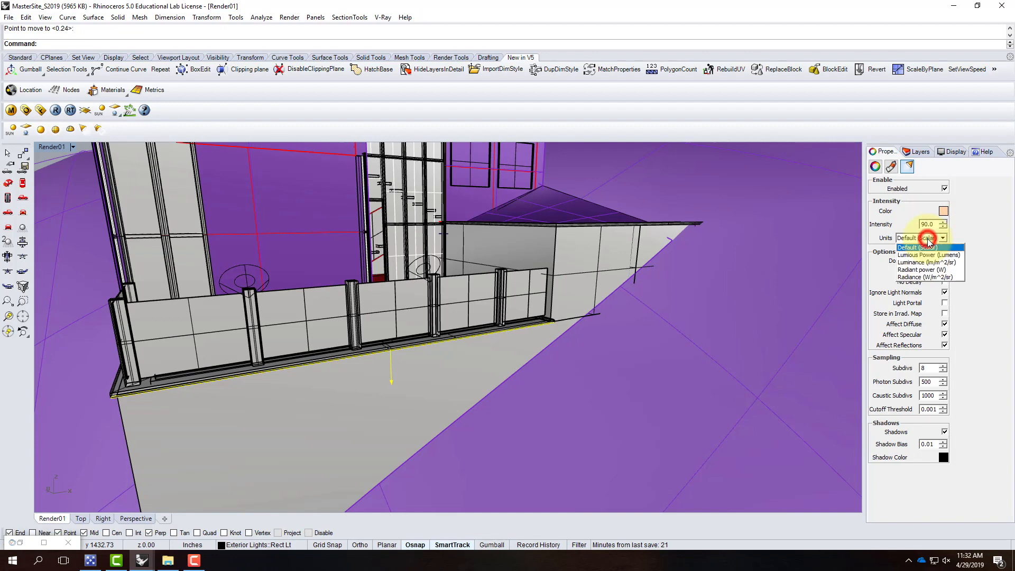
{"action": "left_click", "coordinate": [930, 270]}
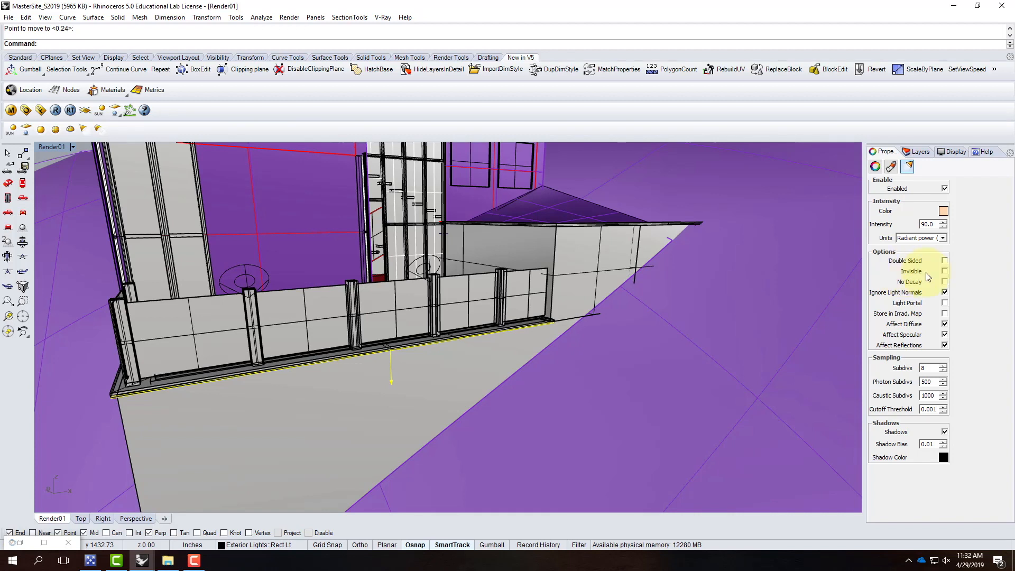
{"action": "left_click", "coordinate": [945, 271]}
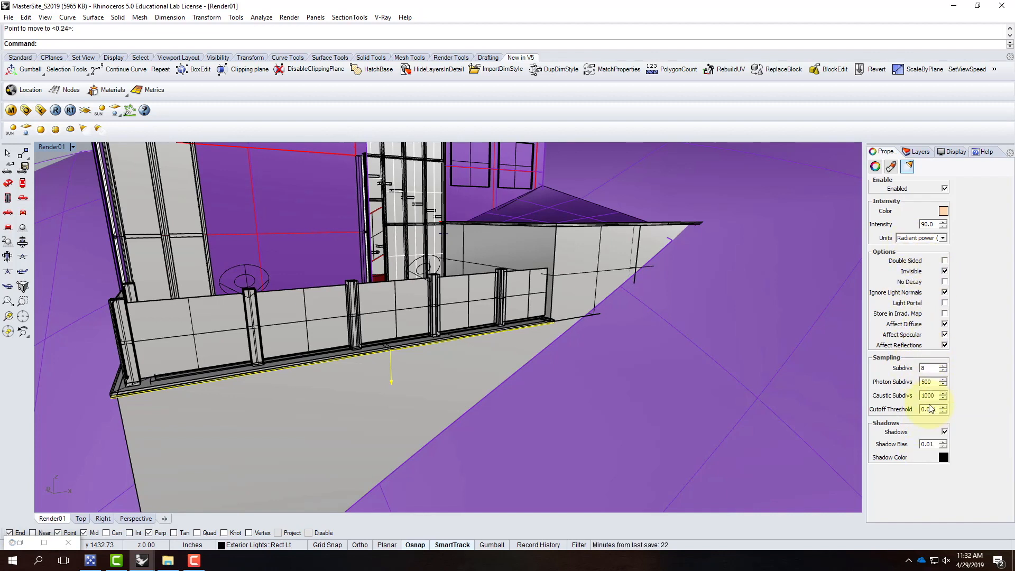
Step: Frame the deck edge, check the V-Ray output size, and run a test render of the ledge lighting before closing the frame buffer
{"action": "right_click_drag", "start_coordinate": [323, 238], "coordinate": [136, 181]}
{"action": "right_click_drag", "start_coordinate": [397, 226], "coordinate": [253, 315]}
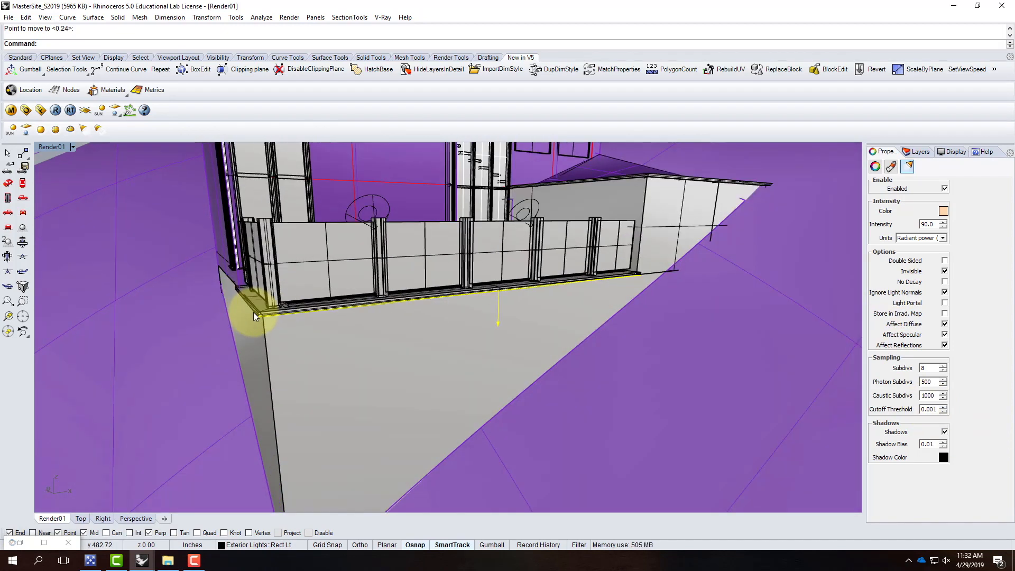
{"action": "left_click", "coordinate": [26, 111]}
{"action": "left_click", "coordinate": [507, 170]}
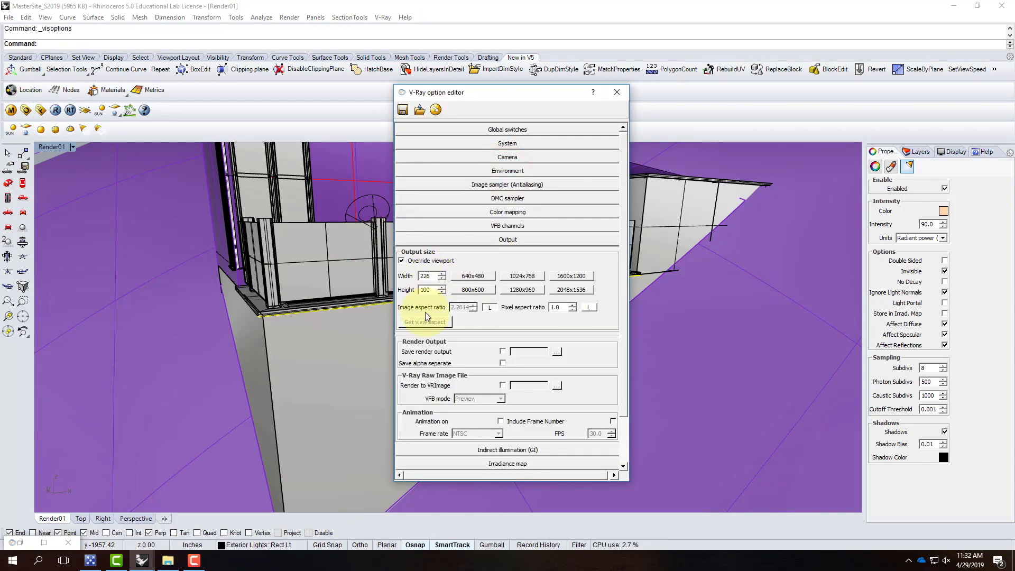
{"action": "left_click", "coordinate": [616, 92]}
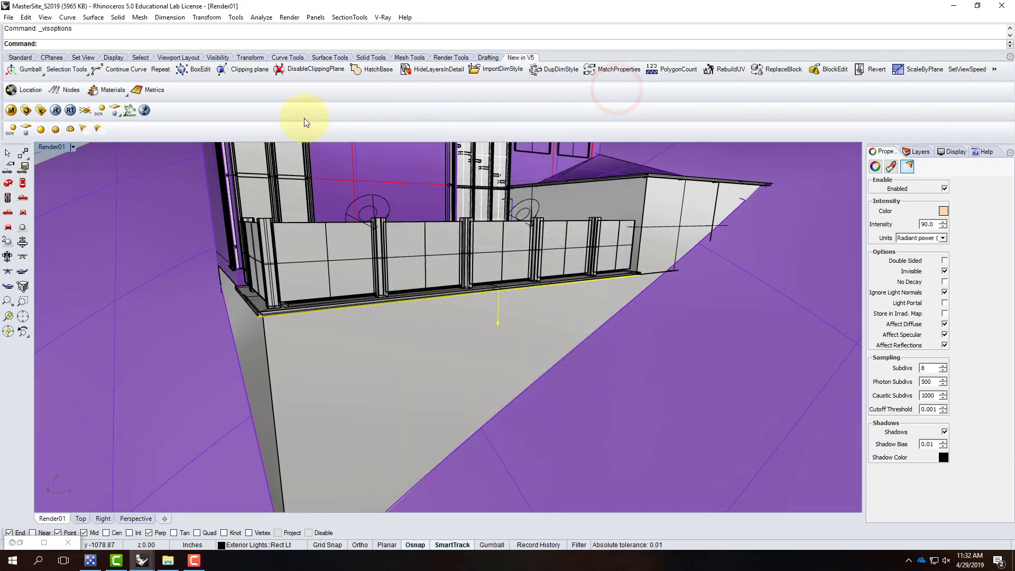
{"action": "left_click", "coordinate": [55, 110]}
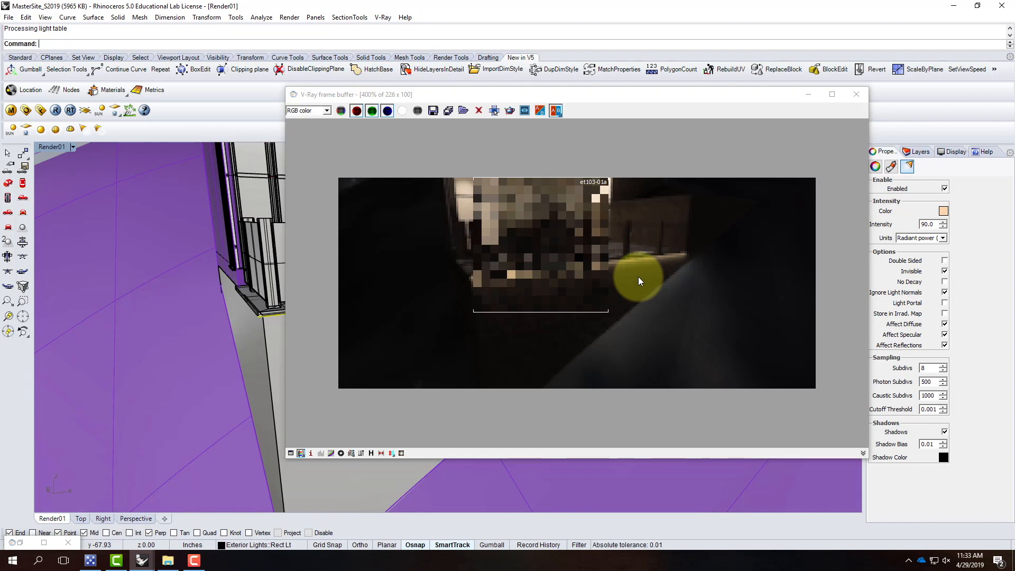
{"action": "left_click", "coordinate": [855, 95]}
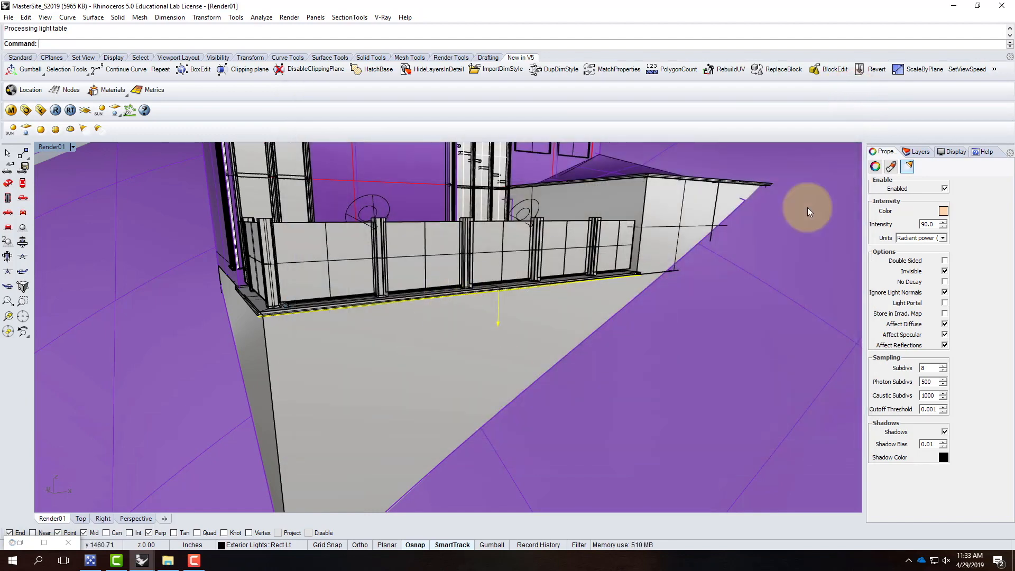
Step: Set the rectangular light's intensity to 150
{"action": "left_click_drag", "start_coordinate": [936, 223], "coordinate": [902, 216]}
{"action": "type", "text": "150"}
{"action": "key", "text": "Return"}
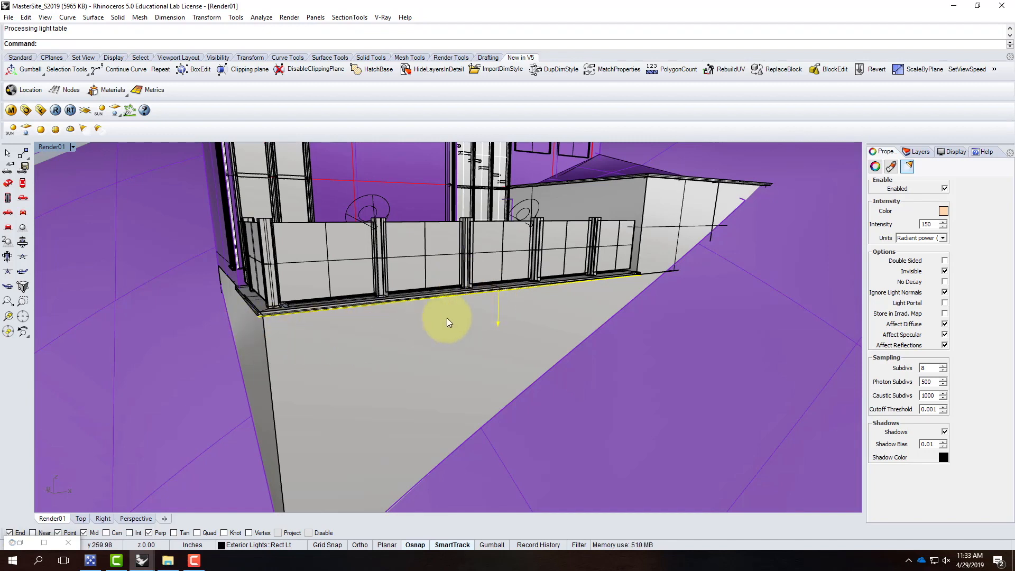
Step: Add a rectangular light along the underside of the deck's short side ledge, spanning its full length with a width of 1'
{"action": "right_click_drag", "start_coordinate": [447, 321], "coordinate": [479, 327]}
{"action": "scroll", "coordinate": [491, 315], "scroll_direction": "up", "scroll_amount": 3}
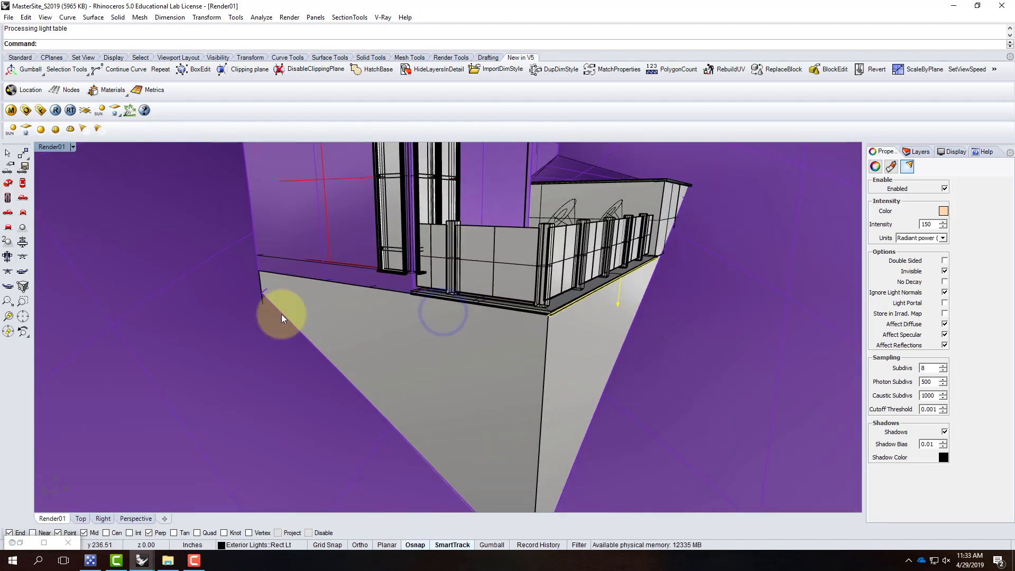
{"action": "scroll", "coordinate": [539, 304], "scroll_direction": "up", "scroll_amount": 3}
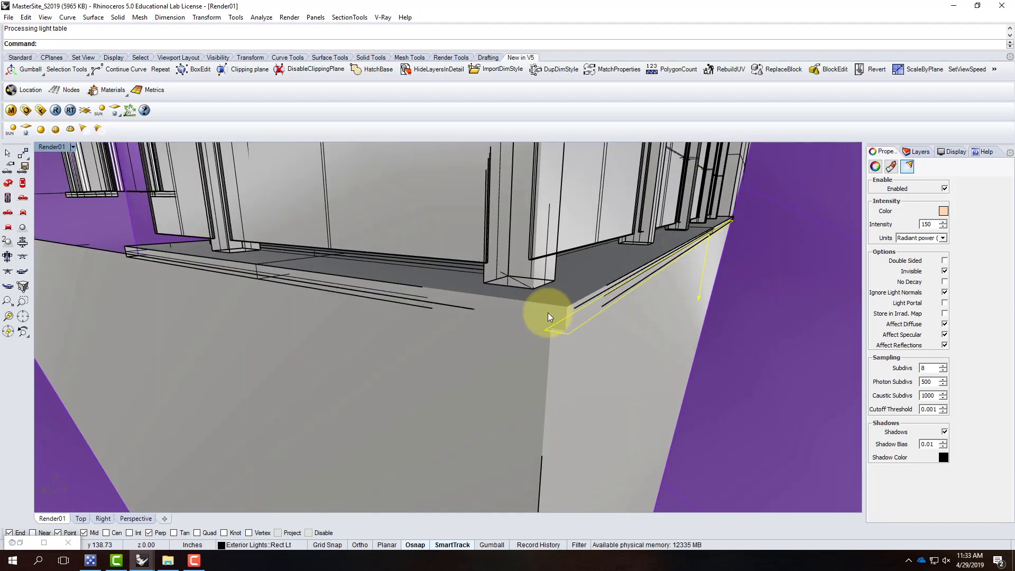
{"action": "scroll", "coordinate": [534, 331], "scroll_direction": "up", "scroll_amount": 2}
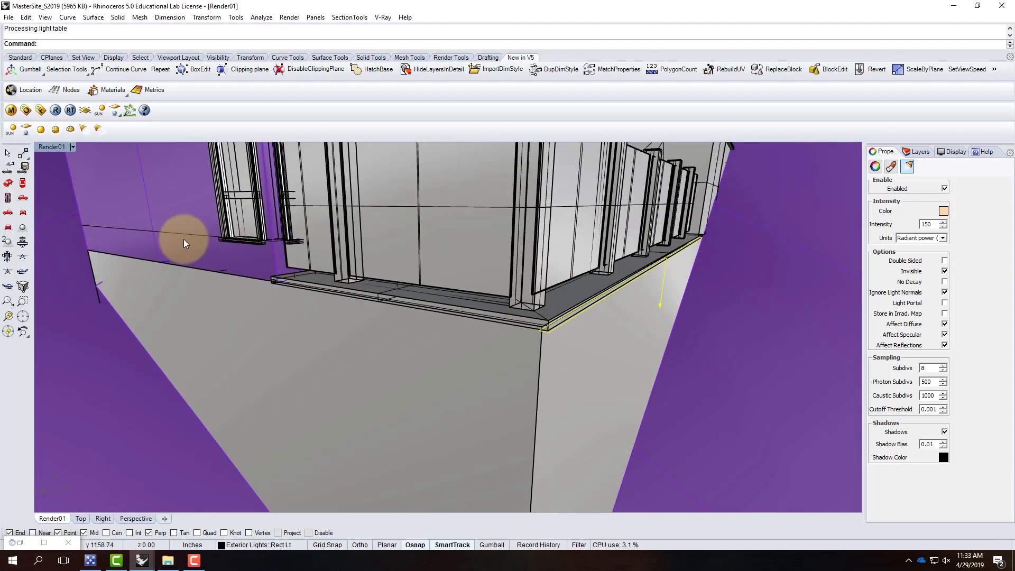
{"action": "left_click", "coordinate": [25, 129]}
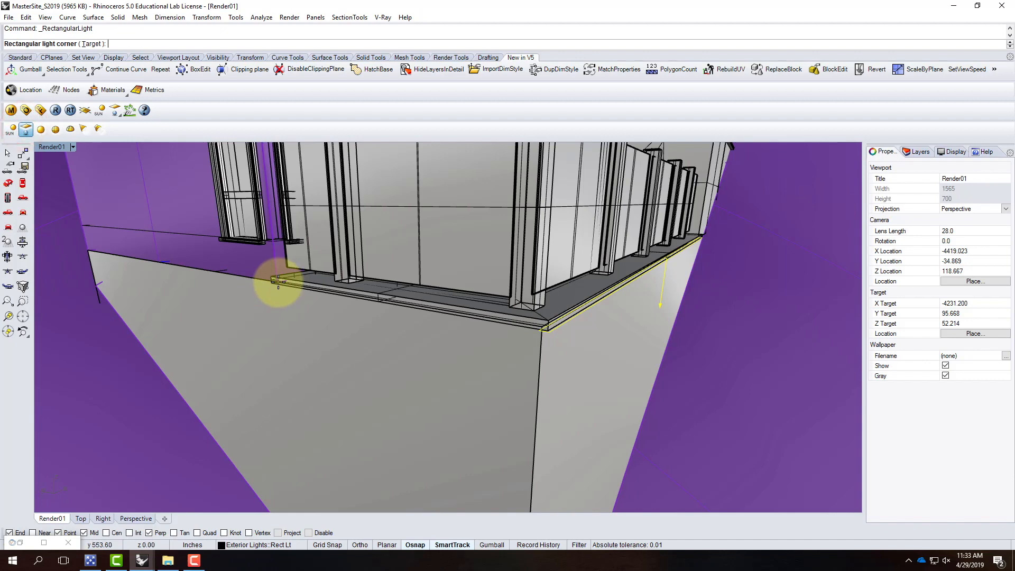
{"action": "scroll", "coordinate": [270, 286], "scroll_direction": "up", "scroll_amount": 3}
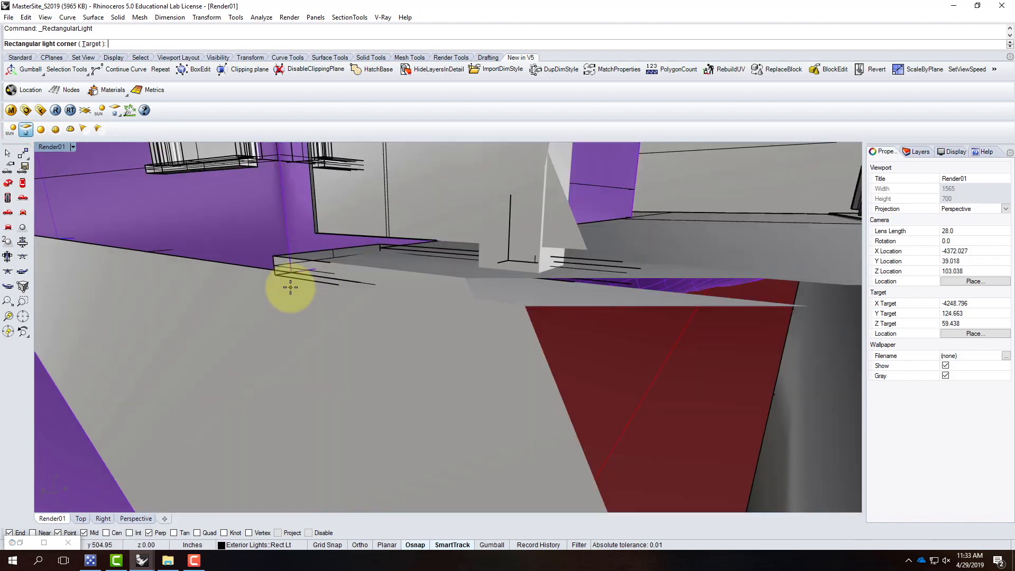
{"action": "left_click", "coordinate": [274, 276]}
{"action": "scroll", "coordinate": [273, 275], "scroll_direction": "down", "scroll_amount": 3}
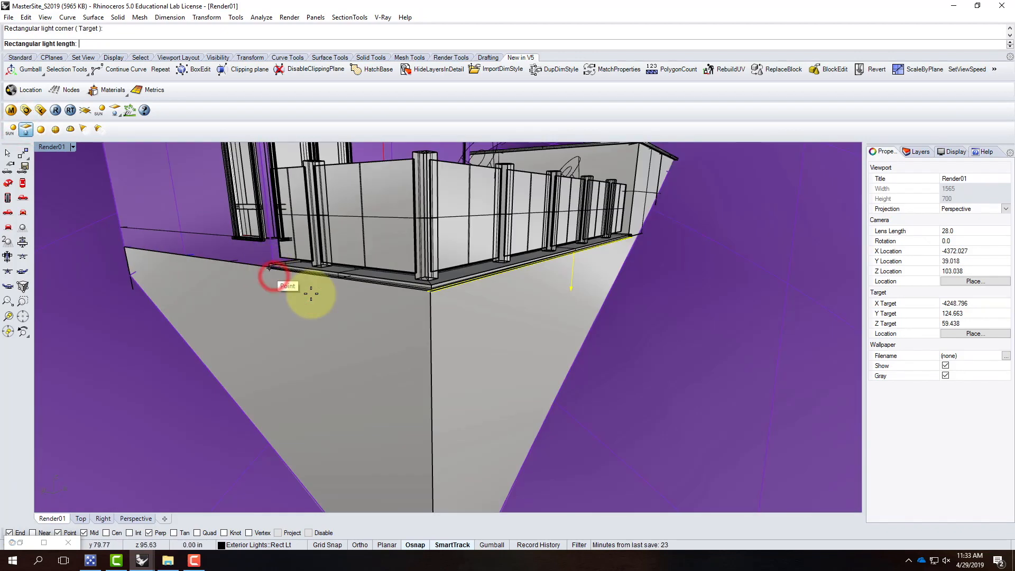
{"action": "scroll", "coordinate": [435, 295], "scroll_direction": "up", "scroll_amount": 2}
{"action": "scroll", "coordinate": [425, 291], "scroll_direction": "down", "scroll_amount": 2}
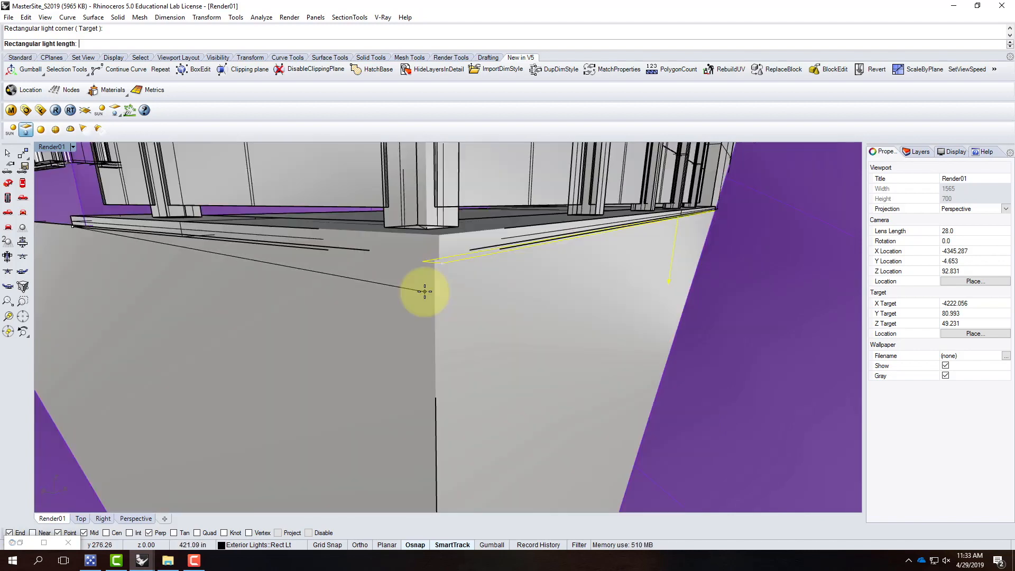
{"action": "left_click", "coordinate": [443, 267]}
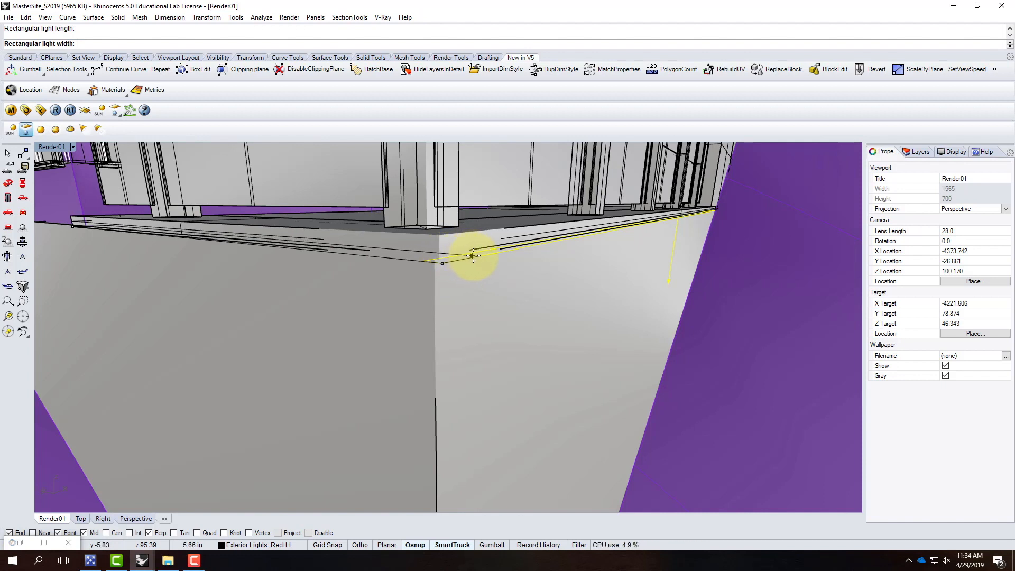
{"action": "key", "text": "Return"}
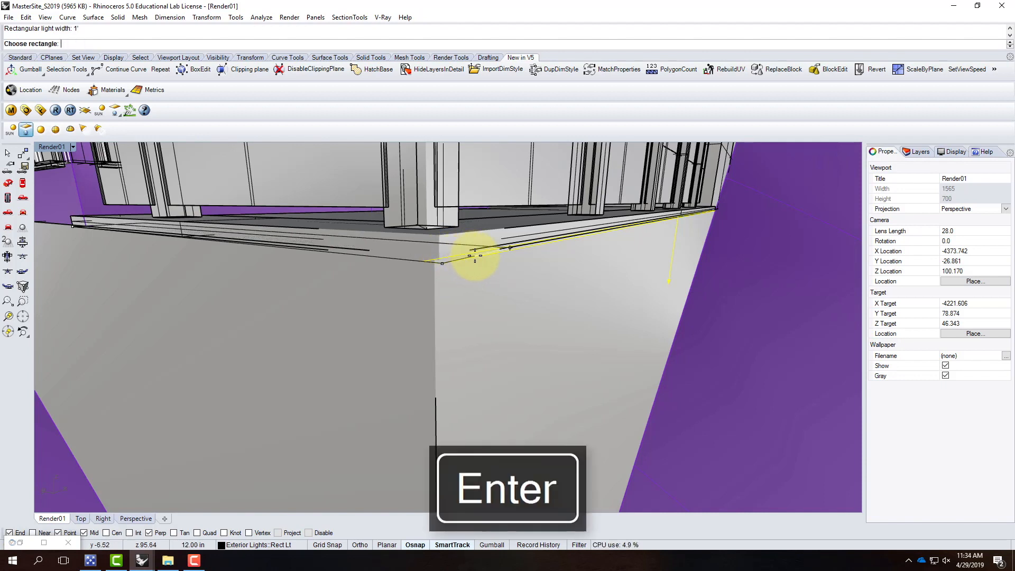
{"action": "right_click", "coordinate": [605, 238]}
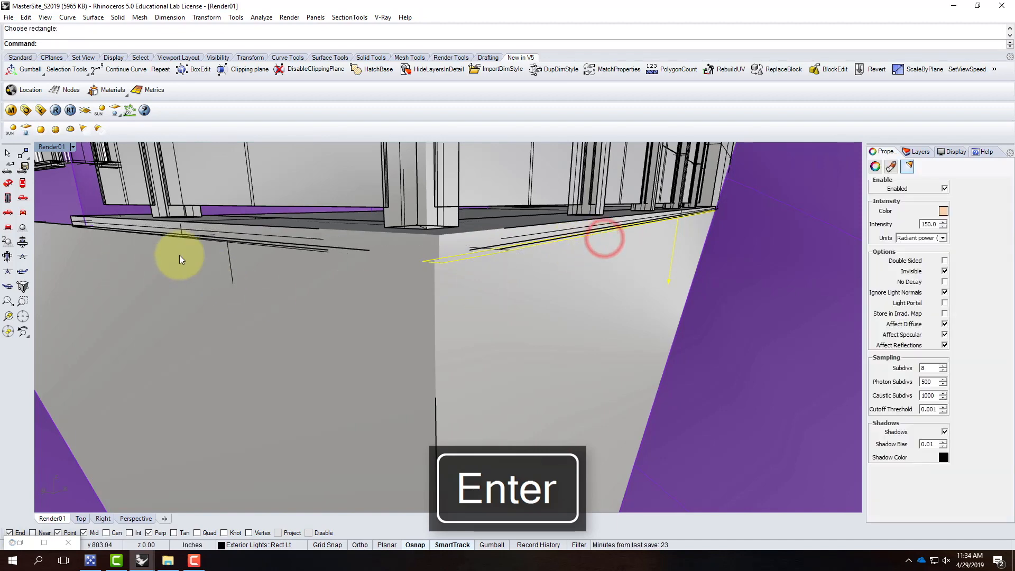
Step: Select the new side-ledge light and change the Right viewport to the Front view, framed on the deck edge
{"action": "left_click", "coordinate": [227, 255]}
{"action": "left_click", "coordinate": [258, 291]}
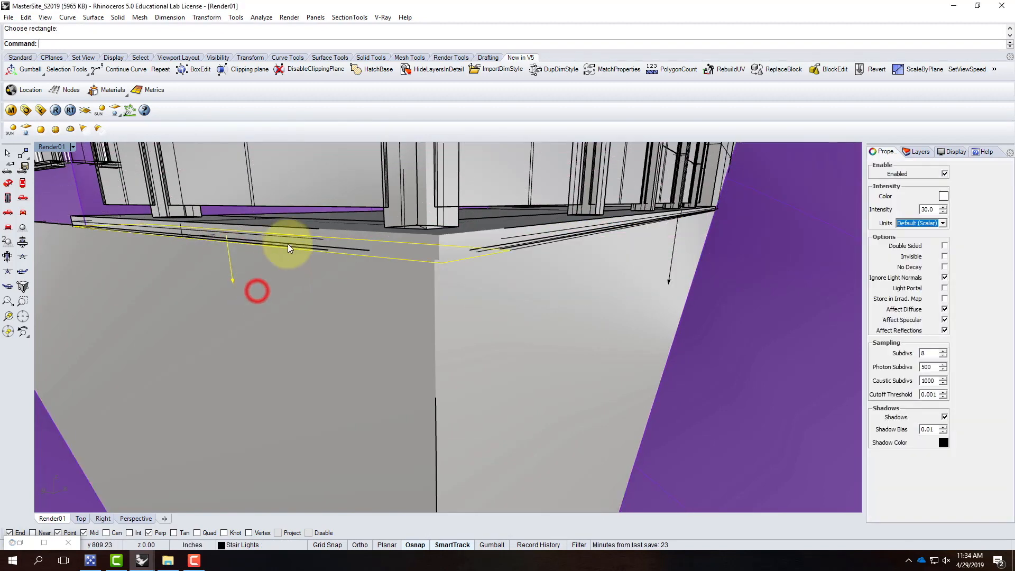
{"action": "double_click", "coordinate": [45, 144]}
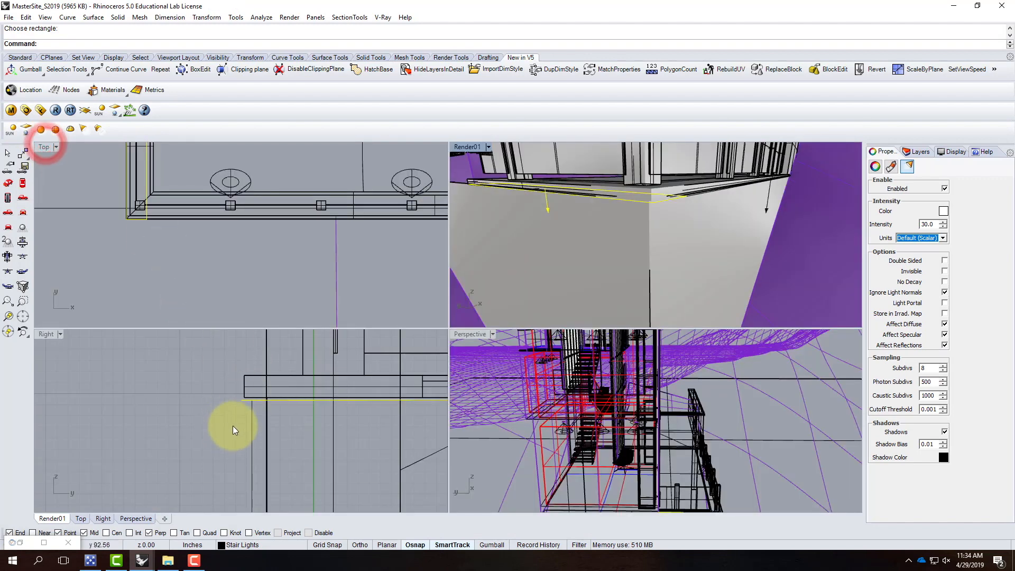
{"action": "scroll", "coordinate": [227, 402], "scroll_direction": "down", "scroll_amount": 5}
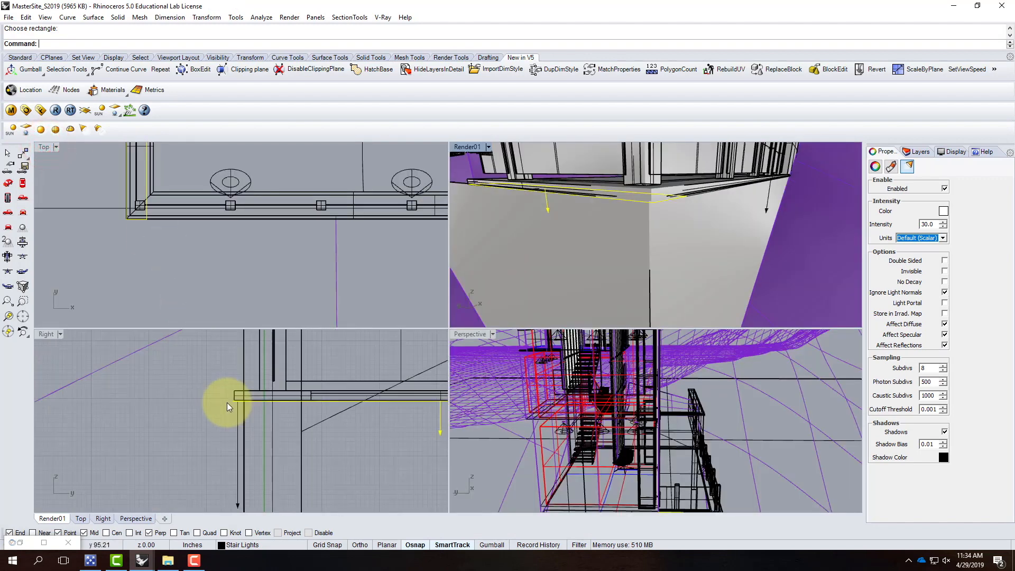
{"action": "left_click", "coordinate": [58, 334]}
{"action": "mouse_move", "coordinate": [158, 177]}
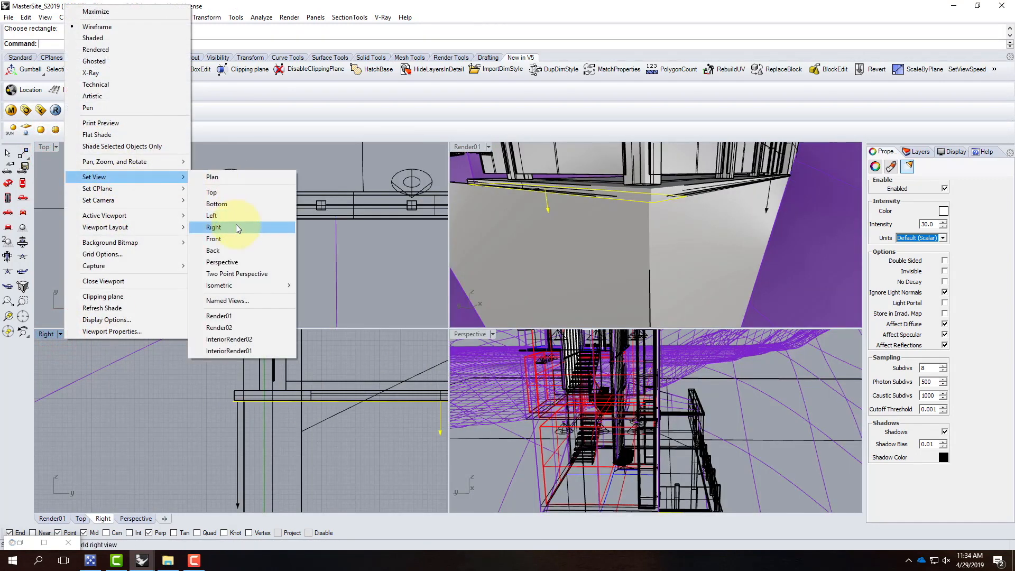
{"action": "left_click", "coordinate": [235, 238]}
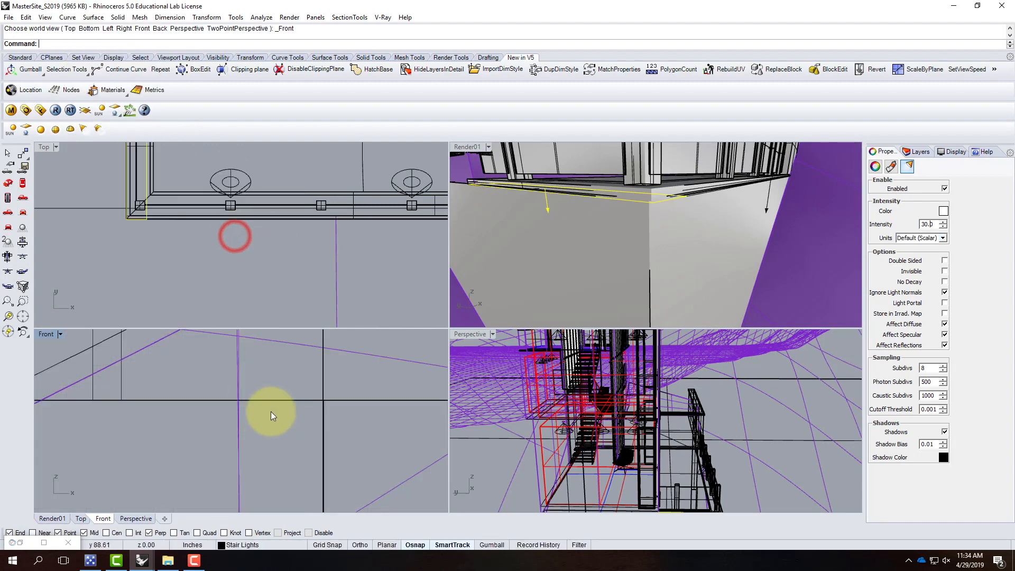
{"action": "scroll", "coordinate": [206, 394], "scroll_direction": "up", "scroll_amount": 5}
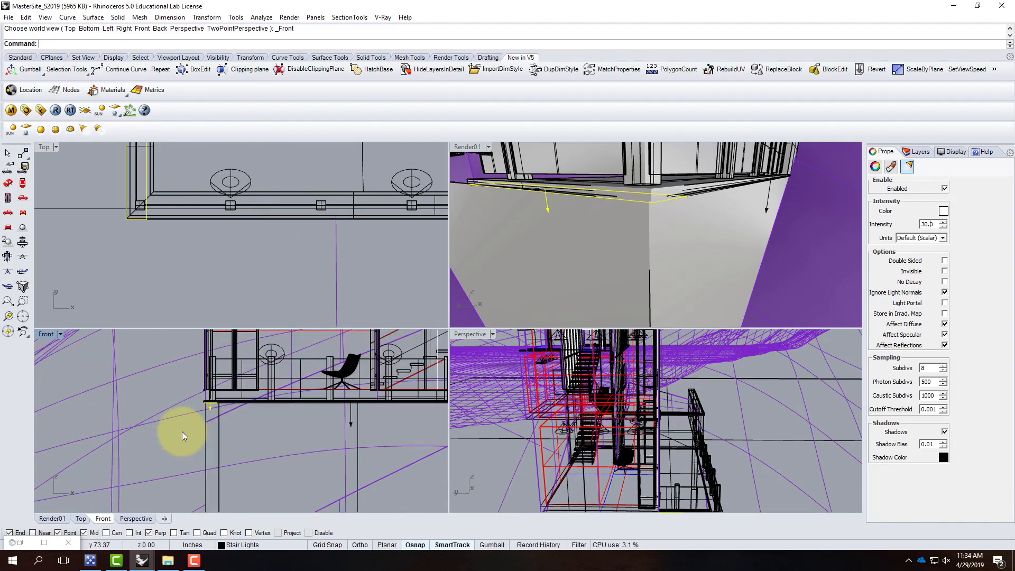
Step: Move the side-ledge light outward from the deck wall by about 10.4 in and check its placement
{"action": "key", "text": "Return"}
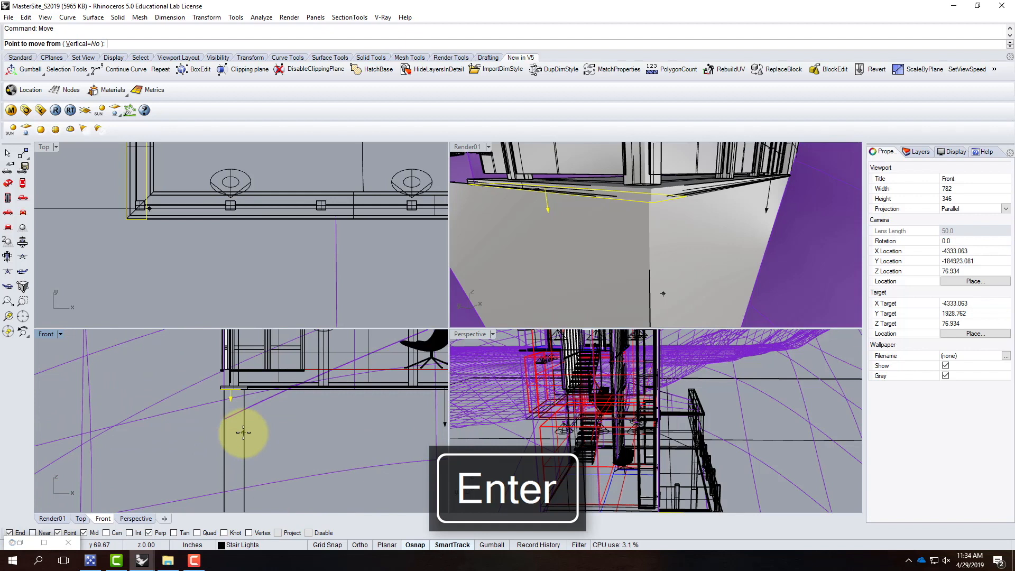
{"action": "scroll", "coordinate": [238, 429], "scroll_direction": "up", "scroll_amount": 3}
{"action": "left_click", "coordinate": [343, 412]}
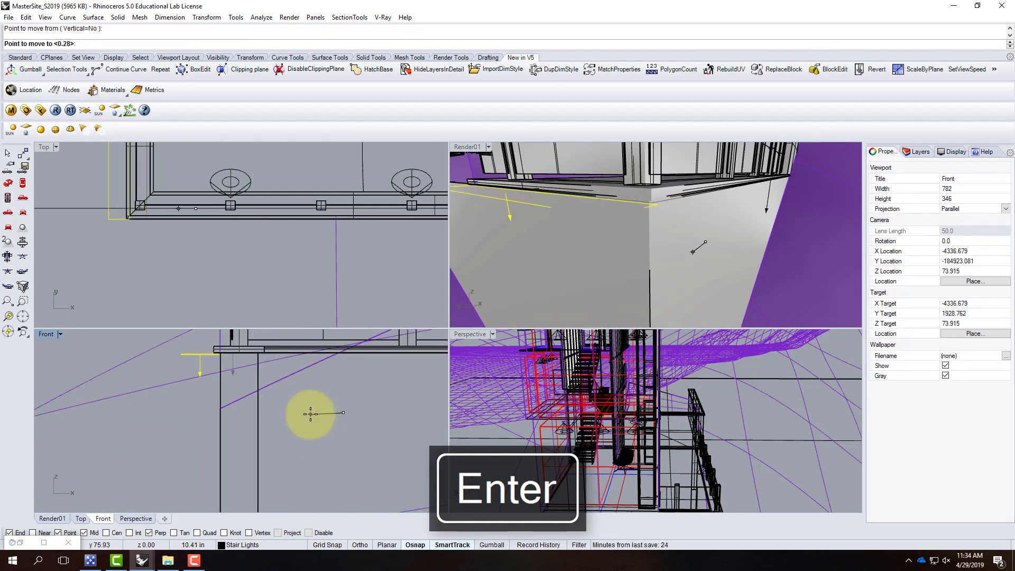
{"action": "left_click", "coordinate": [310, 414]}
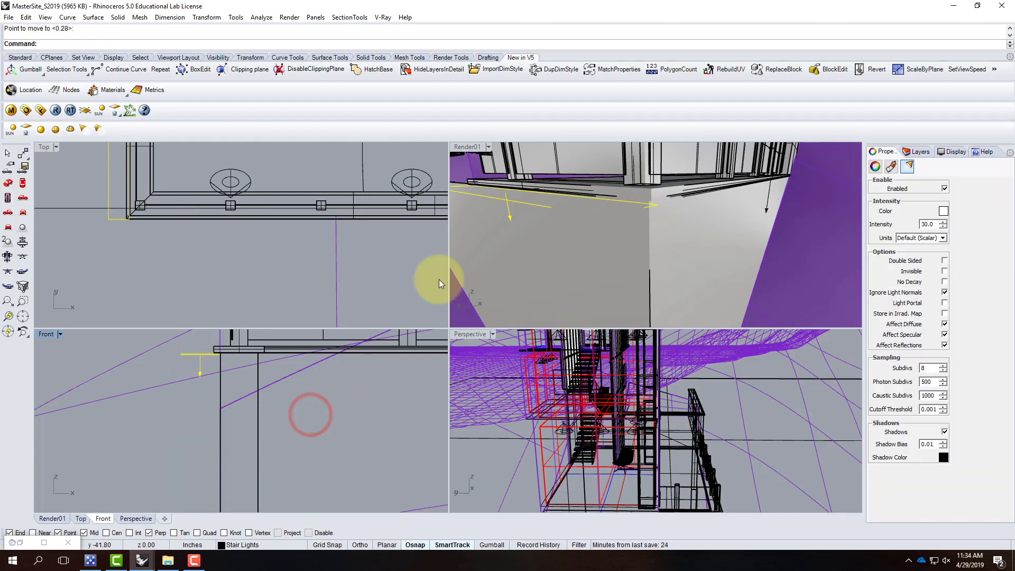
{"action": "scroll", "coordinate": [581, 205], "scroll_direction": "down", "scroll_amount": 6}
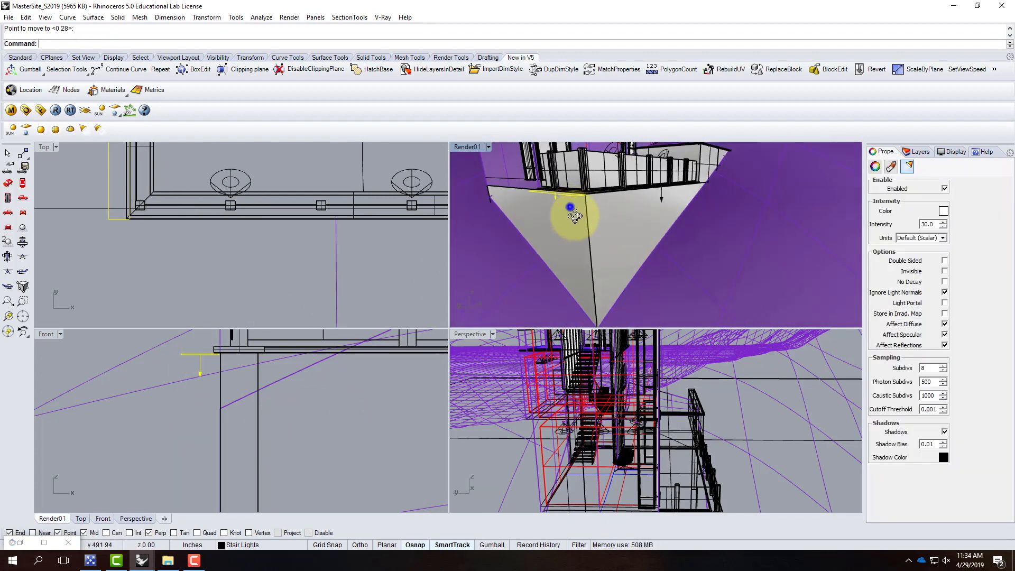
{"action": "right_click_drag", "start_coordinate": [571, 207], "coordinate": [583, 238]}
{"action": "scroll", "coordinate": [573, 248], "scroll_direction": "up", "scroll_amount": 5}
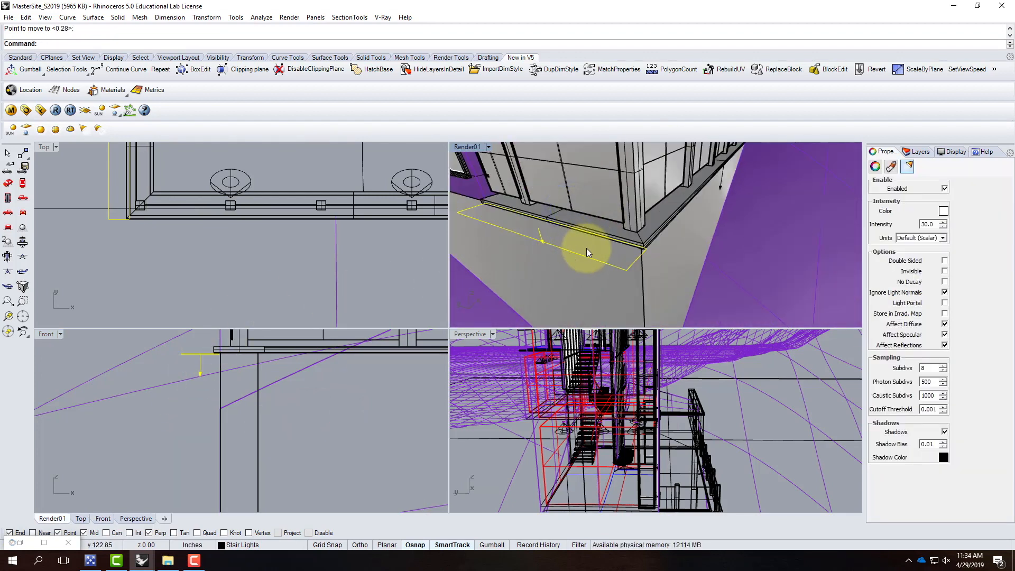
{"action": "right_click_drag", "start_coordinate": [576, 195], "coordinate": [585, 215]}
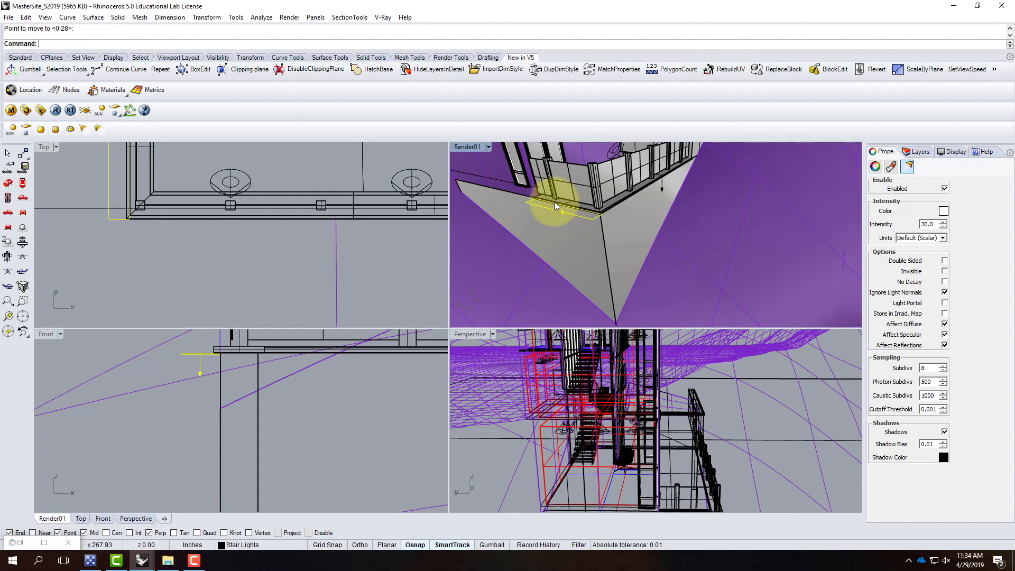
Step: Set the side-ledge light's color to a warm tone with RGB 255, 214, 170
{"action": "left_click", "coordinate": [943, 211]}
{"action": "double_click", "coordinate": [602, 342]}
{"action": "type", "text": "21"}
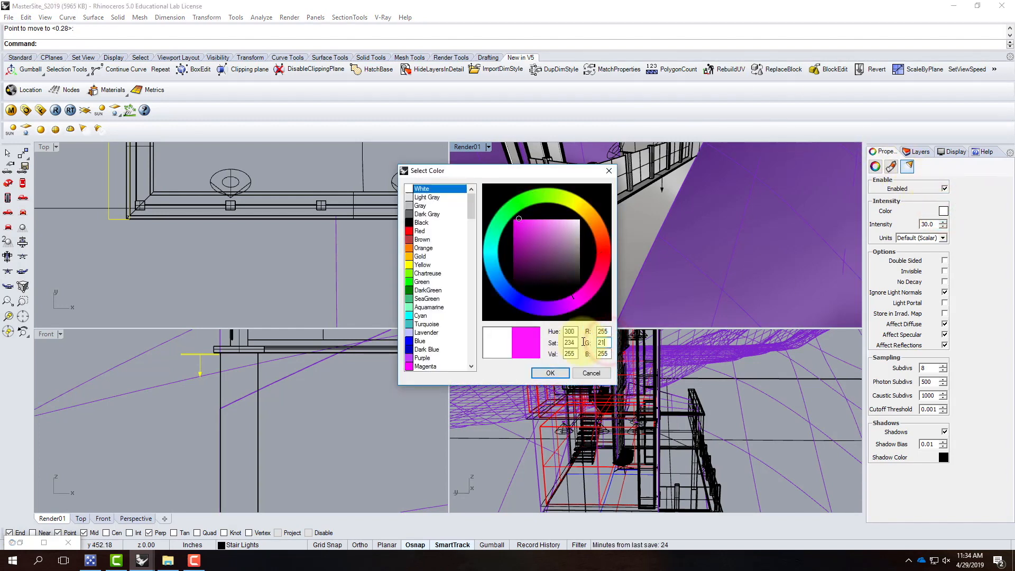
{"action": "type", "text": "4"}
{"action": "key", "text": "Tab"}
{"action": "type", "text": "170"}
{"action": "key", "text": "BackSpace"}
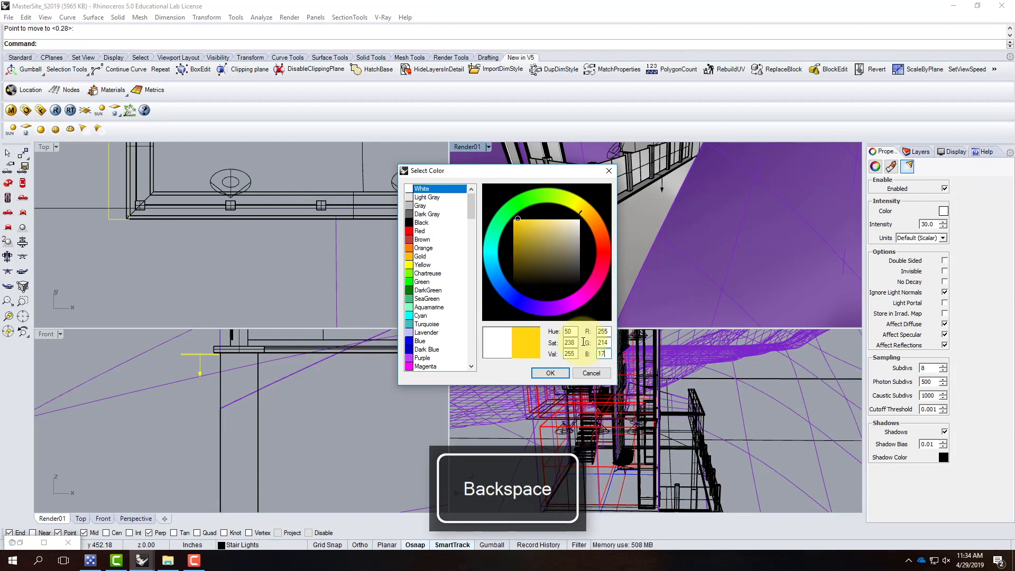
{"action": "type", "text": "0"}
{"action": "left_click", "coordinate": [550, 373]}
Step: Set the side-ledge light's intensity to 90 with Radiant power units, and make the light invisible
{"action": "left_click", "coordinate": [930, 238]}
{"action": "left_click", "coordinate": [925, 272]}
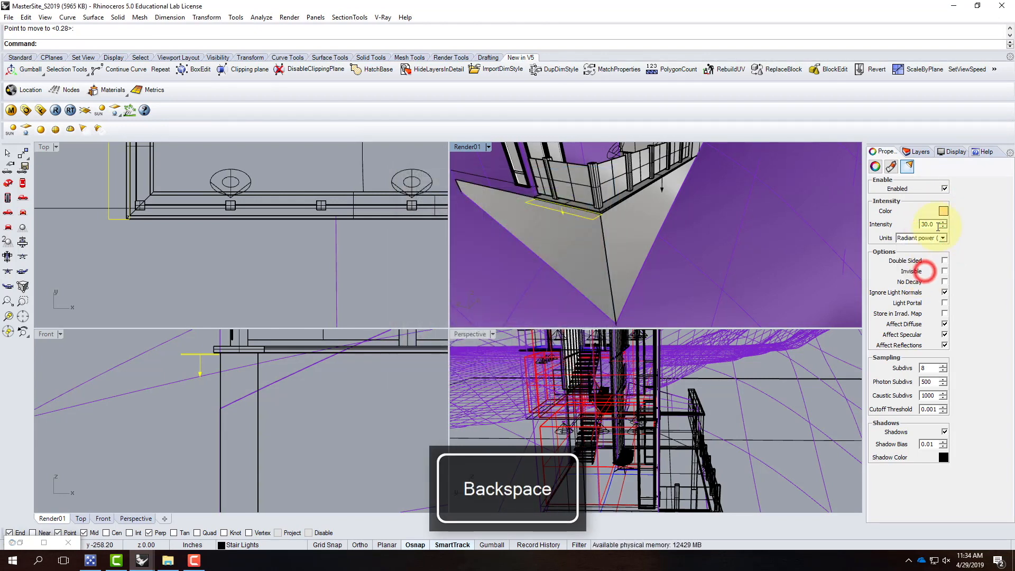
{"action": "double_click", "coordinate": [930, 224]}
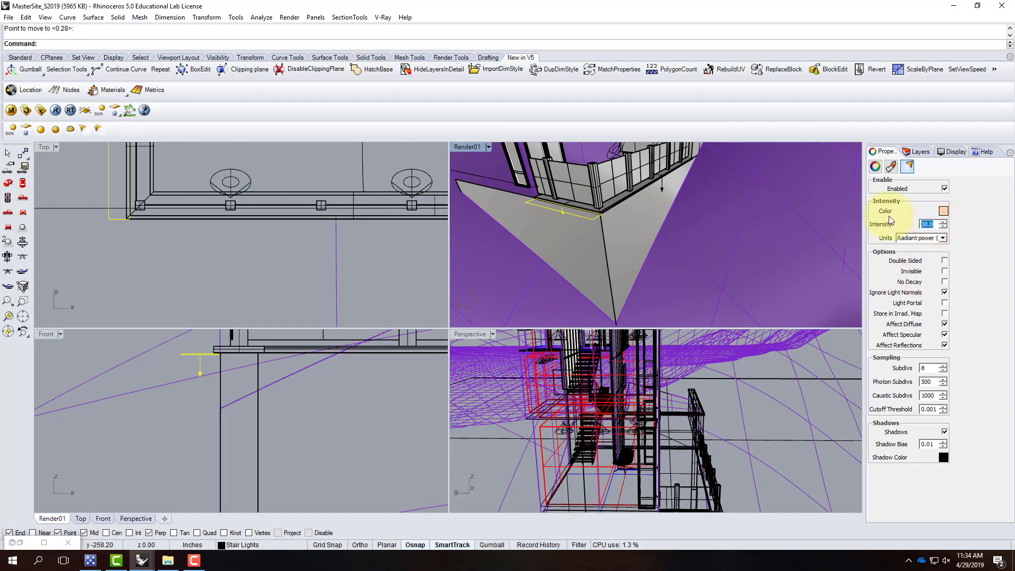
{"action": "type", "text": "90"}
{"action": "key", "text": "Tab"}
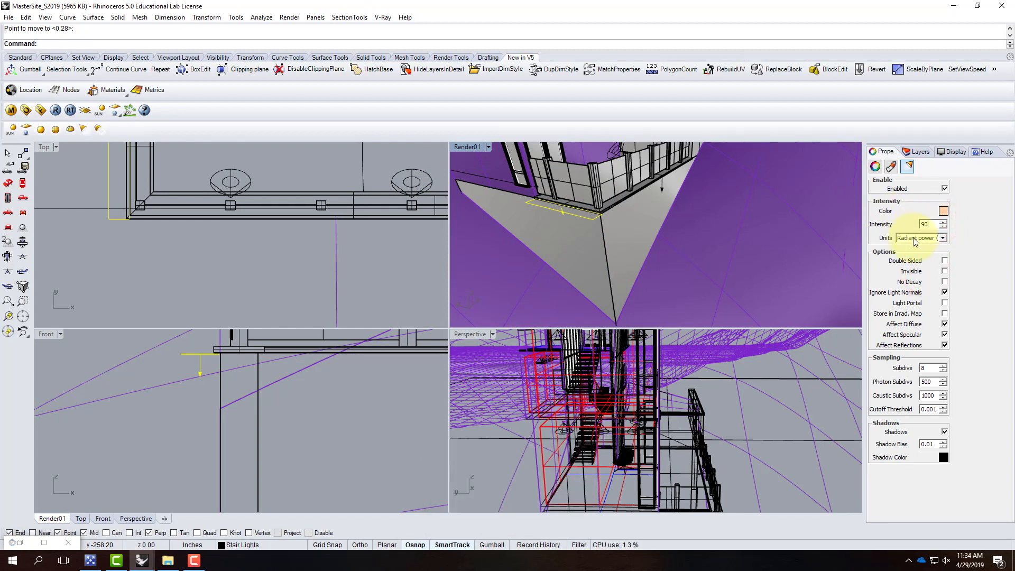
{"action": "left_click", "coordinate": [944, 272]}
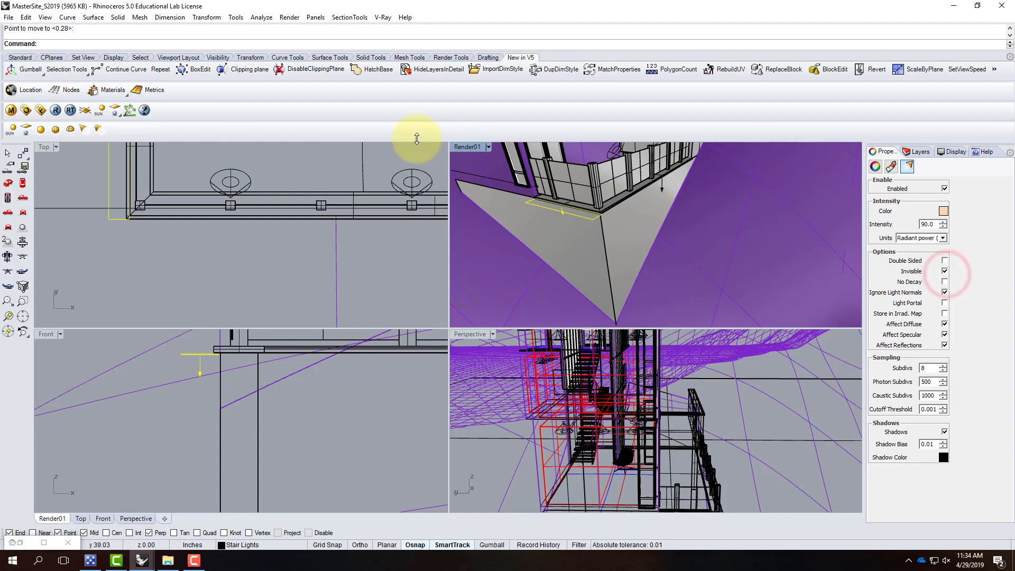
Step: Frame the deck corner in a maximized Render01 view, run a V-Ray test render of both ledge lights, and close the frame buffer
{"action": "double_click", "coordinate": [469, 146]}
{"action": "scroll", "coordinate": [299, 278], "scroll_direction": "down", "scroll_amount": 5}
{"action": "right_click_drag", "start_coordinate": [245, 327], "coordinate": [252, 288]}
{"action": "scroll", "coordinate": [307, 240], "scroll_direction": "up", "scroll_amount": 6}
{"action": "right_click_drag", "start_coordinate": [385, 280], "coordinate": [373, 281]}
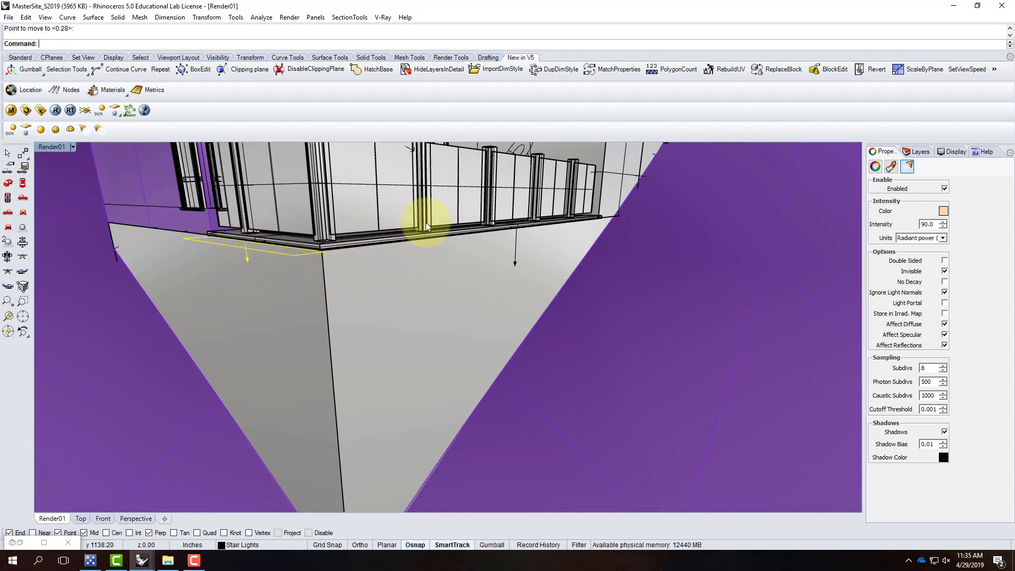
{"action": "left_click", "coordinate": [58, 113]}
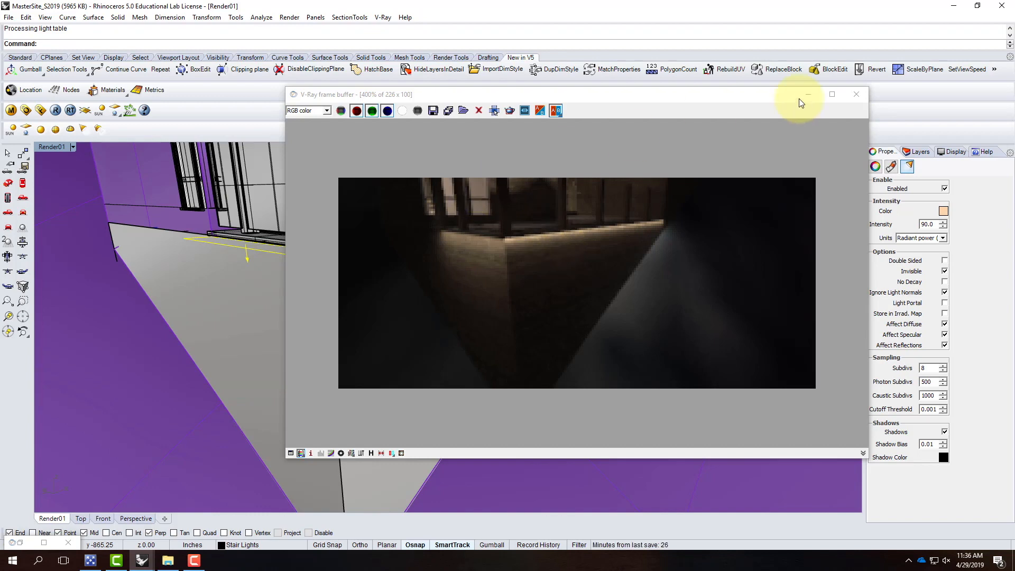
{"action": "left_click", "coordinate": [854, 96]}
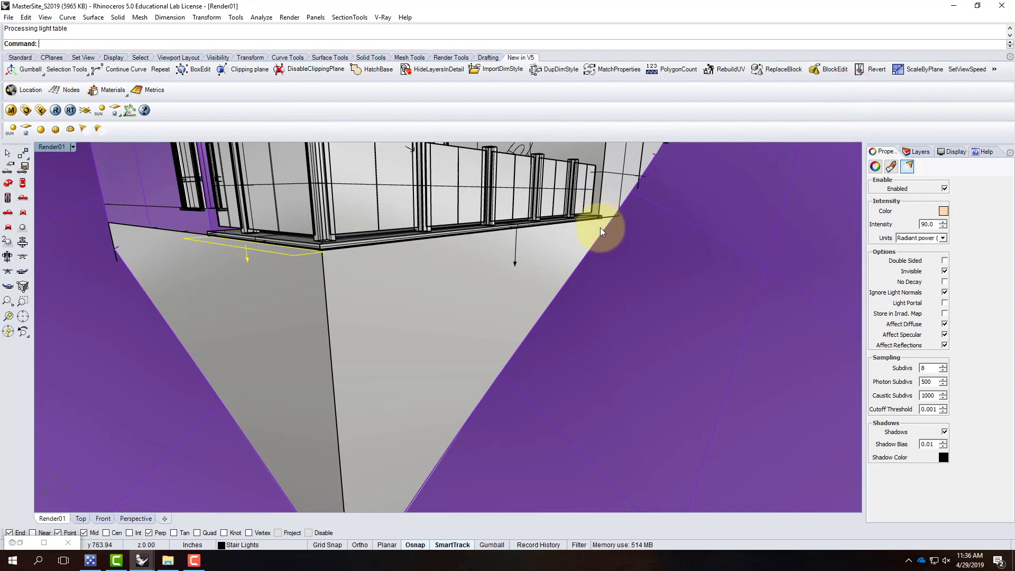
Step: Examine the deck, the adjoining windows and the whole building from above
{"action": "scroll", "coordinate": [601, 290], "scroll_direction": "down", "scroll_amount": 3}
{"action": "right_click_drag", "start_coordinate": [616, 283], "coordinate": [492, 364]}
{"action": "scroll", "coordinate": [366, 298], "scroll_direction": "up", "scroll_amount": 8}
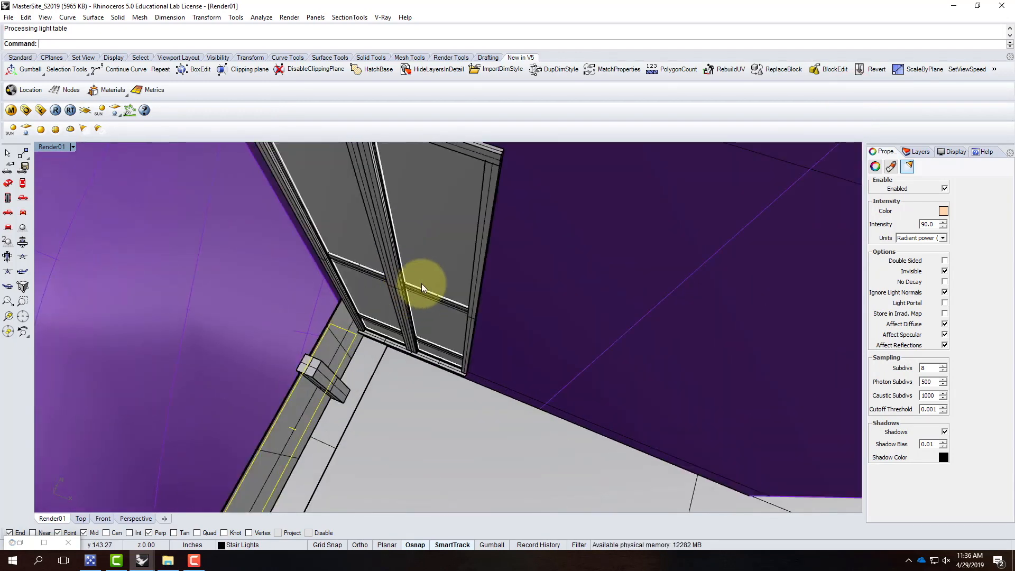
{"action": "scroll", "coordinate": [383, 295], "scroll_direction": "down", "scroll_amount": 5}
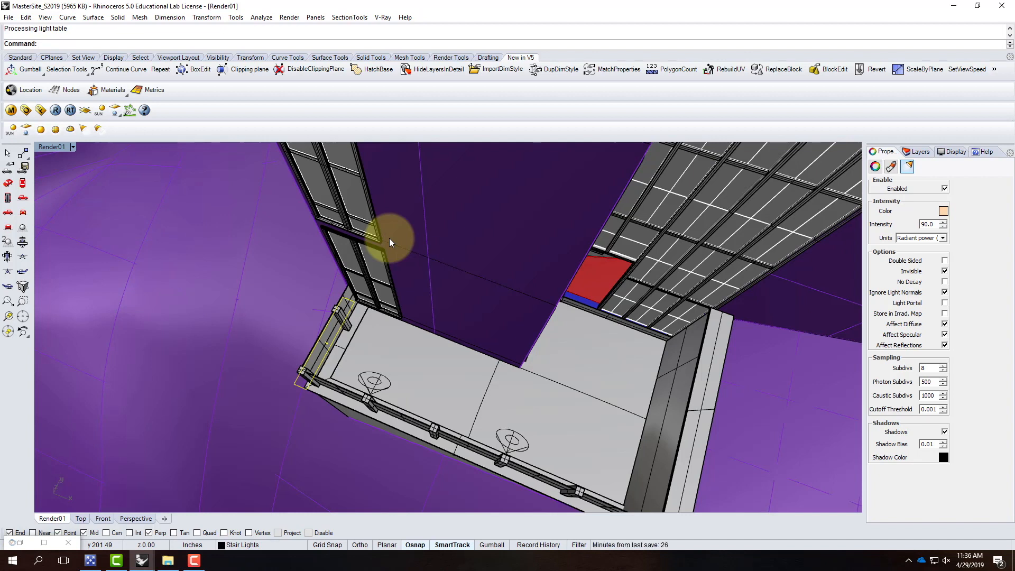
{"action": "scroll", "coordinate": [393, 243], "scroll_direction": "down", "scroll_amount": 3}
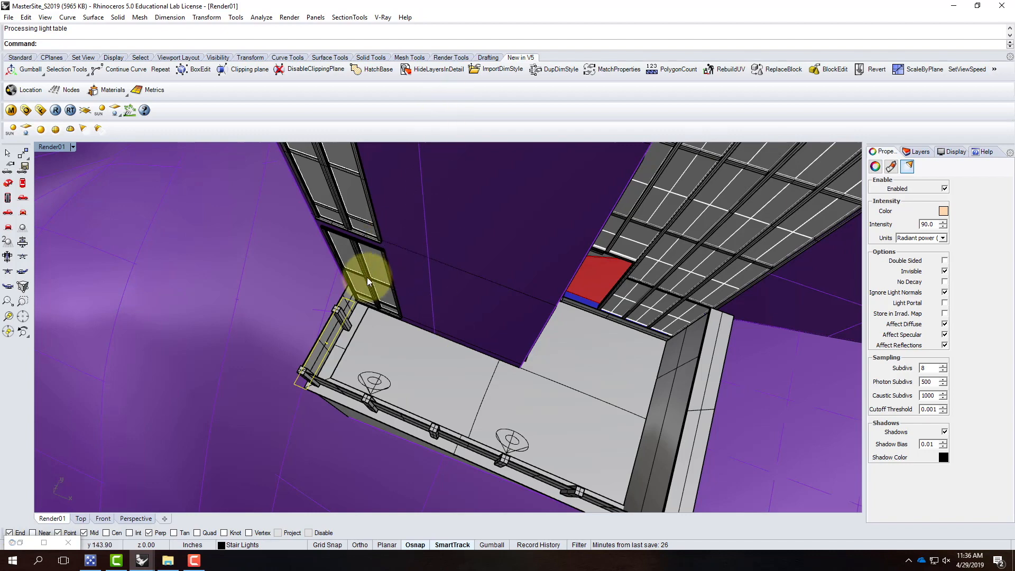
{"action": "scroll", "coordinate": [363, 283], "scroll_direction": "down", "scroll_amount": 5}
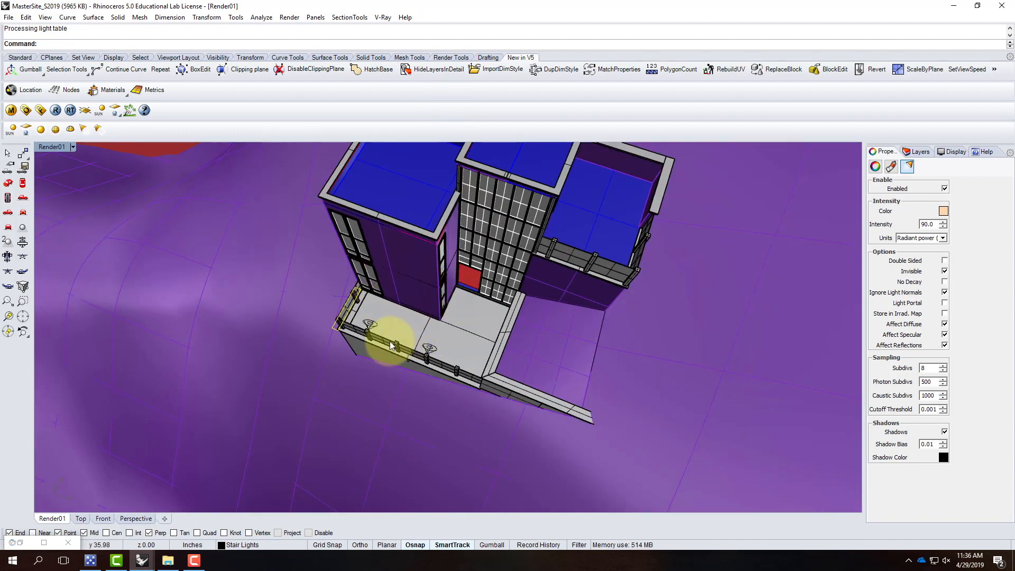
Step: Examine the deck's base wall, the railing and the building's front façade on the sloping site from above and from low viewpoints
{"action": "scroll", "coordinate": [328, 353], "scroll_direction": "up", "scroll_amount": 5}
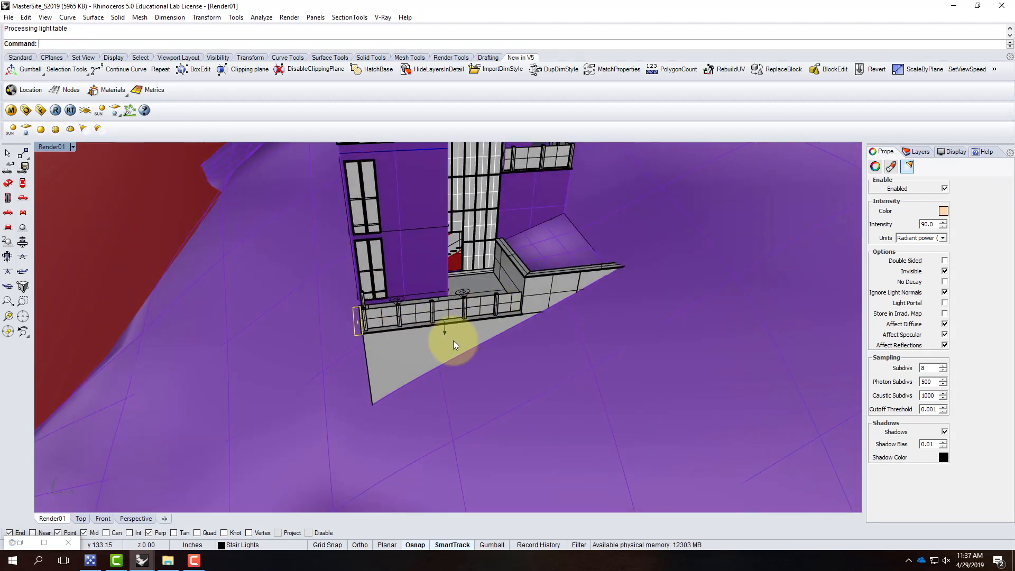
{"action": "scroll", "coordinate": [545, 271], "scroll_direction": "up", "scroll_amount": 3}
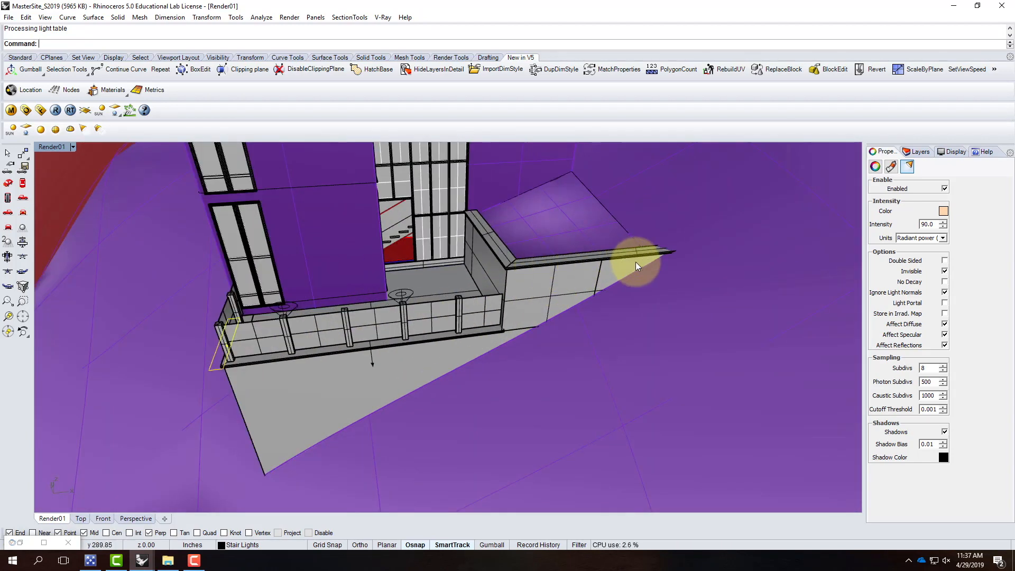
{"action": "scroll", "coordinate": [182, 349], "scroll_direction": "down", "scroll_amount": 3}
{"action": "mouse_move", "coordinate": [329, 381]}
{"action": "right_mouse_down"}
{"action": "mouse_move", "coordinate": [283, 351]}
{"action": "mouse_move", "coordinate": [236, 286]}
{"action": "right_mouse_up"}
{"action": "scroll", "coordinate": [236, 284], "scroll_direction": "up", "scroll_amount": 2}
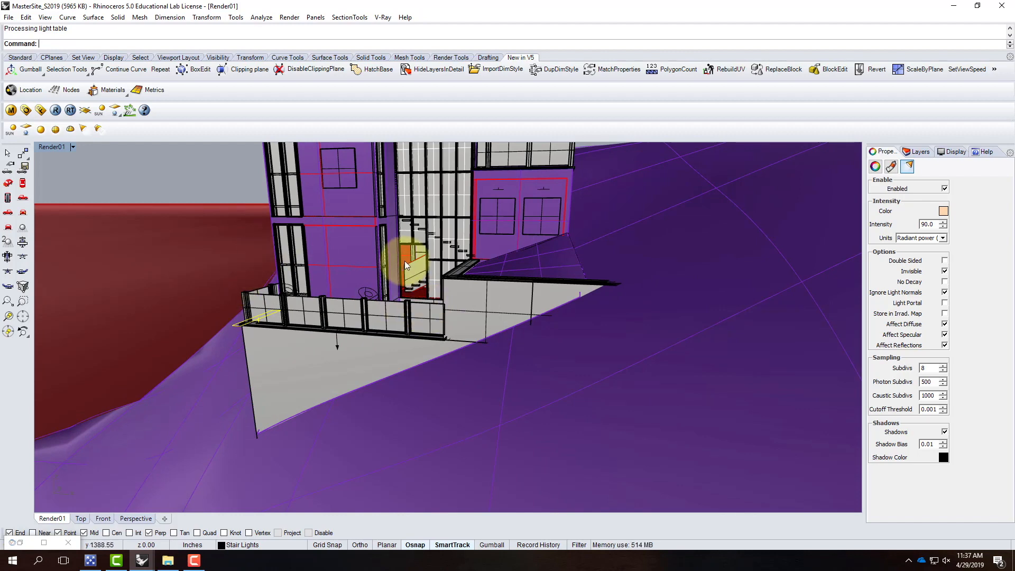
{"action": "scroll", "coordinate": [503, 293], "scroll_direction": "down", "scroll_amount": 3}
{"action": "scroll", "coordinate": [414, 251], "scroll_direction": "up", "scroll_amount": 4}
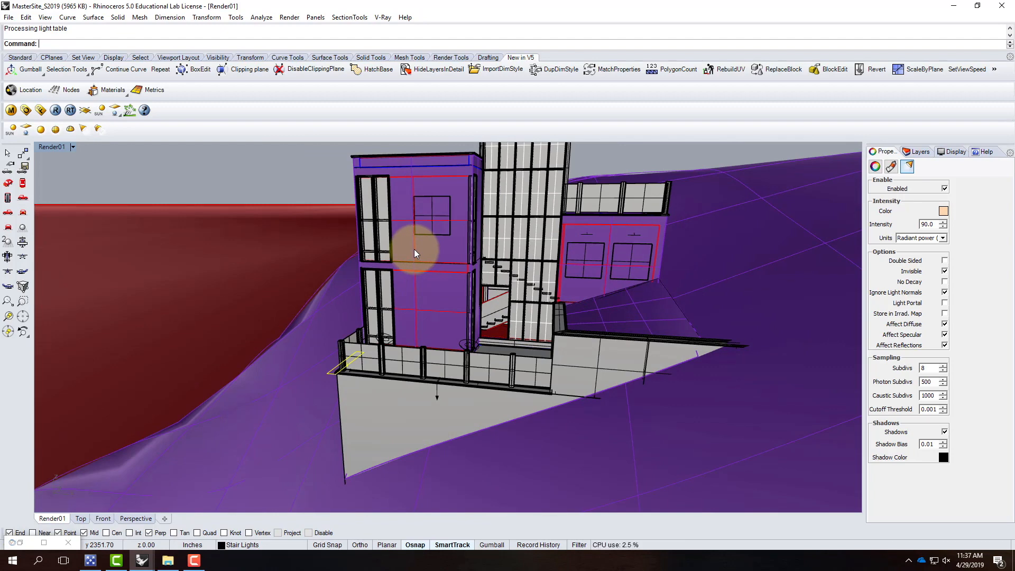
{"action": "scroll", "coordinate": [482, 278], "scroll_direction": "down", "scroll_amount": 2}
{"action": "scroll", "coordinate": [379, 224], "scroll_direction": "up", "scroll_amount": 2}
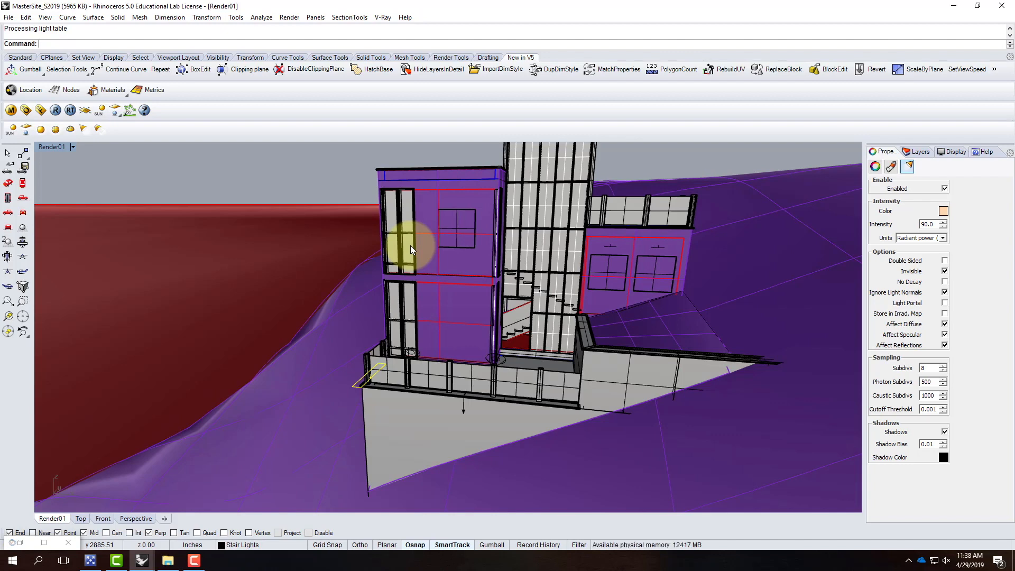
Step: Switch to the RetreatBase_S2019 model and show the whole retreat in a maximized Render01 view
{"action": "left_click", "coordinate": [953, 6]}
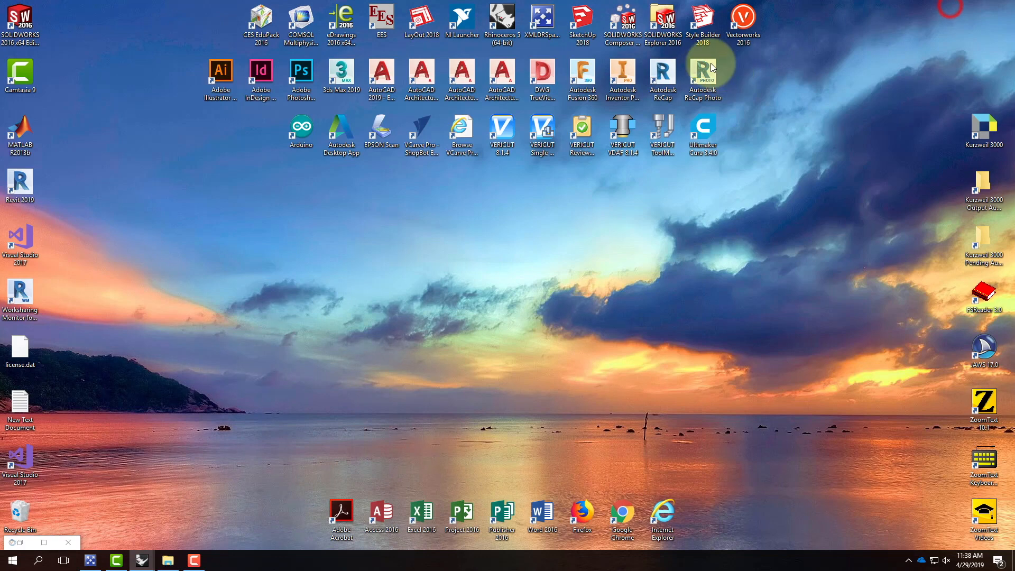
{"action": "left_click", "coordinate": [142, 564]}
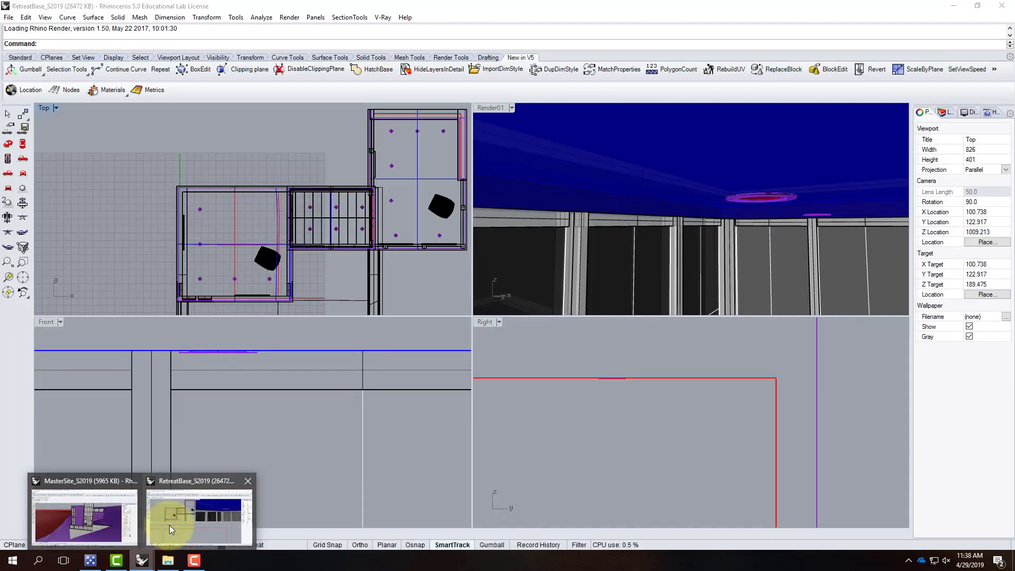
{"action": "left_click", "coordinate": [169, 524]}
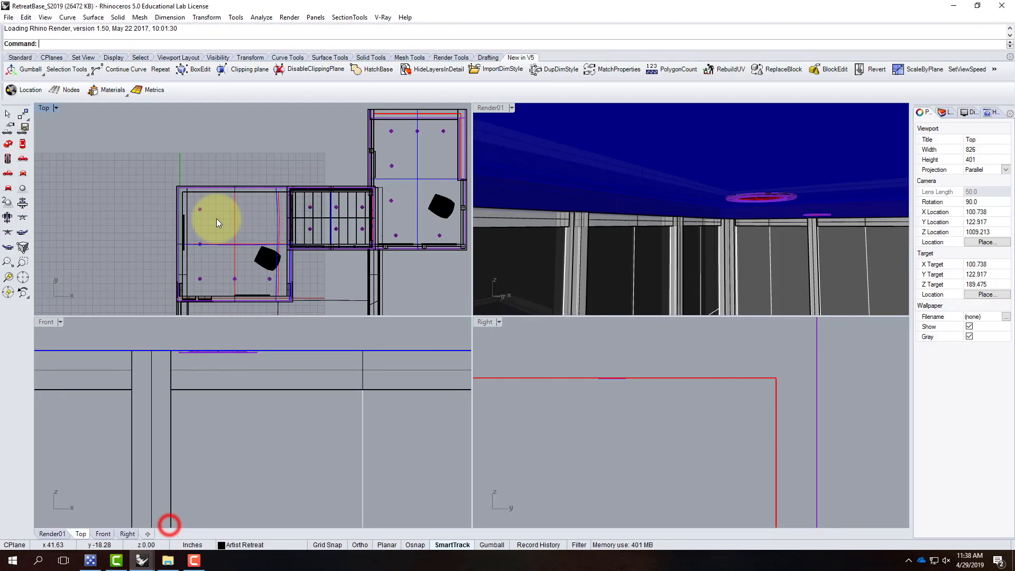
{"action": "scroll", "coordinate": [227, 196], "scroll_direction": "down", "scroll_amount": 5}
{"action": "scroll", "coordinate": [640, 175], "scroll_direction": "up", "scroll_amount": 5}
{"action": "scroll", "coordinate": [634, 168], "scroll_direction": "down", "scroll_amount": 2}
{"action": "mouse_move", "coordinate": [766, 193]}
{"action": "right_mouse_down"}
{"action": "mouse_move", "coordinate": [675, 256]}
{"action": "mouse_move", "coordinate": [643, 229]}
{"action": "mouse_move", "coordinate": [752, 202]}
{"action": "right_mouse_up"}
{"action": "scroll", "coordinate": [643, 229], "scroll_direction": "down", "scroll_amount": 5}
{"action": "scroll", "coordinate": [752, 202], "scroll_direction": "down", "scroll_amount": 8}
{"action": "right_click_drag", "start_coordinate": [667, 277], "coordinate": [662, 214]}
{"action": "scroll", "coordinate": [661, 214], "scroll_direction": "up", "scroll_amount": 4}
{"action": "scroll", "coordinate": [661, 215], "scroll_direction": "down", "scroll_amount": 5}
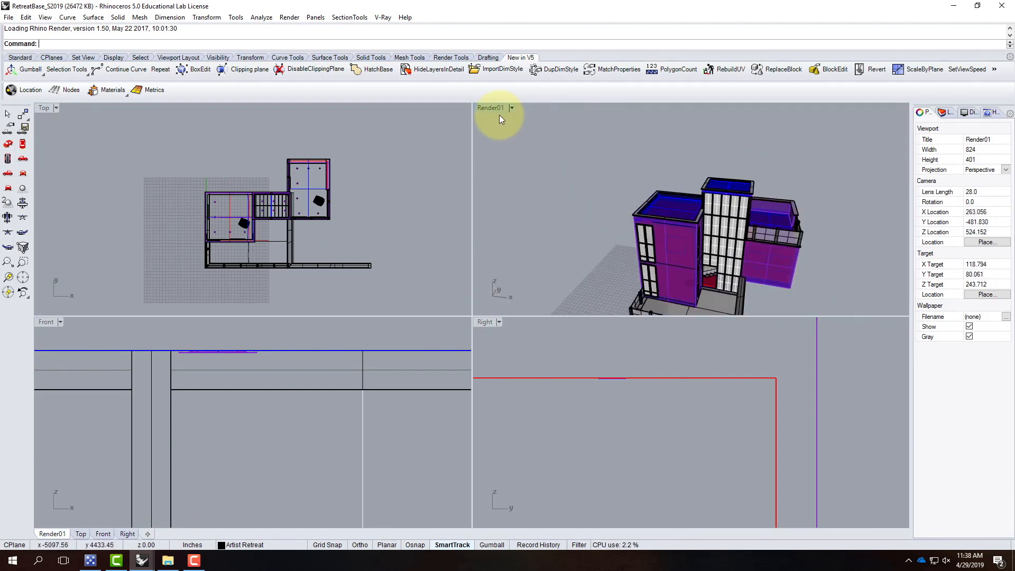
{"action": "double_click", "coordinate": [491, 107]}
Step: Examine the retreat's base block and the deck's railing corner from the front and the side
{"action": "scroll", "coordinate": [392, 319], "scroll_direction": "down", "scroll_amount": 6}
{"action": "right_click_drag", "start_coordinate": [390, 321], "coordinate": [520, 341]}
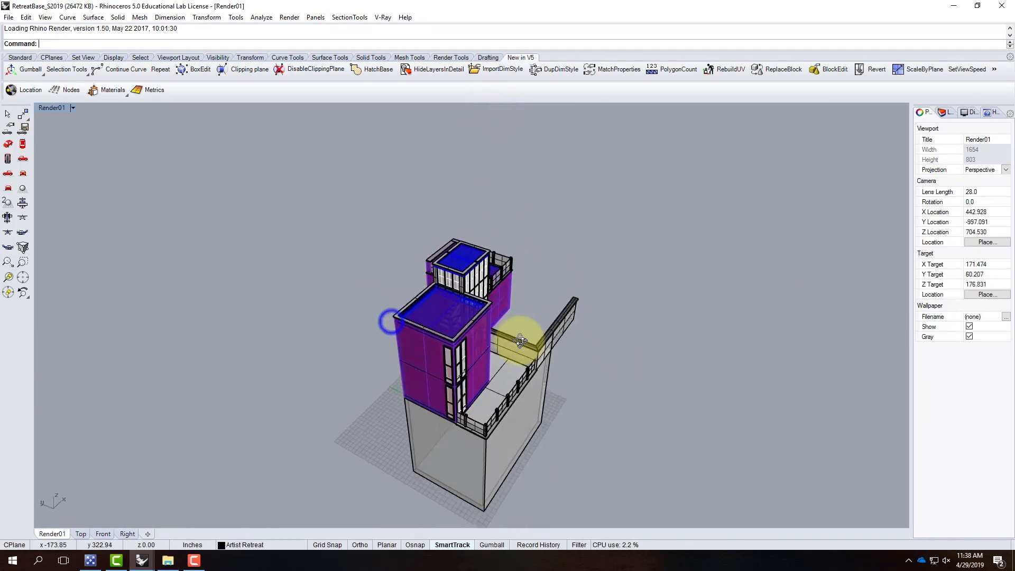
{"action": "scroll", "coordinate": [457, 451], "scroll_direction": "up", "scroll_amount": 5}
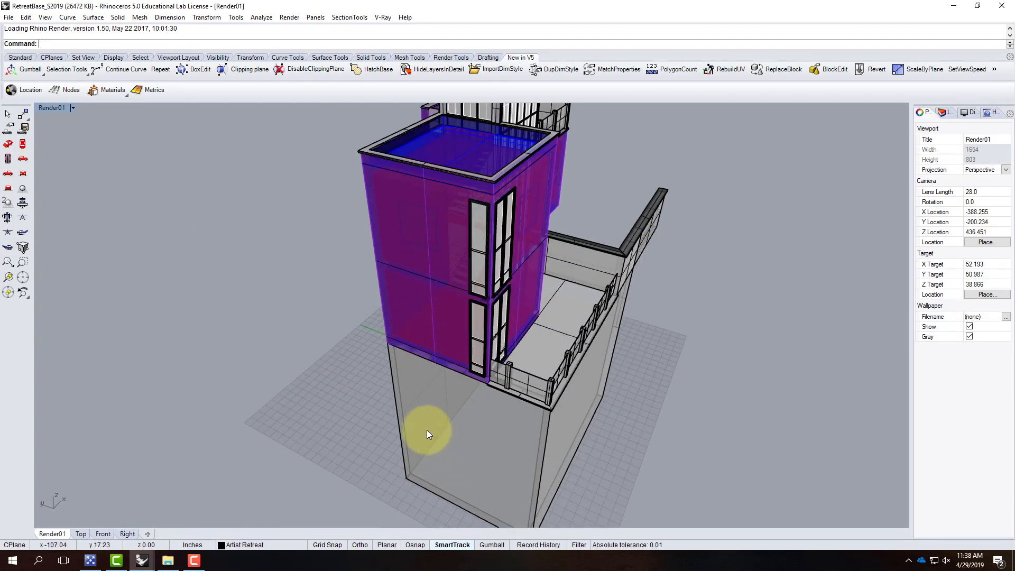
{"action": "scroll", "coordinate": [328, 415], "scroll_direction": "down", "scroll_amount": 5}
{"action": "right_click_drag", "start_coordinate": [582, 405], "coordinate": [515, 369]}
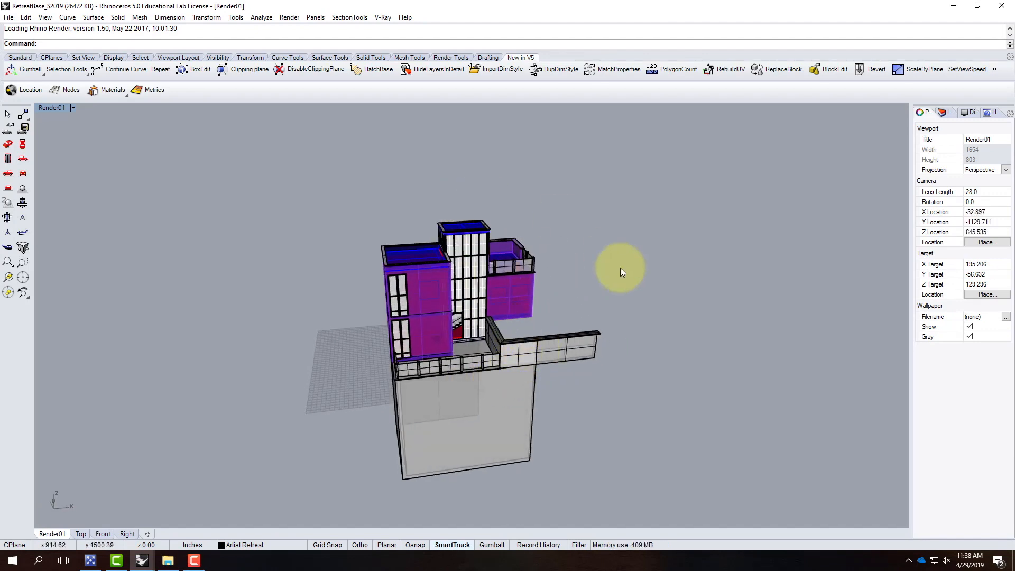
{"action": "scroll", "coordinate": [364, 395], "scroll_direction": "up", "scroll_amount": 3}
{"action": "right_click_drag", "start_coordinate": [365, 394], "coordinate": [437, 362]}
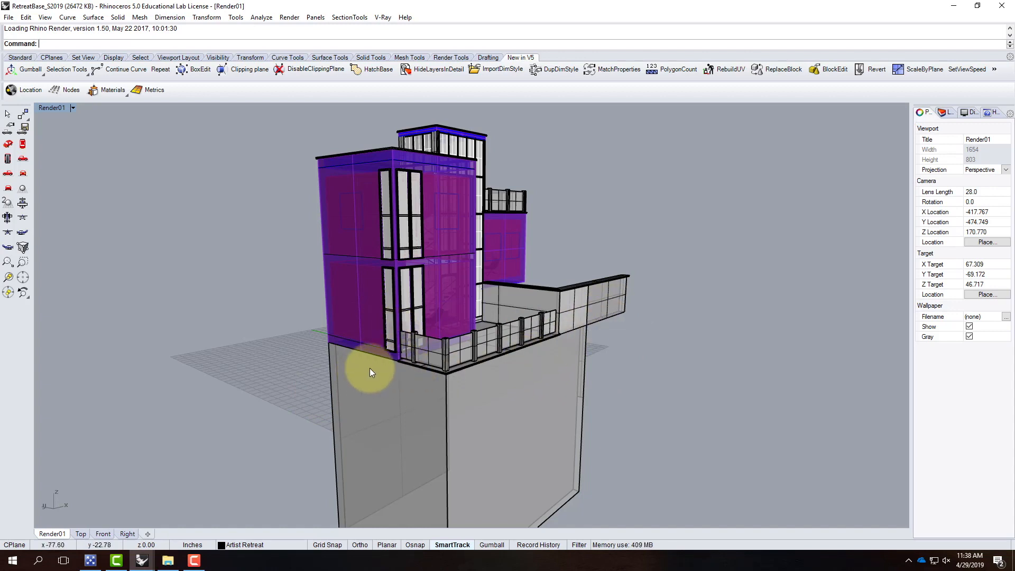
{"action": "scroll", "coordinate": [379, 370], "scroll_direction": "up", "scroll_amount": 3}
{"action": "scroll", "coordinate": [417, 408], "scroll_direction": "up", "scroll_amount": 2}
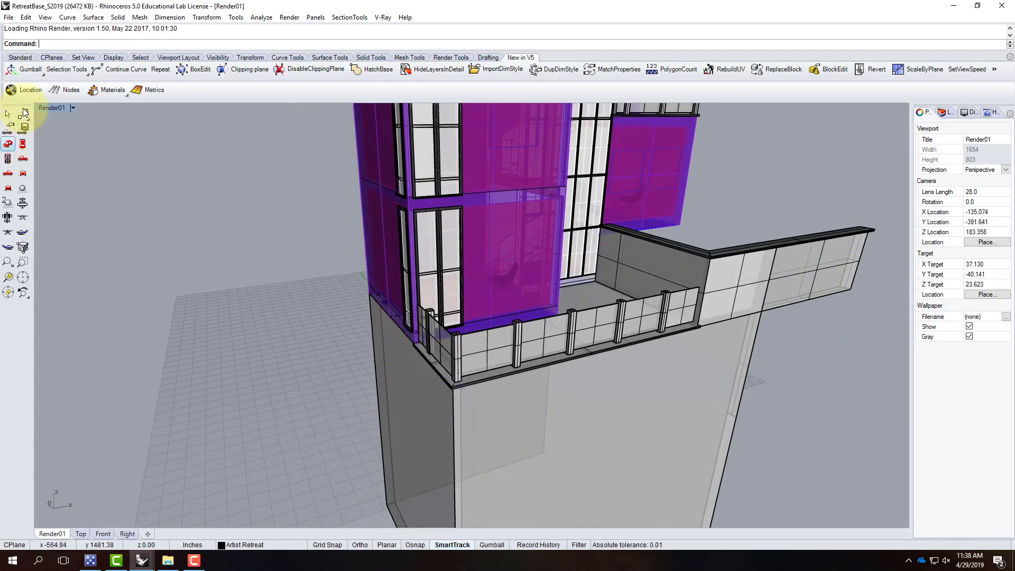
Step: Frame the base's side wall, start a polyline, and turn on the End, Mid and Perp object snaps
{"action": "left_click", "coordinate": [26, 57]}
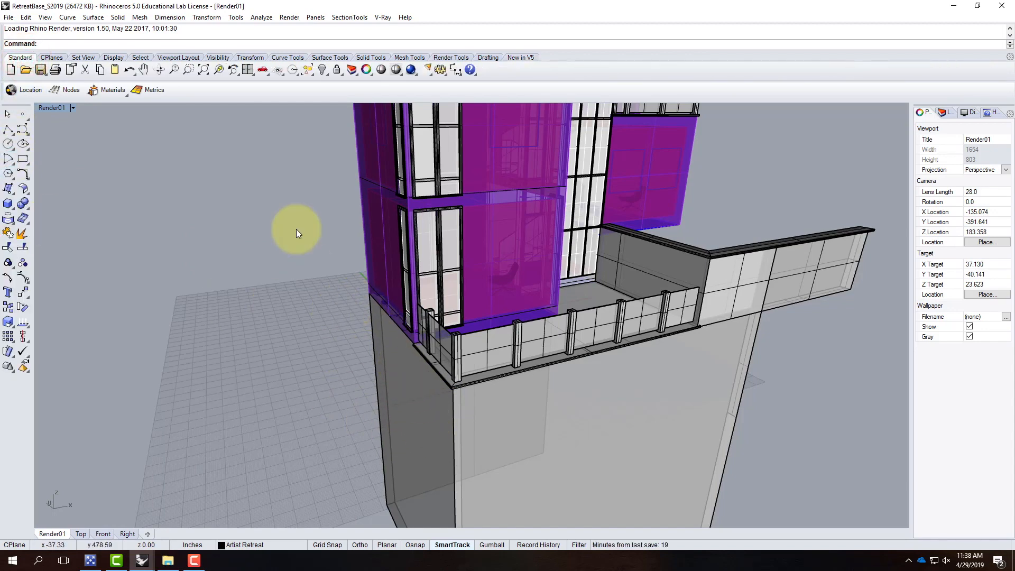
{"action": "scroll", "coordinate": [296, 230], "scroll_direction": "down", "scroll_amount": 4}
{"action": "scroll", "coordinate": [348, 318], "scroll_direction": "up", "scroll_amount": 4}
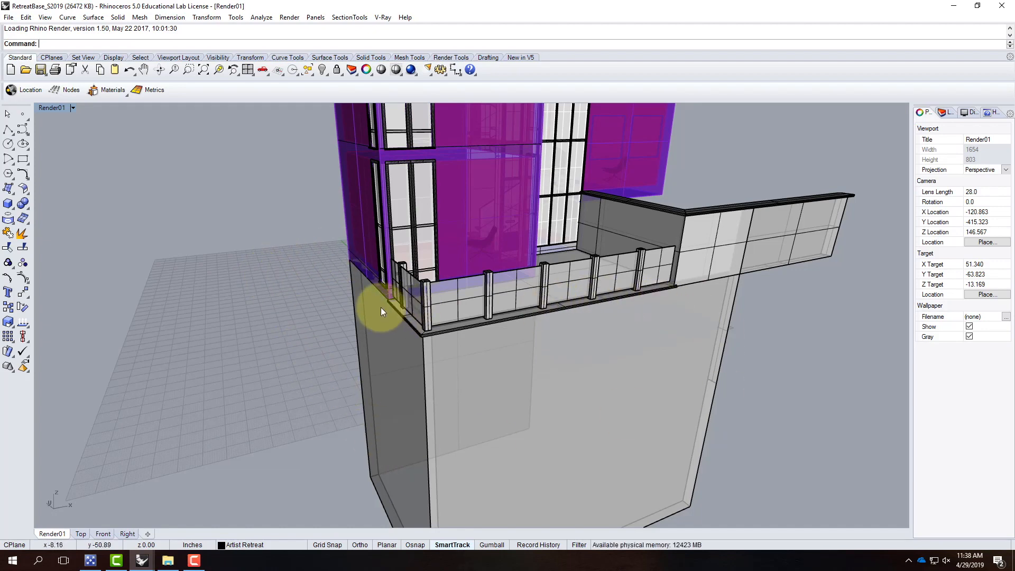
{"action": "scroll", "coordinate": [328, 277], "scroll_direction": "up", "scroll_amount": 2}
{"action": "left_click", "coordinate": [22, 132]}
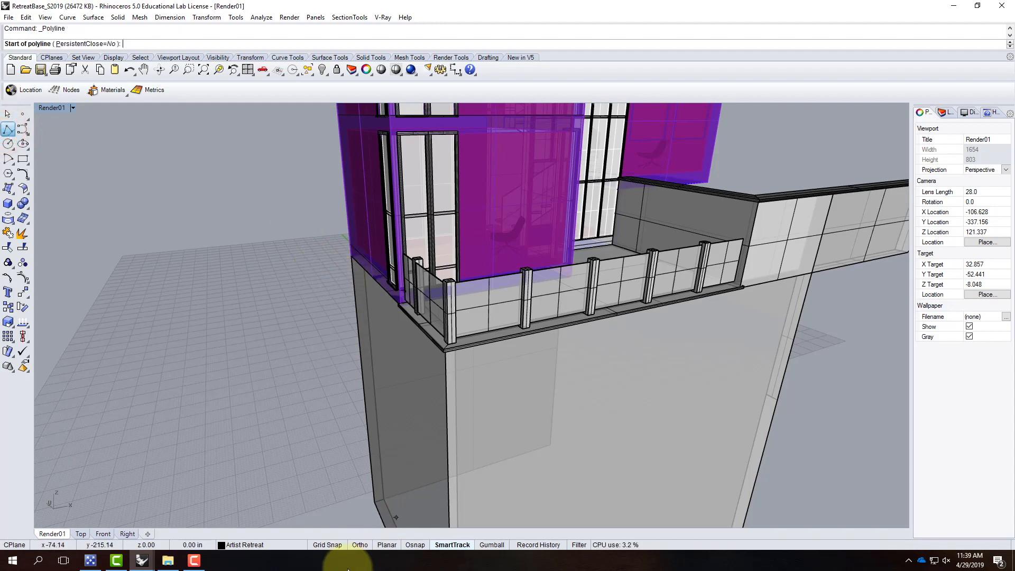
{"action": "left_click", "coordinate": [419, 546]}
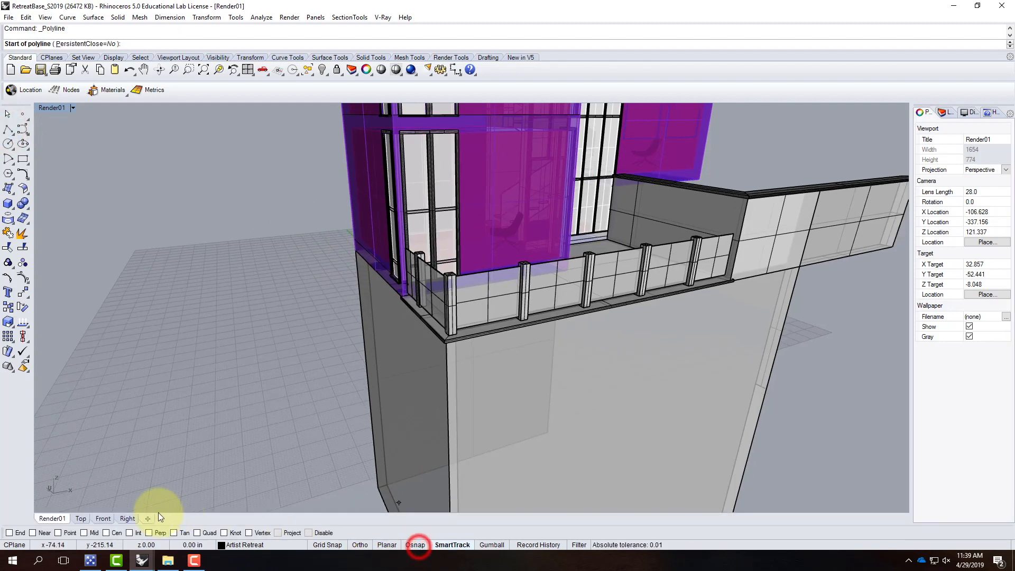
{"action": "left_click", "coordinate": [9, 534]}
{"action": "left_click", "coordinate": [84, 533]}
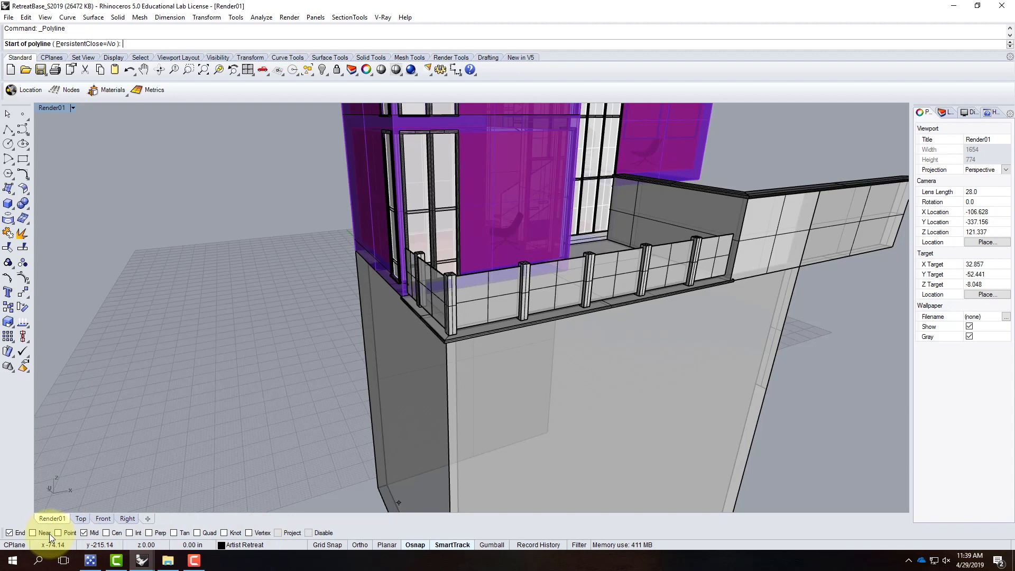
{"action": "left_click", "coordinate": [150, 533]}
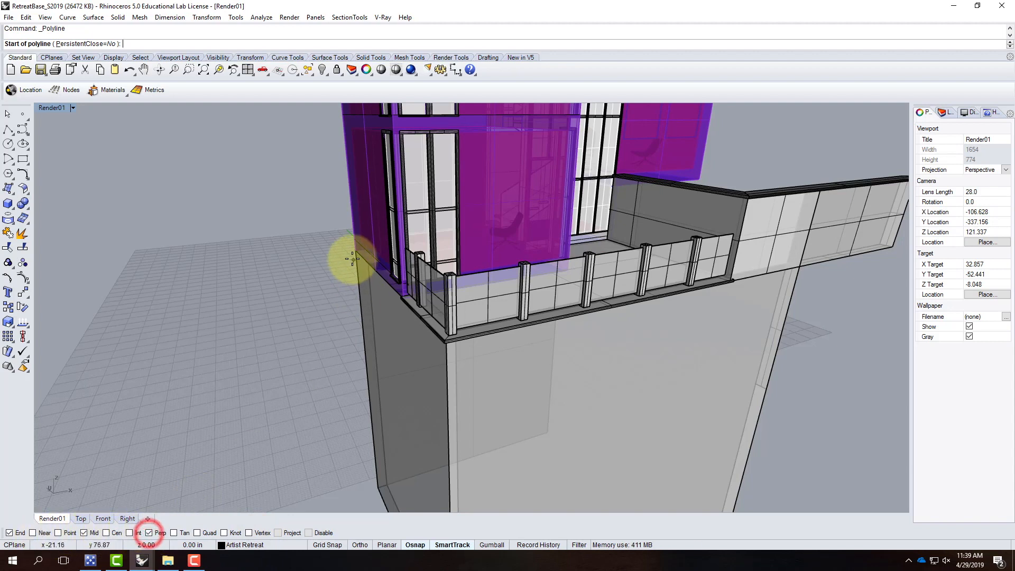
{"action": "left_click", "coordinate": [356, 250]}
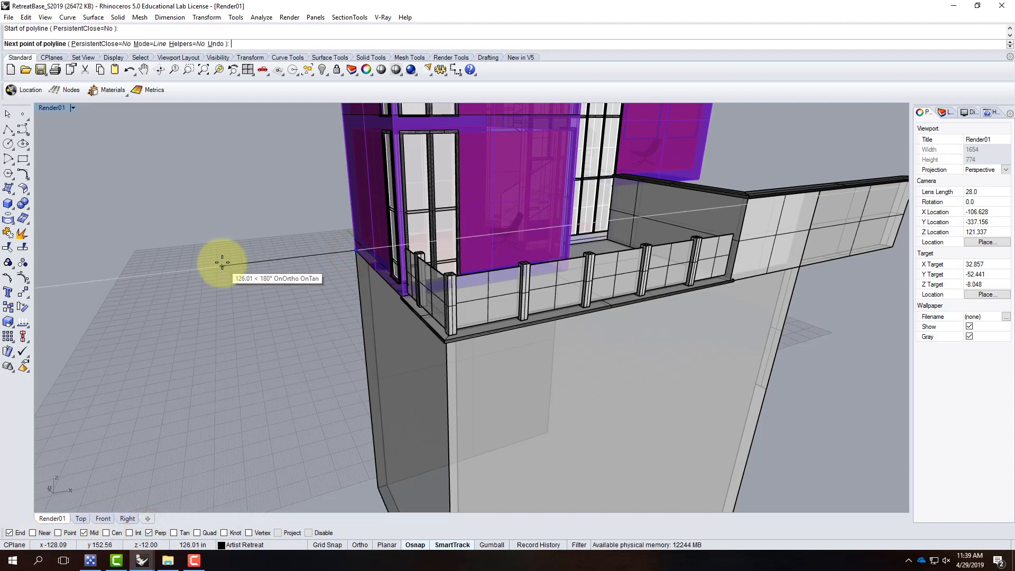
{"action": "type", "text": "12'"}
{"action": "key", "text": "Return"}
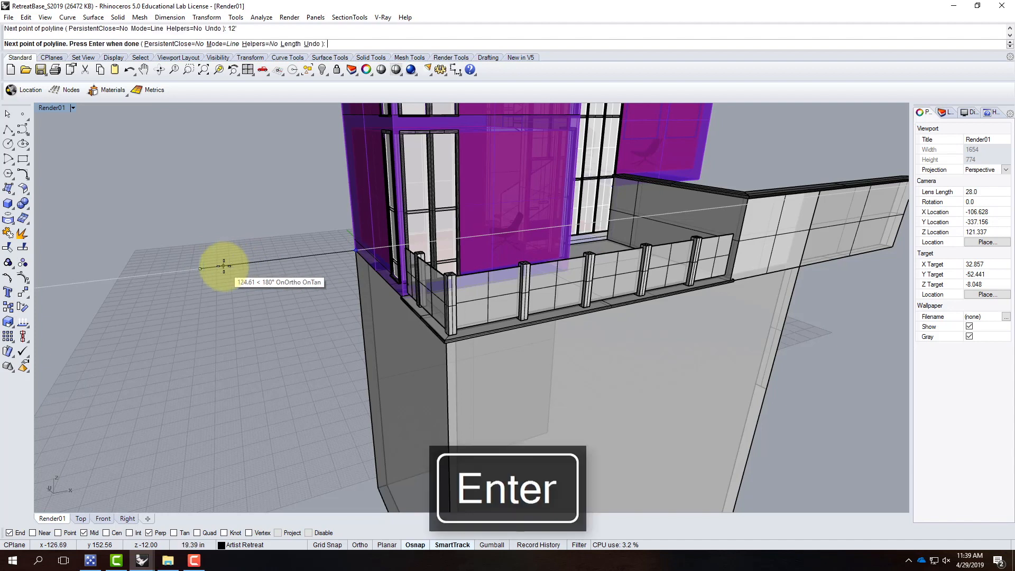
{"action": "type", "text": "8'"}
{"action": "key", "text": "Return"}
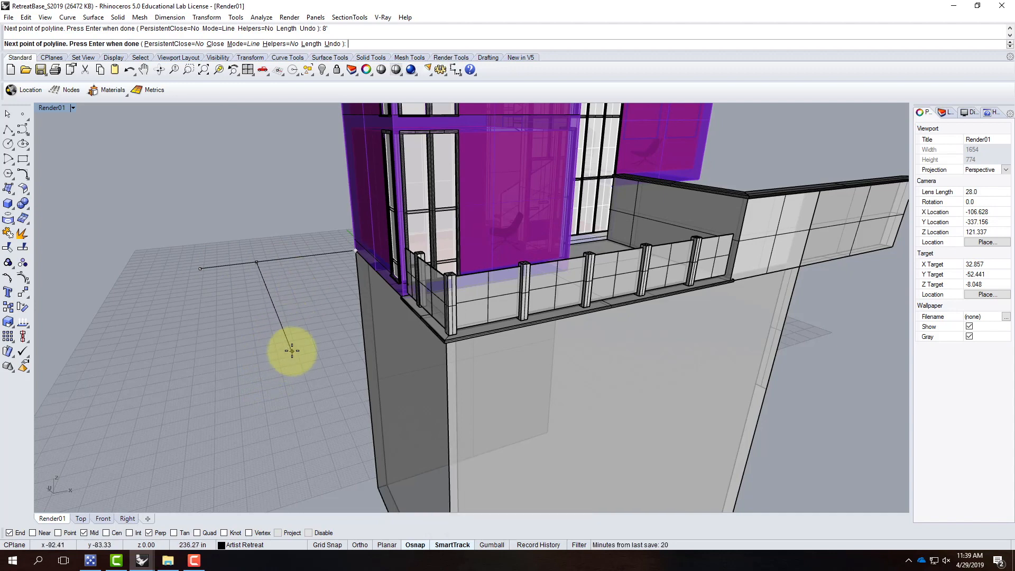
{"action": "key", "text": "Return"}
{"action": "left_click", "coordinate": [278, 280]}
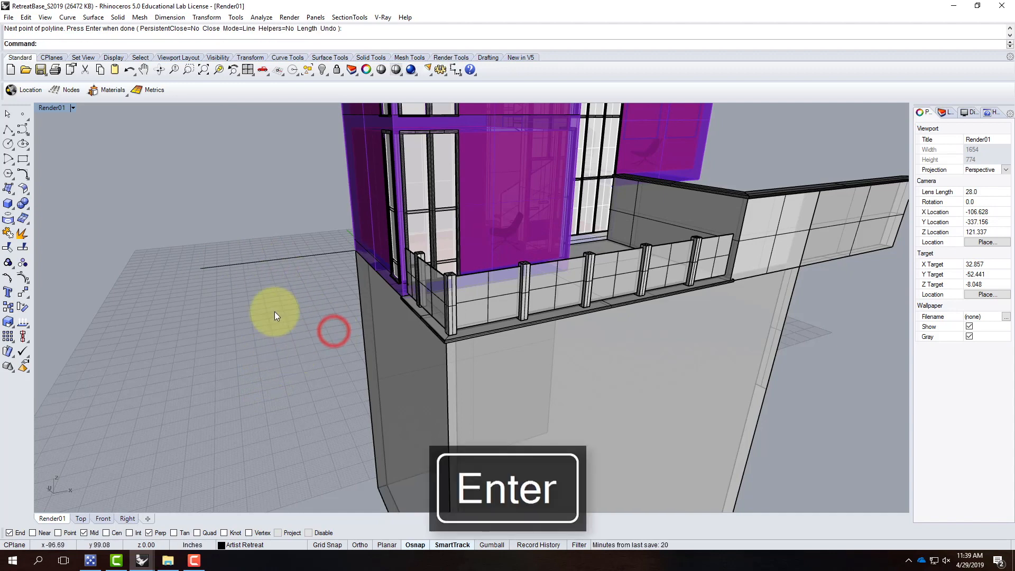
{"action": "left_click", "coordinate": [231, 256]}
{"action": "key", "text": "Delete"}
Step: With Ortho on, draw a 9' line straight outward from the upper back corner of the base's side wall
{"action": "left_click", "coordinate": [7, 130]}
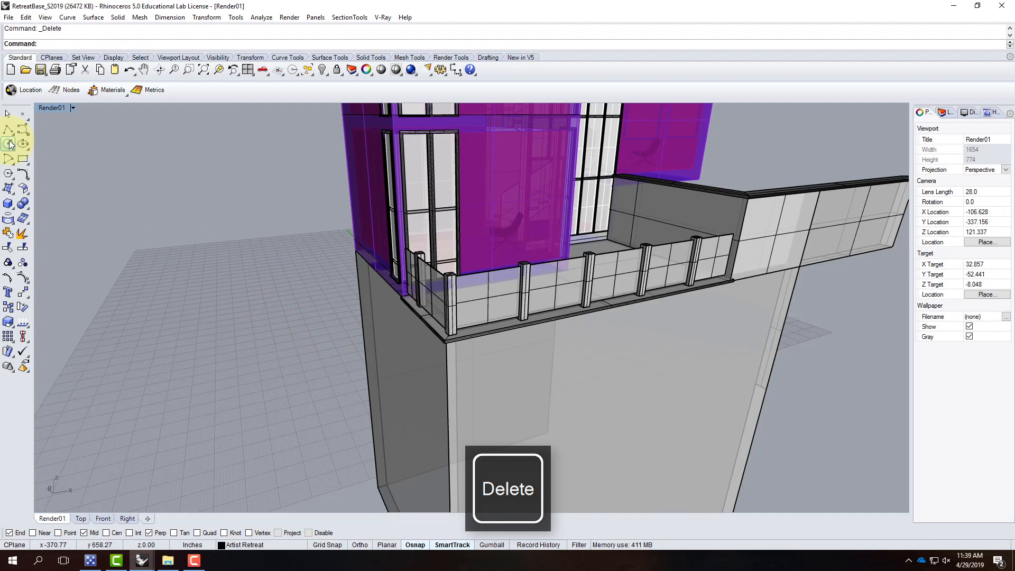
{"action": "left_click", "coordinate": [355, 250]}
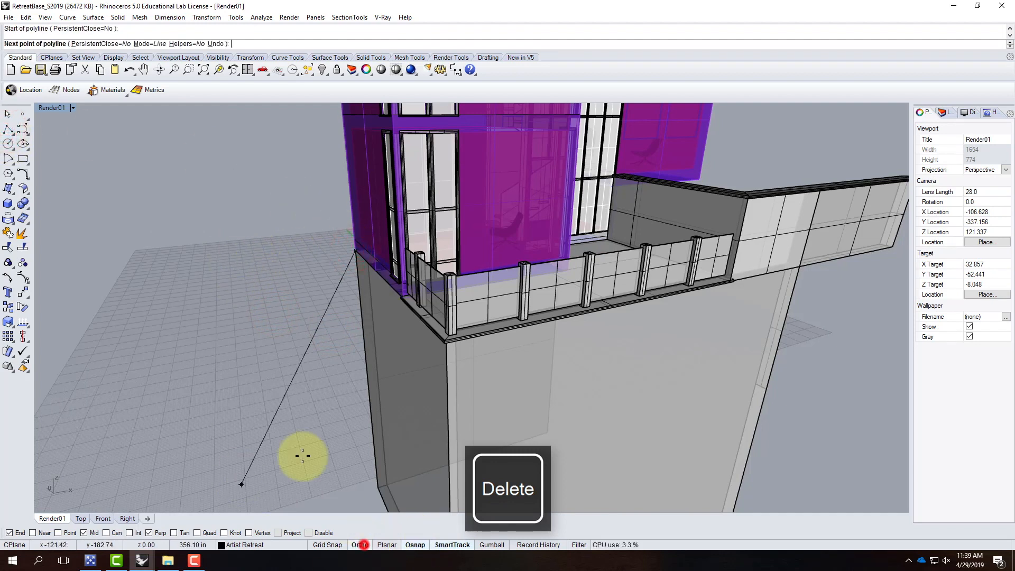
{"action": "type", "text": "9'"}
{"action": "key", "text": "Return"}
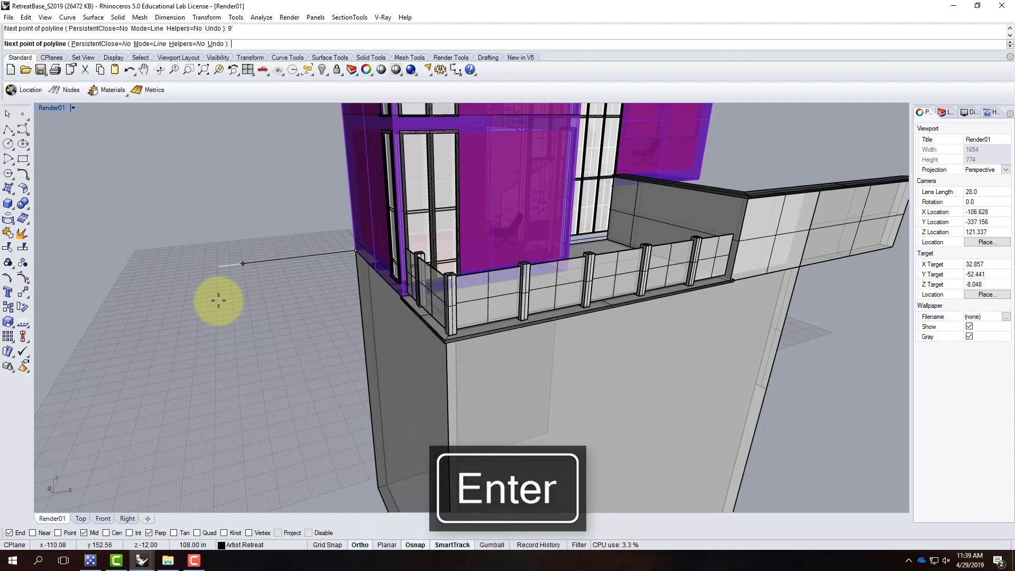
{"action": "left_click", "coordinate": [218, 300]}
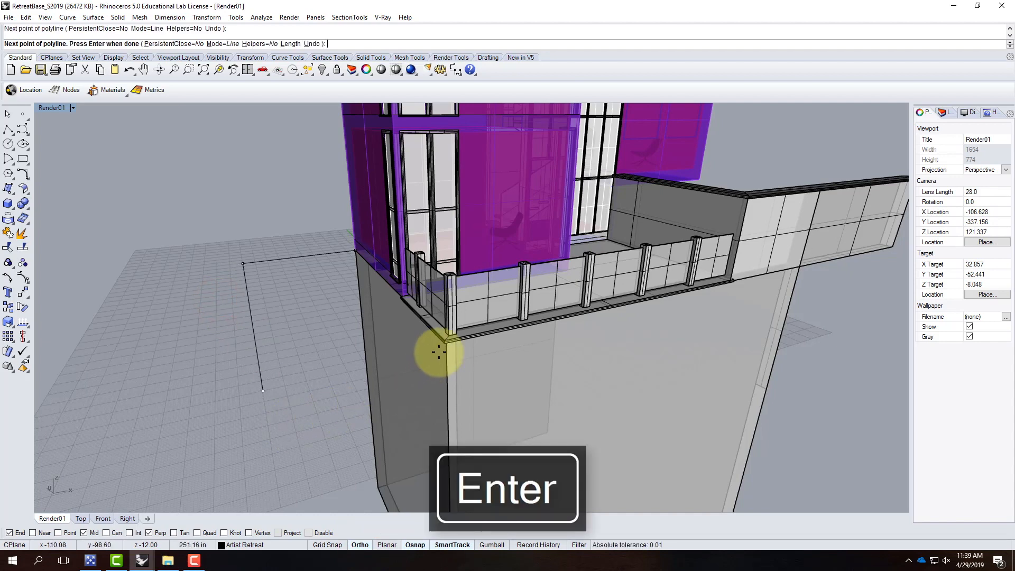
{"action": "right_click_drag", "start_coordinate": [435, 362], "coordinate": [498, 363]}
{"action": "scroll", "coordinate": [499, 362], "scroll_direction": "up", "scroll_amount": 6}
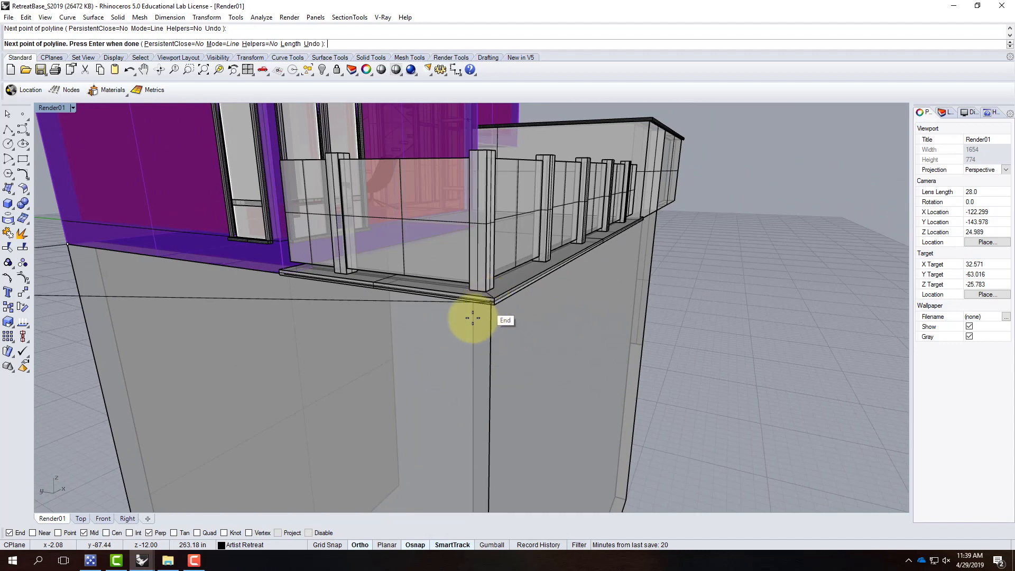
{"action": "key", "text": "Return"}
Step: Draw a second polyline 9' outward from the deck's front corner and on to the free end of the first line
{"action": "scroll", "coordinate": [438, 338], "scroll_direction": "down", "scroll_amount": 5}
{"action": "key", "text": "Return"}
{"action": "right_click_drag", "start_coordinate": [478, 362], "coordinate": [279, 442]}
{"action": "scroll", "coordinate": [473, 245], "scroll_direction": "up", "scroll_amount": 6}
{"action": "left_click", "coordinate": [453, 254]}
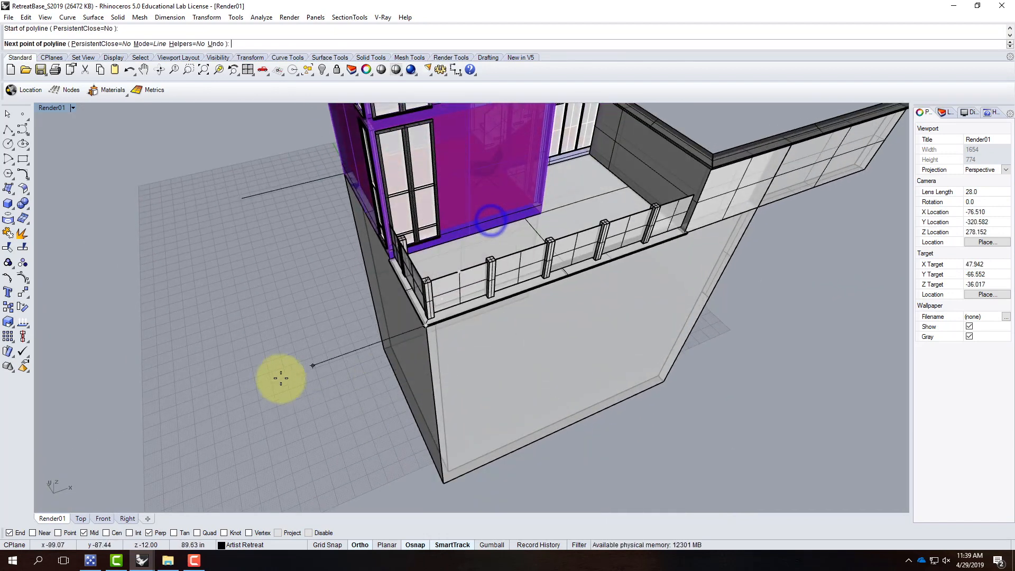
{"action": "type", "text": "9'"}
{"action": "key", "text": "Return"}
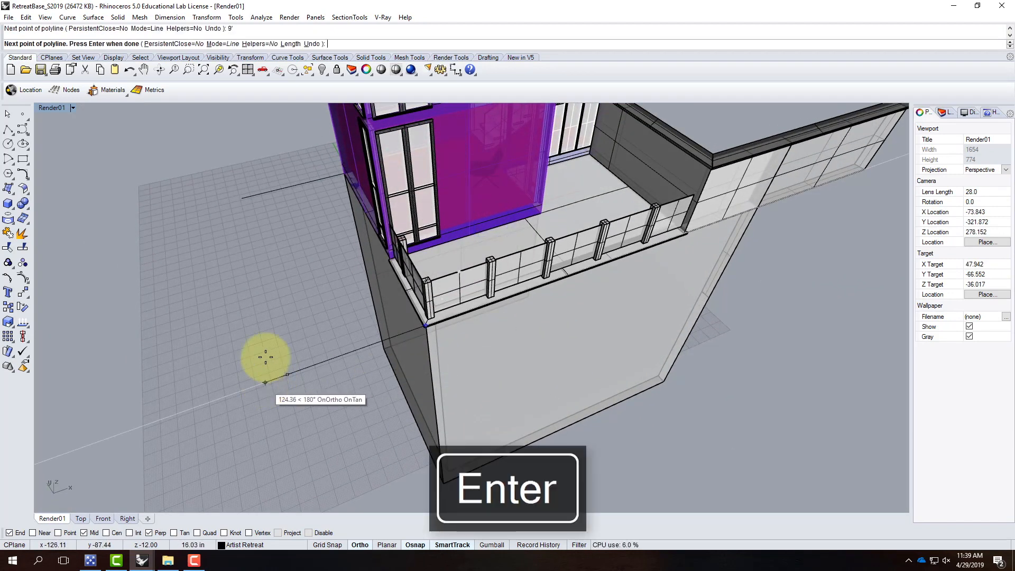
{"action": "left_click", "coordinate": [236, 201]}
{"action": "key", "text": "Return"}
Step: Join the two curves beside the base into one open outline and offset it inward
{"action": "left_click", "coordinate": [245, 207]}
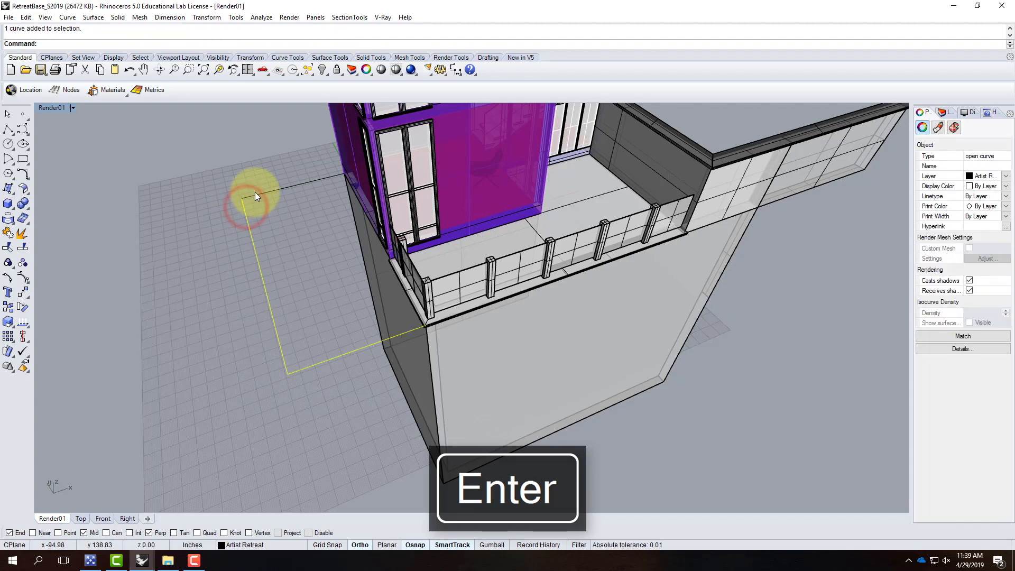
{"action": "left_click", "coordinate": [255, 191], "text": "shift"}
{"action": "type", "text": "join"}
{"action": "key", "text": "Return"}
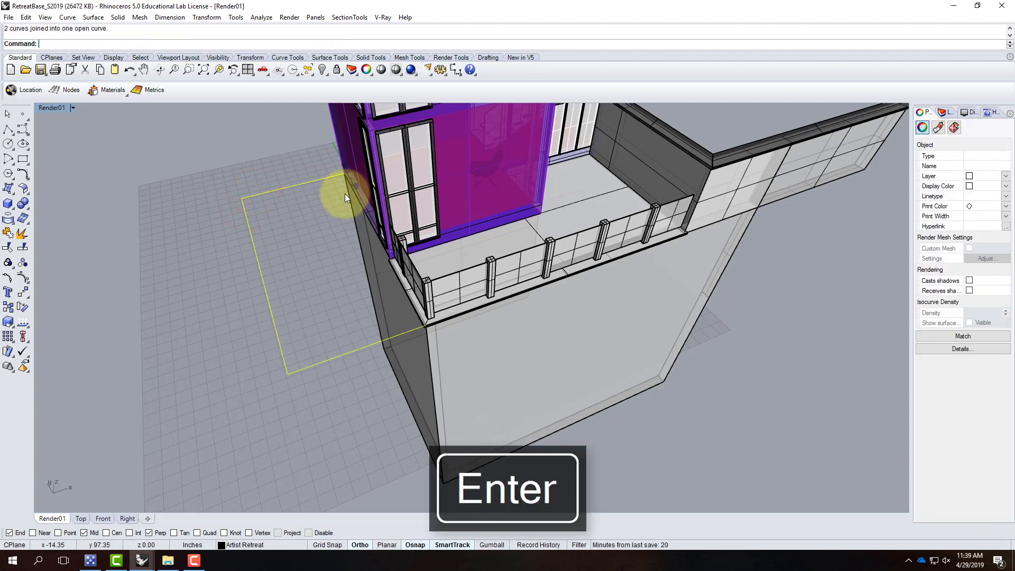
{"action": "type", "text": "offset"}
{"action": "key", "text": "Return"}
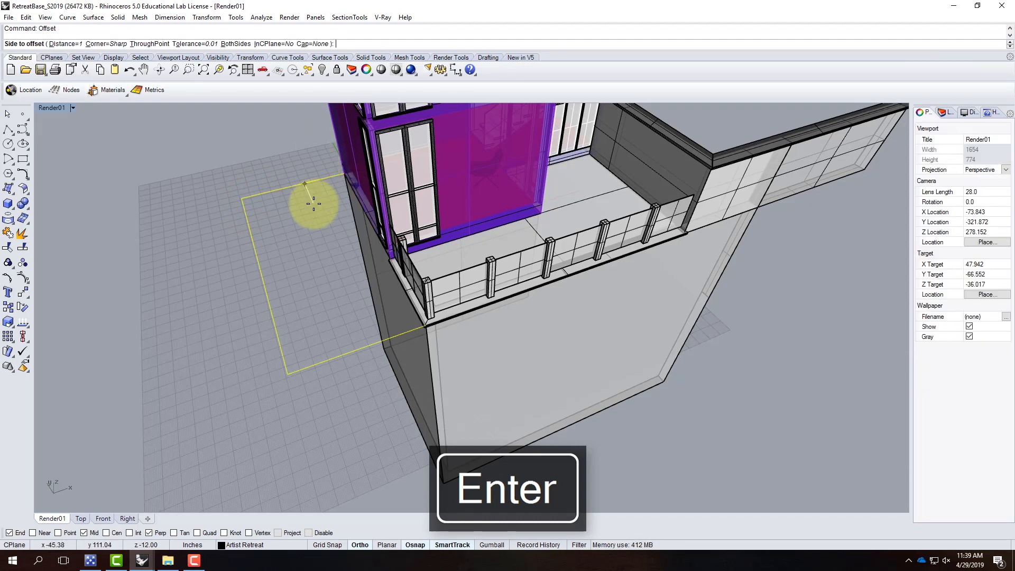
{"action": "left_click", "coordinate": [313, 204]}
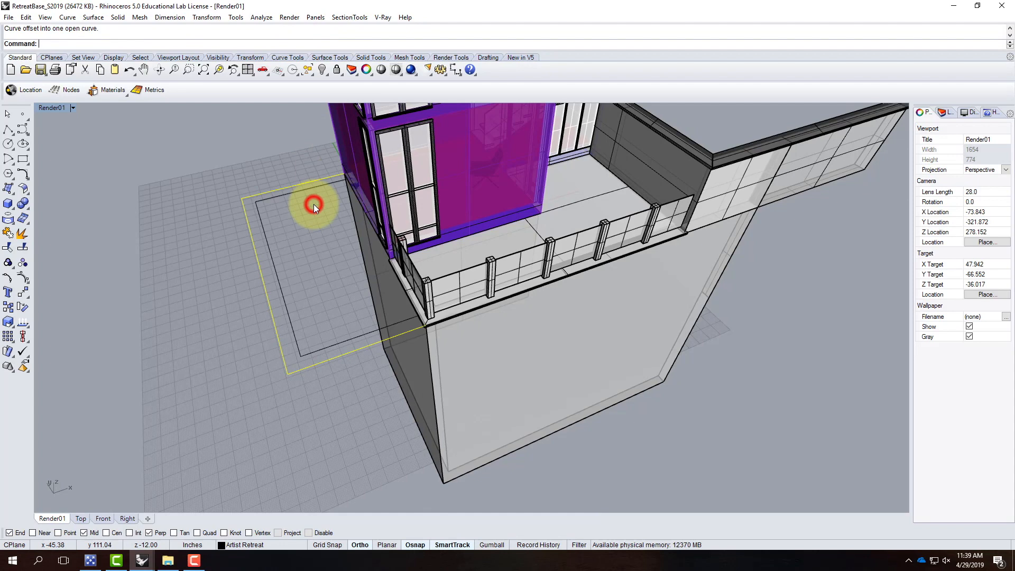
Step: Try to extrude the inner and outer outlines beside the base as a solid, down to the base's bottom corner
{"action": "key", "text": "Escape"}
{"action": "scroll", "coordinate": [386, 339], "scroll_direction": "up", "scroll_amount": 3}
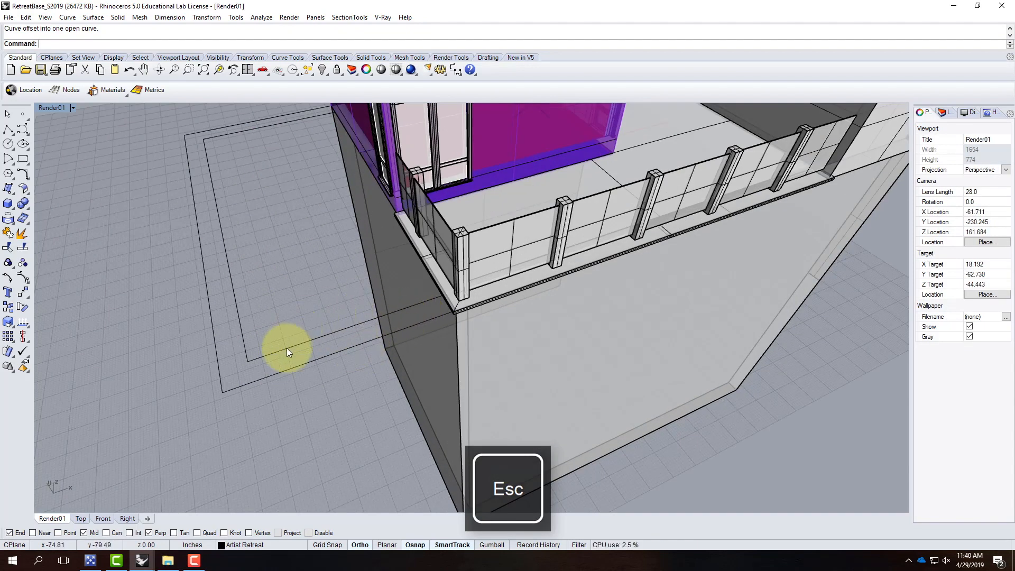
{"action": "left_click", "coordinate": [261, 356]}
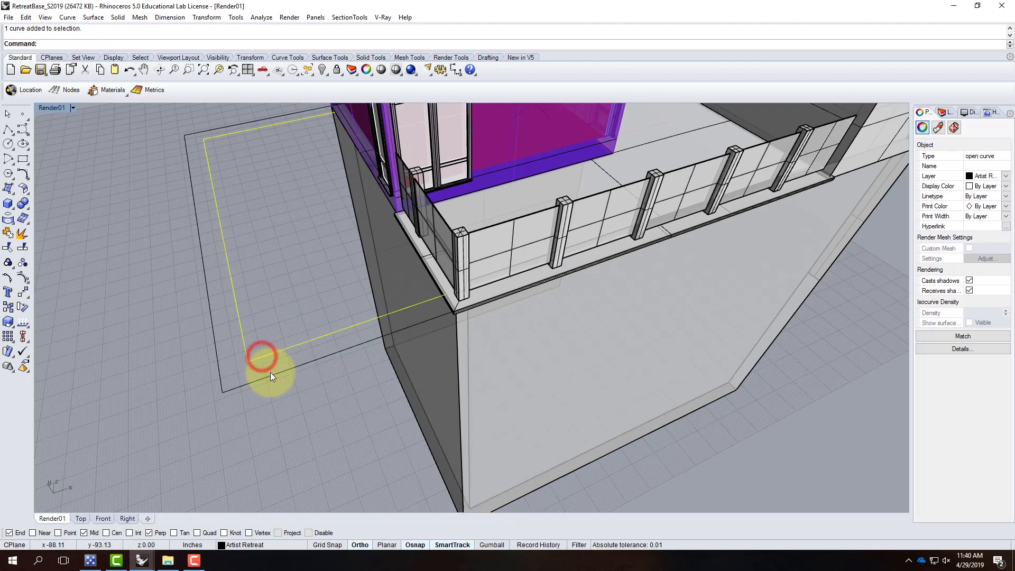
{"action": "left_click", "coordinate": [274, 374], "text": "shift"}
{"action": "type", "text": "Extrude"}
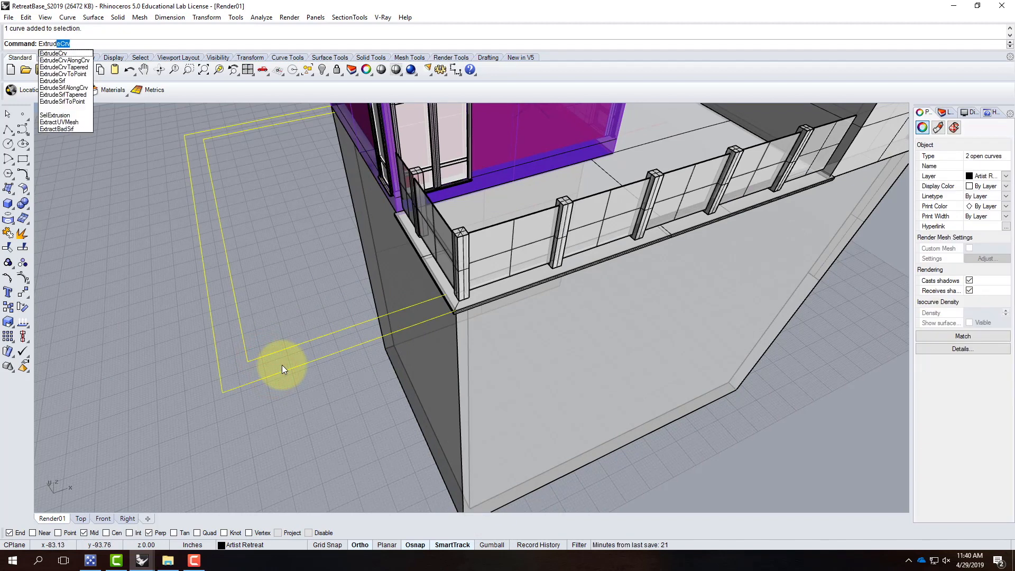
{"action": "key", "text": "Return"}
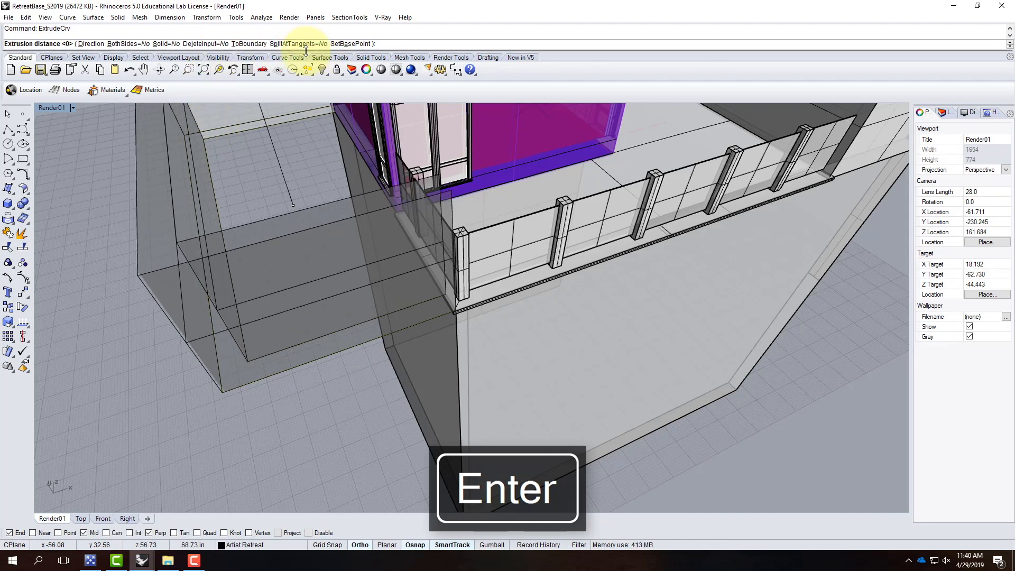
{"action": "left_click", "coordinate": [162, 44]}
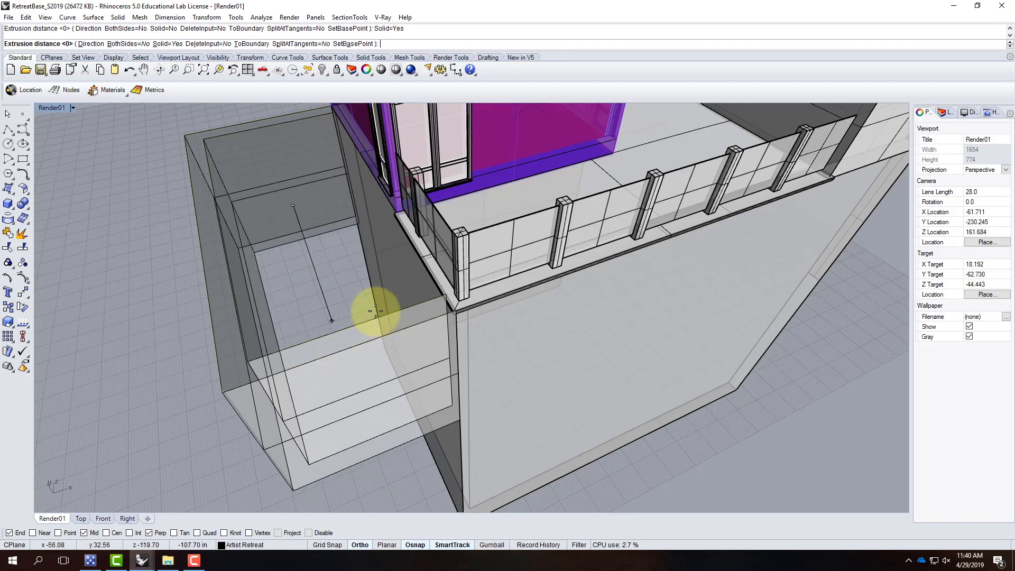
{"action": "scroll", "coordinate": [375, 317], "scroll_direction": "down", "scroll_amount": 3}
{"action": "right_click_drag", "start_coordinate": [441, 452], "coordinate": [417, 285]}
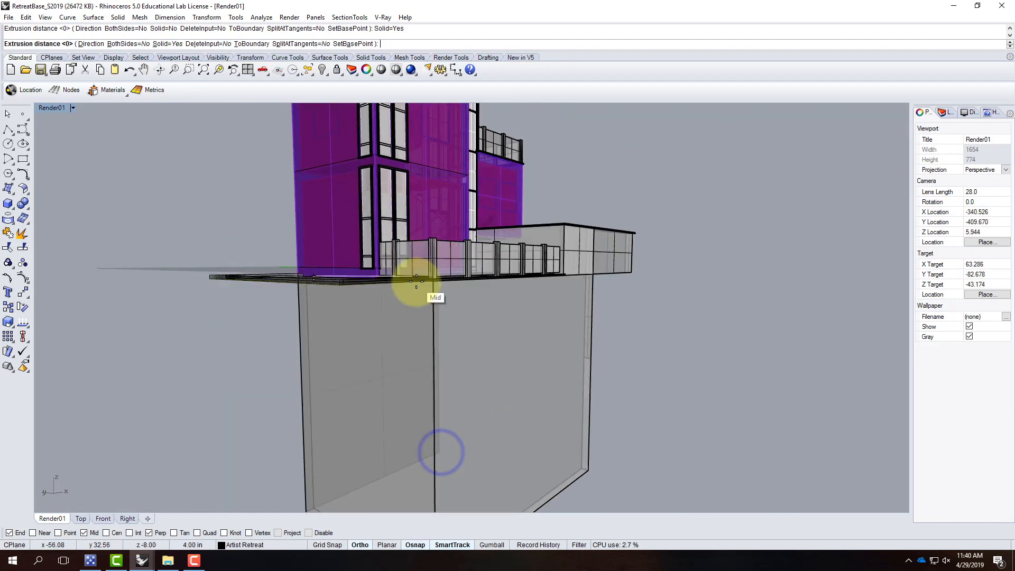
{"action": "scroll", "coordinate": [417, 284], "scroll_direction": "down", "scroll_amount": 6}
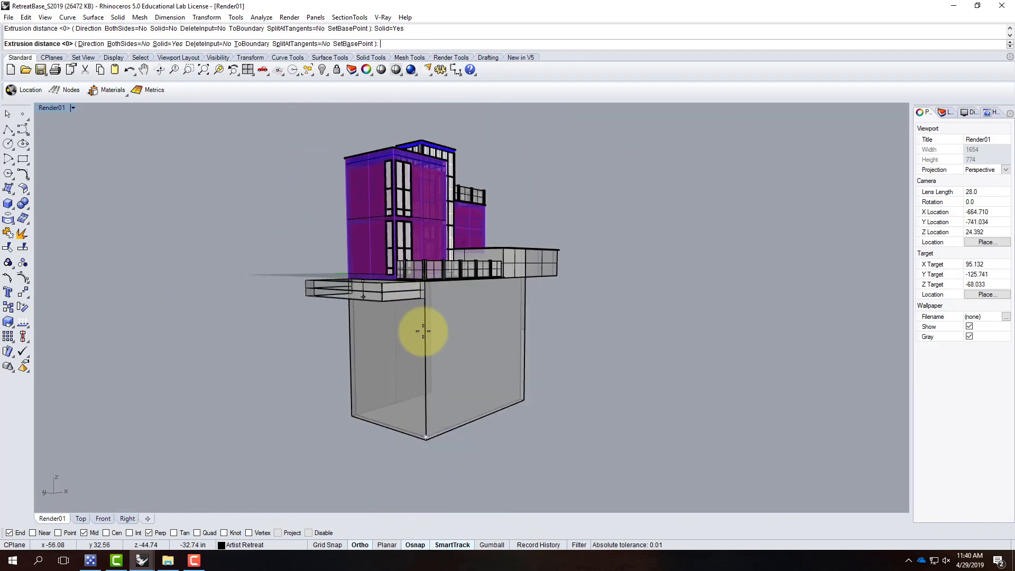
{"action": "left_click", "coordinate": [426, 443]}
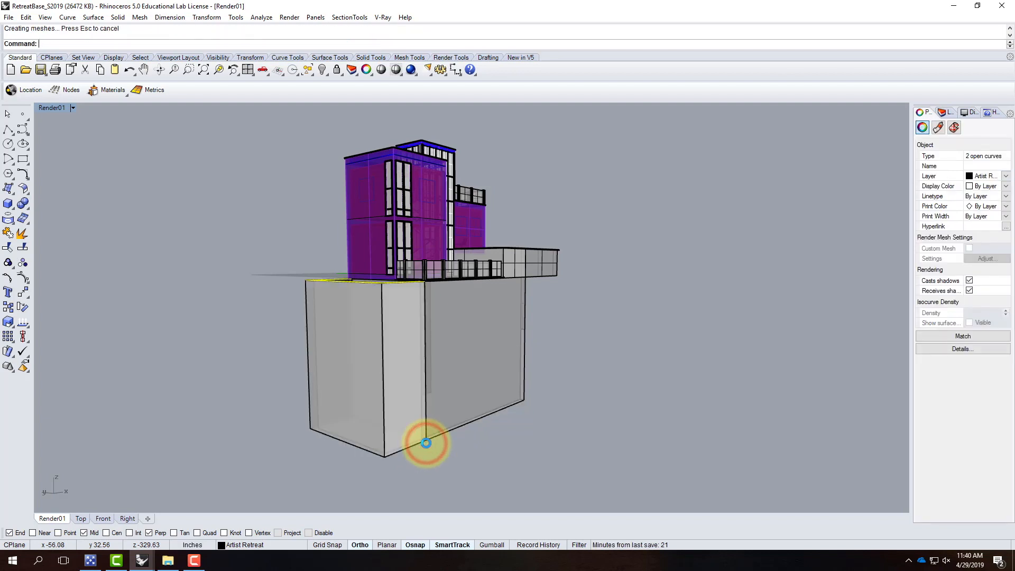
Step: Inspect the extrusion from above and undo it, leaving the two outlines selected
{"action": "right_click_drag", "start_coordinate": [397, 368], "coordinate": [281, 190]}
{"action": "scroll", "coordinate": [347, 291], "scroll_direction": "up", "scroll_amount": 5}
{"action": "right_click_drag", "start_coordinate": [358, 353], "coordinate": [368, 317]}
{"action": "key", "text": "ctrl+z"}
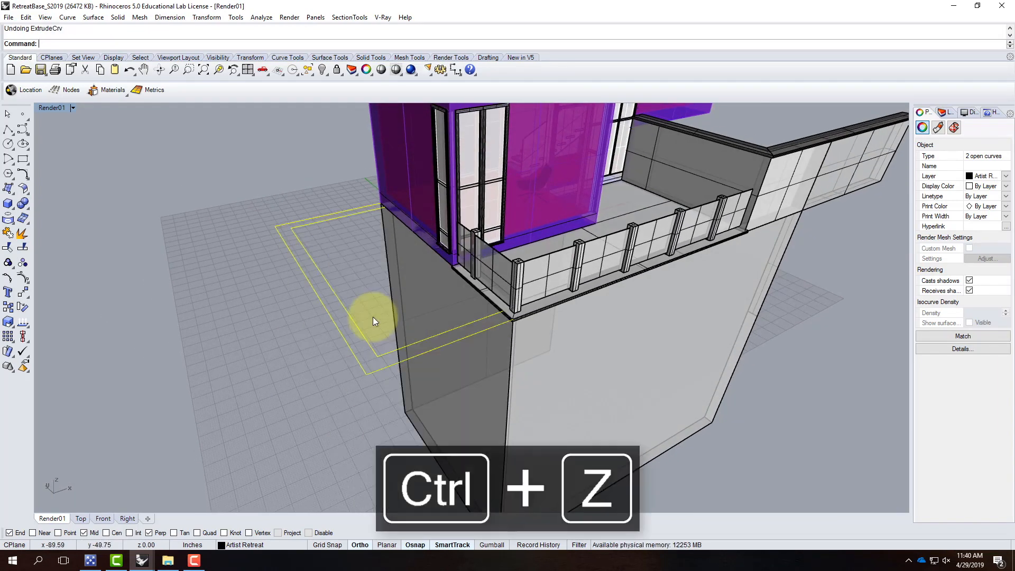
Step: Extrude both selected outlines downward as solid walls, ending at the bottom front corner of the existing base
{"action": "right_click", "coordinate": [364, 301]}
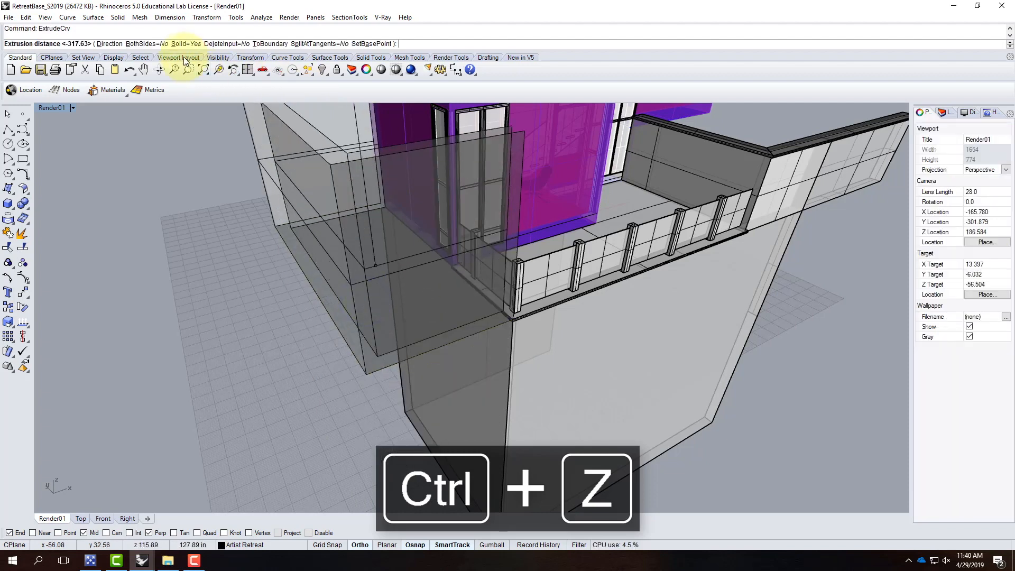
{"action": "scroll", "coordinate": [426, 294], "scroll_direction": "down", "scroll_amount": 5}
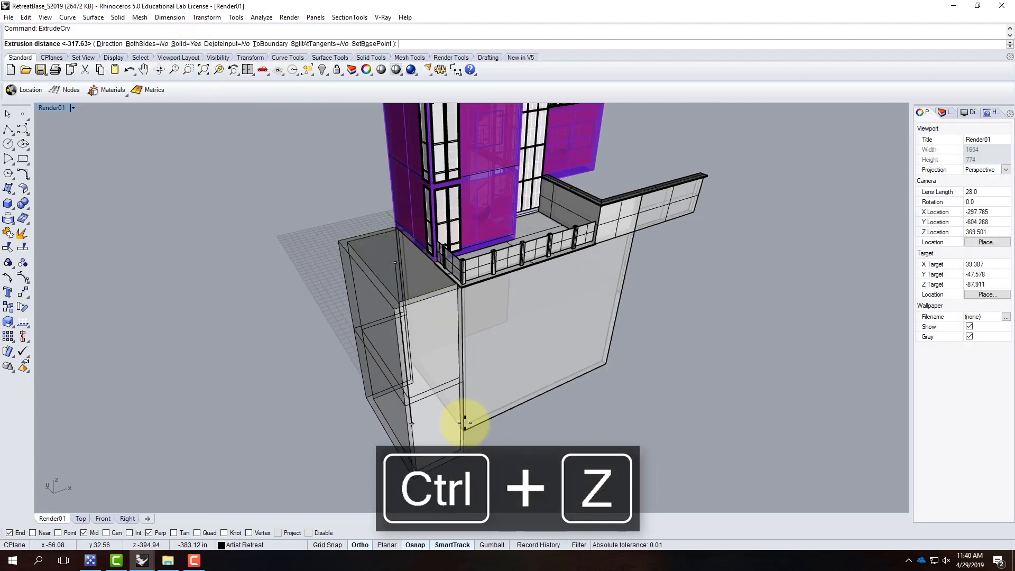
{"action": "left_click", "coordinate": [463, 428]}
{"action": "scroll", "coordinate": [423, 300], "scroll_direction": "up", "scroll_amount": 5}
{"action": "right_click_drag", "start_coordinate": [471, 316], "coordinate": [455, 331]}
{"action": "key", "text": "Escape"}
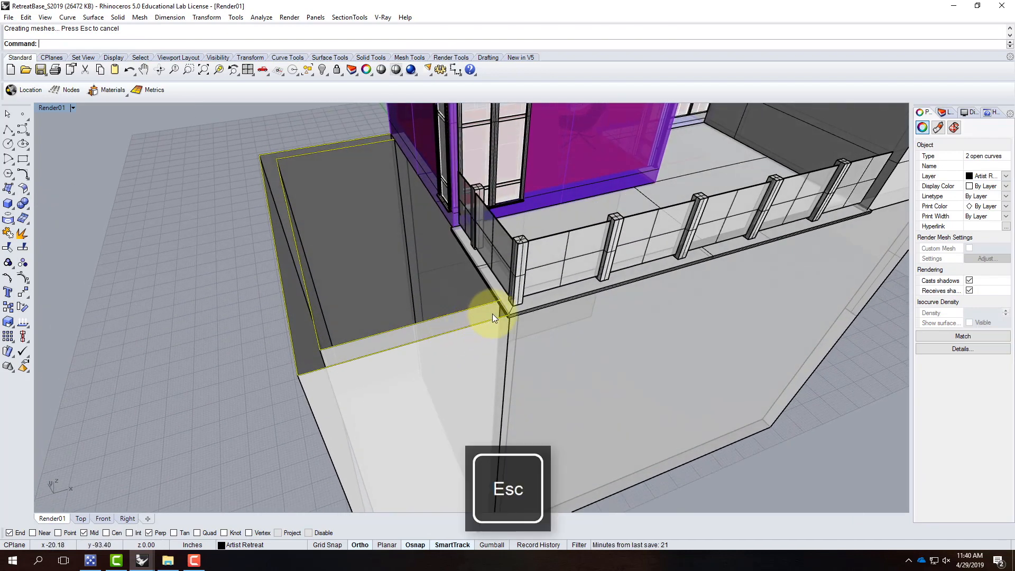
Step: Build a thin box cap on the new short wall, from the deck's front corner to the inner wall corner, matching the deck edge's height
{"action": "scroll", "coordinate": [495, 297], "scroll_direction": "up", "scroll_amount": 4}
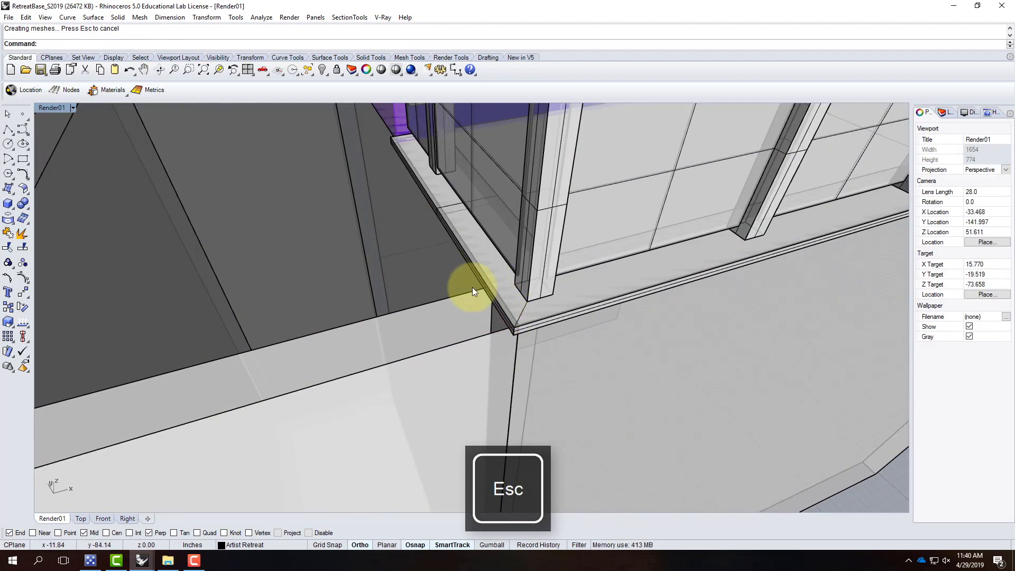
{"action": "scroll", "coordinate": [529, 322], "scroll_direction": "down", "scroll_amount": 8}
{"action": "right_click_drag", "start_coordinate": [469, 325], "coordinate": [550, 324]}
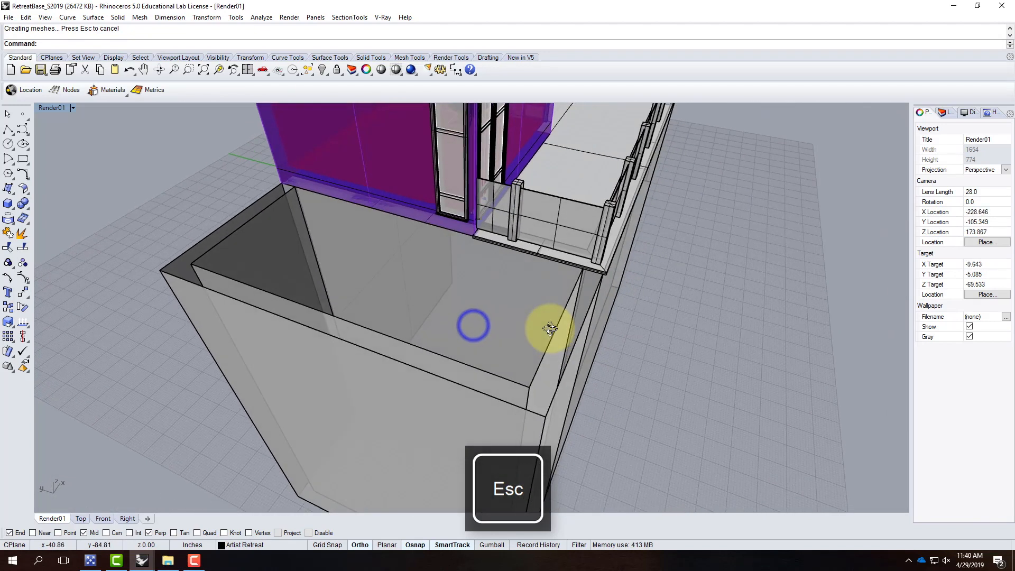
{"action": "left_click", "coordinate": [8, 203]}
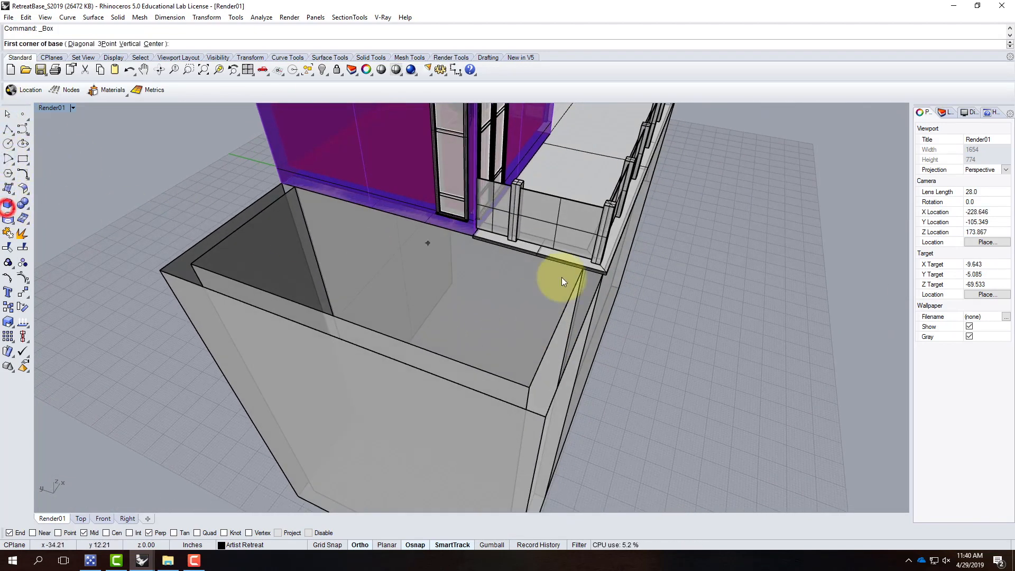
{"action": "scroll", "coordinate": [607, 280], "scroll_direction": "up", "scroll_amount": 4}
{"action": "left_click", "coordinate": [592, 259]}
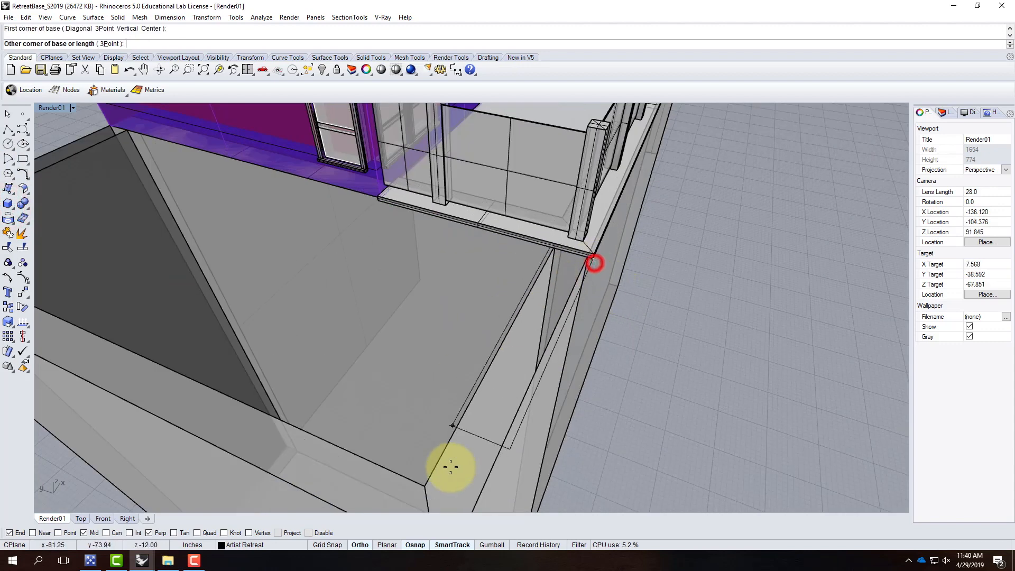
{"action": "left_click", "coordinate": [426, 483]}
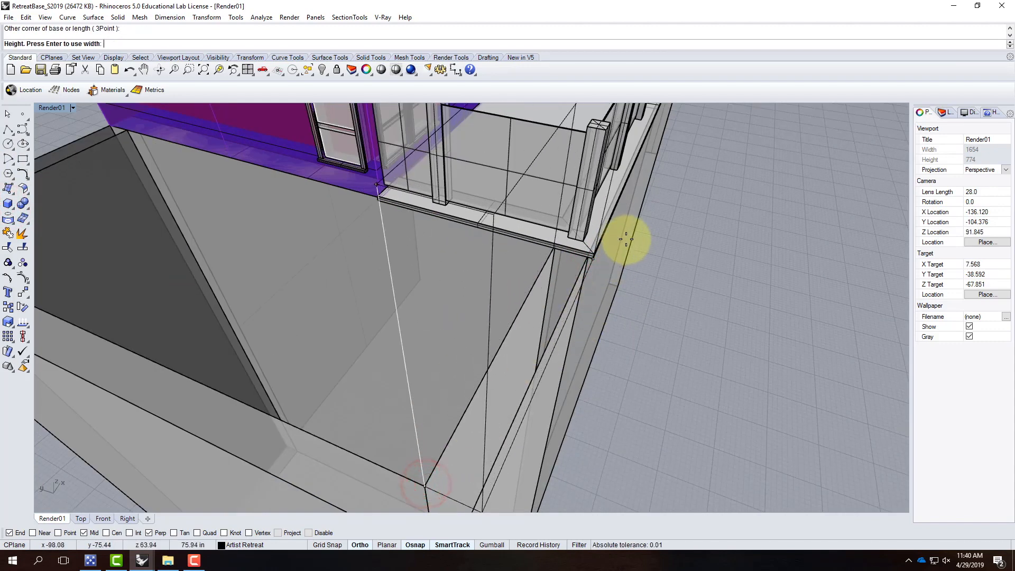
{"action": "left_click", "coordinate": [598, 253]}
{"action": "right_click_drag", "start_coordinate": [585, 211], "coordinate": [548, 272]}
Step: Scale the short wall's cap in one direction from its outer edge to a width of 18"
{"action": "left_click", "coordinate": [548, 261]}
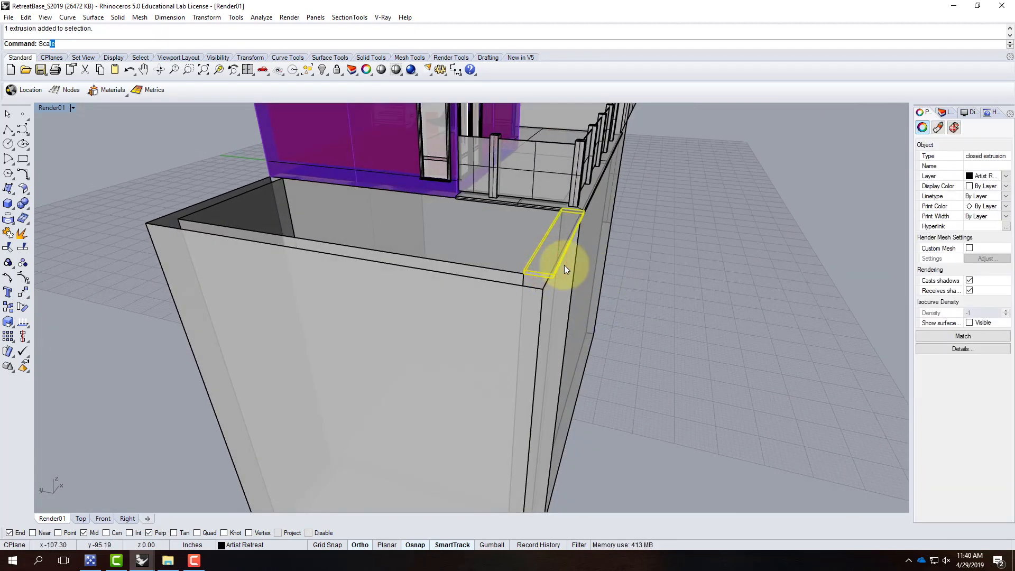
{"action": "type", "text": "e1D"}
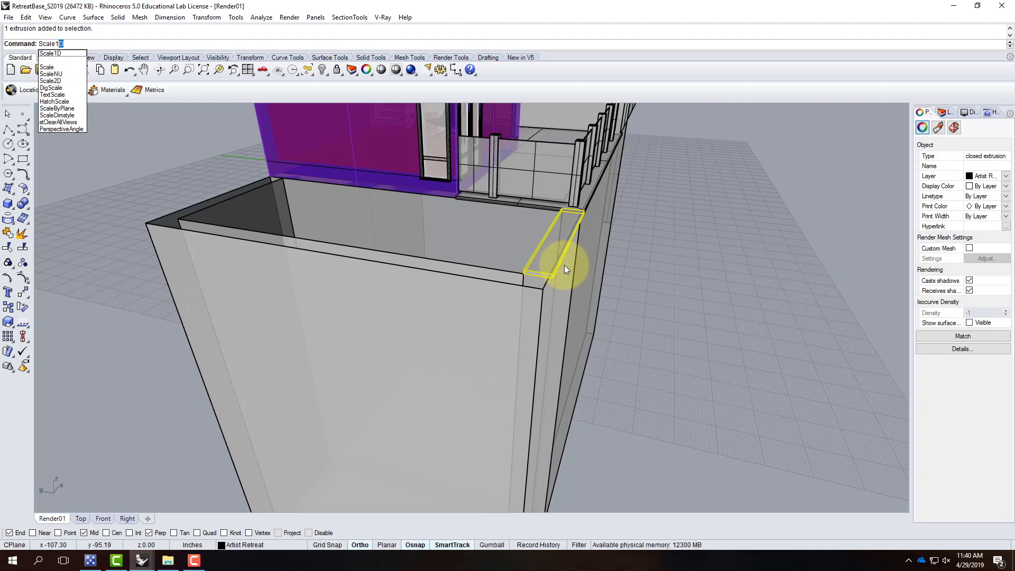
{"action": "key", "text": "Return"}
{"action": "scroll", "coordinate": [564, 281], "scroll_direction": "up", "scroll_amount": 2}
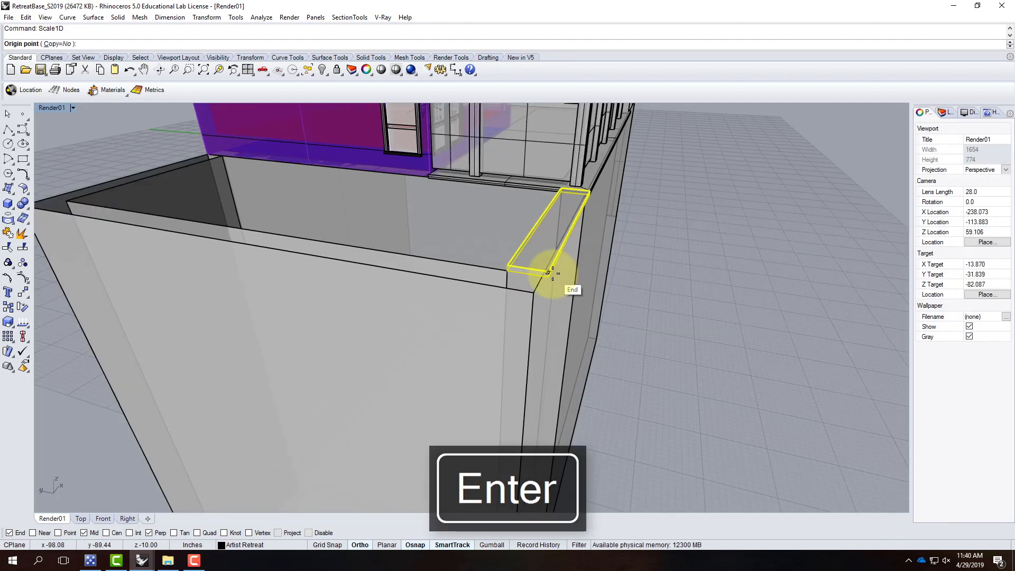
{"action": "left_click", "coordinate": [551, 271]}
{"action": "left_click", "coordinate": [507, 264]}
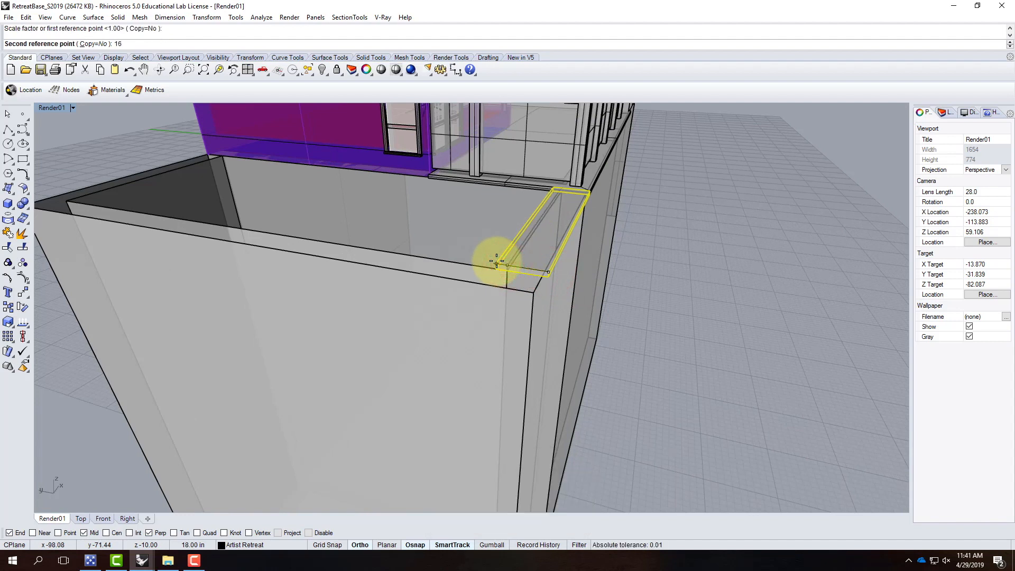
{"action": "key", "text": "BackSpace"}
{"action": "key", "text": "BackSpace"}
{"action": "type", "text": "18\""}
{"action": "key", "text": "Return"}
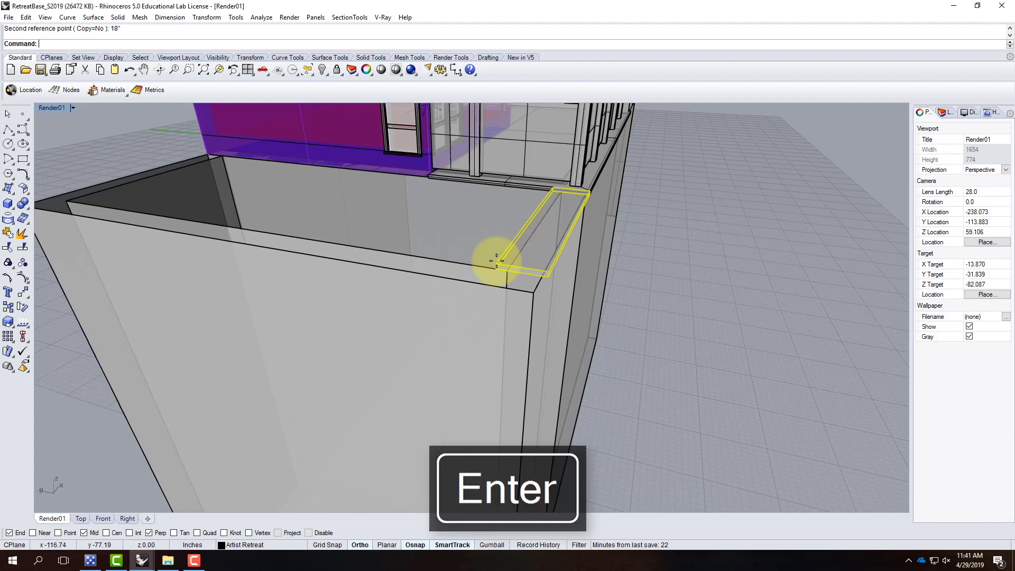
Step: Rescale the short cap's width to 16" with Scale1D, keeping its outer edge fixed
{"action": "key", "text": "Return"}
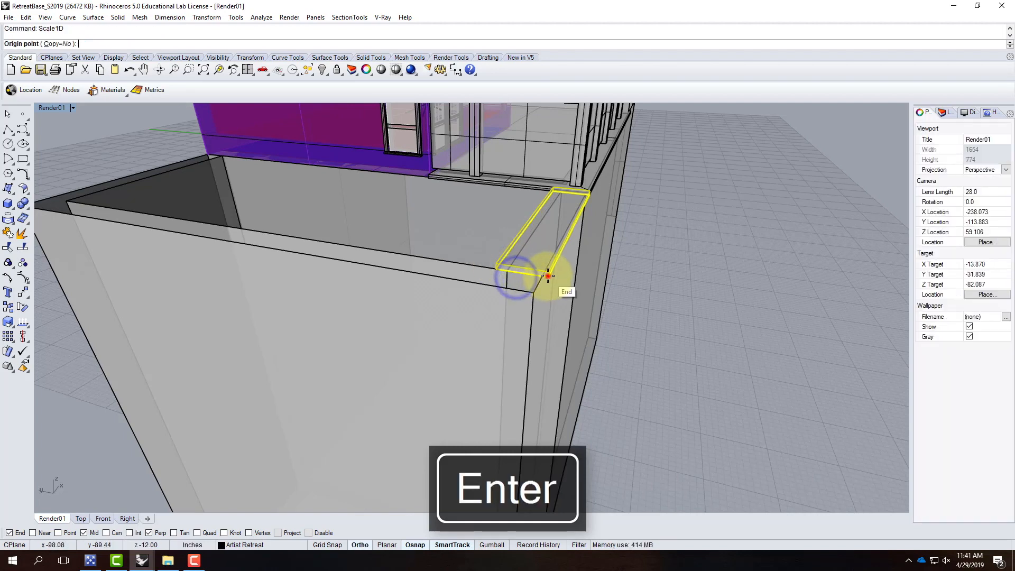
{"action": "left_click", "coordinate": [548, 275]}
{"action": "type", "text": "16"}
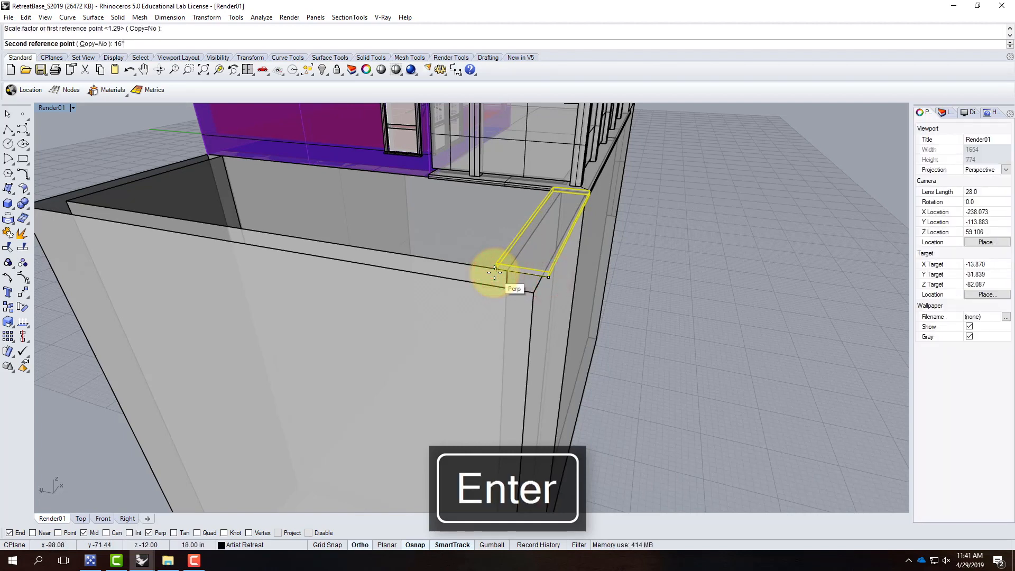
{"action": "type", "text": "\""}
{"action": "key", "text": "Return"}
{"action": "right_click_drag", "start_coordinate": [586, 287], "coordinate": [593, 321]}
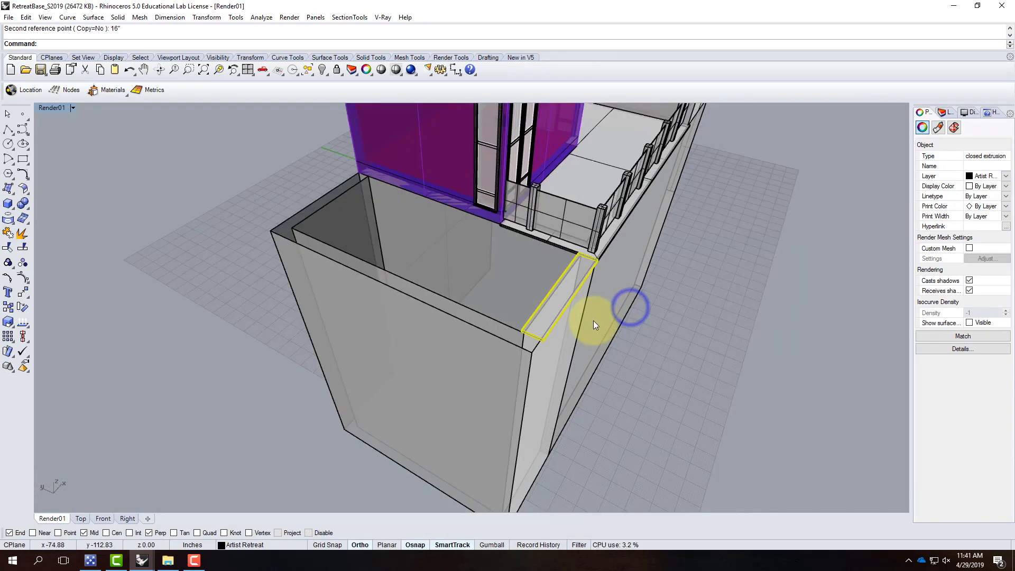
Step: Build a second box cap along the long outer wall, from the short cap's outer corner to the far wall corner, matching its height
{"action": "left_click", "coordinate": [9, 205]}
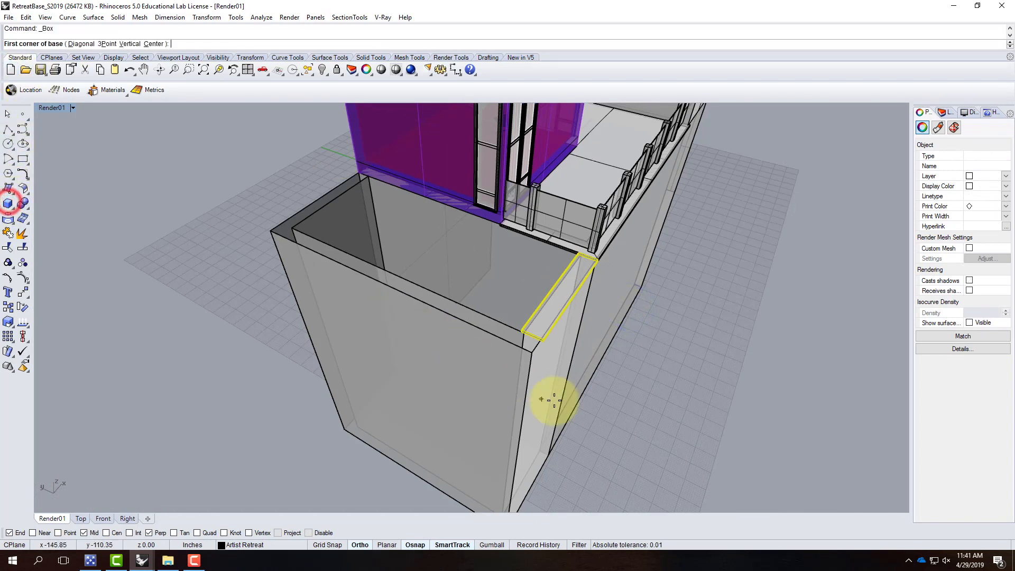
{"action": "left_click", "coordinate": [543, 342]}
{"action": "left_click", "coordinate": [269, 228]}
{"action": "scroll", "coordinate": [522, 328], "scroll_direction": "up", "scroll_amount": 2}
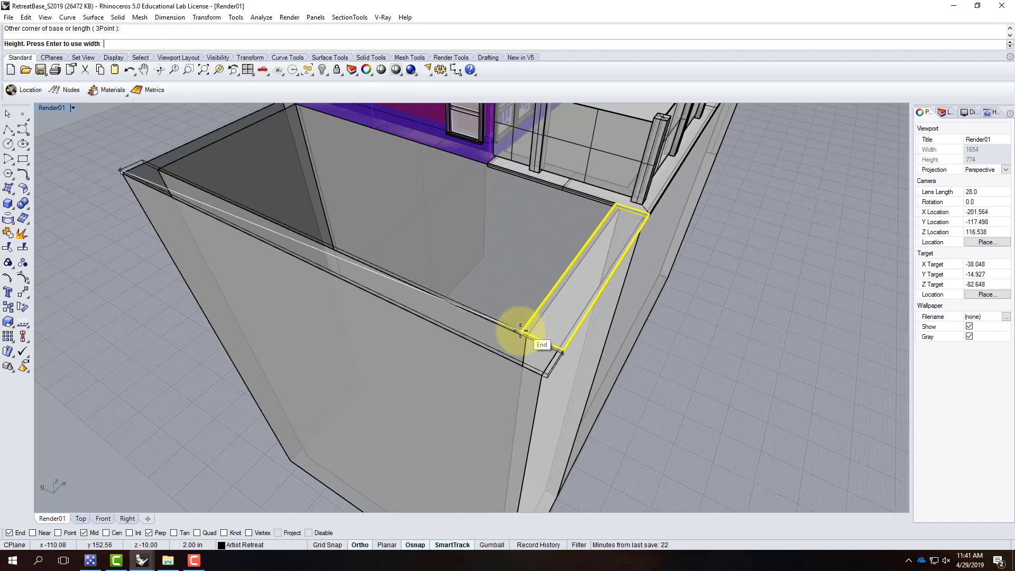
{"action": "left_click", "coordinate": [498, 332]}
Step: Scale the long cap in one direction from its inner edge so it overhangs the wall's outer face
{"action": "left_click", "coordinate": [494, 332]}
{"action": "type", "text": "Sc"}
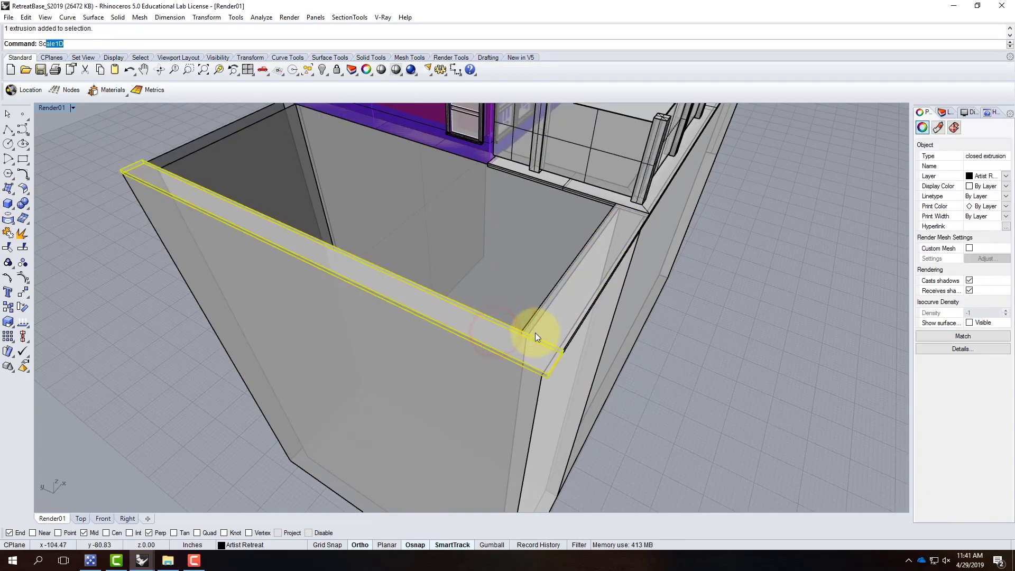
{"action": "type", "text": "ale"}
{"action": "key", "text": "Return"}
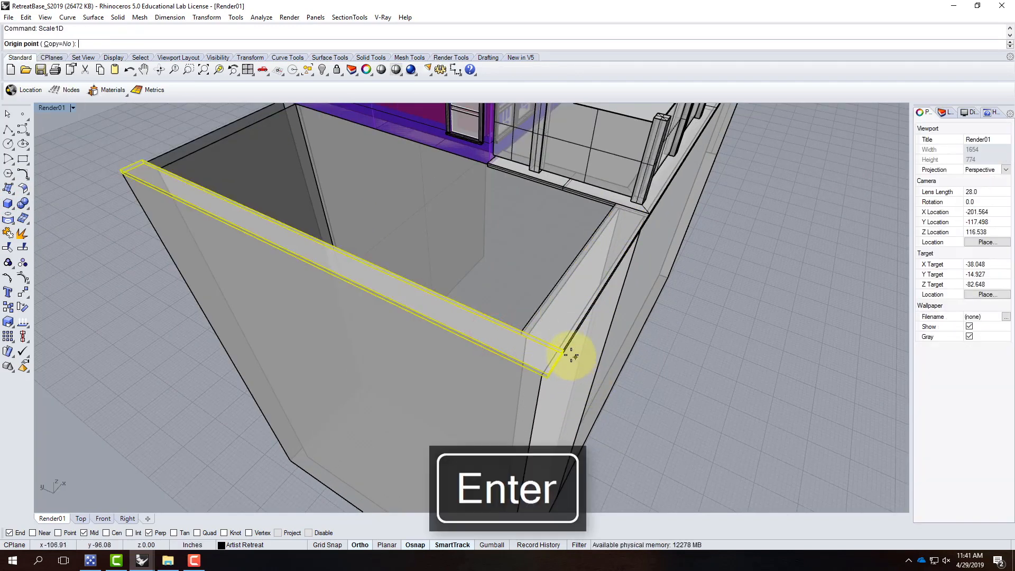
{"action": "left_click", "coordinate": [566, 350]}
{"action": "left_click", "coordinate": [548, 370]}
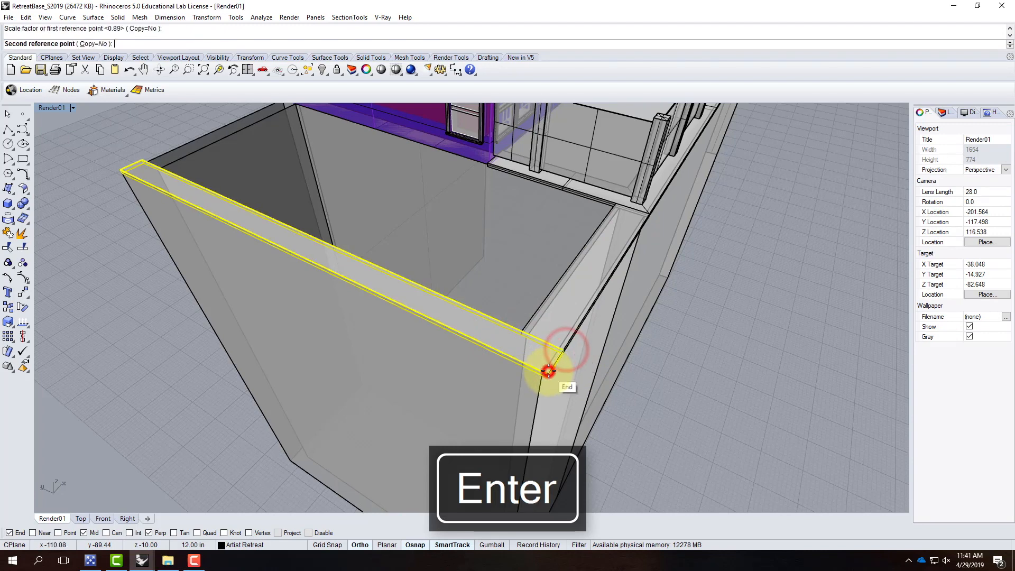
{"action": "type", "text": "1"}
{"action": "key", "text": "Return"}
Step: Widen the long cap inward to 16" with a one-directional scale from its outer edge
{"action": "right_click", "coordinate": [548, 365]}
{"action": "left_click", "coordinate": [543, 377]}
{"action": "left_click", "coordinate": [564, 347]}
{"action": "type", "text": "16\""}
{"action": "key", "text": "Return"}
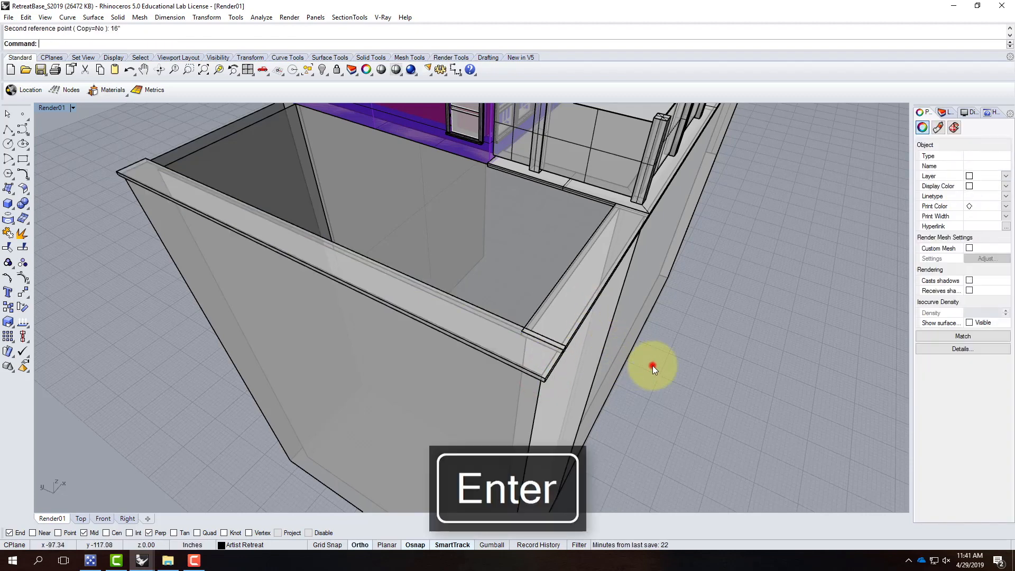
Step: Copy the short cap across the opening onto the opposite short wall, placing it from corner to corner
{"action": "left_click", "coordinate": [653, 366]}
{"action": "right_click_drag", "start_coordinate": [526, 335], "coordinate": [533, 223]}
{"action": "left_click", "coordinate": [532, 224]}
{"action": "left_click", "coordinate": [570, 271]}
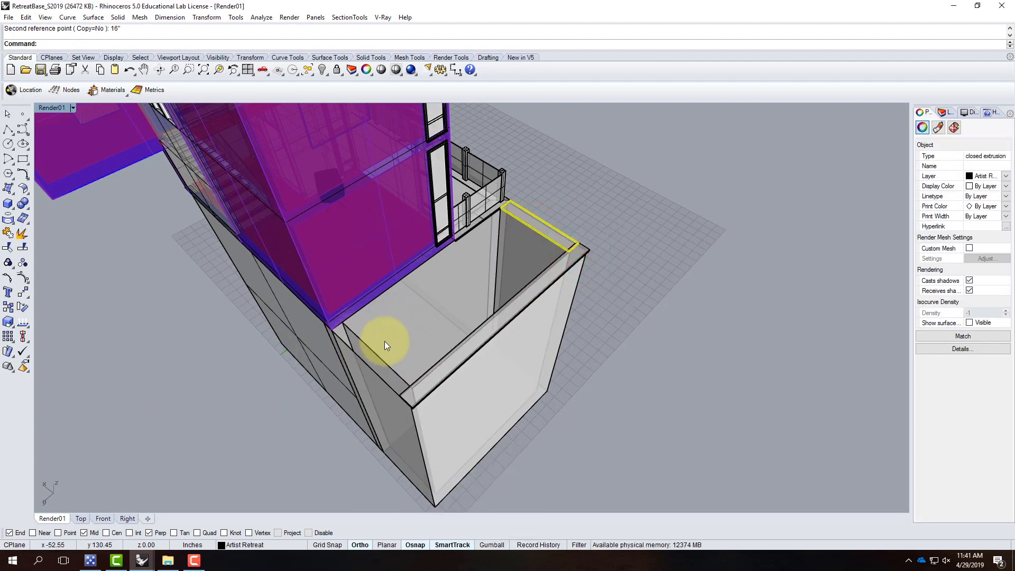
{"action": "type", "text": "opy"}
{"action": "key", "text": "Return"}
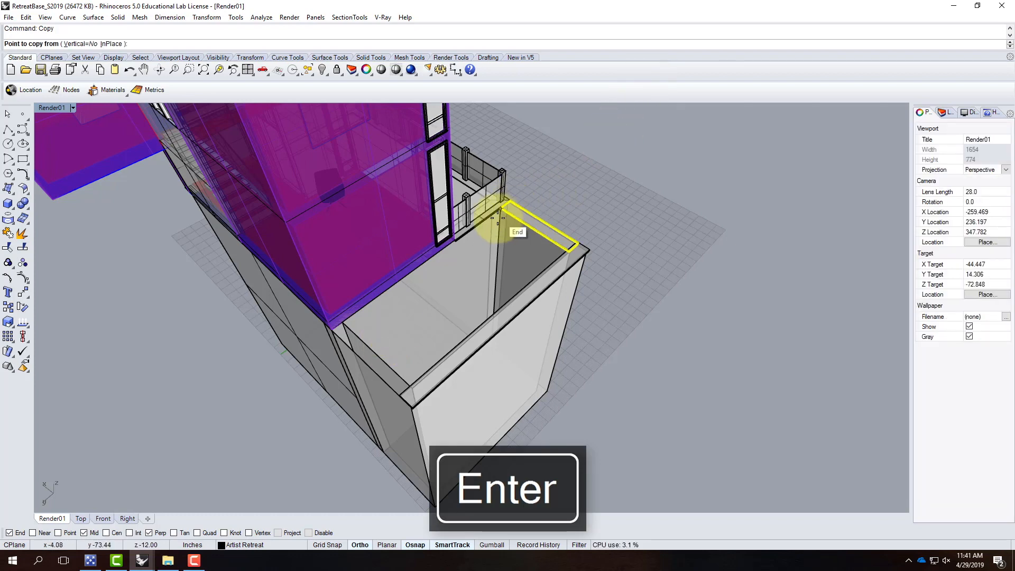
{"action": "scroll", "coordinate": [498, 218], "scroll_direction": "up", "scroll_amount": 3}
{"action": "scroll", "coordinate": [498, 219], "scroll_direction": "up", "scroll_amount": 2}
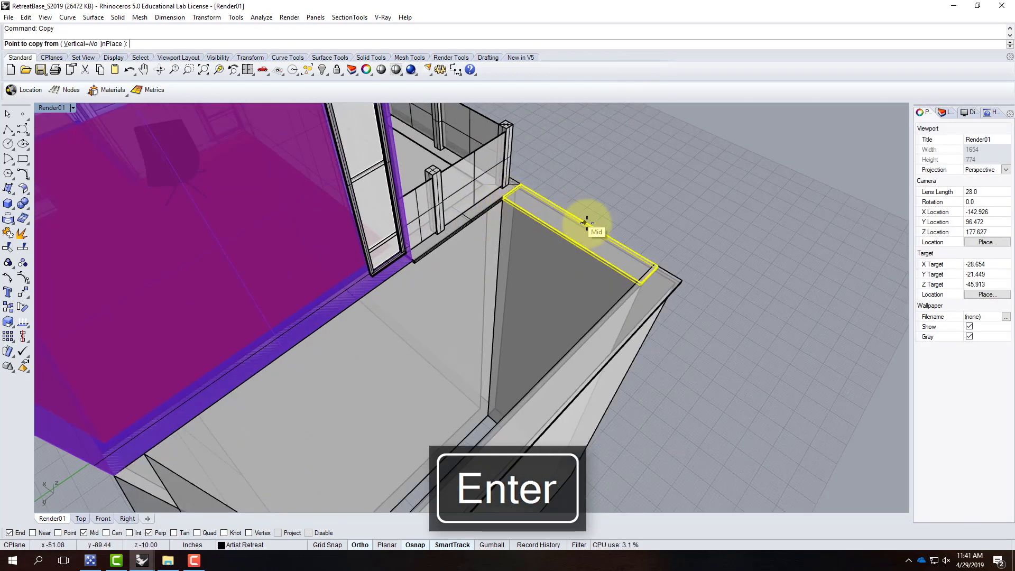
{"action": "right_click_drag", "start_coordinate": [585, 221], "coordinate": [525, 222]}
{"action": "scroll", "coordinate": [568, 229], "scroll_direction": "up", "scroll_amount": 8}
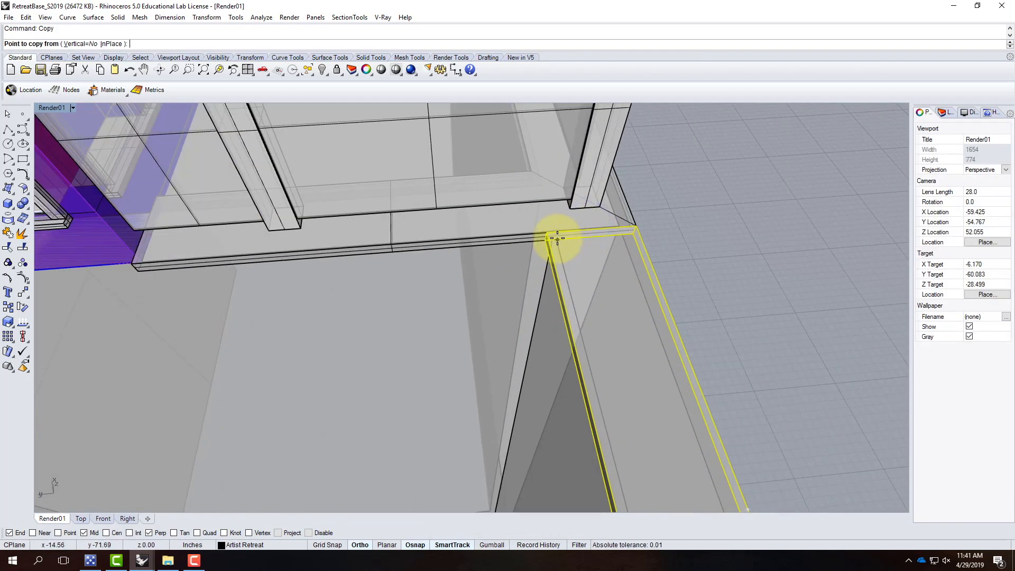
{"action": "left_click", "coordinate": [557, 234]}
{"action": "scroll", "coordinate": [555, 232], "scroll_direction": "down", "scroll_amount": 8}
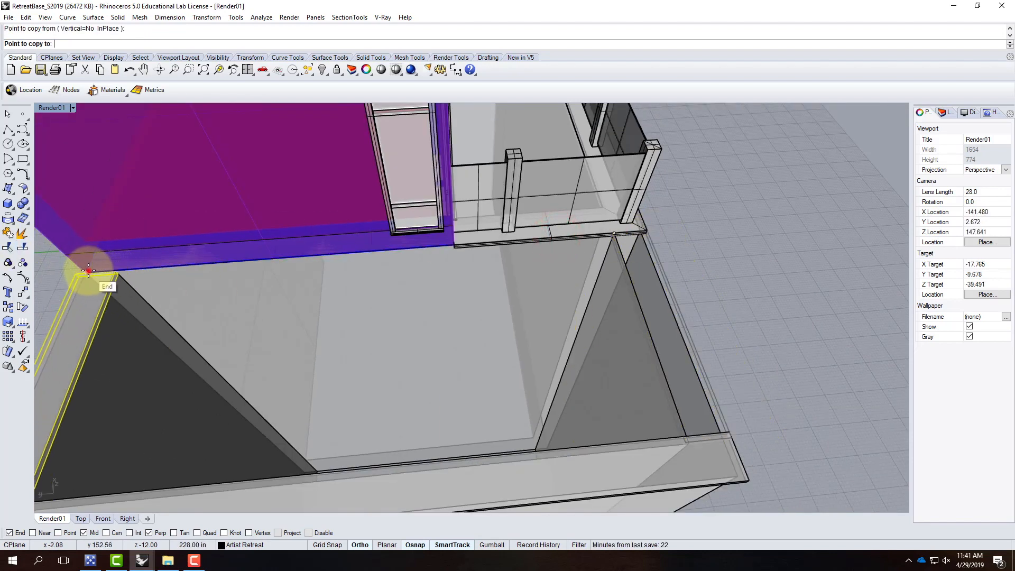
{"action": "left_click", "coordinate": [88, 272]}
{"action": "scroll", "coordinate": [335, 244], "scroll_direction": "down", "scroll_amount": 5}
{"action": "key", "text": "Escape"}
Step: Stretch the long cap lengthwise with Scale1D from its end at the original short cap to the copied cap's outer corner
{"action": "scroll", "coordinate": [228, 338], "scroll_direction": "up", "scroll_amount": 6}
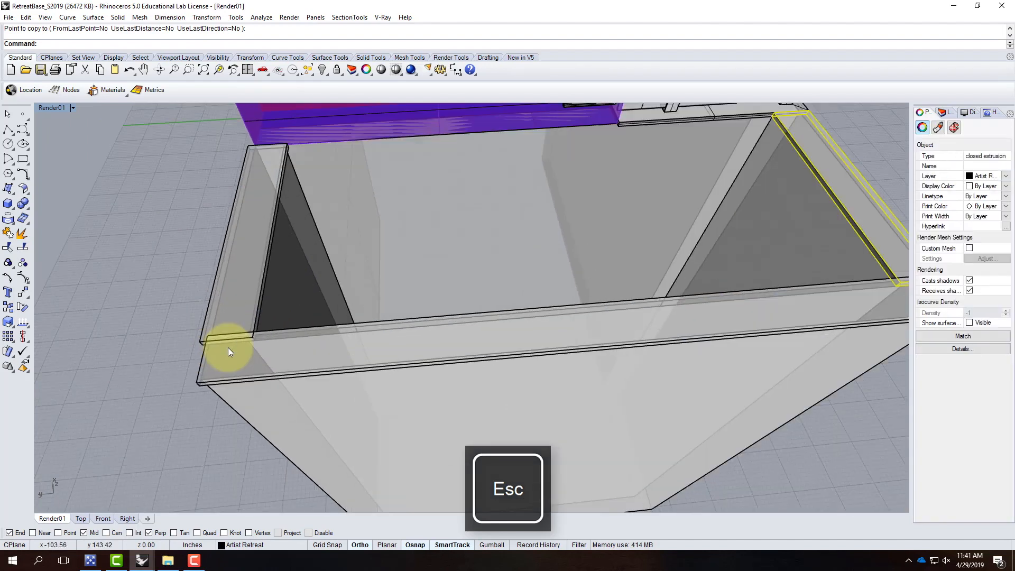
{"action": "left_click", "coordinate": [307, 347]}
{"action": "type", "text": "Scale1D"}
{"action": "key", "text": "Return"}
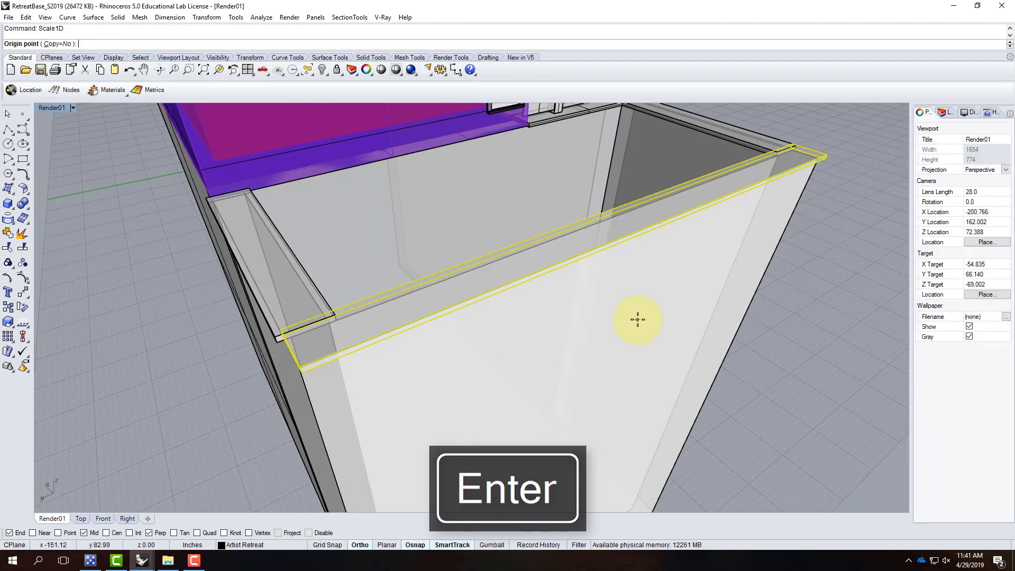
{"action": "left_click", "coordinate": [794, 143]}
{"action": "left_click", "coordinate": [272, 329]}
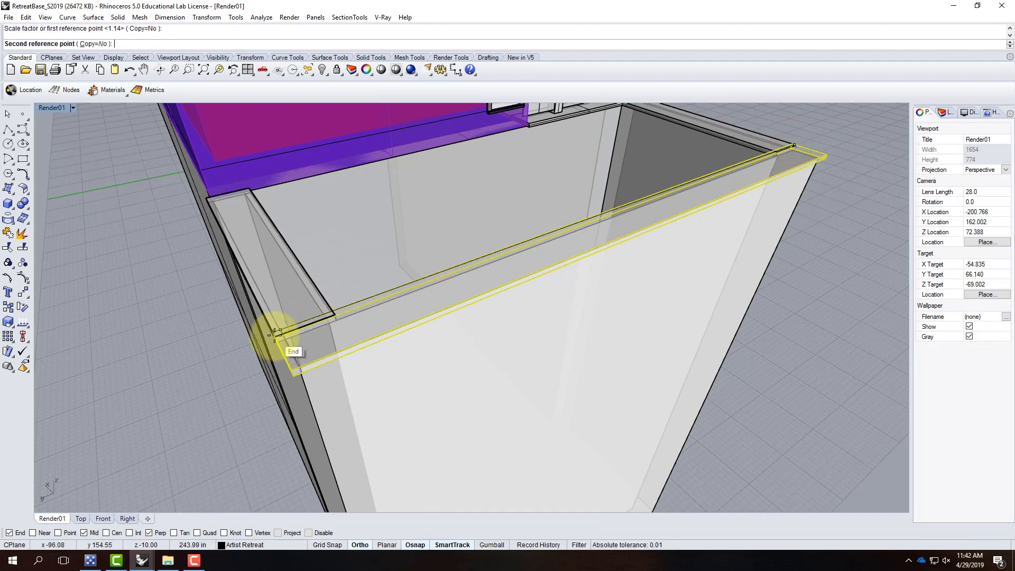
{"action": "left_click", "coordinate": [274, 334]}
Step: Join the long cap and the two short caps into one solid with Boolean Union and select the result
{"action": "scroll", "coordinate": [388, 320], "scroll_direction": "down", "scroll_amount": 5}
{"action": "scroll", "coordinate": [414, 259], "scroll_direction": "up", "scroll_amount": 4}
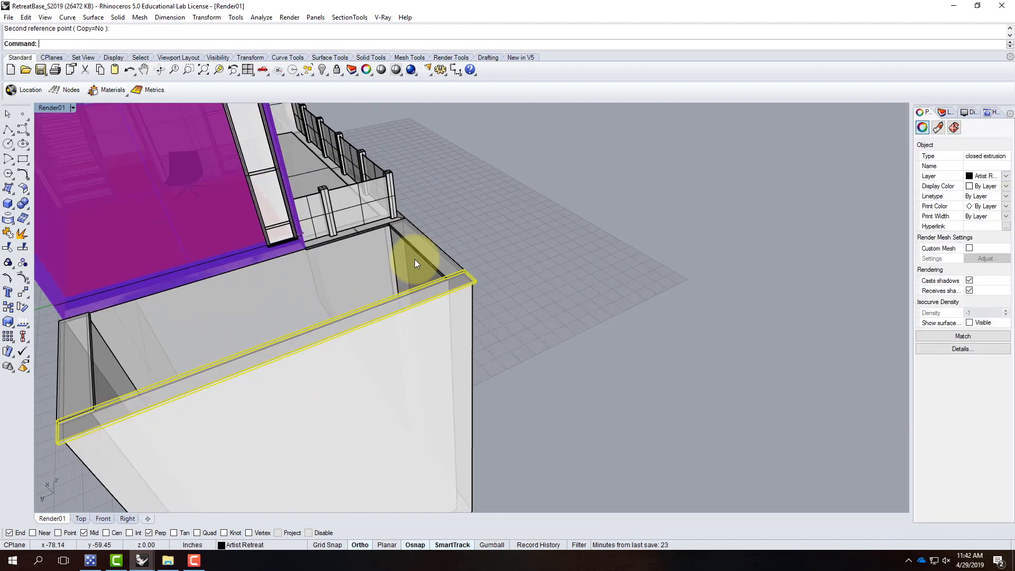
{"action": "left_click", "coordinate": [499, 271]}
{"action": "left_click", "coordinate": [444, 295]}
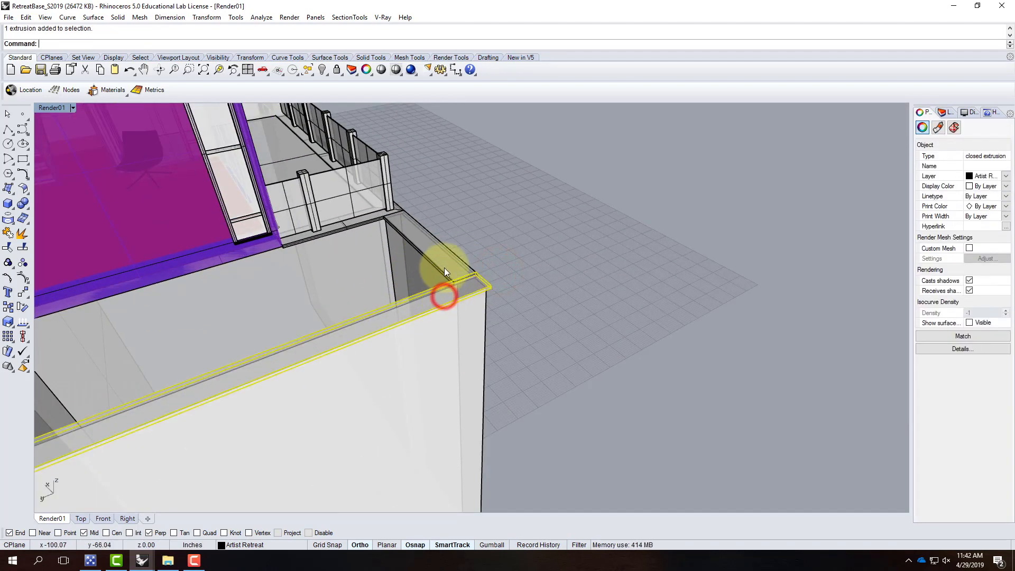
{"action": "left_click", "coordinate": [444, 264], "text": "shift"}
{"action": "right_click_drag", "start_coordinate": [518, 213], "coordinate": [324, 277]}
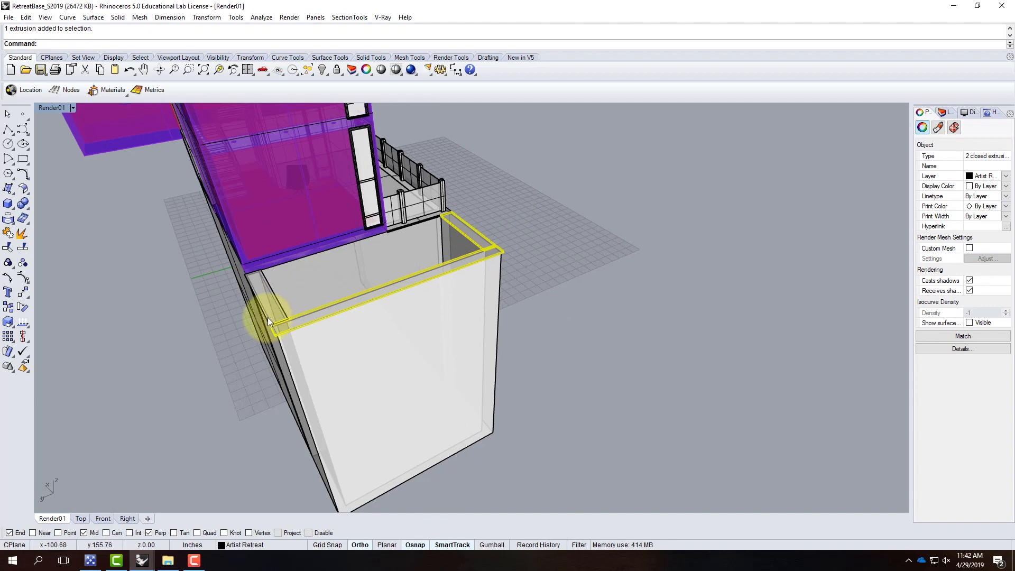
{"action": "scroll", "coordinate": [274, 312], "scroll_direction": "up", "scroll_amount": 3}
{"action": "left_click", "coordinate": [281, 303], "text": "shift"}
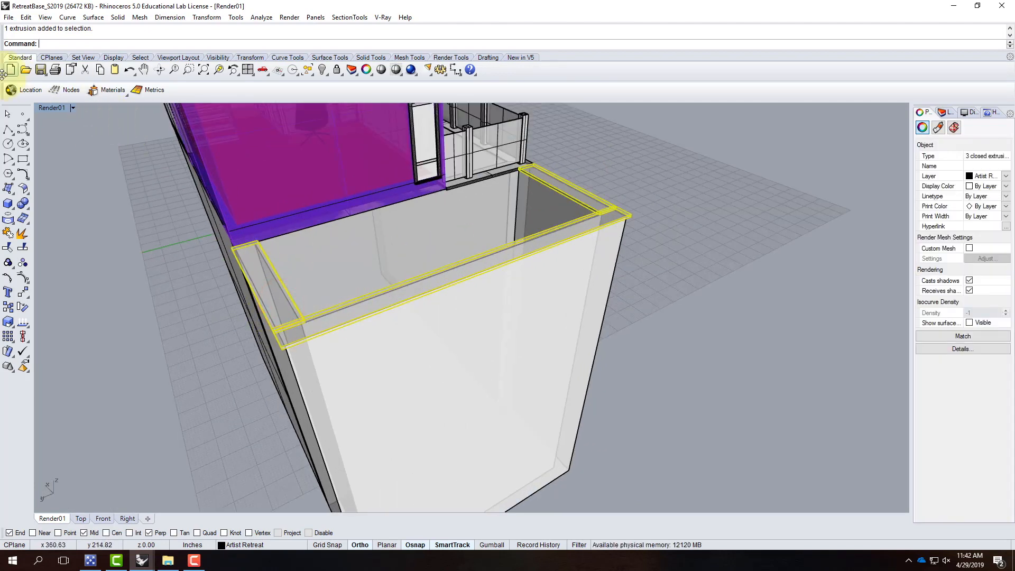
{"action": "left_click", "coordinate": [24, 204]}
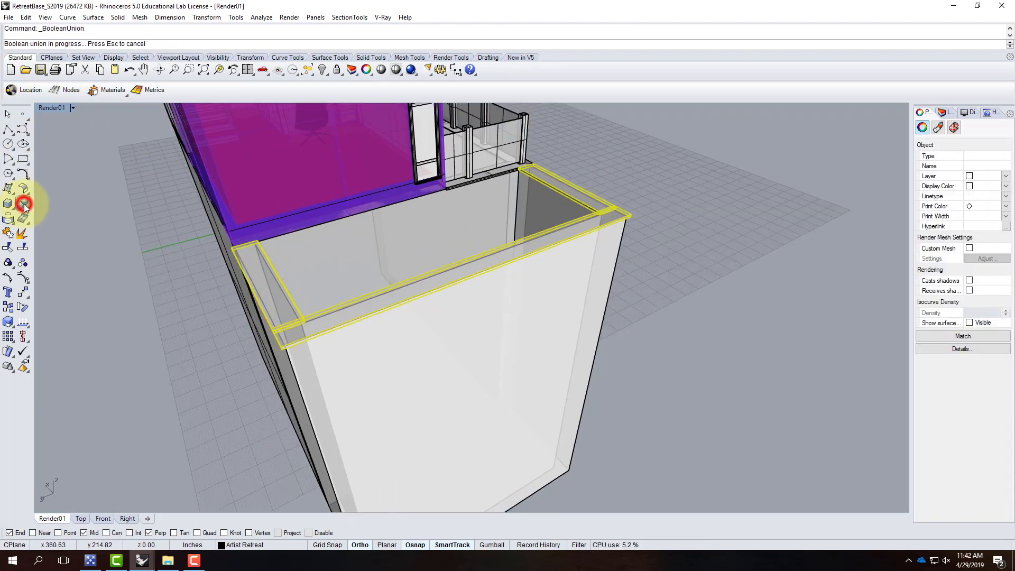
{"action": "right_click_drag", "start_coordinate": [750, 220], "coordinate": [490, 313]}
{"action": "left_click", "coordinate": [491, 313]}
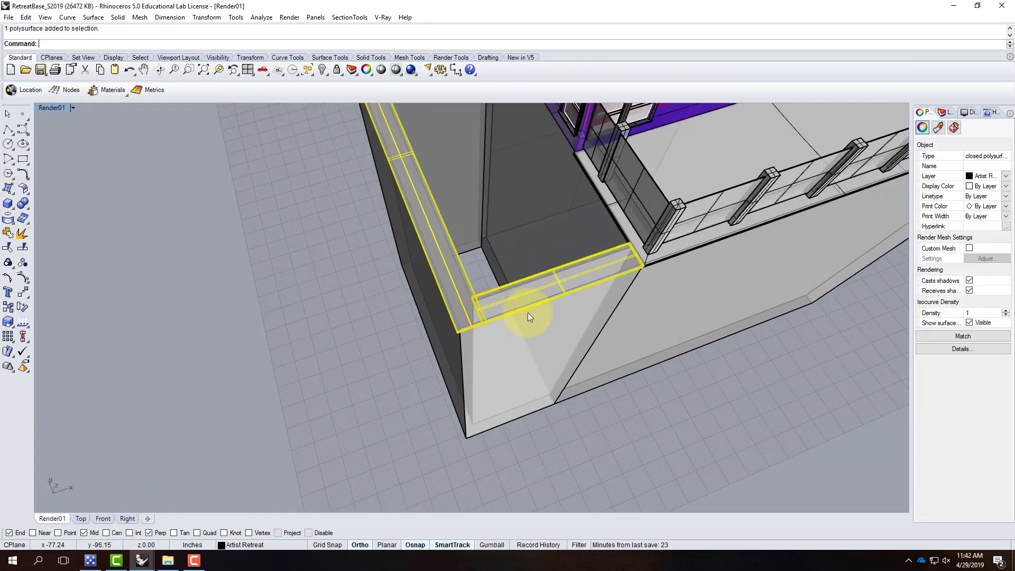
Step: Hide the two glass railing panels and the post between them on the deck edge facing the walled volume
{"action": "right_click_drag", "start_coordinate": [548, 369], "coordinate": [617, 353]}
{"action": "scroll", "coordinate": [601, 235], "scroll_direction": "up", "scroll_amount": 3}
{"action": "left_click", "coordinate": [601, 234]}
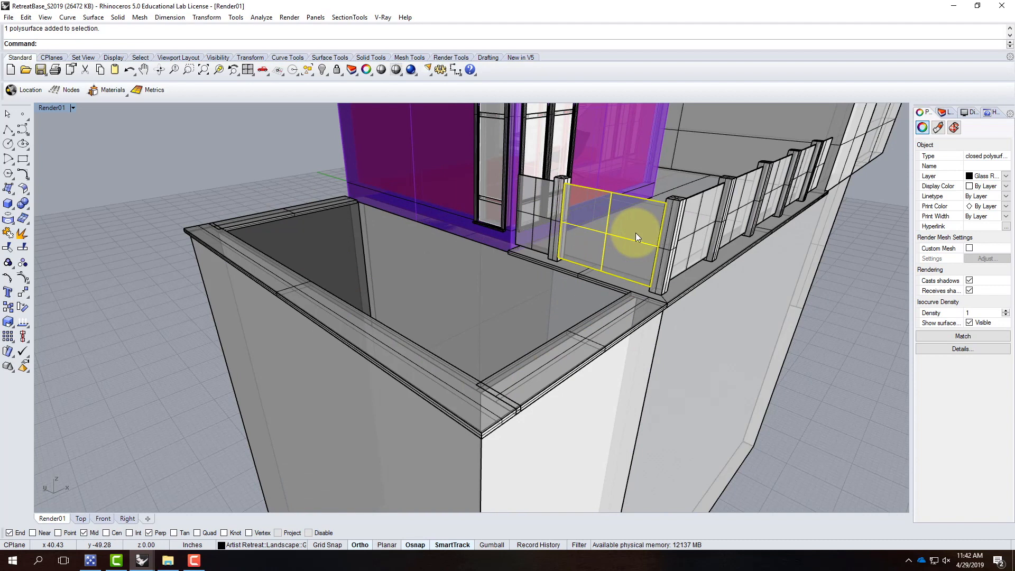
{"action": "left_click", "coordinate": [556, 209], "text": "shift"}
{"action": "left_click", "coordinate": [536, 211], "text": "shift"}
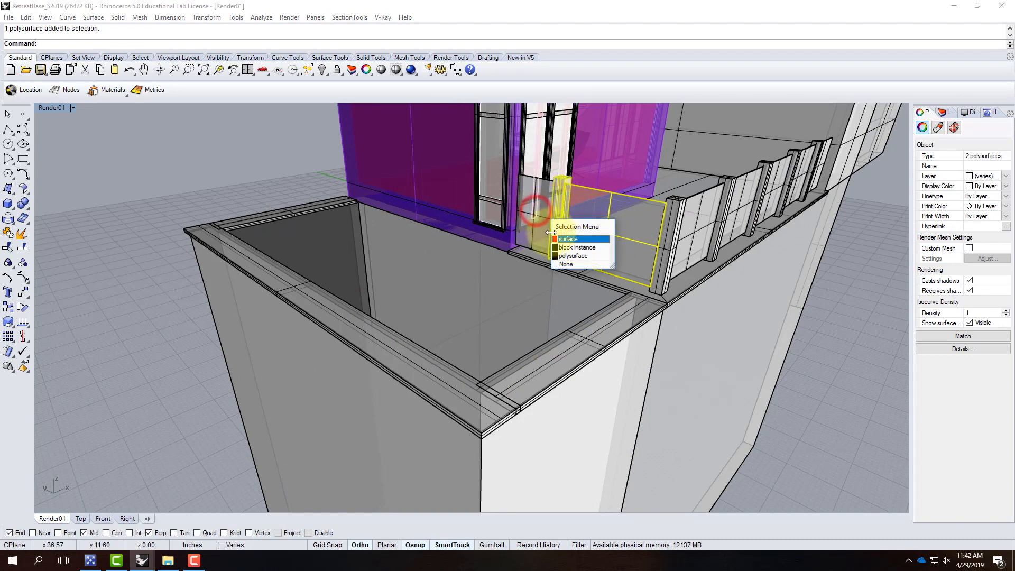
{"action": "left_click", "coordinate": [570, 264]}
{"action": "left_click", "coordinate": [531, 211], "text": "shift"}
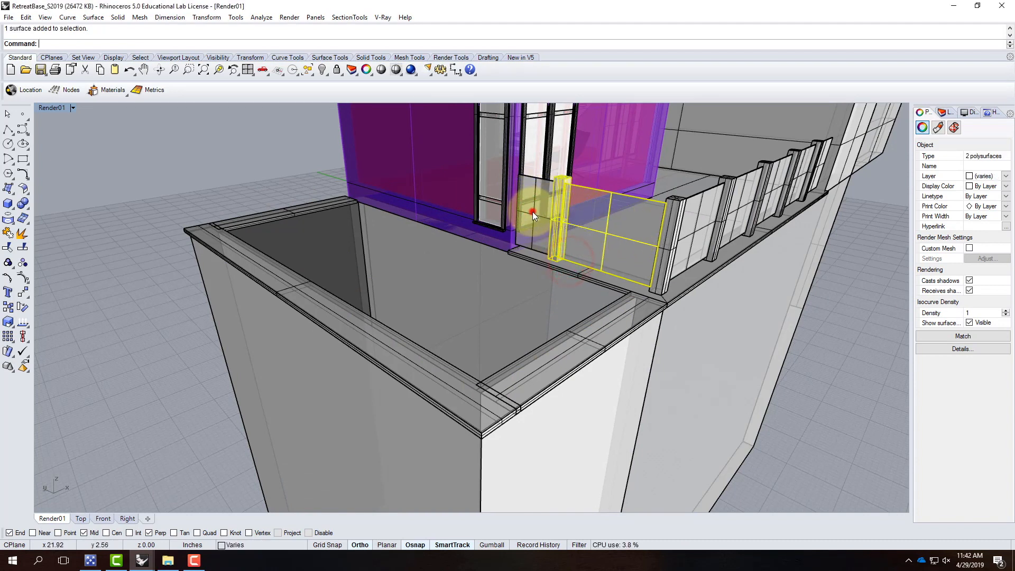
{"action": "left_click", "coordinate": [533, 225], "text": "shift"}
{"action": "left_click", "coordinate": [536, 159], "text": "ctrl"}
{"action": "type", "text": "hide"}
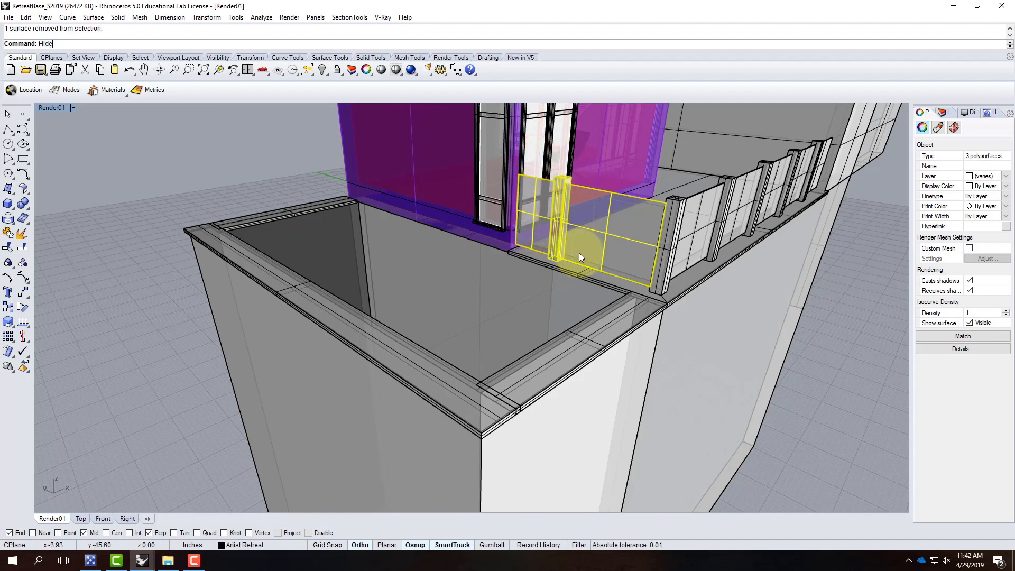
{"action": "key", "text": "Return"}
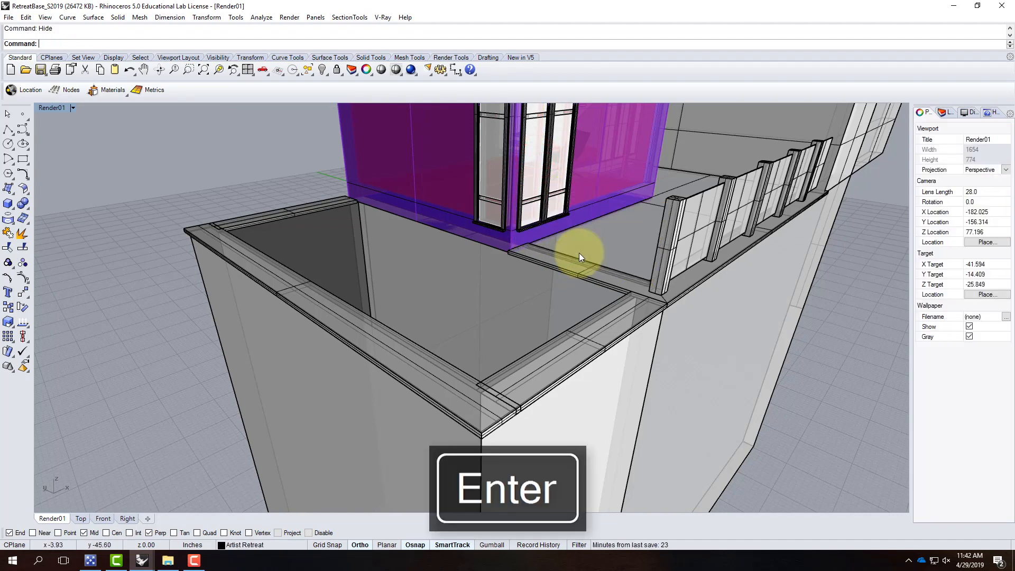
{"action": "scroll", "coordinate": [646, 303], "scroll_direction": "down", "scroll_amount": 4}
{"action": "right_click_drag", "start_coordinate": [732, 347], "coordinate": [772, 356]}
{"action": "scroll", "coordinate": [437, 254], "scroll_direction": "up", "scroll_amount": 4}
{"action": "right_click_drag", "start_coordinate": [304, 270], "coordinate": [307, 245]}
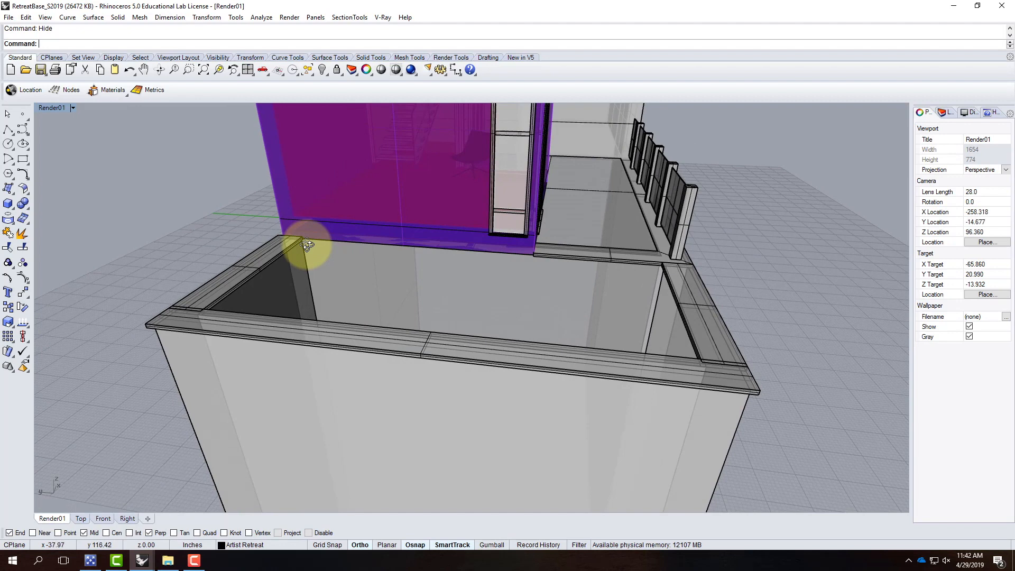
{"action": "scroll", "coordinate": [313, 265], "scroll_direction": "up", "scroll_amount": 4}
{"action": "right_click_drag", "start_coordinate": [346, 277], "coordinate": [333, 339]}
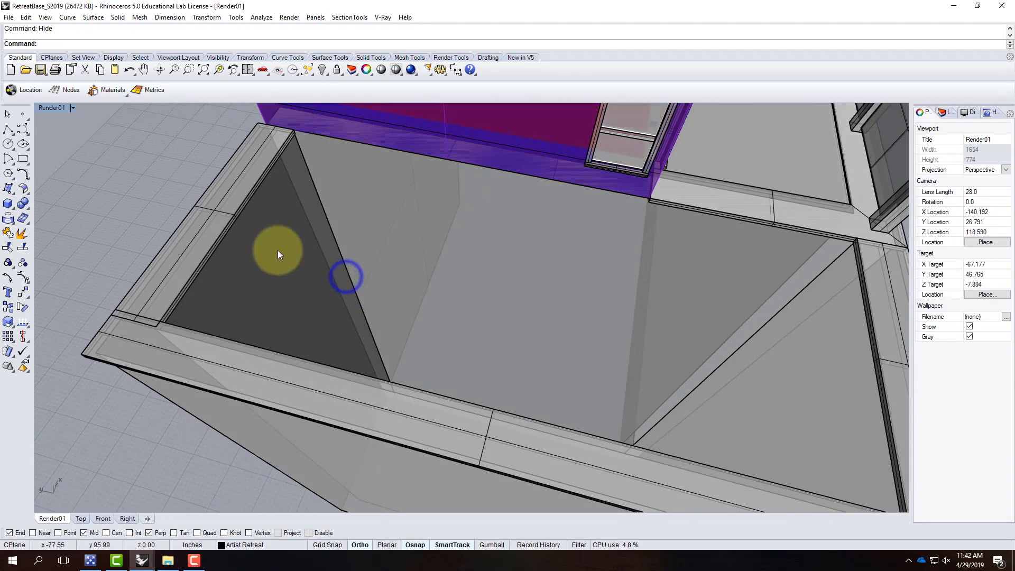
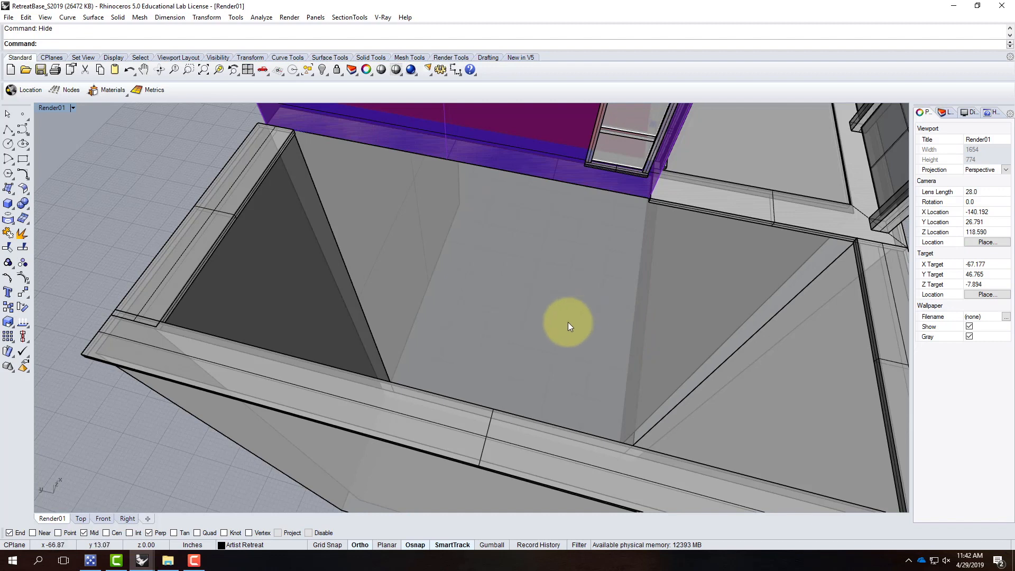
{"action": "left_click", "coordinate": [7, 132]}
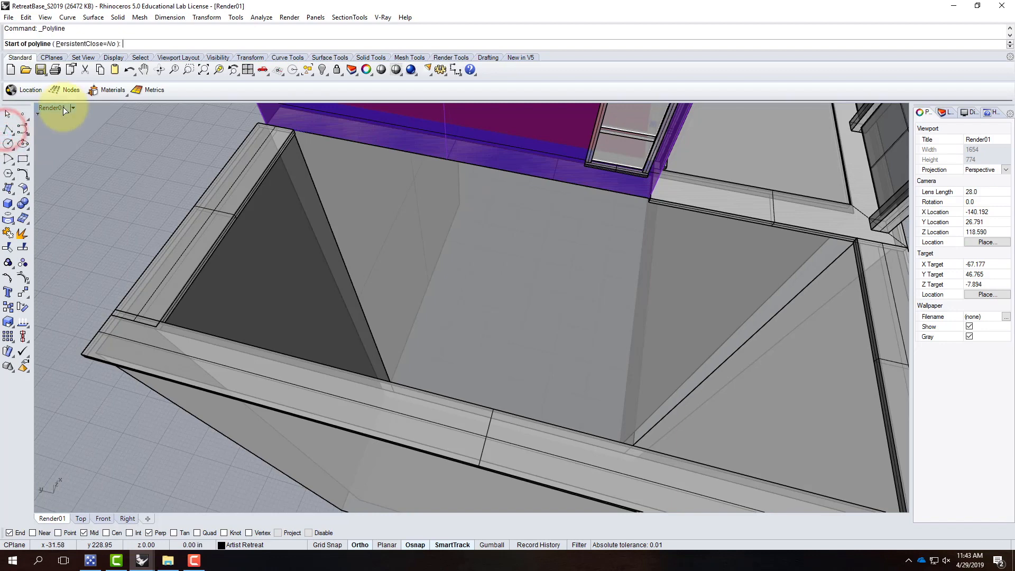
{"action": "double_click", "coordinate": [62, 107]}
{"action": "scroll", "coordinate": [316, 331], "scroll_direction": "down", "scroll_amount": 10}
{"action": "scroll", "coordinate": [403, 340], "scroll_direction": "down", "scroll_amount": 6}
{"action": "scroll", "coordinate": [227, 333], "scroll_direction": "down", "scroll_amount": 6}
{"action": "scroll", "coordinate": [227, 333], "scroll_direction": "down", "scroll_amount": 6}
{"action": "scroll", "coordinate": [286, 334], "scroll_direction": "down", "scroll_amount": 4}
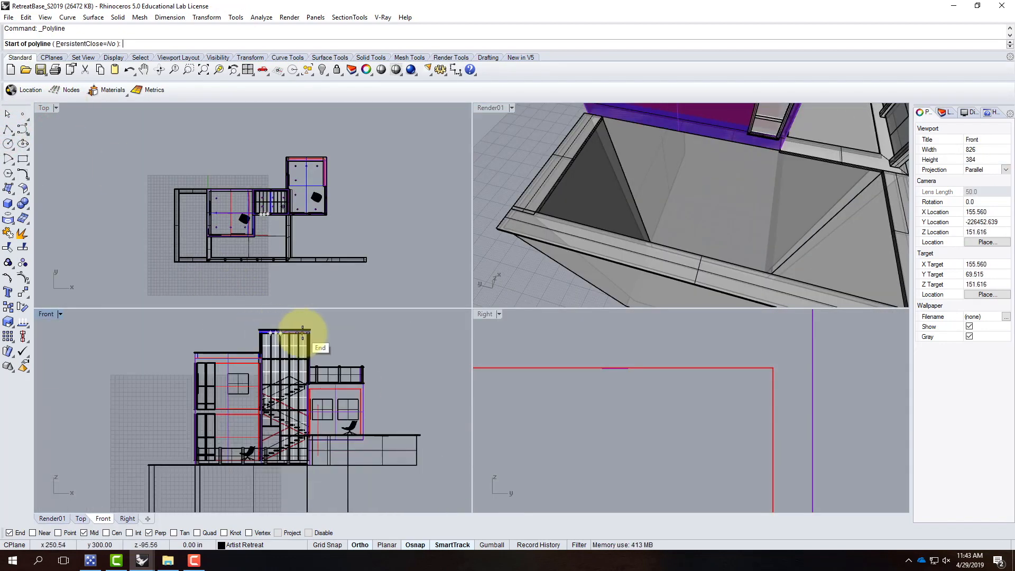
{"action": "scroll", "coordinate": [709, 365], "scroll_direction": "down", "scroll_amount": 6}
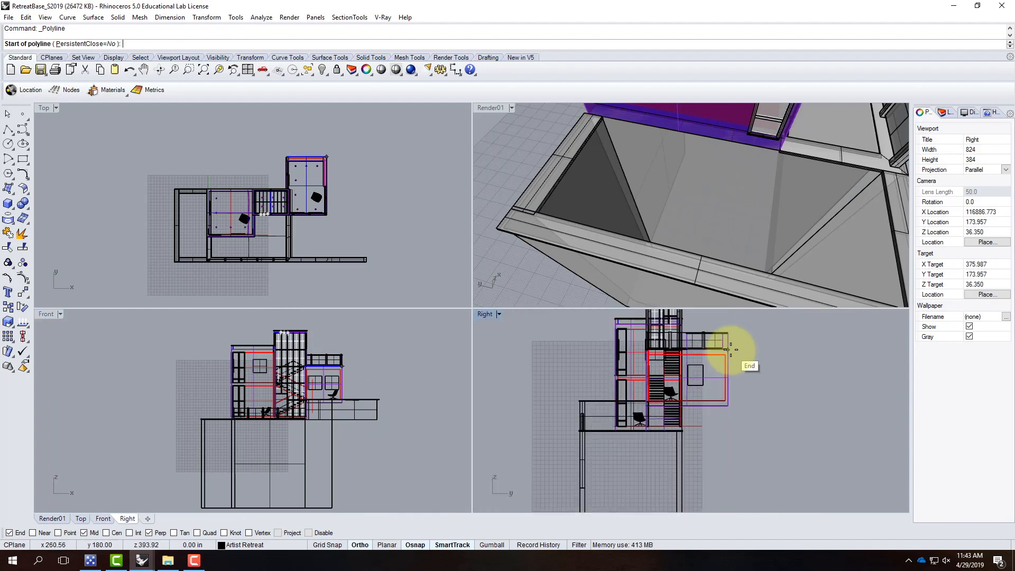
{"action": "scroll", "coordinate": [627, 456], "scroll_direction": "up", "scroll_amount": 2}
{"action": "scroll", "coordinate": [550, 422], "scroll_direction": "up", "scroll_amount": 2}
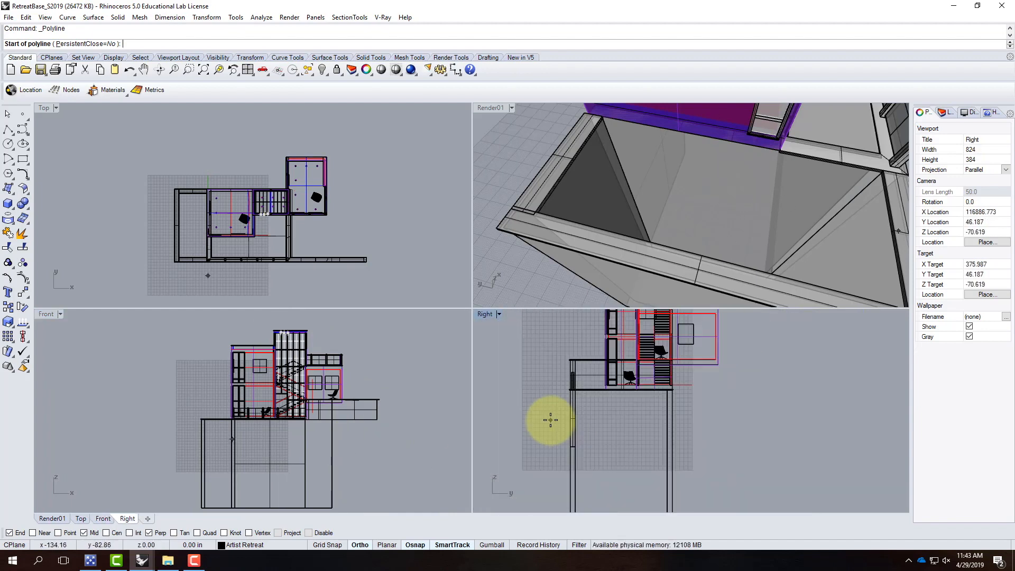
{"action": "scroll", "coordinate": [608, 412], "scroll_direction": "up", "scroll_amount": 2}
{"action": "scroll", "coordinate": [670, 402], "scroll_direction": "up", "scroll_amount": 2}
{"action": "scroll", "coordinate": [774, 435], "scroll_direction": "down", "scroll_amount": 2}
{"action": "scroll", "coordinate": [707, 425], "scroll_direction": "up", "scroll_amount": 2}
{"action": "scroll", "coordinate": [692, 433], "scroll_direction": "up", "scroll_amount": 2}
{"action": "scroll", "coordinate": [720, 412], "scroll_direction": "up", "scroll_amount": 1}
{"action": "scroll", "coordinate": [720, 412], "scroll_direction": "up", "scroll_amount": 2}
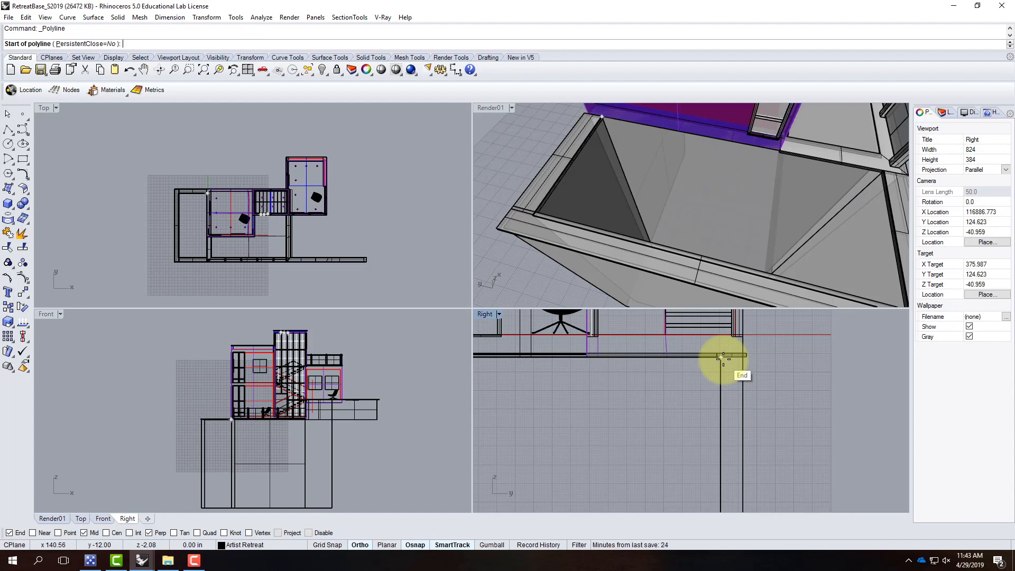
{"action": "key", "text": "Escape"}
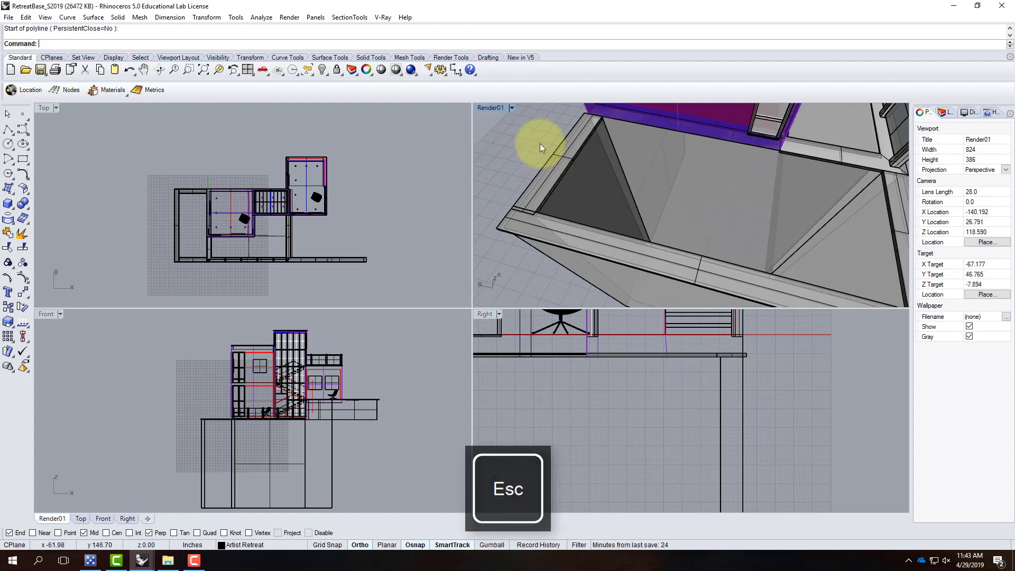
Step: Begin a 3-point construction plane in the Render01 view with its origin at the midpoint of the basin end wall's inner edge
{"action": "left_click", "coordinate": [512, 108]}
{"action": "double_click", "coordinate": [486, 107]}
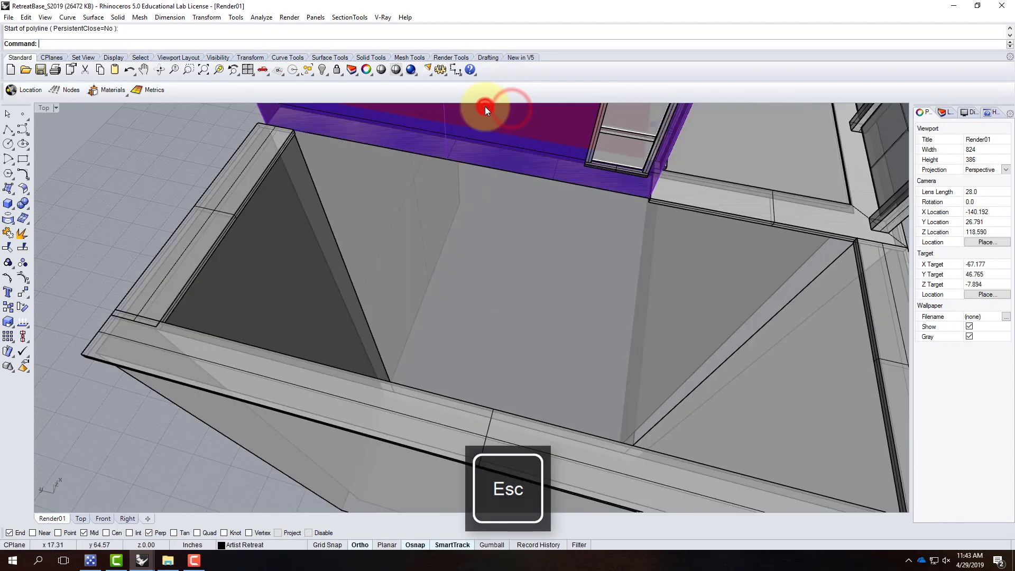
{"action": "right_click_drag", "start_coordinate": [367, 362], "coordinate": [272, 254]}
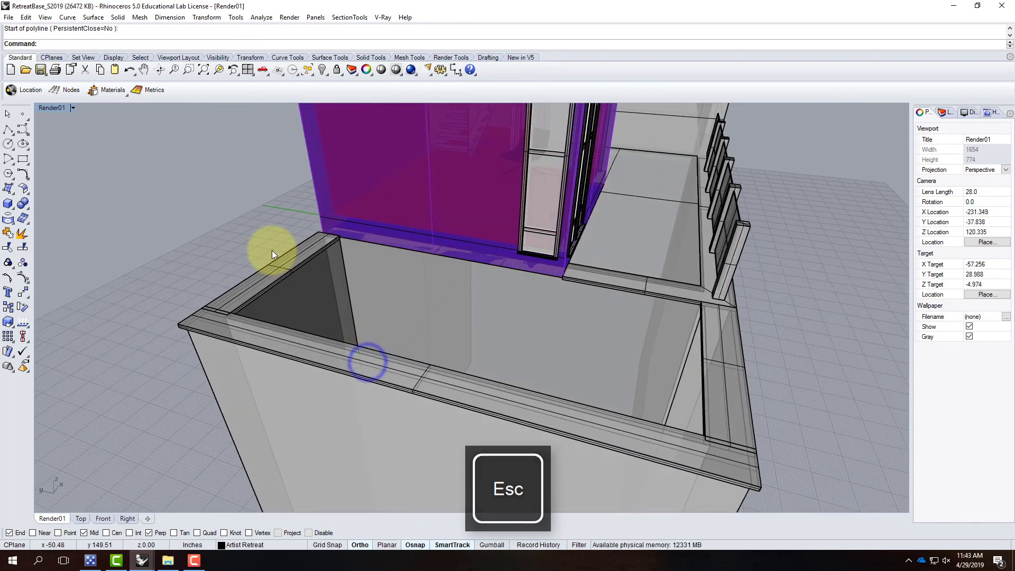
{"action": "left_click", "coordinate": [72, 107]}
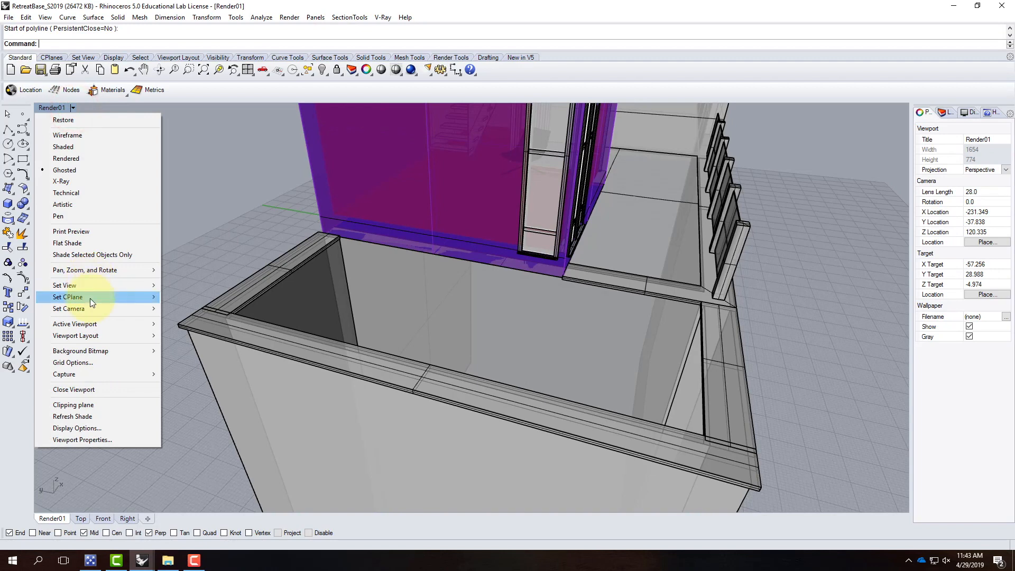
{"action": "mouse_move", "coordinate": [89, 297]}
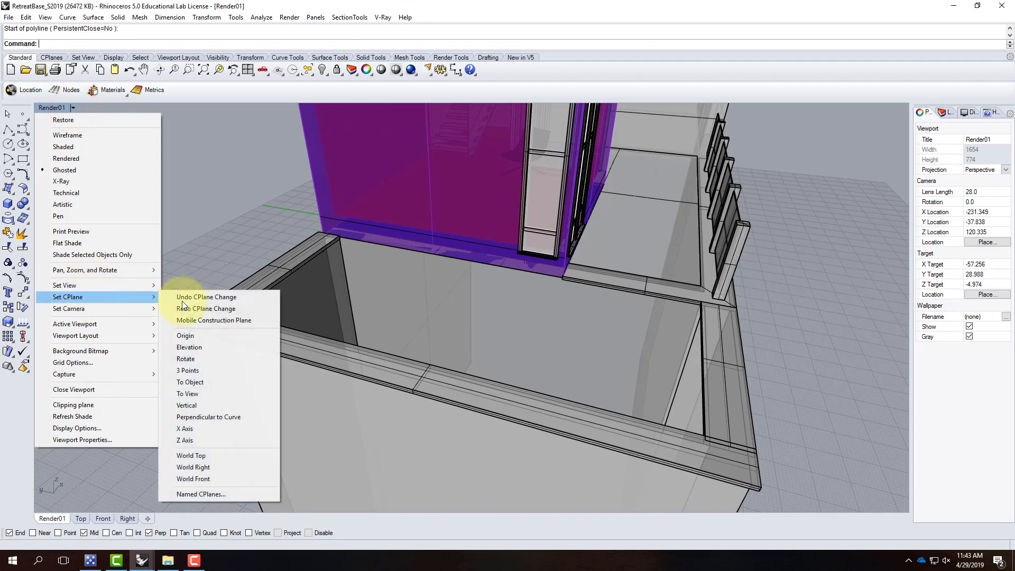
{"action": "left_click", "coordinate": [204, 371]}
{"action": "scroll", "coordinate": [288, 270], "scroll_direction": "up", "scroll_amount": 4}
{"action": "scroll", "coordinate": [285, 273], "scroll_direction": "up", "scroll_amount": 3}
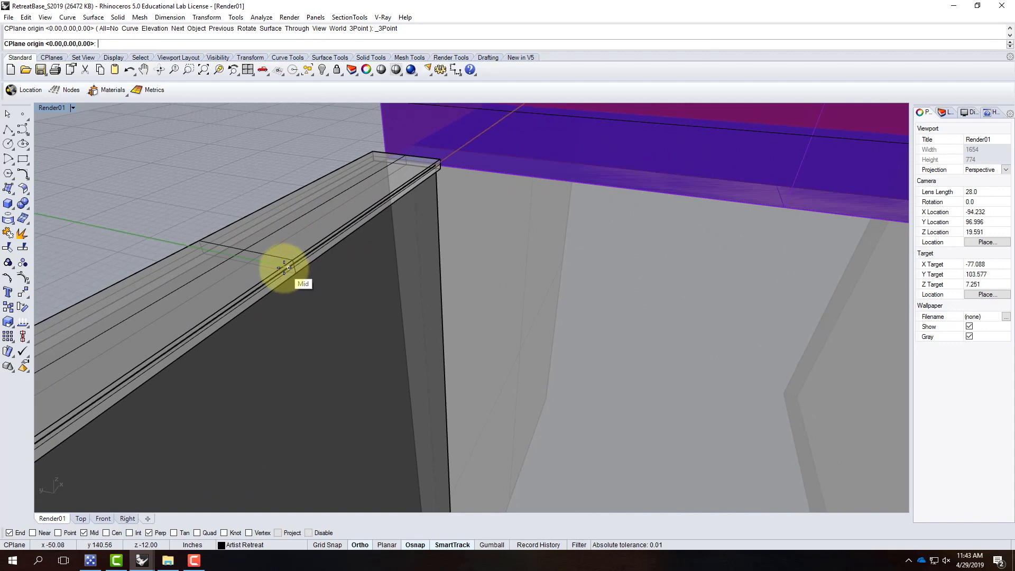
{"action": "left_click", "coordinate": [287, 269]}
Step: Orient the construction plane vertically, with its X axis running along the basin's length toward the opposite end wall
{"action": "scroll", "coordinate": [259, 211], "scroll_direction": "down", "scroll_amount": 15}
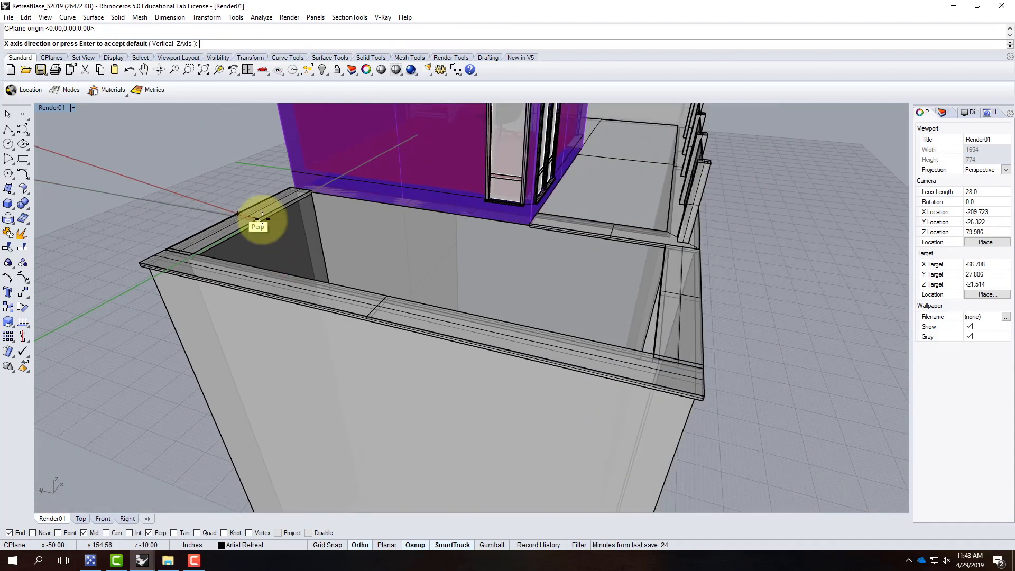
{"action": "right_click", "coordinate": [692, 334]}
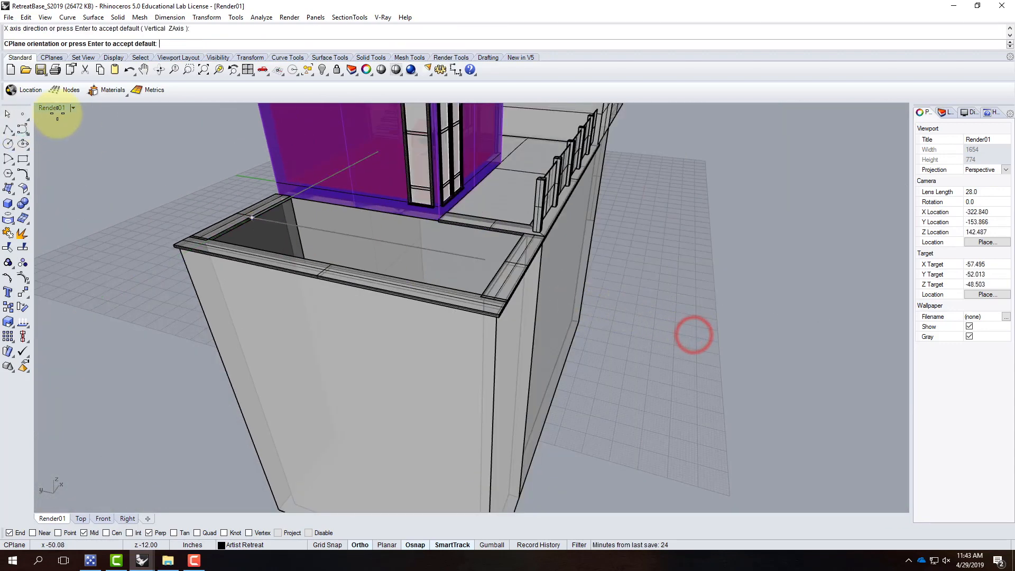
{"action": "double_click", "coordinate": [56, 110]}
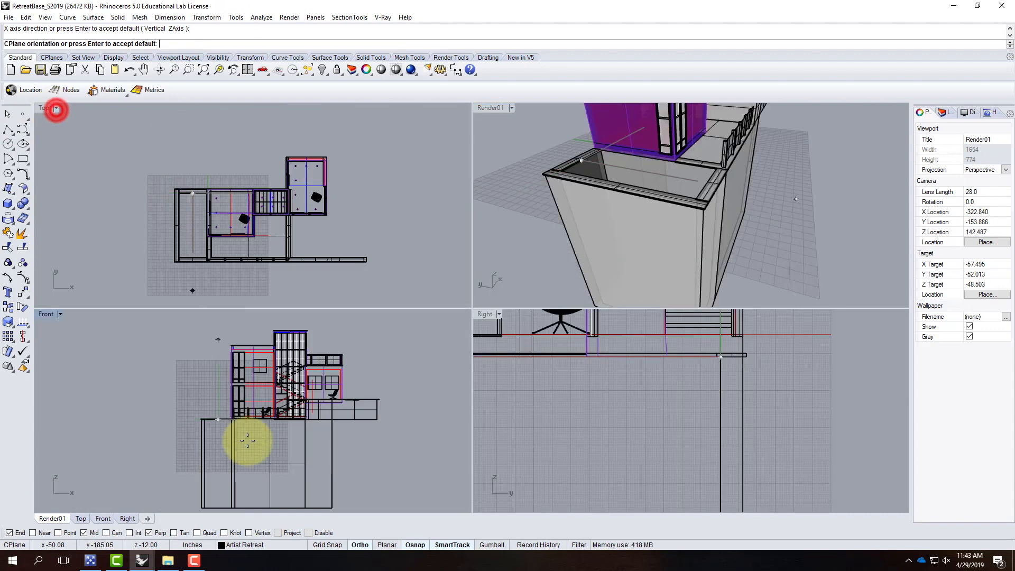
{"action": "left_click", "coordinate": [192, 335]}
{"action": "right_click_drag", "start_coordinate": [674, 239], "coordinate": [687, 216]}
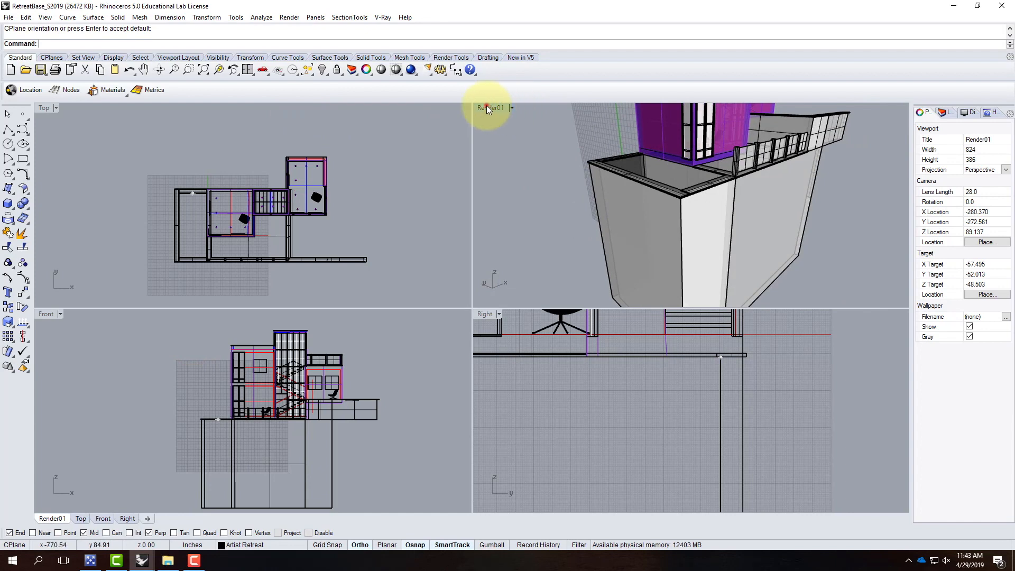
Step: Start an interpolated curve at the construction plane origin and place its second point straight down inside the basin
{"action": "double_click", "coordinate": [487, 106]}
{"action": "scroll", "coordinate": [198, 214], "scroll_direction": "up", "scroll_amount": 3}
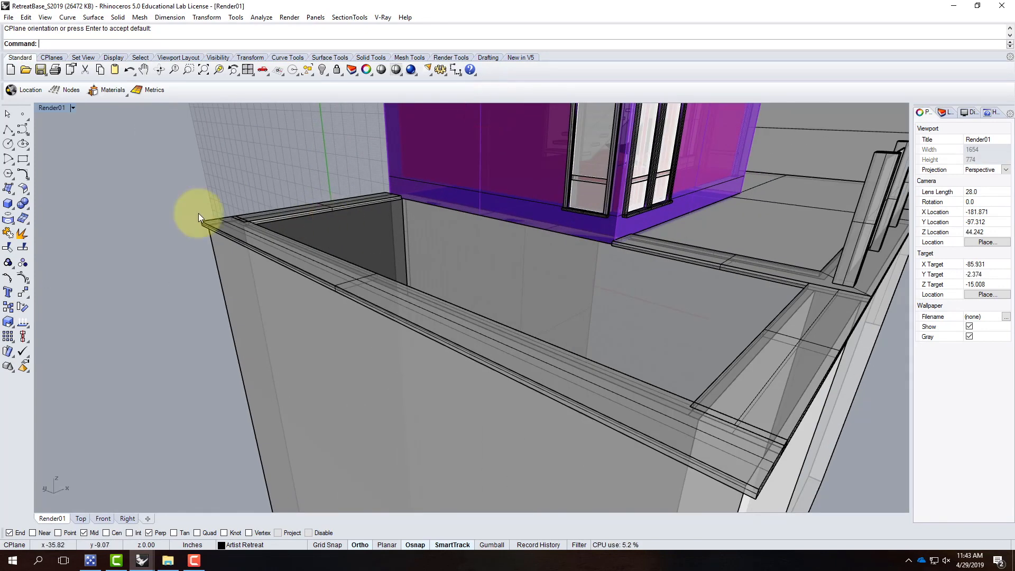
{"action": "left_click", "coordinate": [26, 131]}
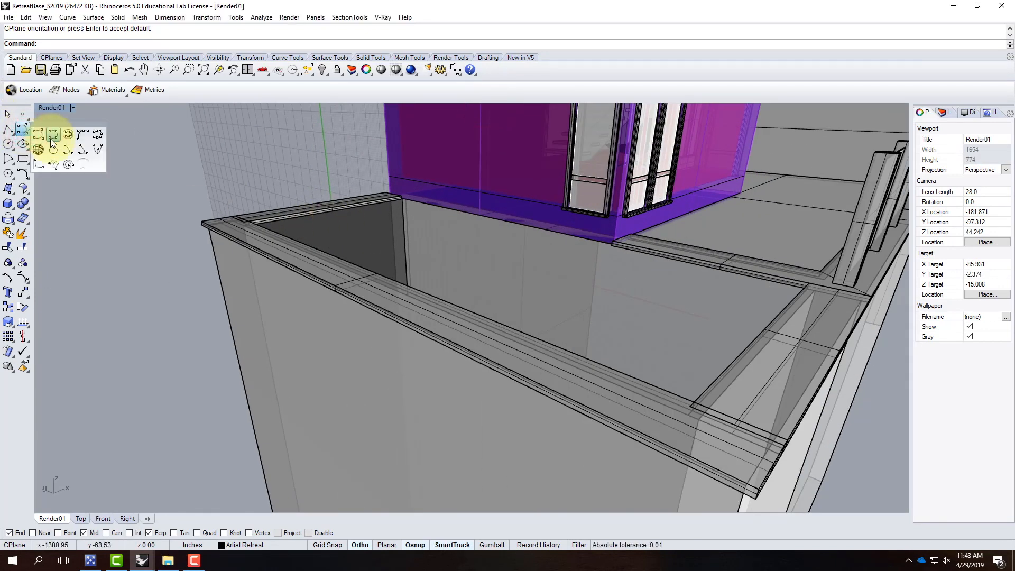
{"action": "left_click", "coordinate": [52, 138]}
{"action": "scroll", "coordinate": [349, 216], "scroll_direction": "up", "scroll_amount": 4}
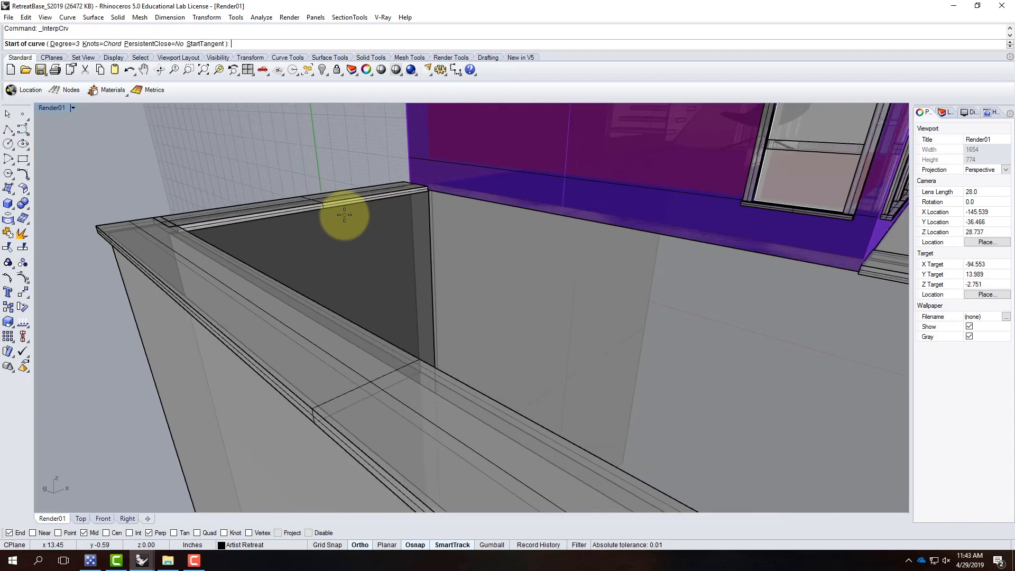
{"action": "left_click", "coordinate": [320, 206]}
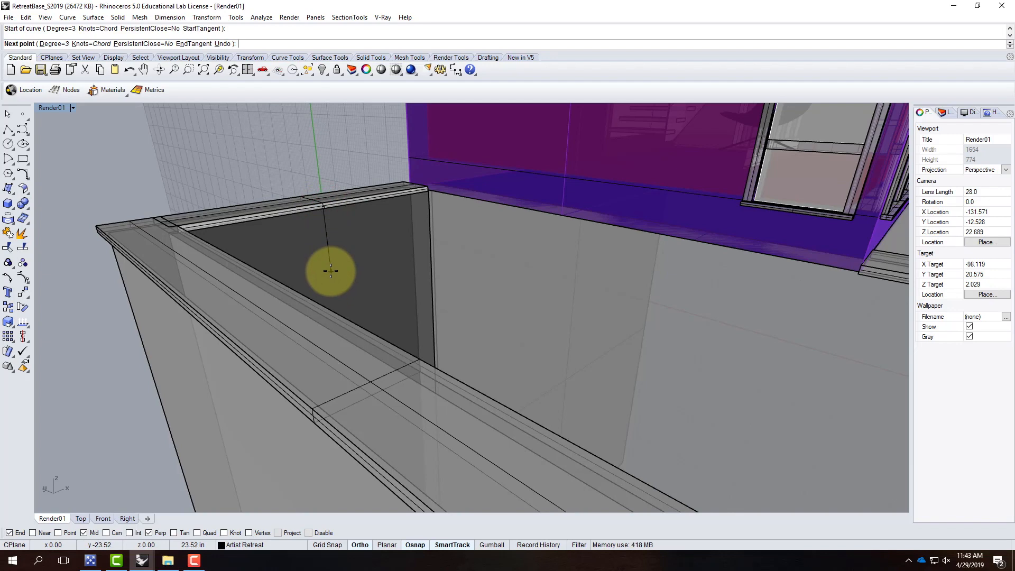
{"action": "key", "text": "Return"}
{"action": "left_click", "coordinate": [339, 279]}
{"action": "scroll", "coordinate": [336, 288], "scroll_direction": "down", "scroll_amount": 3}
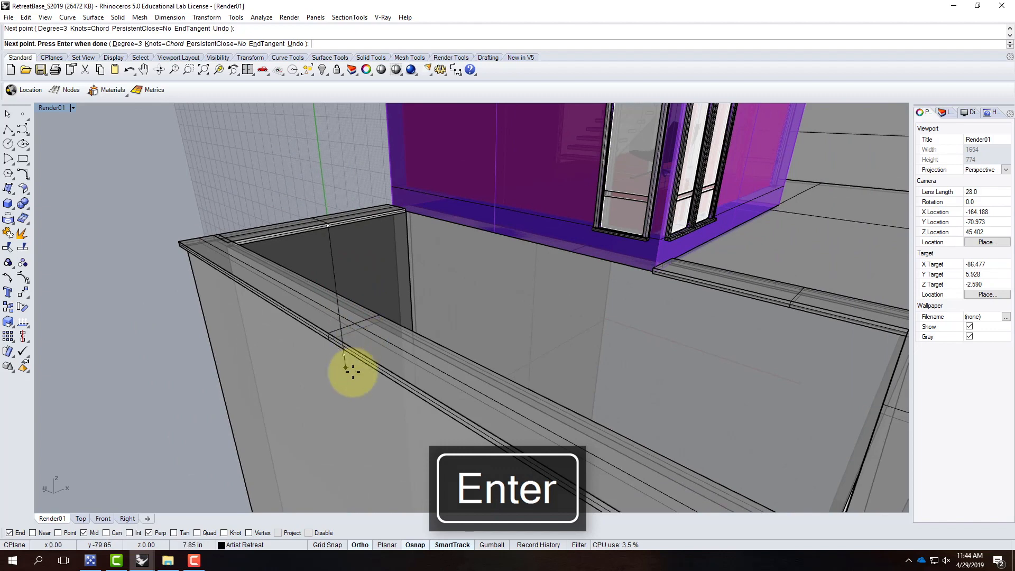
Step: Add a curve point 3" farther down, followed by one at the same depth about midway along the basin
{"action": "scroll", "coordinate": [352, 359], "scroll_direction": "up", "scroll_amount": 2}
{"action": "scroll", "coordinate": [352, 355], "scroll_direction": "up", "scroll_amount": 4}
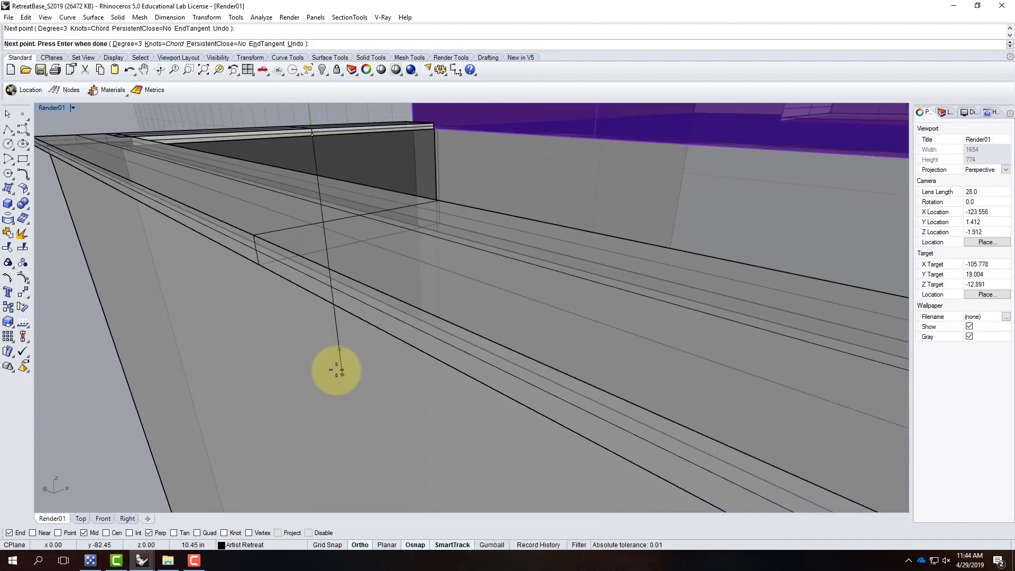
{"action": "type", "text": "3\""}
{"action": "key", "text": "Return"}
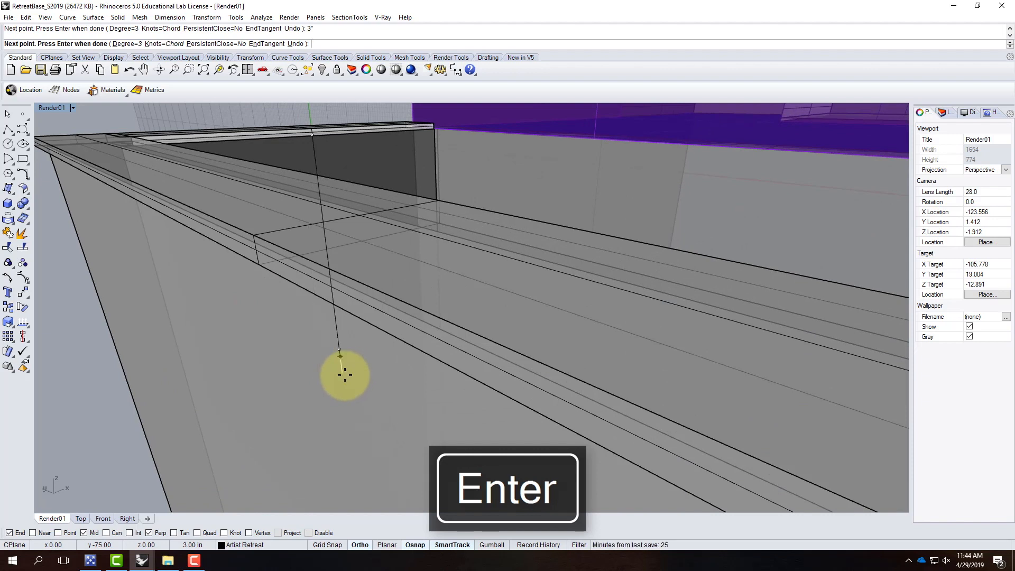
{"action": "left_click", "coordinate": [344, 375]}
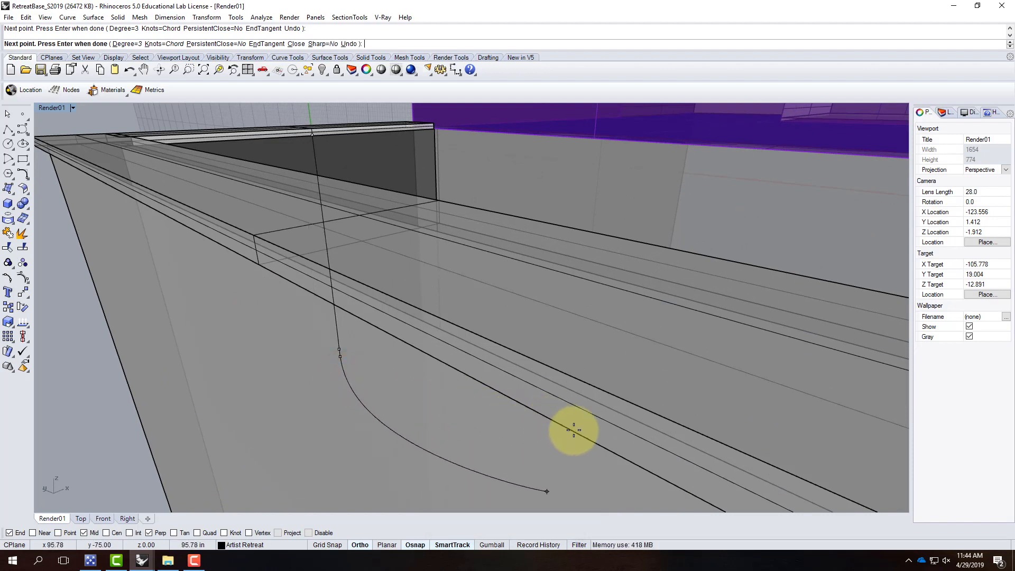
{"action": "left_click", "coordinate": [620, 448]}
{"action": "scroll", "coordinate": [476, 345], "scroll_direction": "down", "scroll_amount": 1}
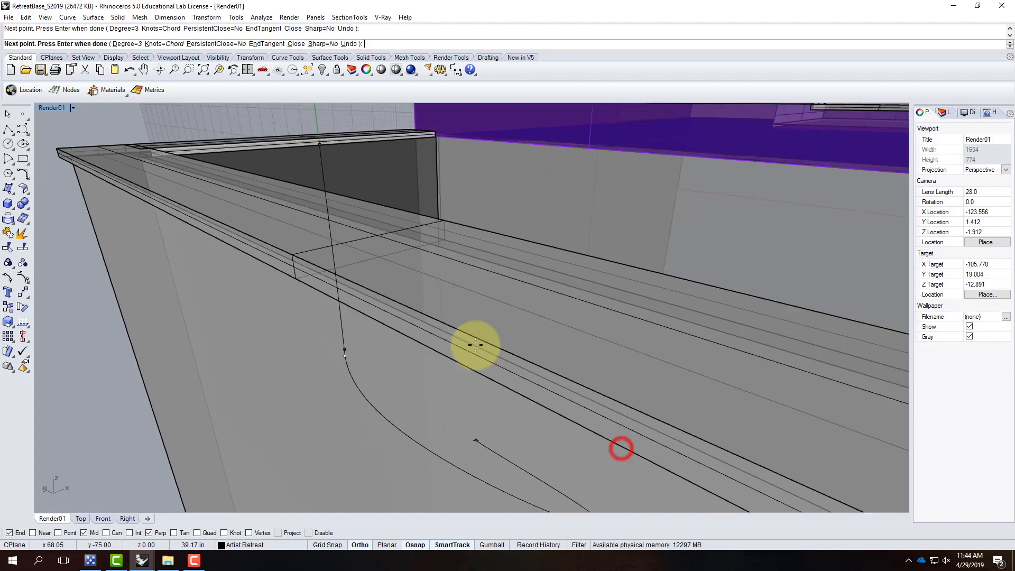
Step: Add a curve point 3' below the opposite end wall's inner midpoint, another 3" above it, and end the curve at that midpoint
{"action": "scroll", "coordinate": [475, 345], "scroll_direction": "down", "scroll_amount": 3}
{"action": "right_click_drag", "start_coordinate": [464, 335], "coordinate": [713, 430]}
{"action": "right_click_drag", "start_coordinate": [600, 422], "coordinate": [727, 436]}
{"action": "scroll", "coordinate": [553, 281], "scroll_direction": "up", "scroll_amount": 6}
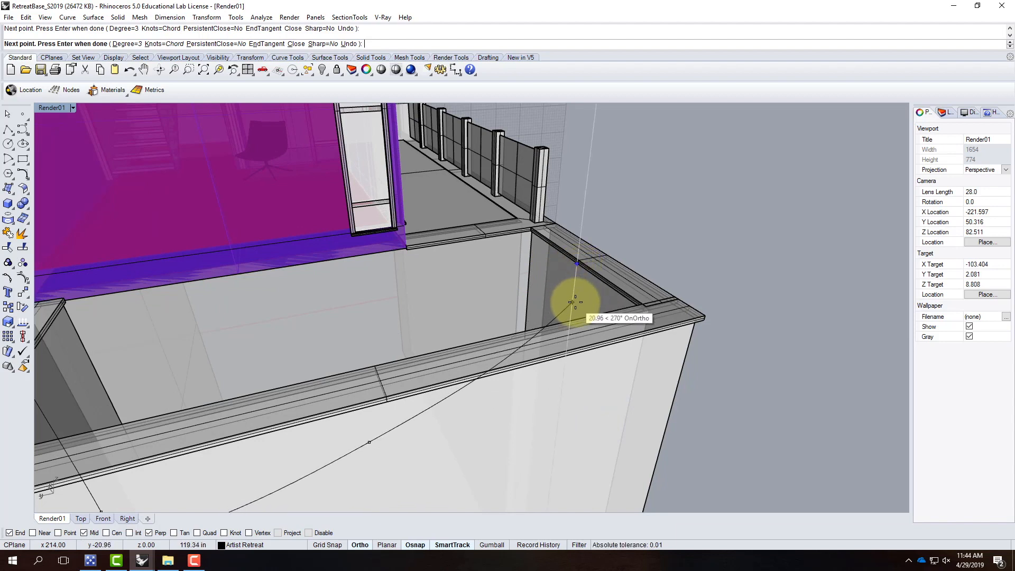
{"action": "type", "text": "'"}
{"action": "key", "text": "Return"}
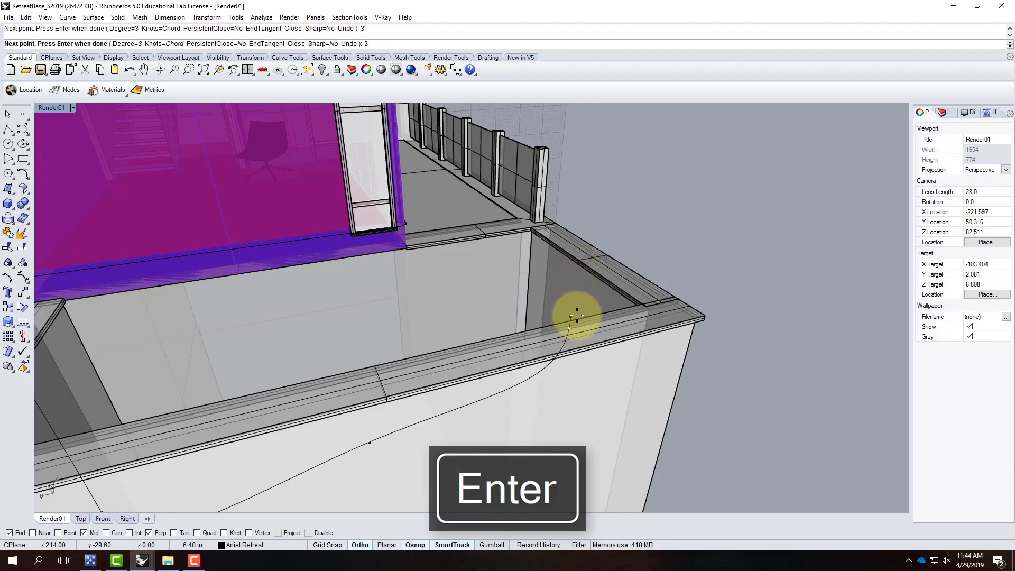
{"action": "left_click", "coordinate": [576, 316]}
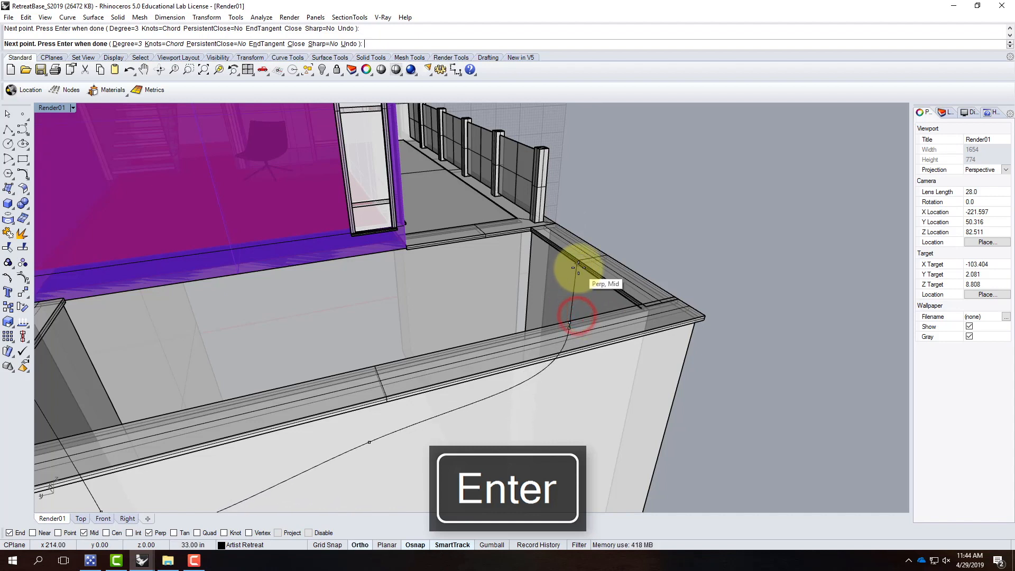
{"action": "left_click", "coordinate": [578, 267]}
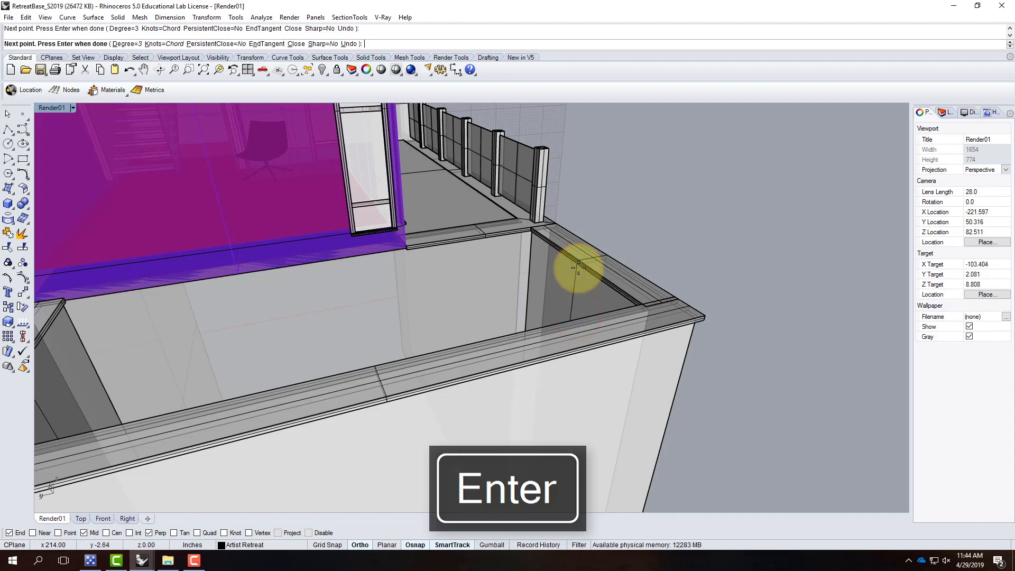
Step: Copy the profile curve from its starting end to both inner corners of the basin's end wall
{"action": "left_click", "coordinate": [576, 278]}
{"action": "right_click_drag", "start_coordinate": [566, 356], "coordinate": [549, 326]}
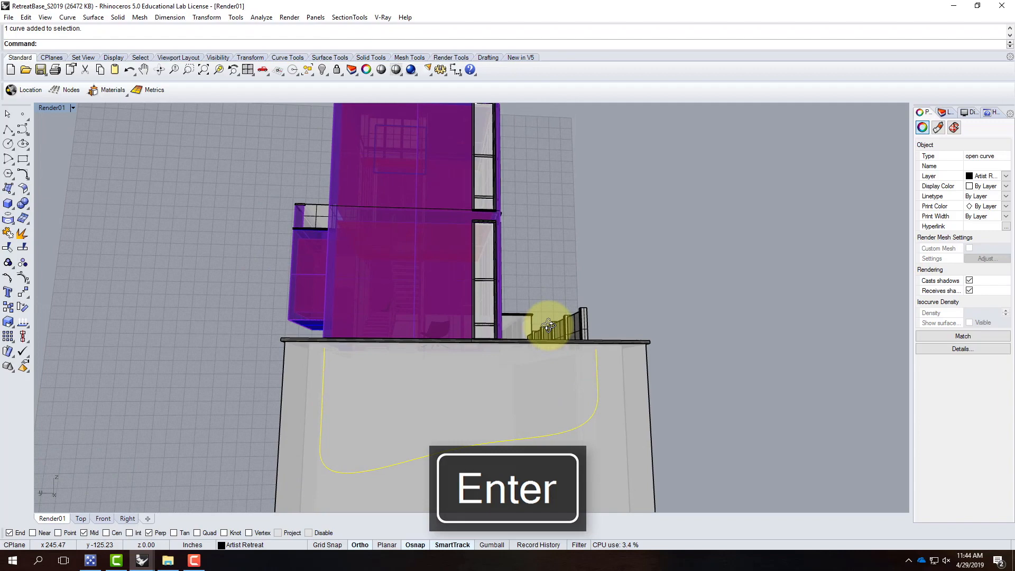
{"action": "right_click_drag", "start_coordinate": [547, 325], "coordinate": [530, 431]}
{"action": "scroll", "coordinate": [495, 258], "scroll_direction": "up", "scroll_amount": 5}
{"action": "mouse_move", "coordinate": [629, 342]}
{"action": "right_mouse_down"}
{"action": "mouse_move", "coordinate": [537, 336]}
{"action": "mouse_move", "coordinate": [436, 290]}
{"action": "right_mouse_up"}
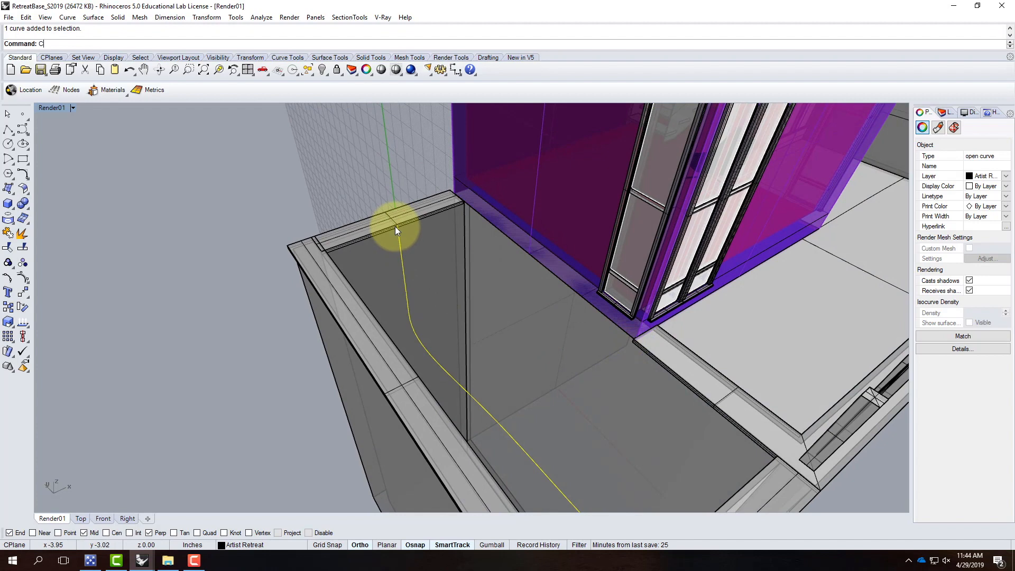
{"action": "type", "text": "opy"}
{"action": "key", "text": "Return"}
{"action": "scroll", "coordinate": [395, 226], "scroll_direction": "up", "scroll_amount": 4}
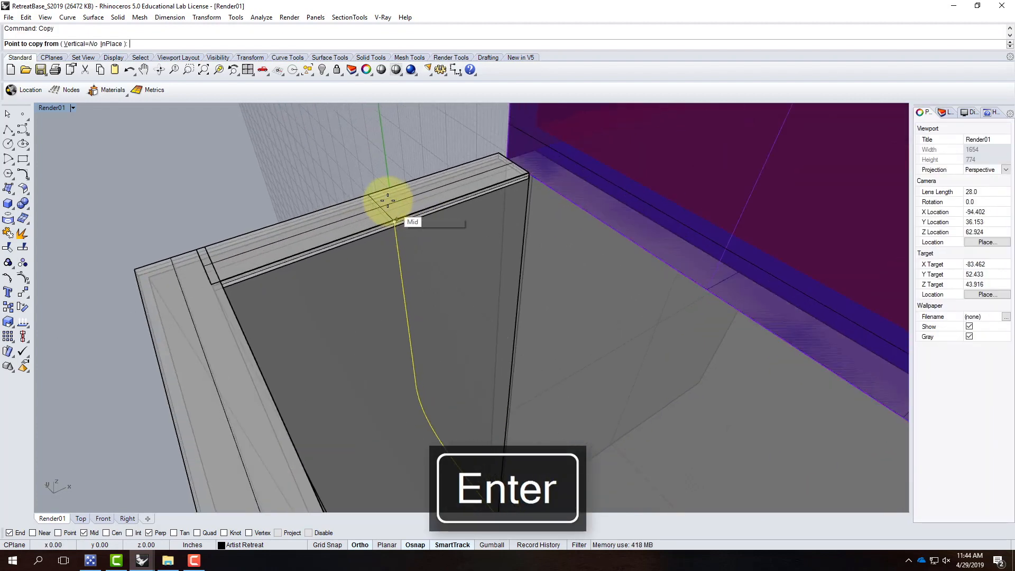
{"action": "left_click", "coordinate": [393, 222]}
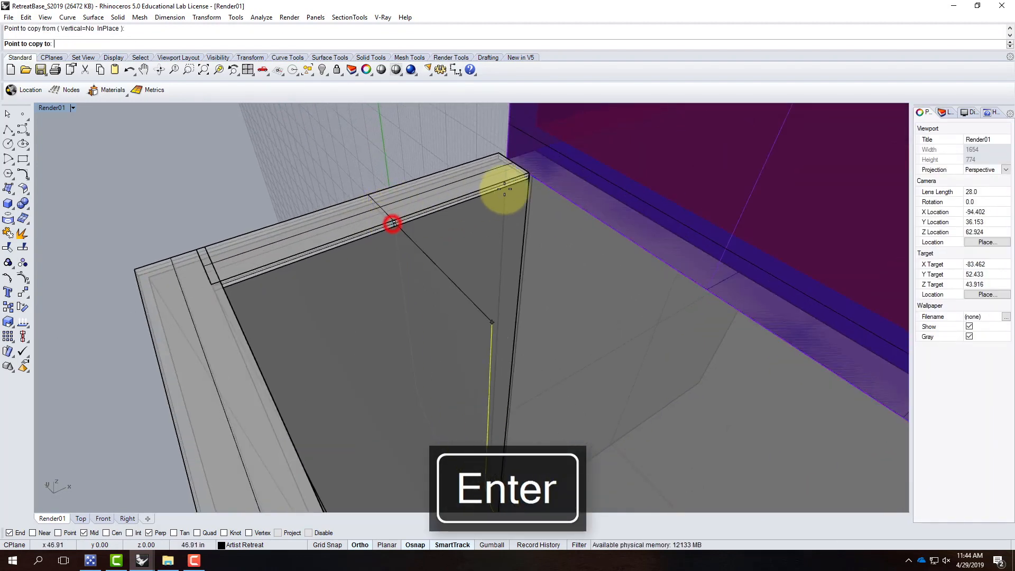
{"action": "left_click", "coordinate": [523, 176]}
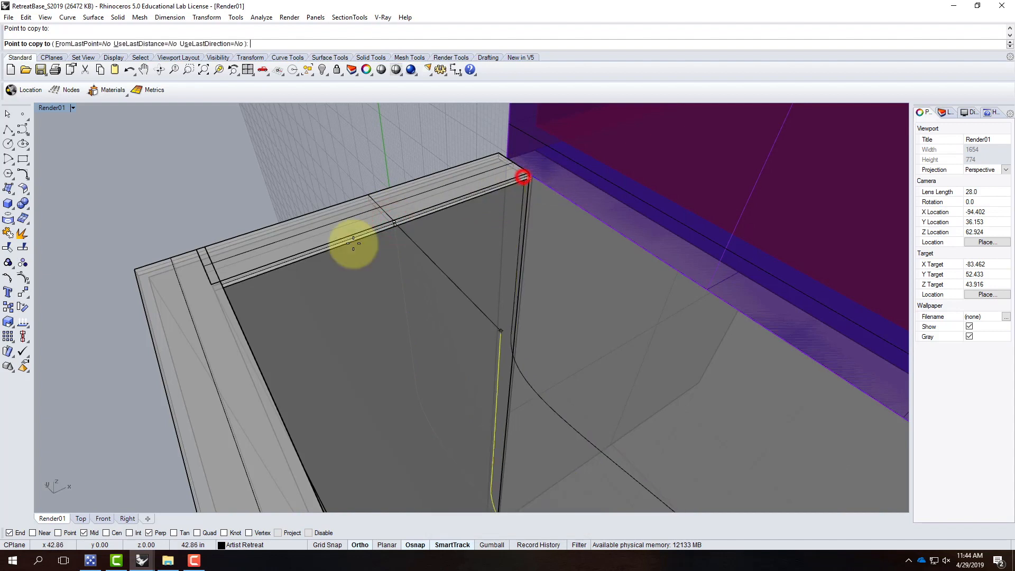
{"action": "left_click", "coordinate": [212, 287]}
{"action": "mouse_move", "coordinate": [211, 288]}
{"action": "right_mouse_down"}
{"action": "mouse_move", "coordinate": [389, 270]}
{"action": "mouse_move", "coordinate": [448, 283]}
{"action": "mouse_move", "coordinate": [520, 365]}
{"action": "mouse_move", "coordinate": [444, 324]}
{"action": "mouse_move", "coordinate": [469, 358]}
{"action": "mouse_move", "coordinate": [478, 314]}
{"action": "mouse_move", "coordinate": [512, 354]}
{"action": "mouse_move", "coordinate": [543, 423]}
{"action": "mouse_move", "coordinate": [590, 390]}
{"action": "mouse_move", "coordinate": [527, 356]}
{"action": "mouse_move", "coordinate": [534, 365]}
{"action": "right_mouse_up"}
{"action": "key", "text": "Escape"}
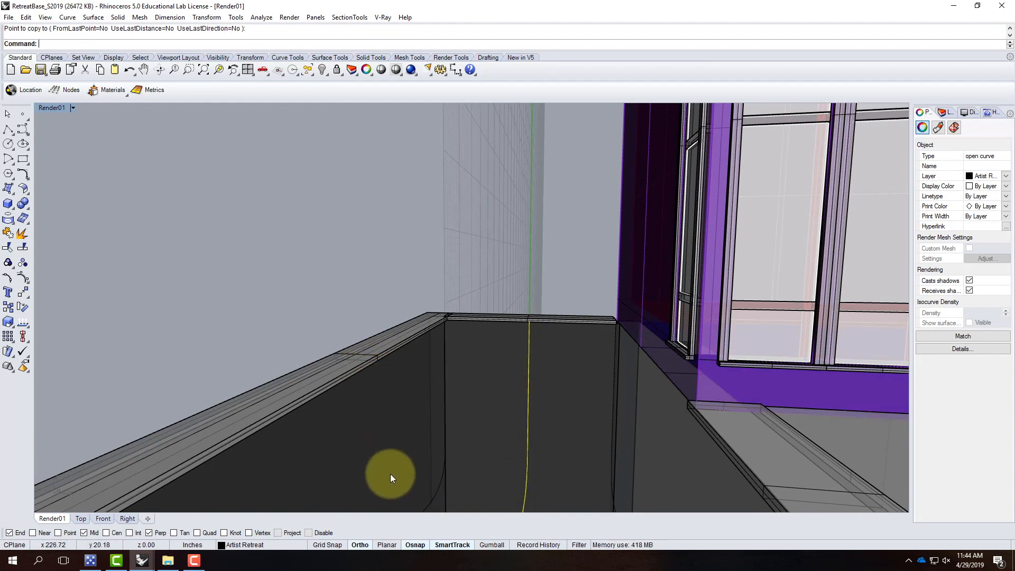
{"action": "right_click_drag", "start_coordinate": [408, 450], "coordinate": [417, 362]}
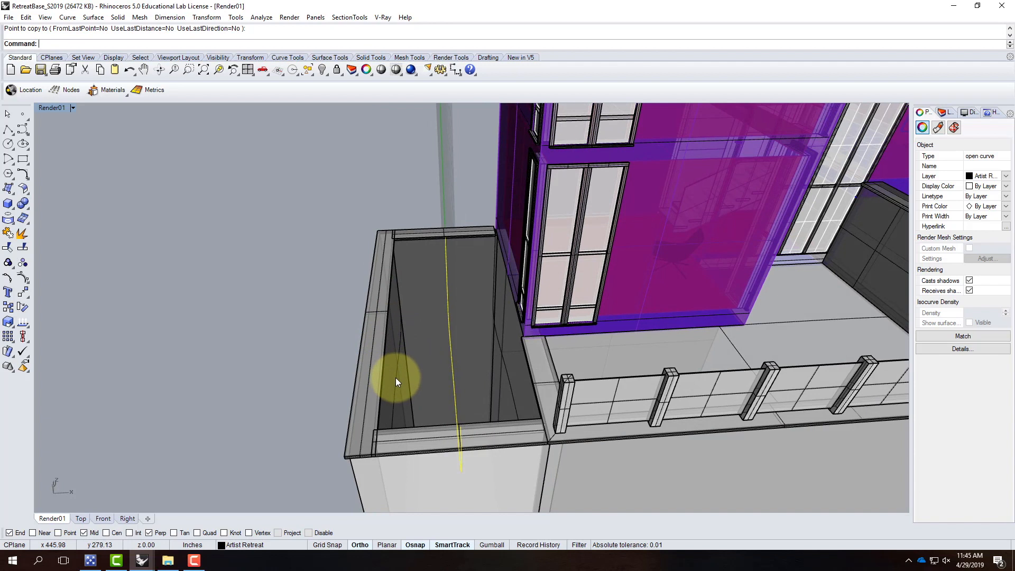
Step: Set the construction plane of the Render01 perspective view to World Top
{"action": "left_click", "coordinate": [395, 377]}
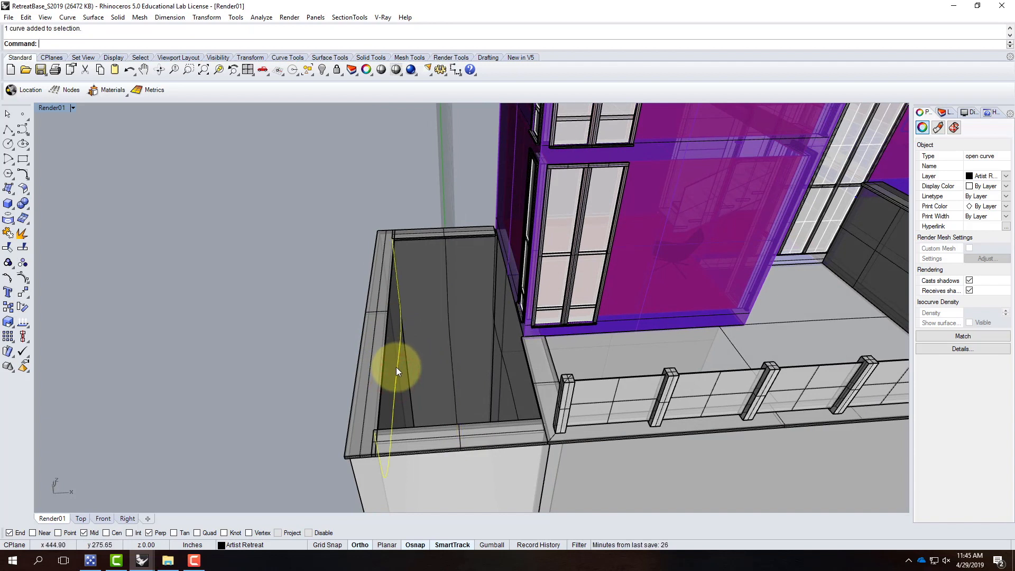
{"action": "left_click", "coordinate": [9, 129]}
{"action": "right_click_drag", "start_coordinate": [452, 340], "coordinate": [428, 300]}
{"action": "left_click", "coordinate": [73, 107]}
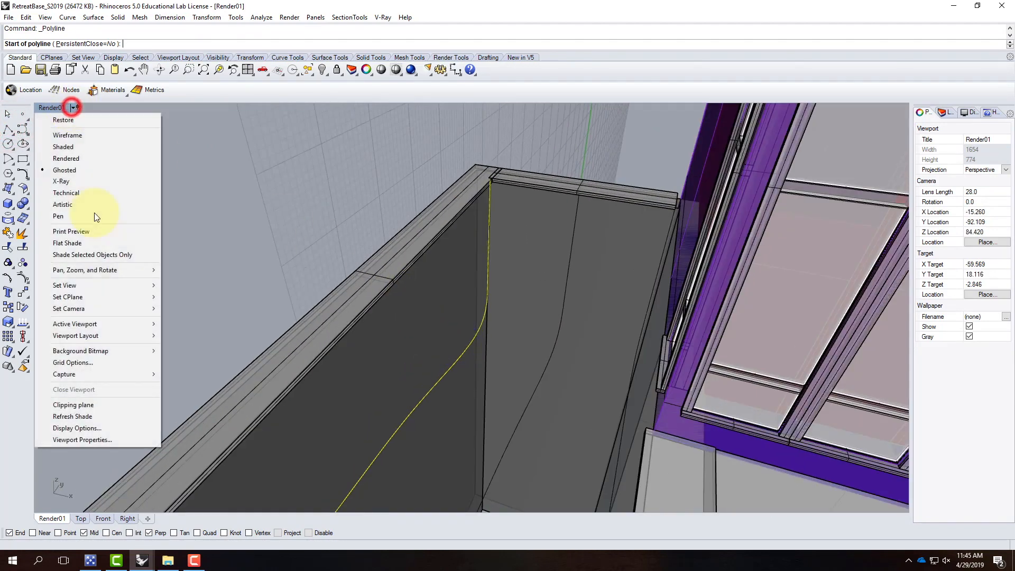
{"action": "mouse_move", "coordinate": [107, 299]}
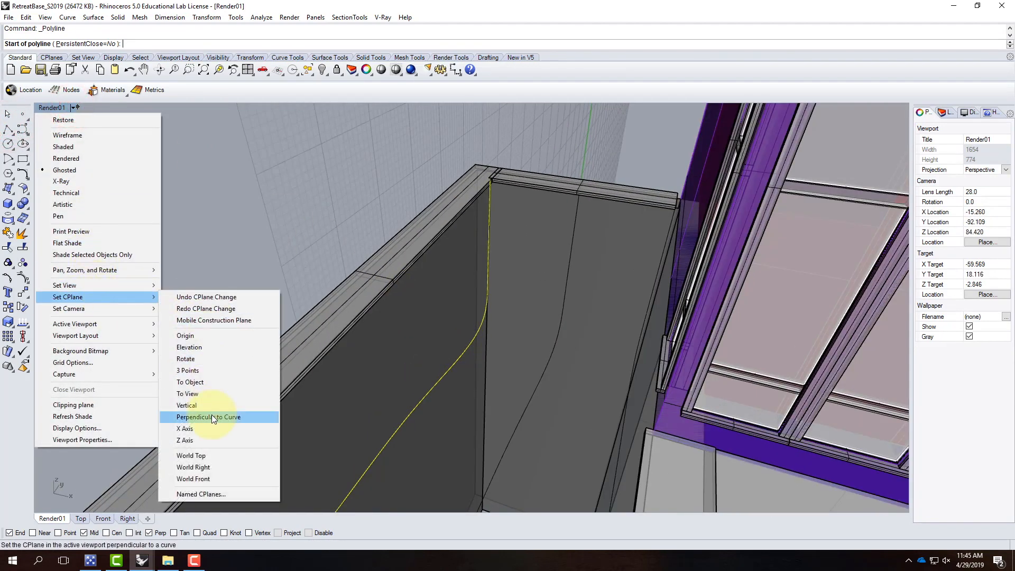
{"action": "left_click", "coordinate": [212, 457]}
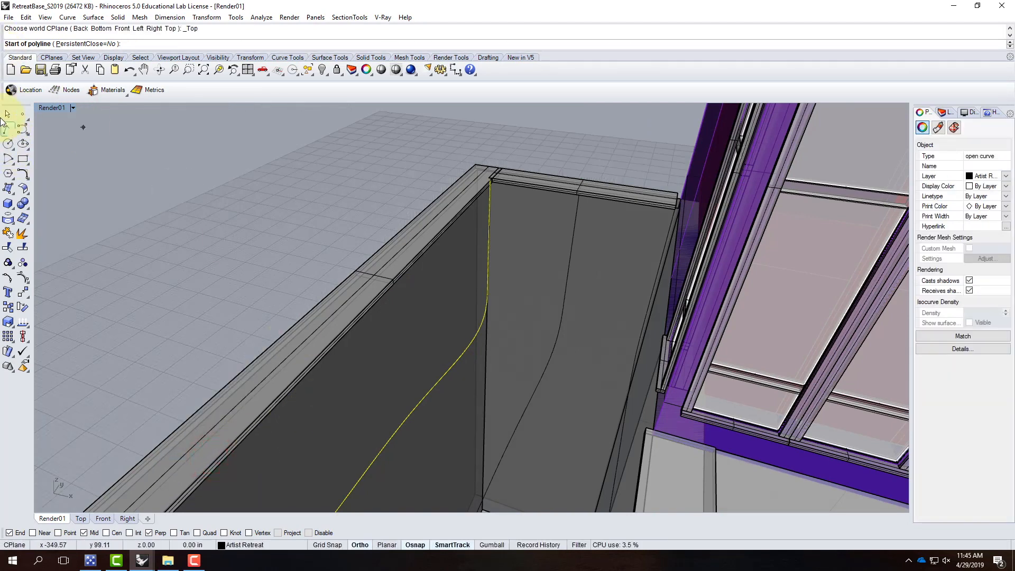
Step: Draw an interpolated curve across the basin from one side wall's inner midpoint, through all three floor profile curves, to the opposite wall's inner edge
{"action": "left_click", "coordinate": [27, 134]}
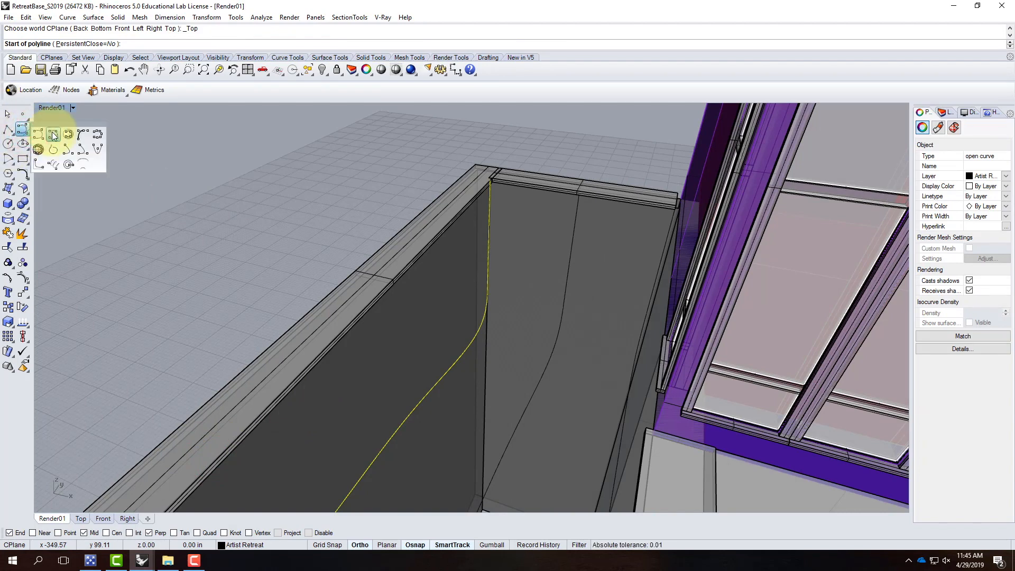
{"action": "left_click", "coordinate": [55, 133]}
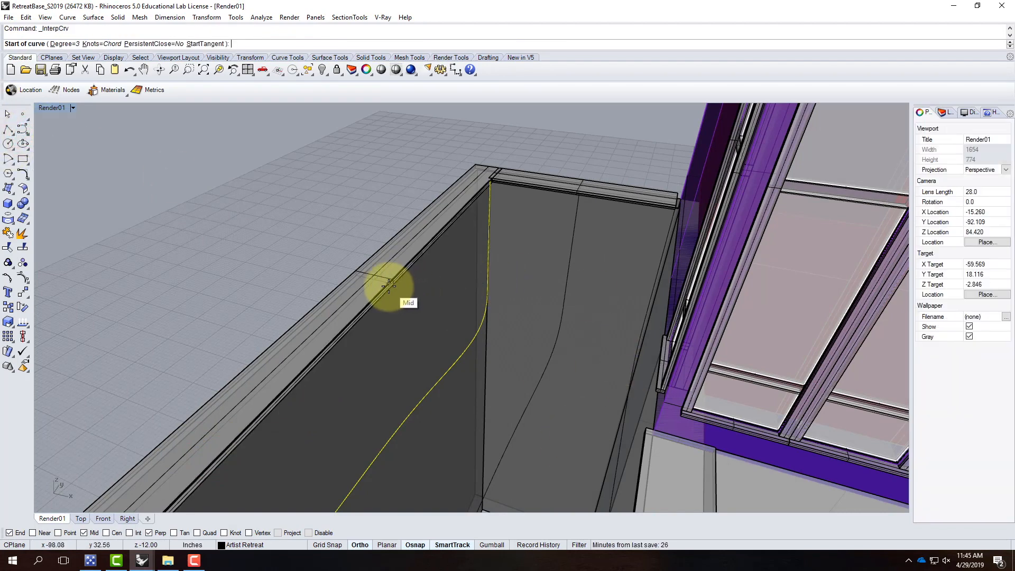
{"action": "left_click", "coordinate": [388, 286]}
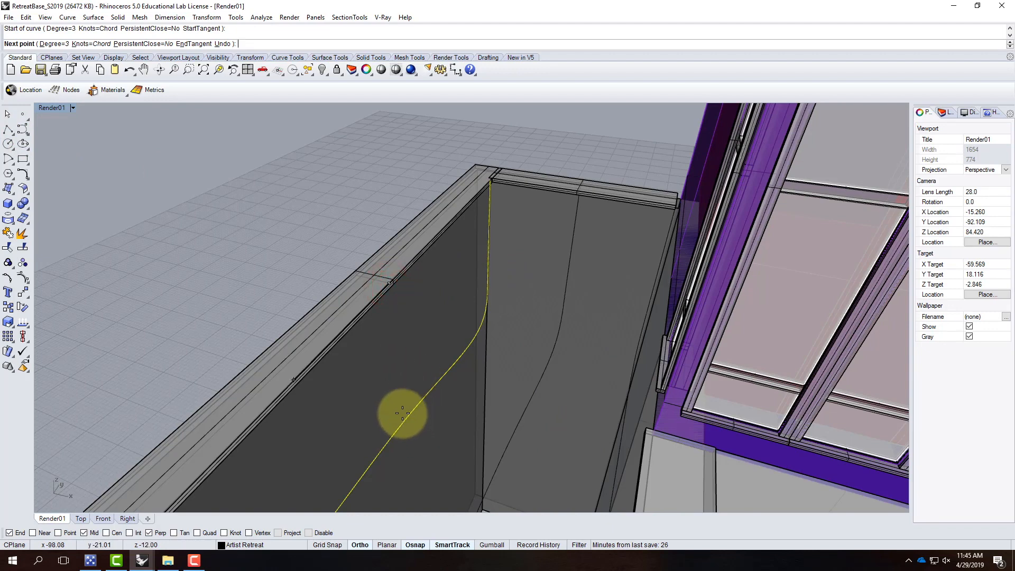
{"action": "left_click", "coordinate": [423, 398]}
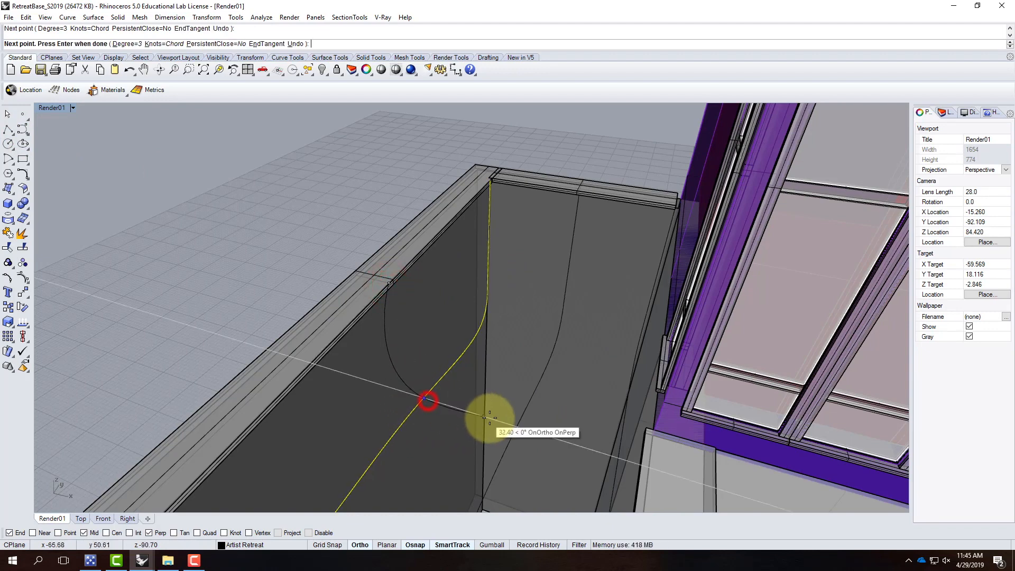
{"action": "left_click", "coordinate": [518, 431]}
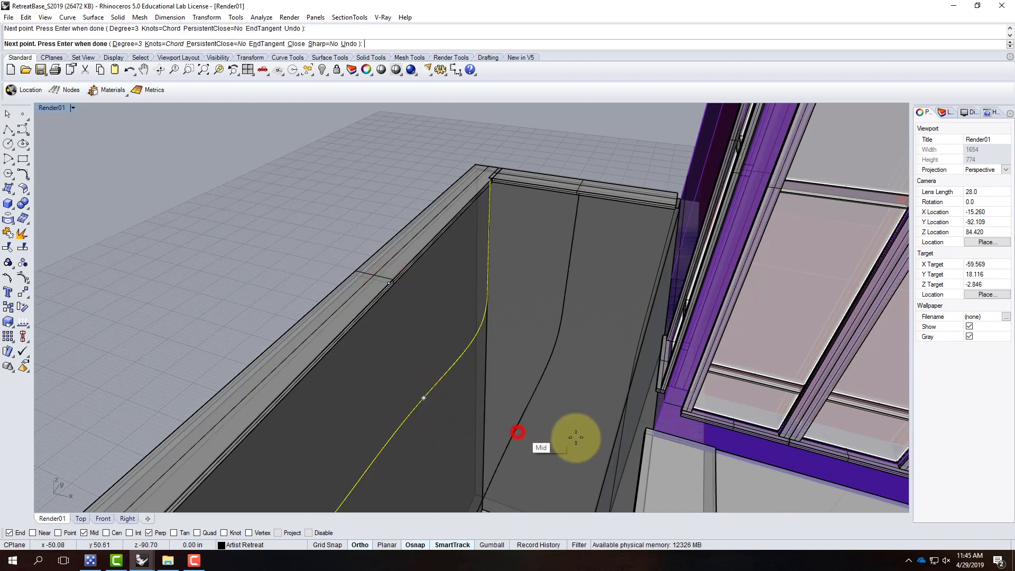
{"action": "right_click_drag", "start_coordinate": [530, 441], "coordinate": [577, 419]}
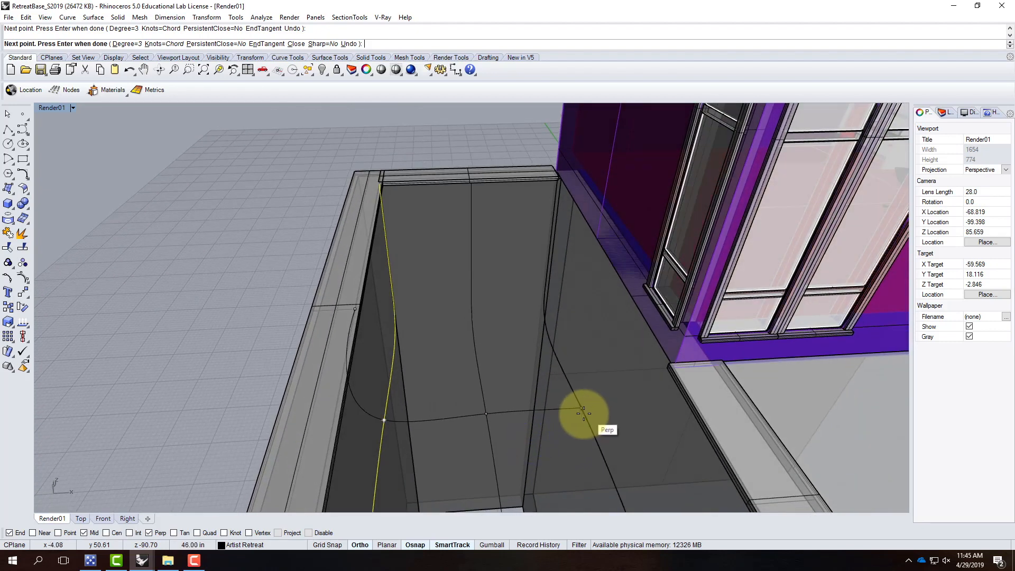
{"action": "left_click", "coordinate": [581, 414]}
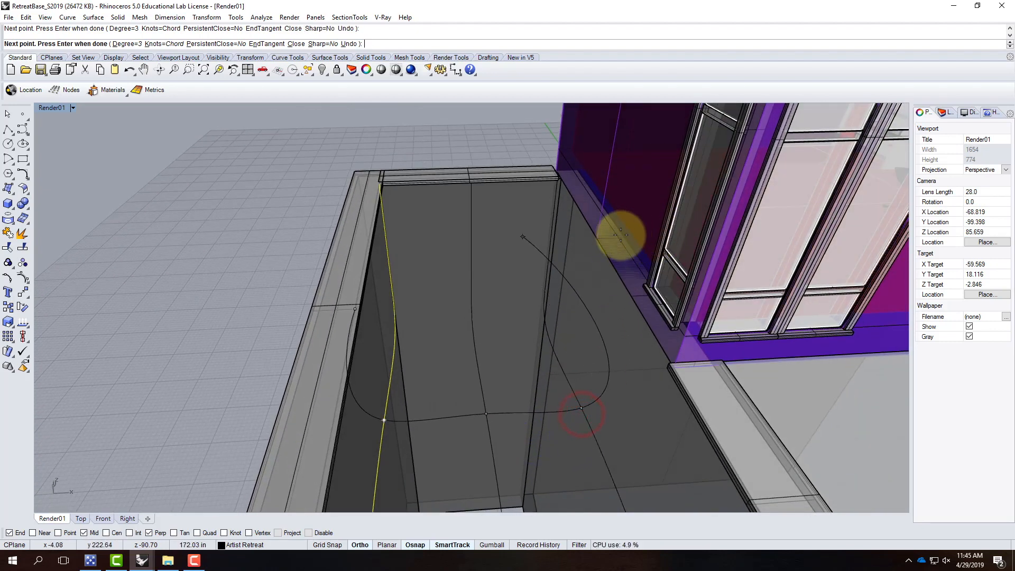
{"action": "left_click", "coordinate": [600, 242]}
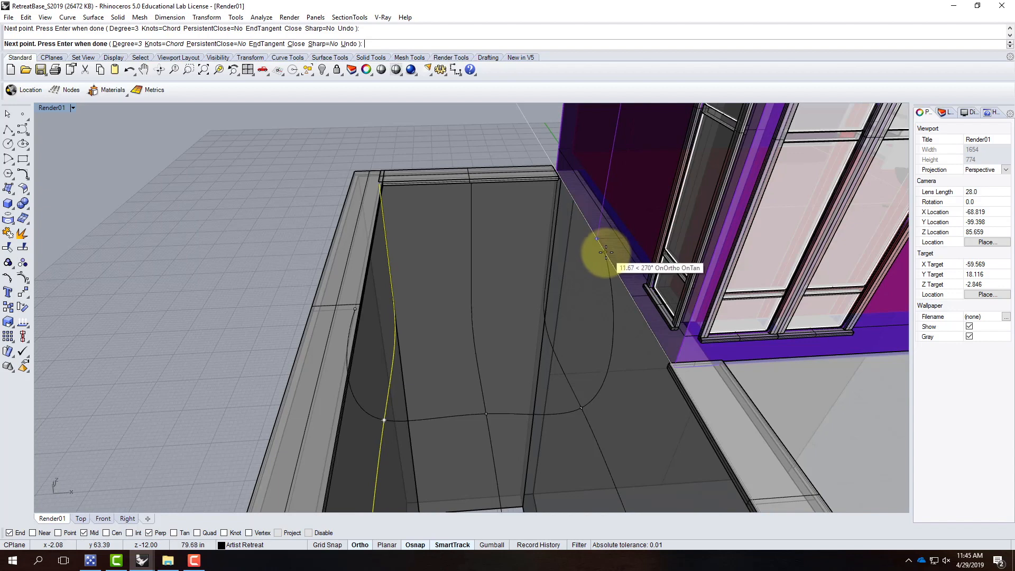
{"action": "left_click", "coordinate": [607, 253]}
{"action": "key", "text": "Return"}
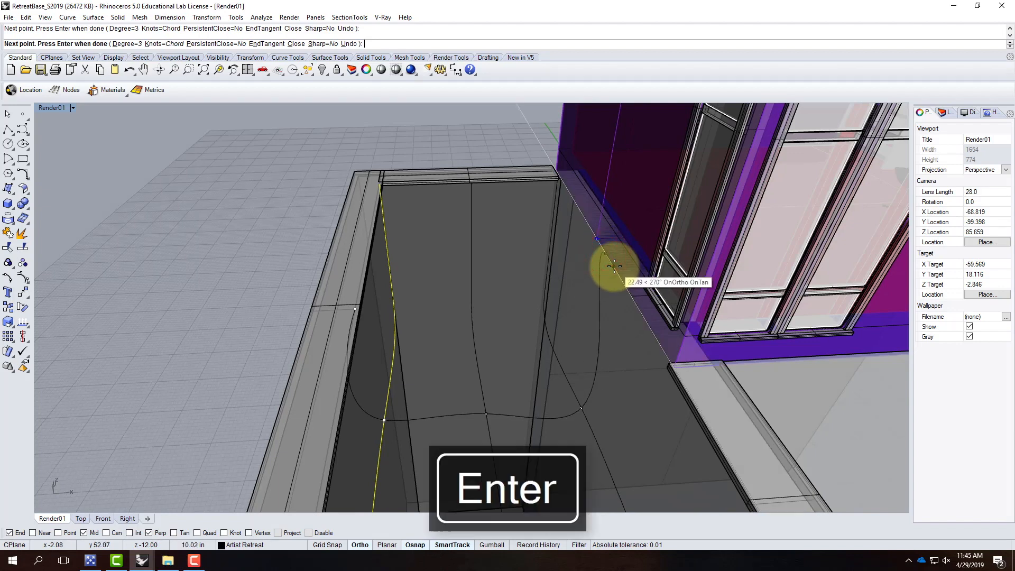
Step: Show the cross curve's edit points and, in the Front view, move the two beside the basin's outer side wall about 9.45" inward
{"action": "left_click", "coordinate": [586, 405]}
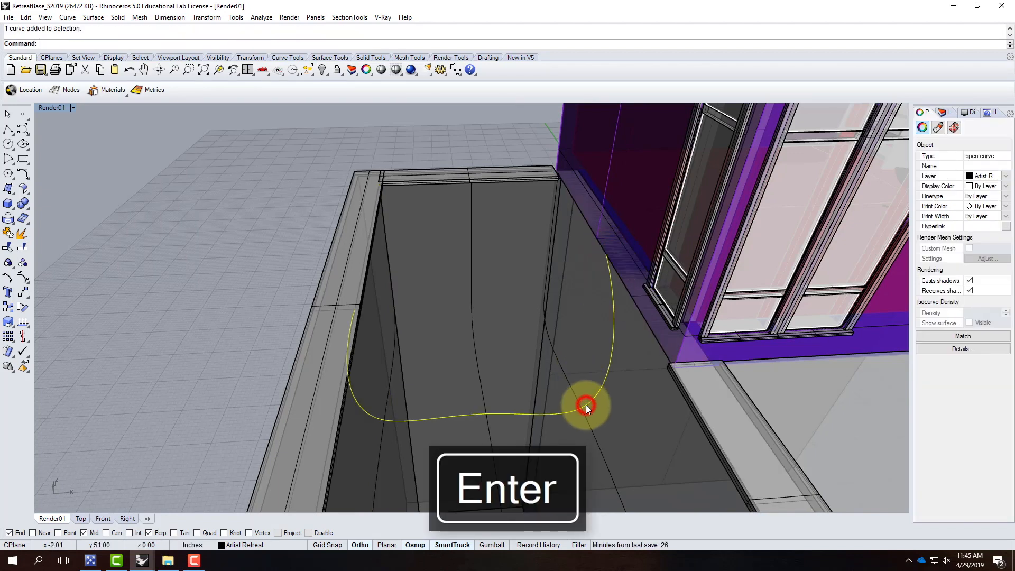
{"action": "right_click_drag", "start_coordinate": [482, 354], "coordinate": [547, 349]}
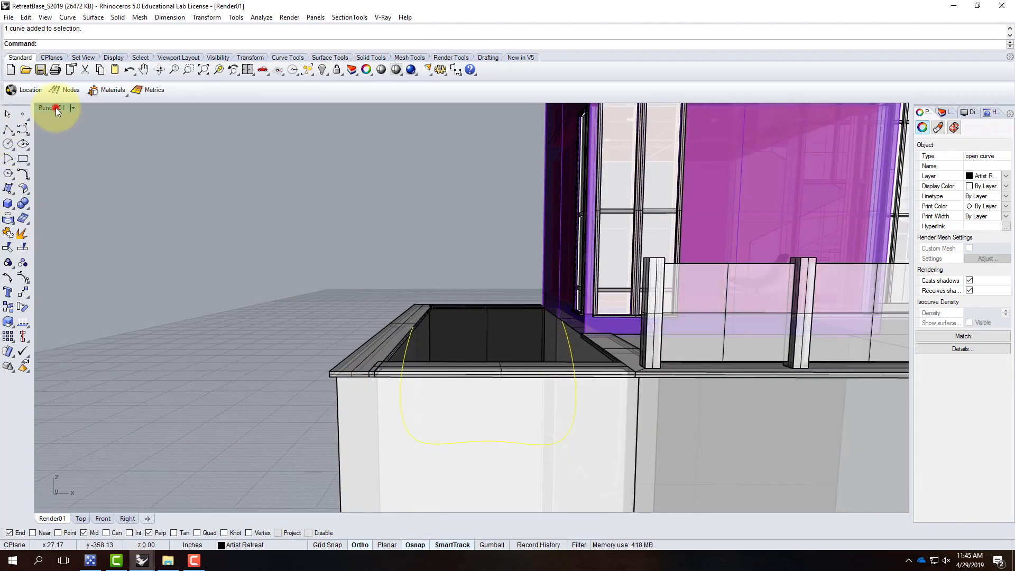
{"action": "double_click", "coordinate": [55, 107]}
{"action": "scroll", "coordinate": [164, 434], "scroll_direction": "up", "scroll_amount": 5}
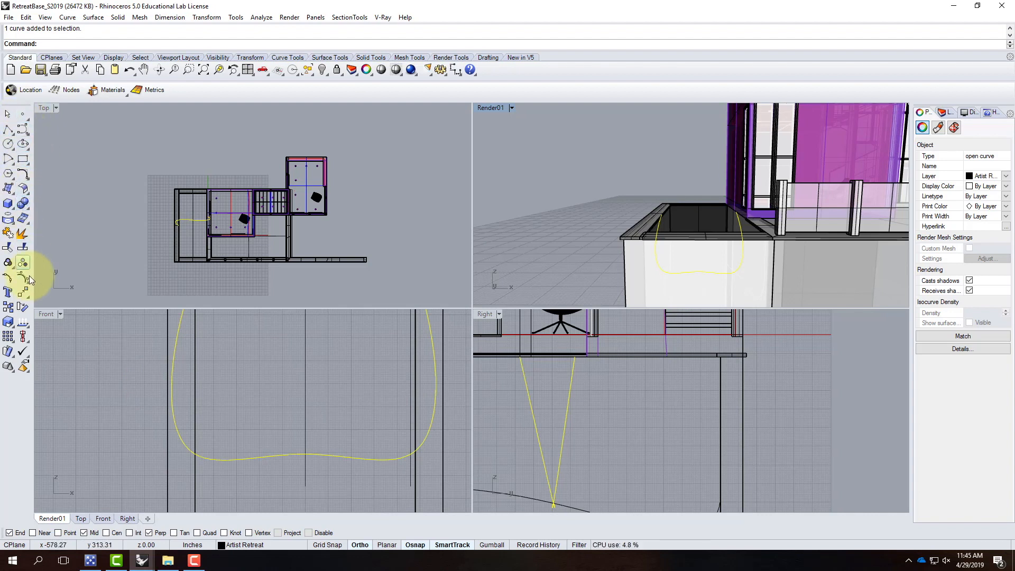
{"action": "left_click", "coordinate": [176, 338]}
{"action": "left_click", "coordinate": [182, 440], "text": "shift"}
{"action": "type", "text": "move"}
{"action": "key", "text": "Return"}
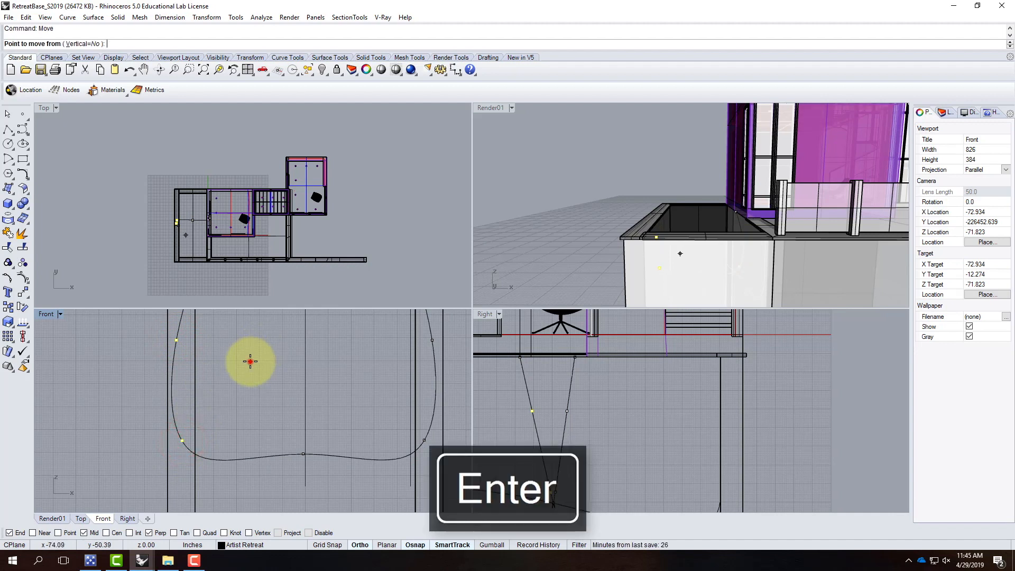
{"action": "left_click", "coordinate": [250, 361]}
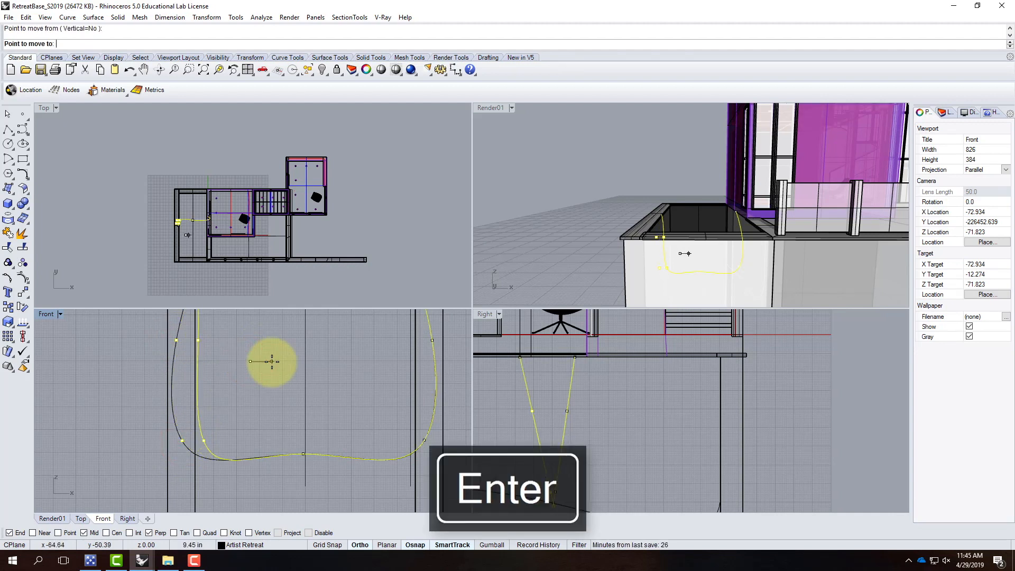
{"action": "left_click", "coordinate": [271, 361]}
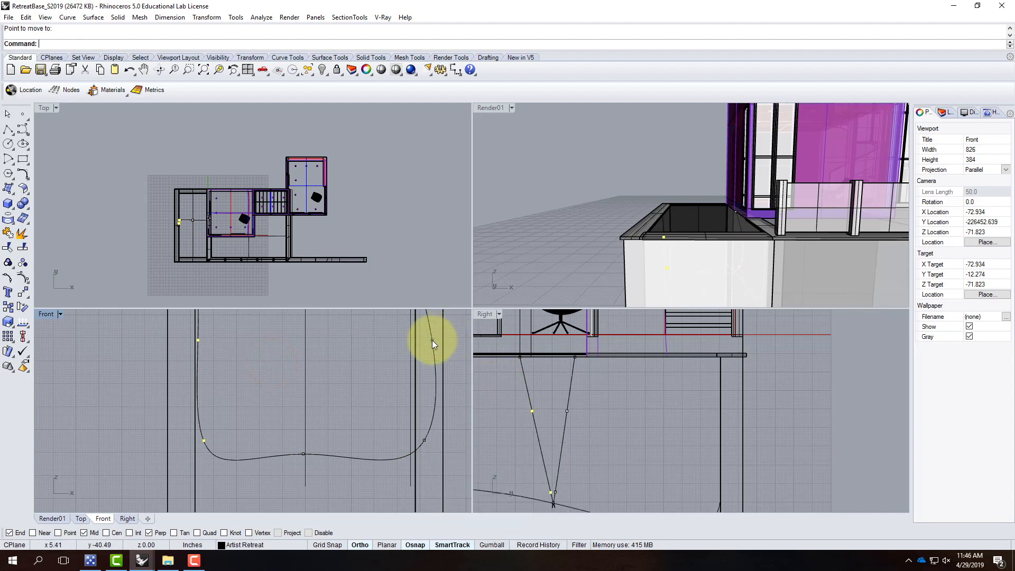
Step: Move the two edit points on the cross curve's building side horizontally inward until the curve lies inside the wall
{"action": "left_click", "coordinate": [424, 439], "text": "shift"}
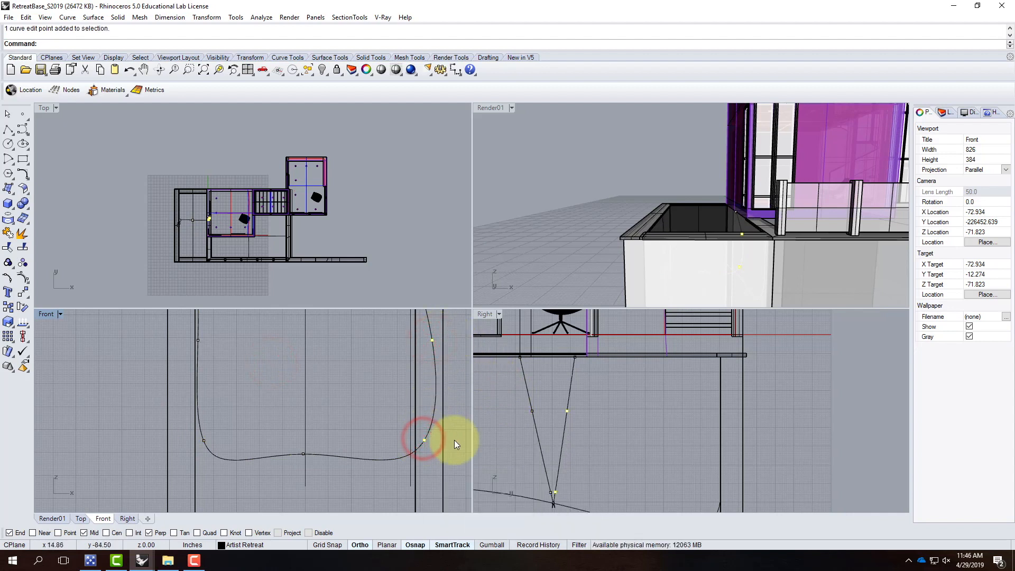
{"action": "key", "text": "Return"}
{"action": "left_click", "coordinate": [380, 397]}
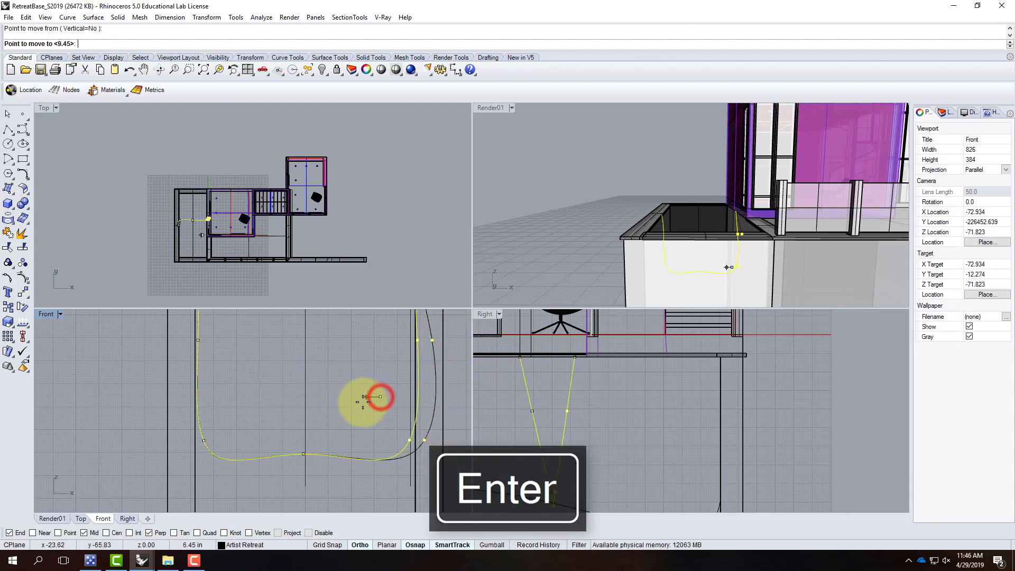
{"action": "left_click", "coordinate": [359, 403]}
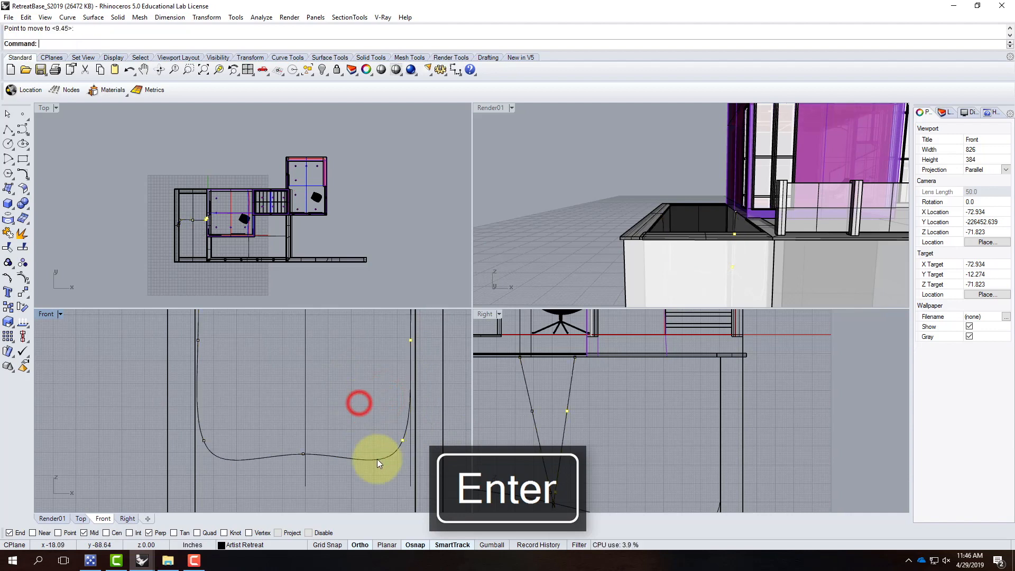
Step: Nudge the cross curve's upper edit point at the outer side wall slightly outward to line up with the wall's inner face, and end point editing
{"action": "scroll", "coordinate": [356, 434], "scroll_direction": "down", "scroll_amount": 4}
{"action": "scroll", "coordinate": [244, 349], "scroll_direction": "up", "scroll_amount": 6}
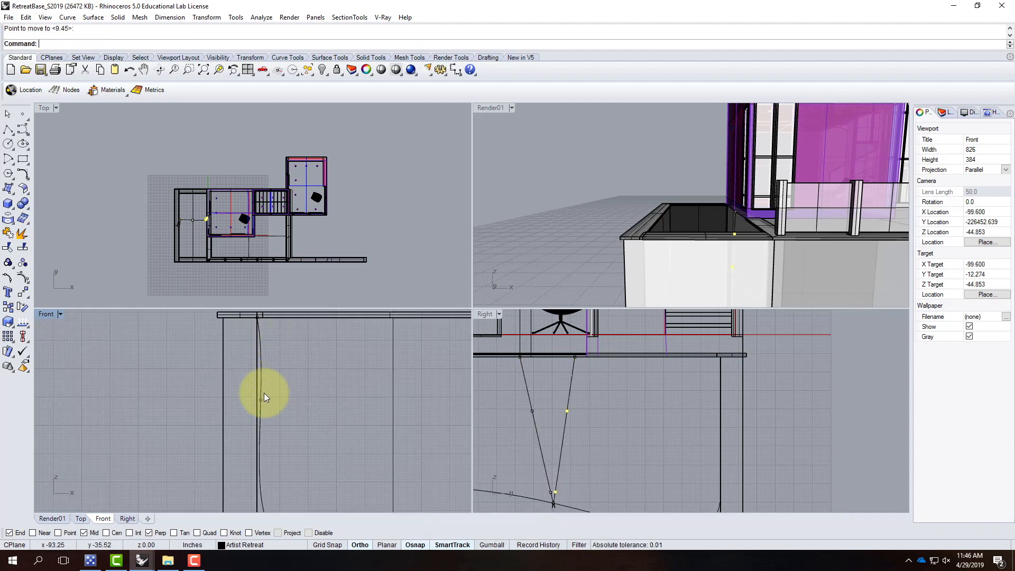
{"action": "left_click", "coordinate": [261, 400]}
{"action": "key", "text": "Return"}
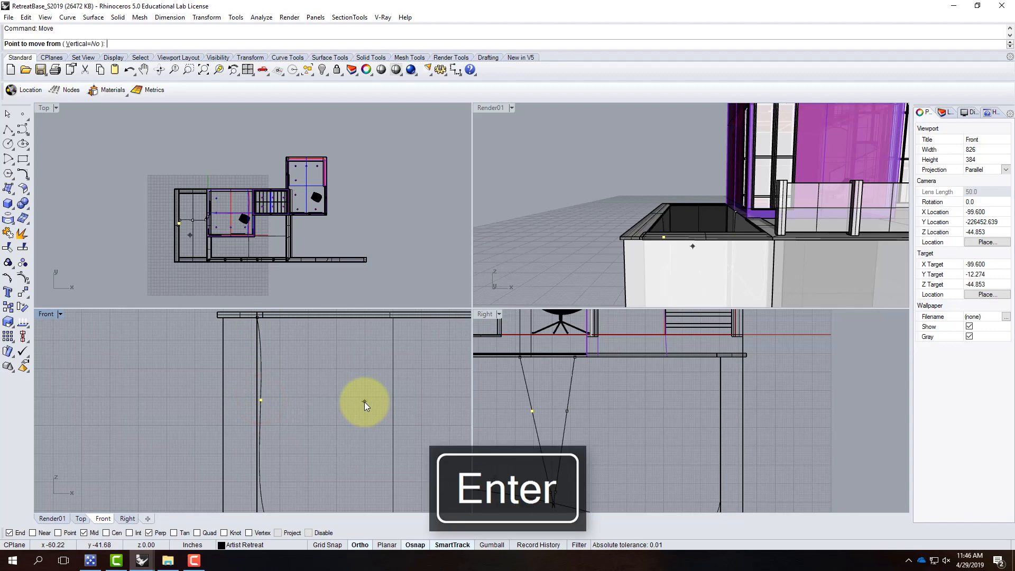
{"action": "left_click", "coordinate": [364, 402]}
{"action": "left_click", "coordinate": [357, 402]}
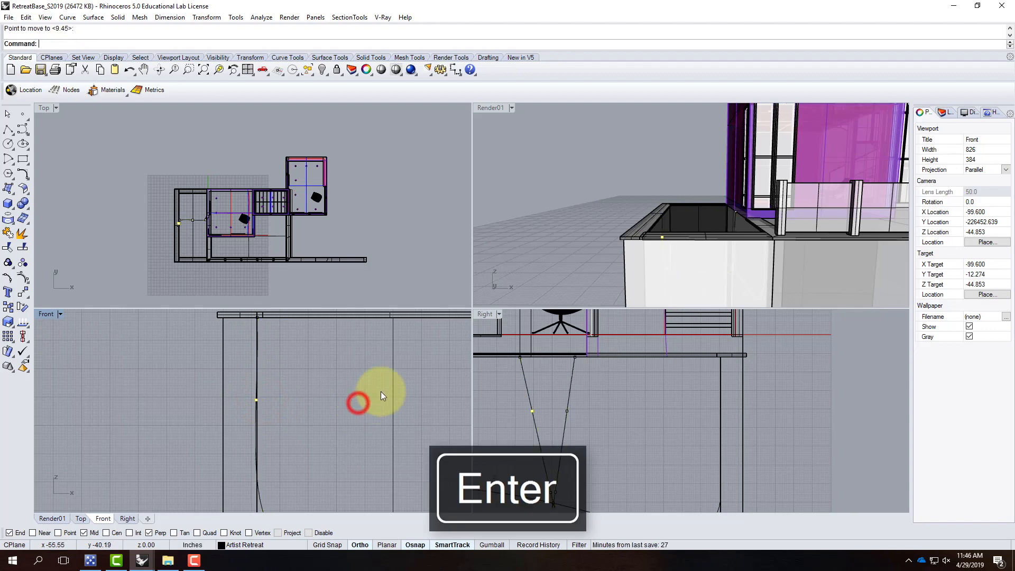
{"action": "key", "text": "Escape"}
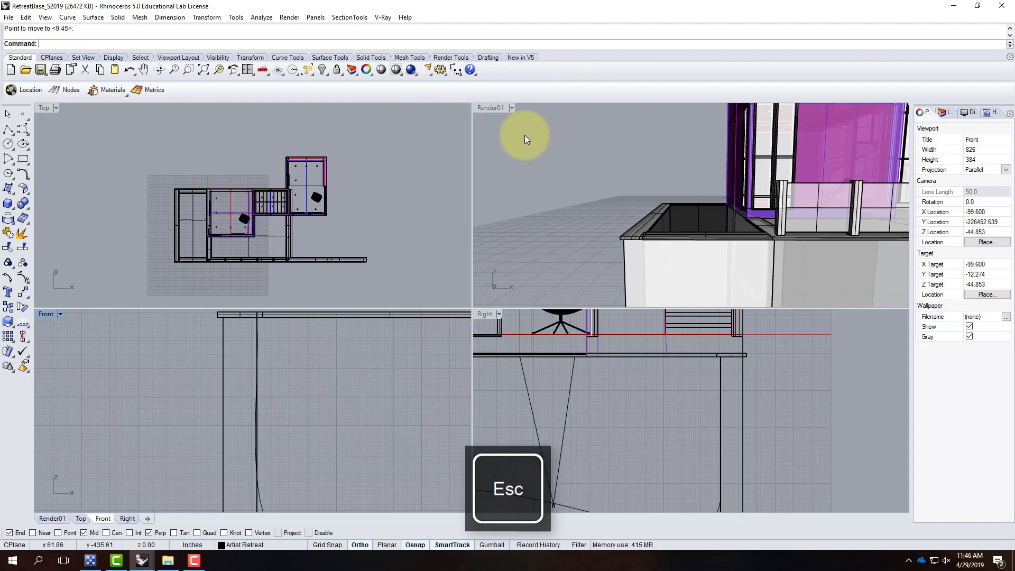
Step: Try to create a network surface from the preselected cross curve and lengthwise profile curves in the maximized Render01 view
{"action": "double_click", "coordinate": [492, 107]}
{"action": "right_click_drag", "start_coordinate": [401, 273], "coordinate": [417, 310]}
{"action": "left_click", "coordinate": [433, 288]}
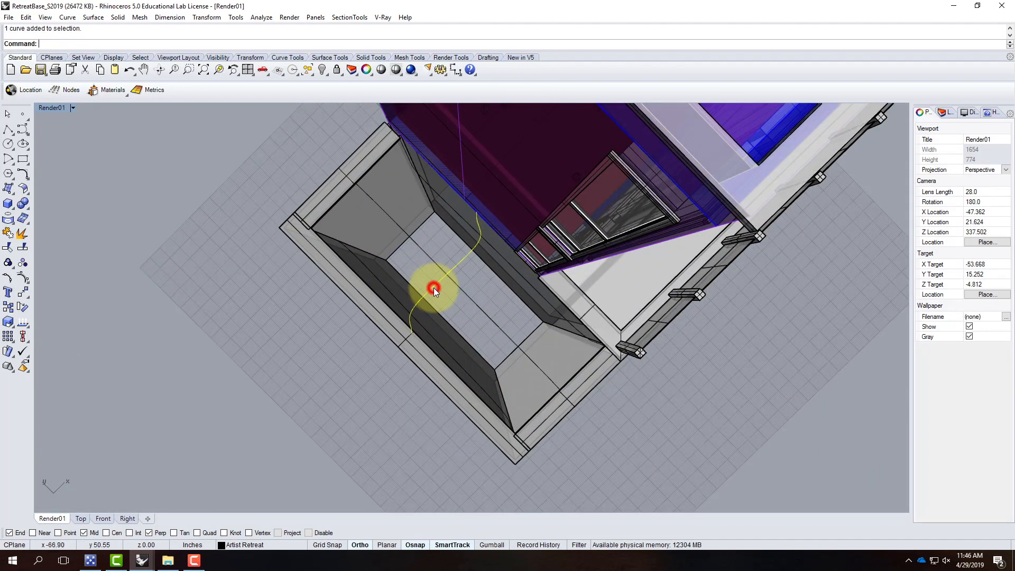
{"action": "key", "text": "Caps_Lock"}
{"action": "left_click", "coordinate": [443, 350]}
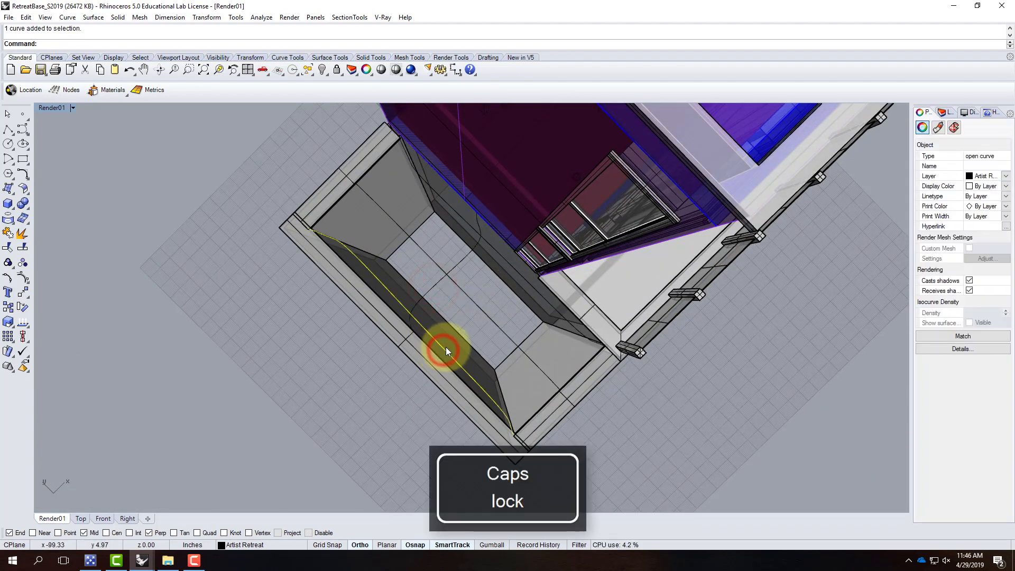
{"action": "left_click", "coordinate": [465, 290]}
{"action": "left_click", "coordinate": [493, 255]}
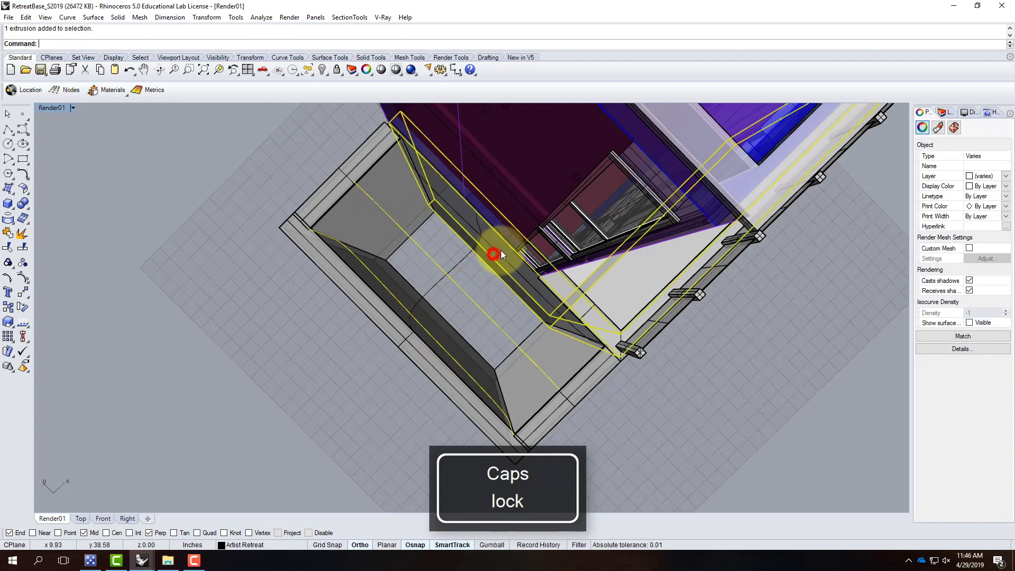
{"action": "left_click", "coordinate": [499, 253]}
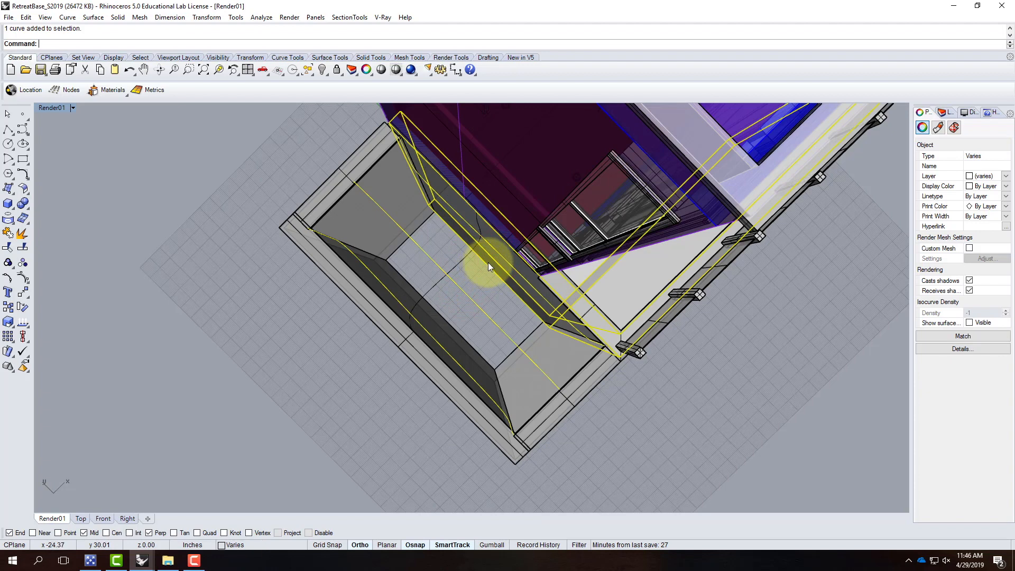
{"action": "left_click", "coordinate": [459, 264]}
{"action": "type", "text": "Net"}
{"action": "key", "text": "Return"}
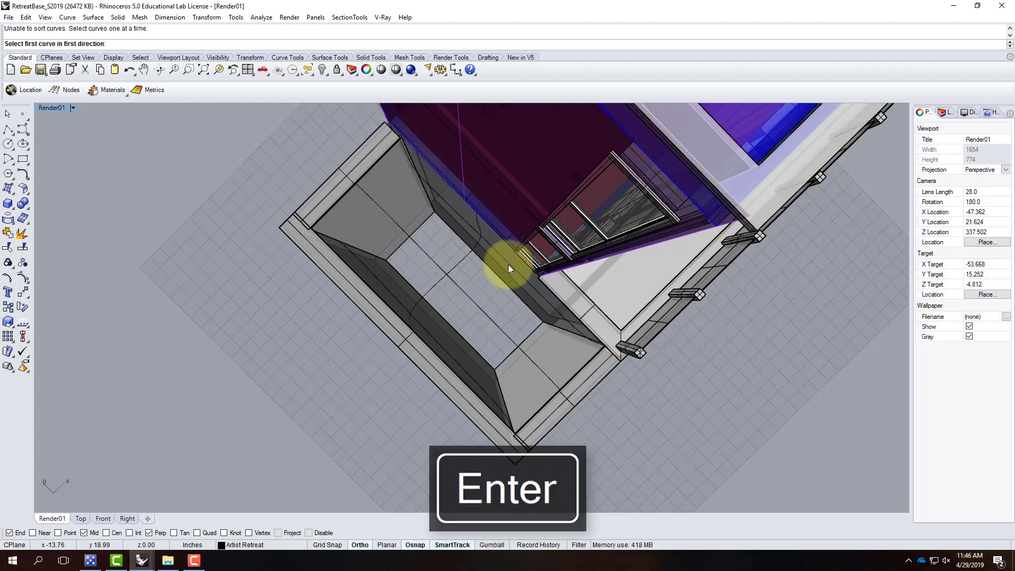
Step: Try to build the network surface with the three lengthwise profiles as the first direction and the cross curve as the second
{"action": "left_click", "coordinate": [435, 338]}
{"action": "left_click", "coordinate": [475, 303]}
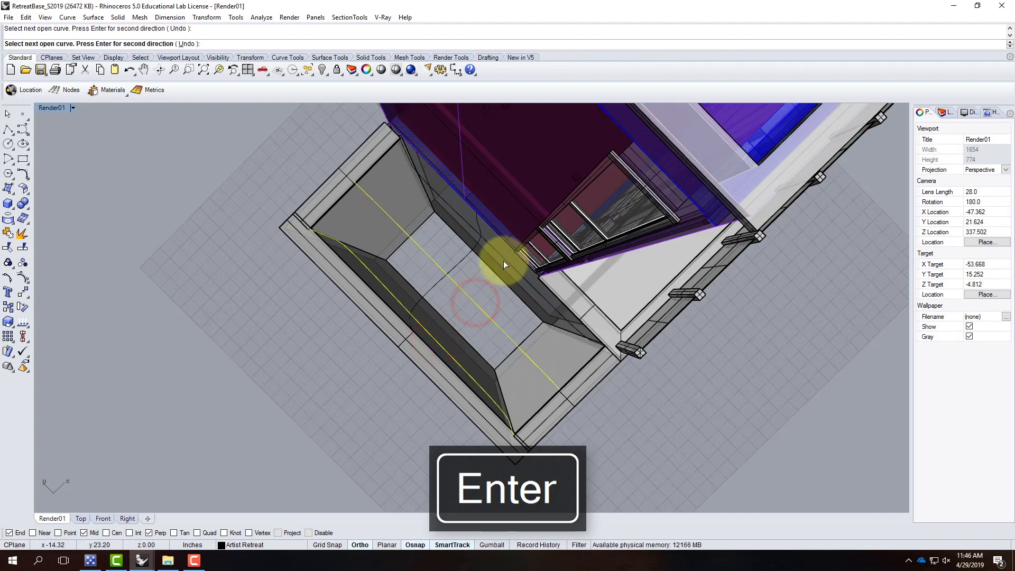
{"action": "left_click", "coordinate": [503, 259]}
{"action": "key", "text": "Return"}
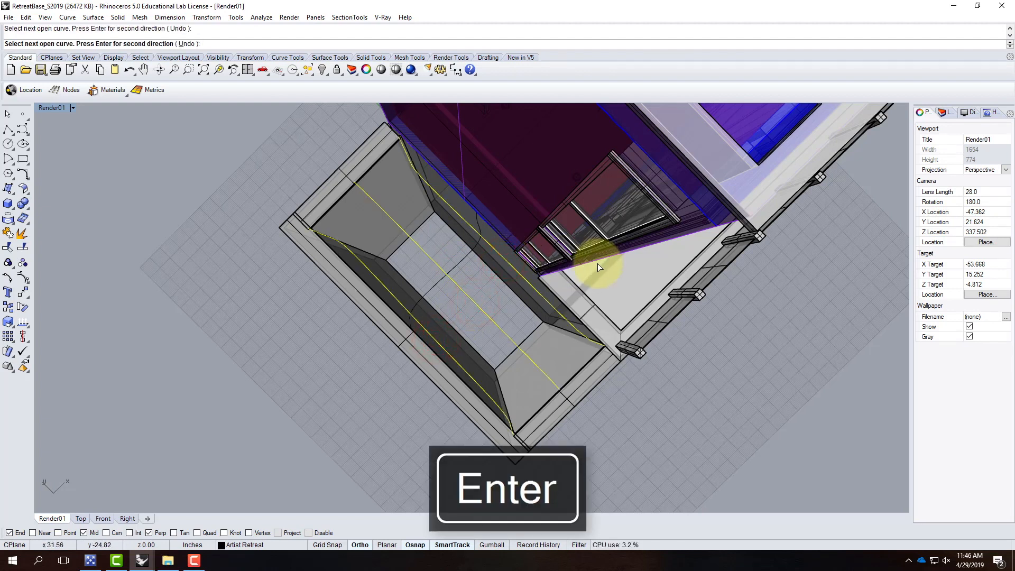
{"action": "right_click", "coordinate": [465, 260]}
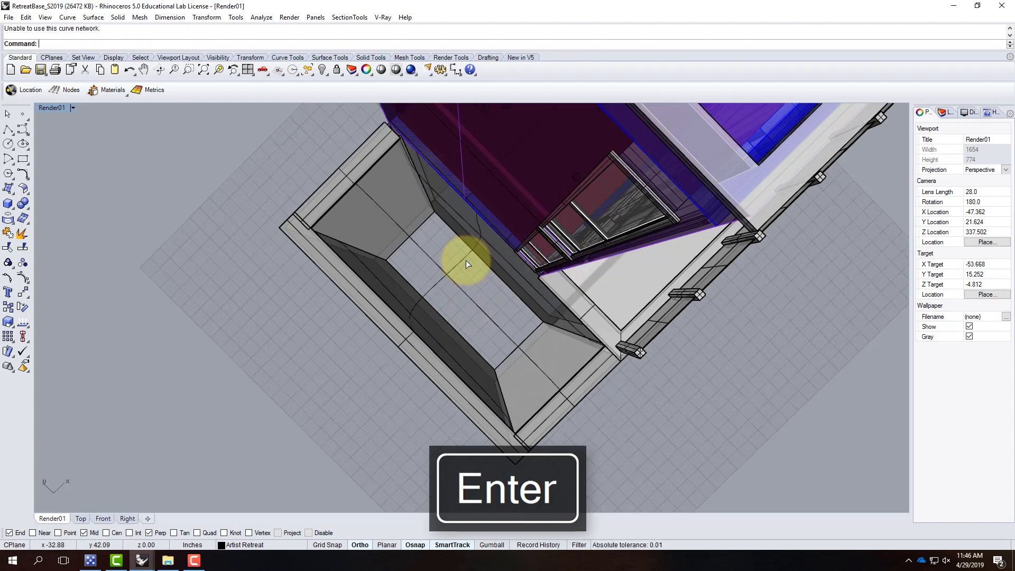
{"action": "key", "text": "Escape"}
{"action": "right_click_drag", "start_coordinate": [523, 339], "coordinate": [453, 328]}
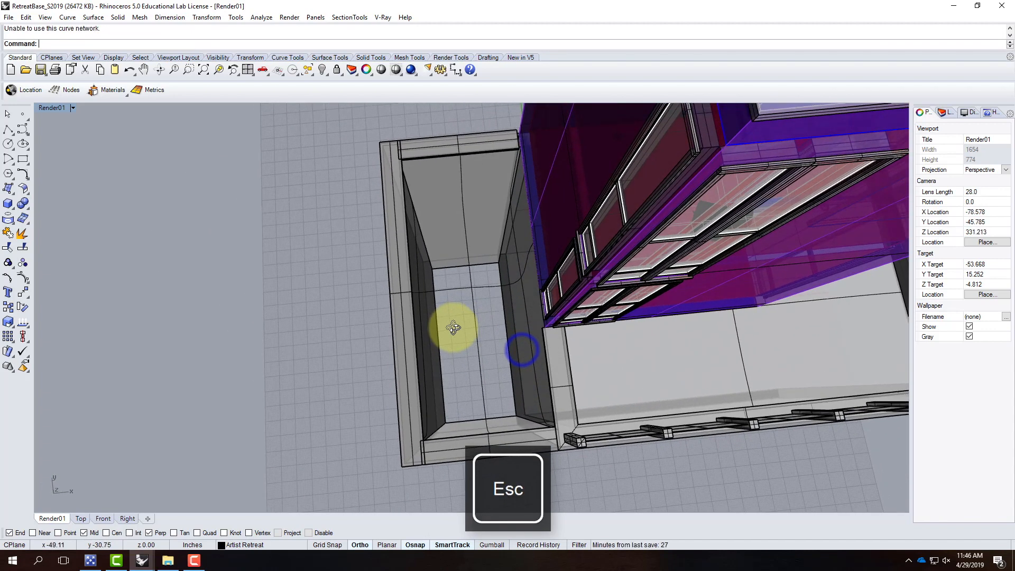
Step: Delete the two curved lengthwise profiles along the basin's outer side wall and building-side wall
{"action": "left_click", "coordinate": [419, 303]}
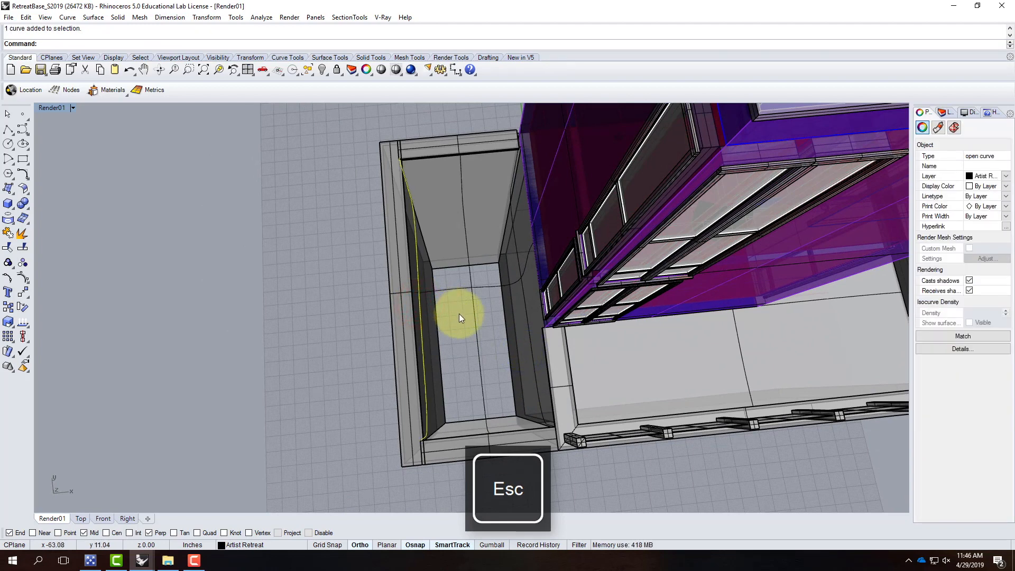
{"action": "key", "text": "Delete"}
{"action": "left_click", "coordinate": [526, 311]}
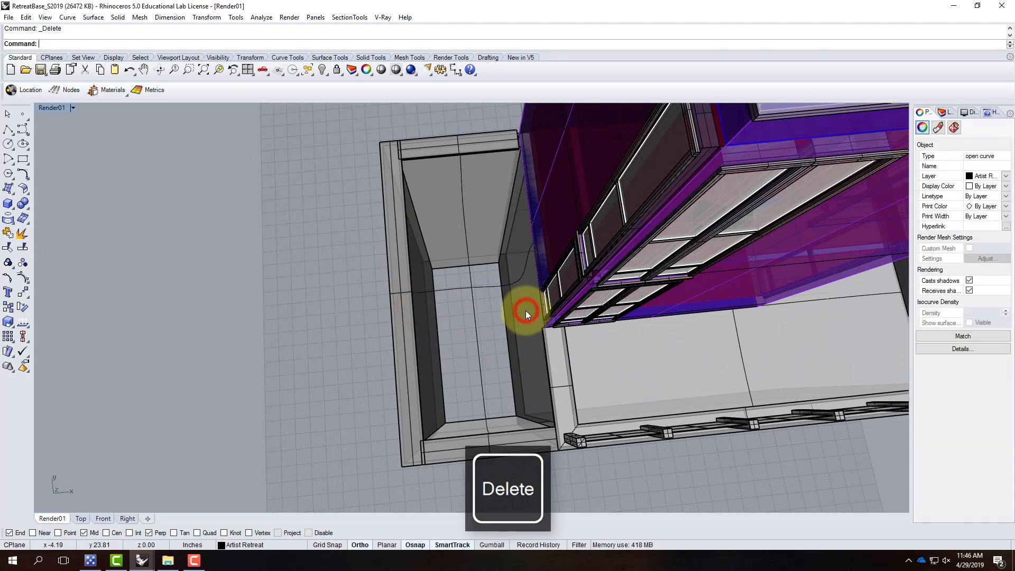
{"action": "key", "text": "Delete"}
Step: Draw a straight polyline along the inner edge of the basin's outer side wall, from one end wall to the other
{"action": "left_click", "coordinate": [10, 134]}
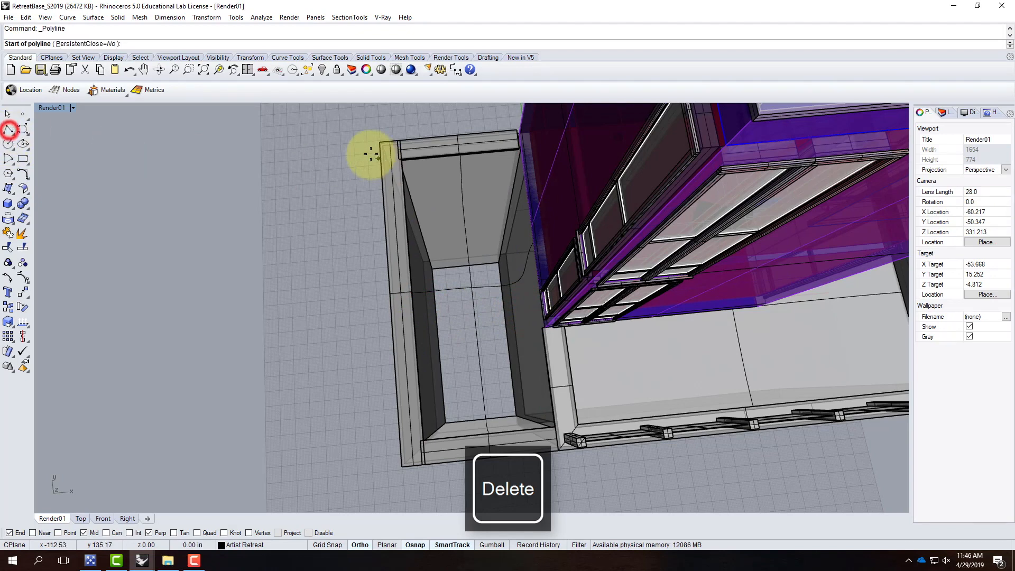
{"action": "scroll", "coordinate": [426, 151], "scroll_direction": "up", "scroll_amount": 3}
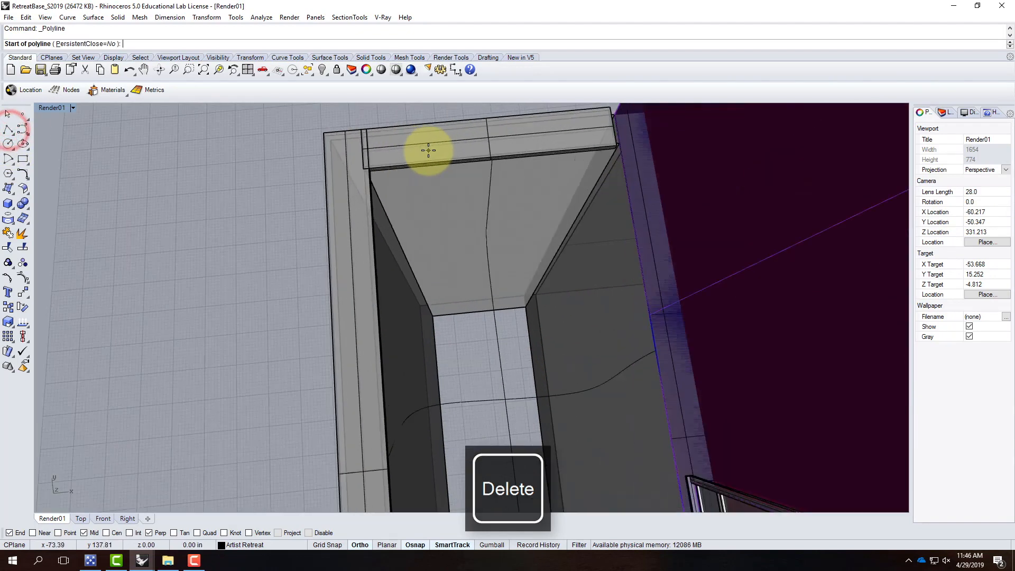
{"action": "scroll", "coordinate": [364, 169], "scroll_direction": "up", "scroll_amount": 2}
{"action": "left_click", "coordinate": [365, 170]}
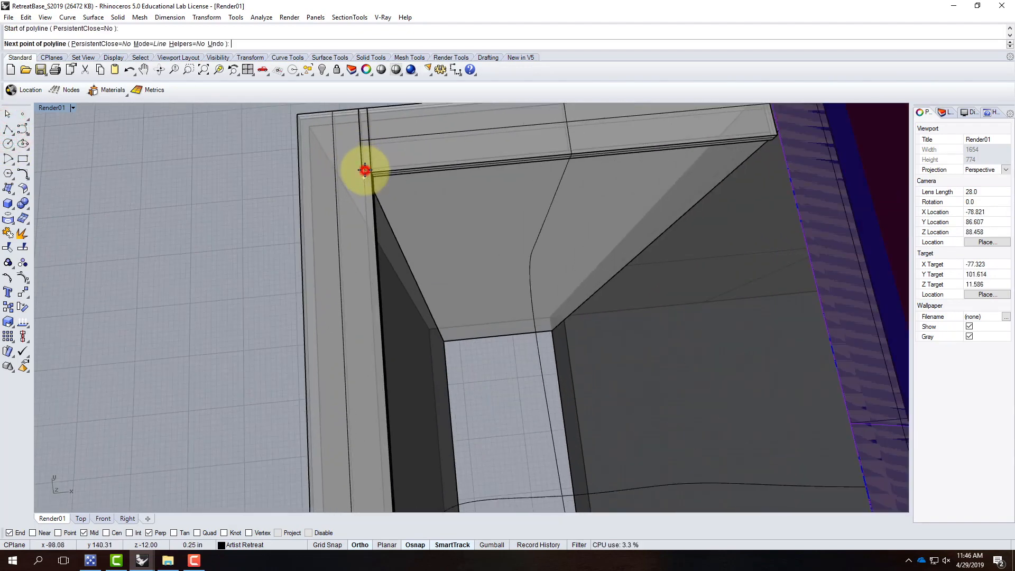
{"action": "scroll", "coordinate": [363, 166], "scroll_direction": "down", "scroll_amount": 4}
{"action": "scroll", "coordinate": [390, 423], "scroll_direction": "up", "scroll_amount": 2}
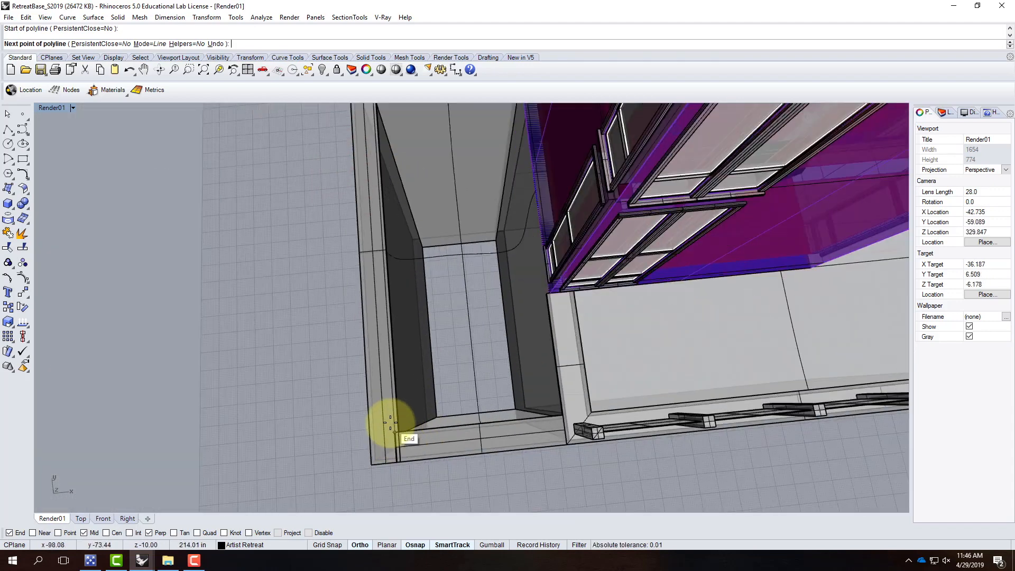
{"action": "scroll", "coordinate": [390, 423], "scroll_direction": "up", "scroll_amount": 2}
{"action": "left_click", "coordinate": [404, 448]}
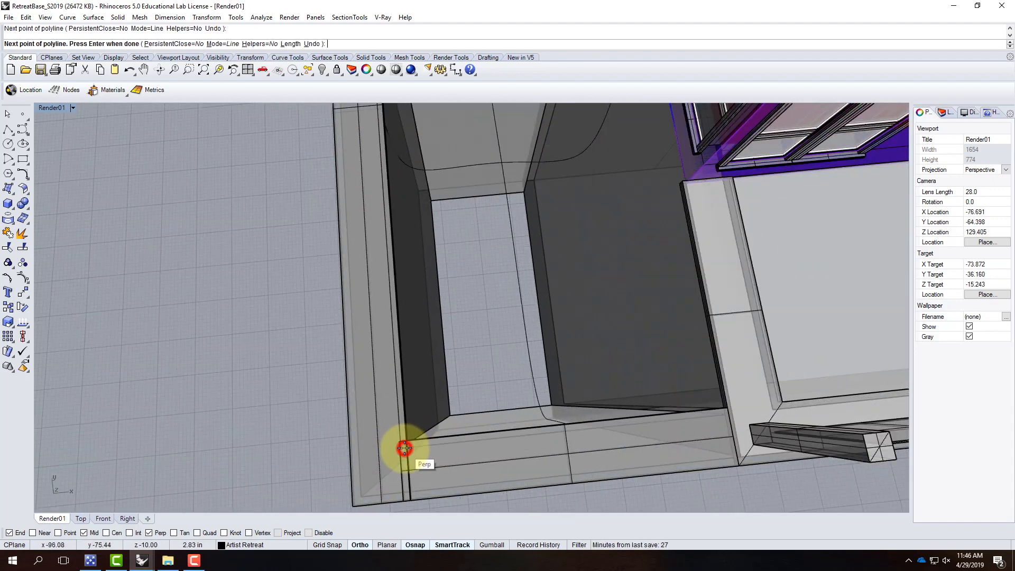
{"action": "key", "text": "Return"}
Step: Draw a second straight polyline along the basin's building-side wall, from one end wall's corner to the other
{"action": "scroll", "coordinate": [464, 430], "scroll_direction": "down", "scroll_amount": 3}
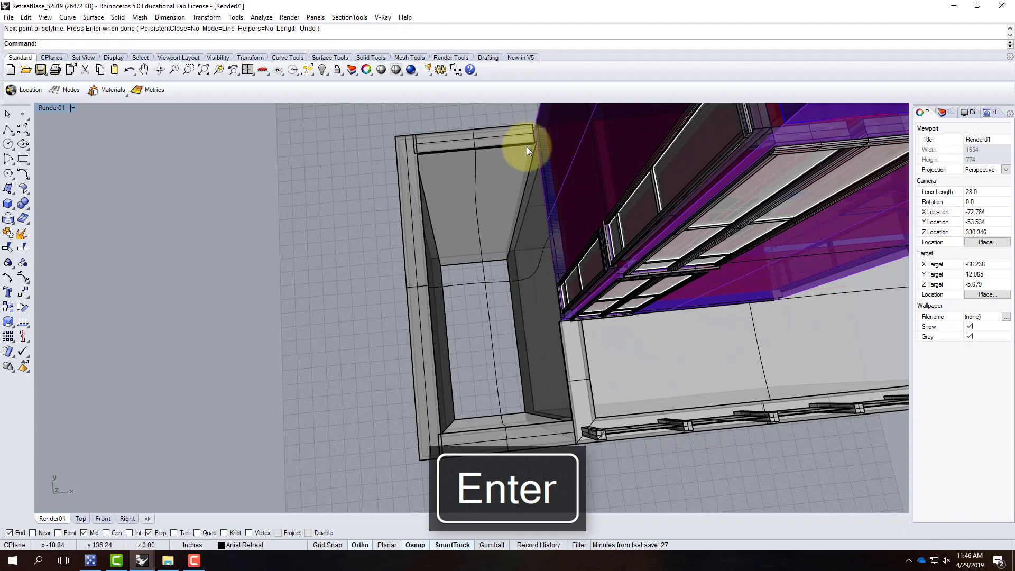
{"action": "key", "text": "Return"}
{"action": "scroll", "coordinate": [535, 146], "scroll_direction": "up", "scroll_amount": 2}
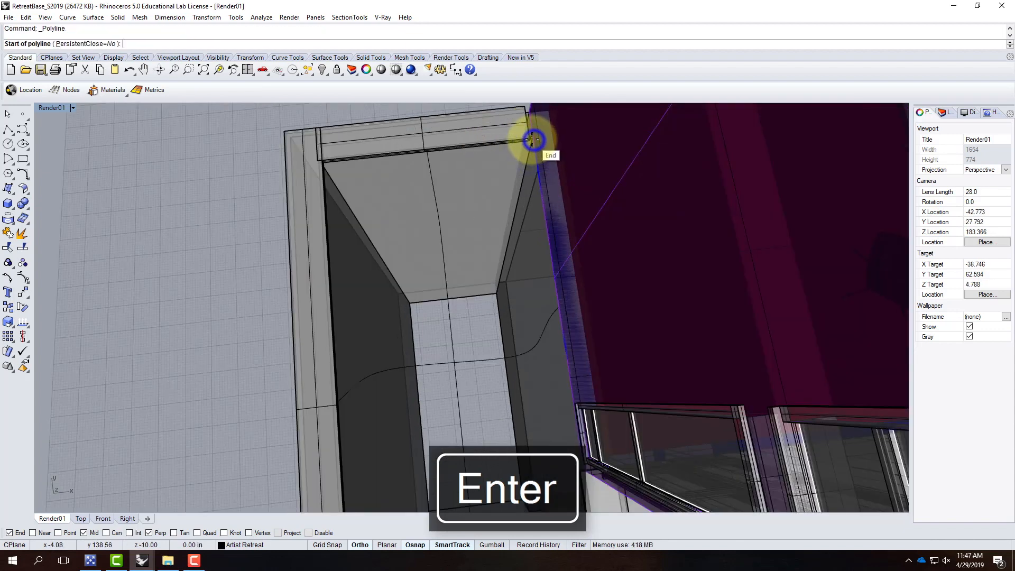
{"action": "left_click", "coordinate": [533, 139]}
{"action": "scroll", "coordinate": [566, 412], "scroll_direction": "up", "scroll_amount": 5}
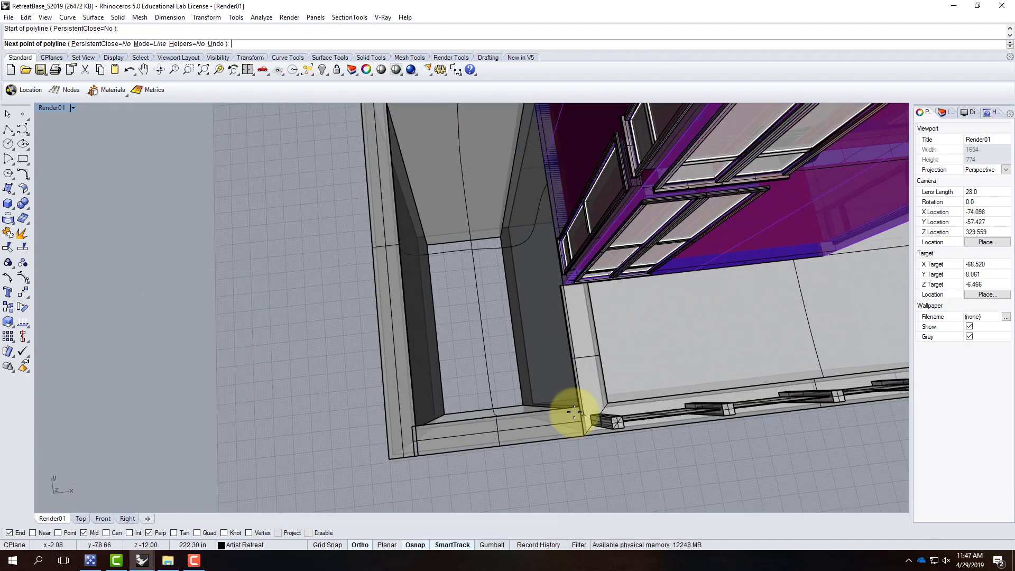
{"action": "left_click", "coordinate": [596, 410]}
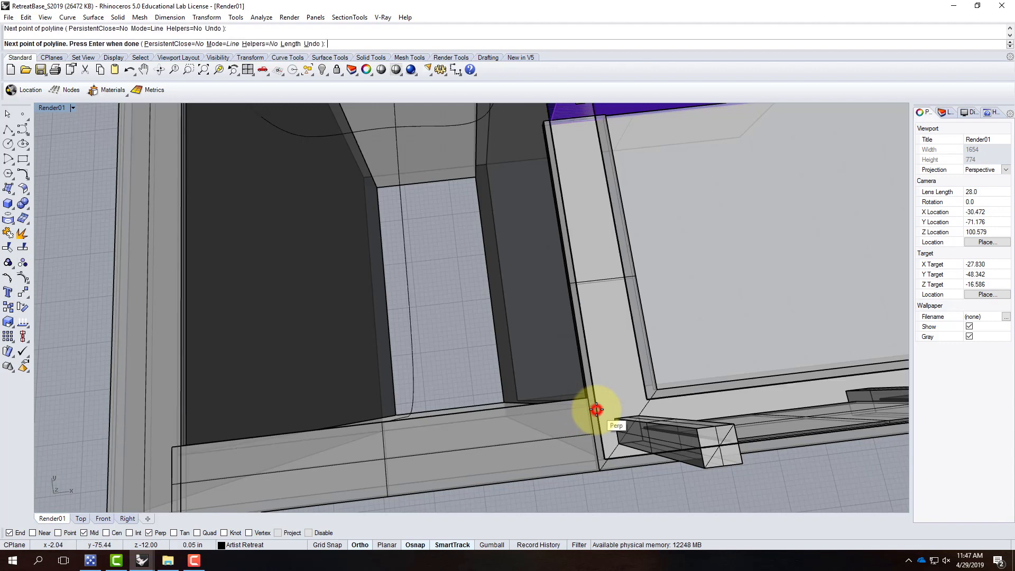
{"action": "key", "text": "Return"}
Step: Try to create a network surface from the two straight side lines, the middle lengthwise profile and the cross curve
{"action": "left_click", "coordinate": [586, 338]}
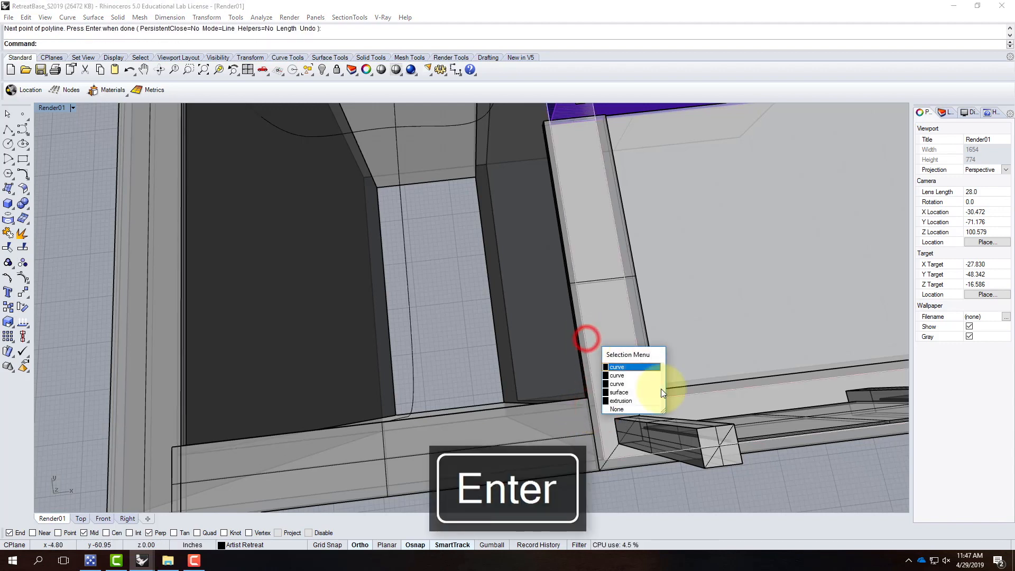
{"action": "left_click", "coordinate": [640, 366]}
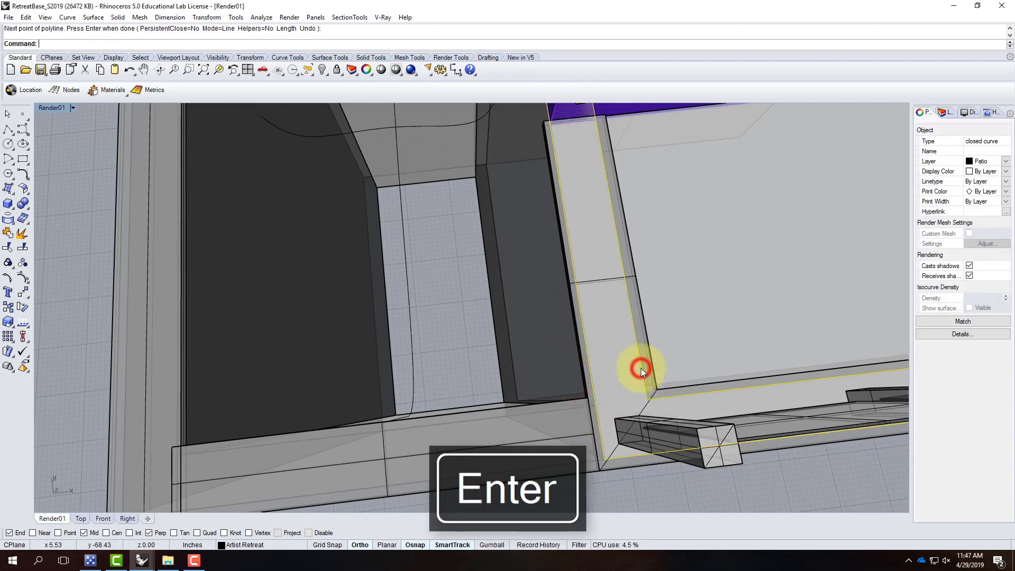
{"action": "left_click", "coordinate": [587, 363]}
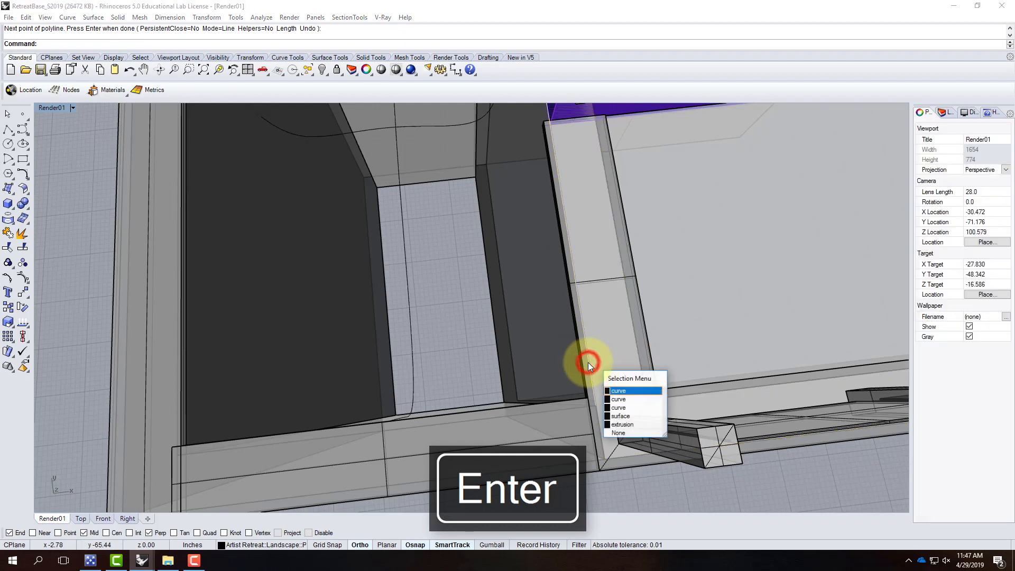
{"action": "left_click", "coordinate": [610, 390]}
{"action": "left_click", "coordinate": [415, 349], "text": "shift"}
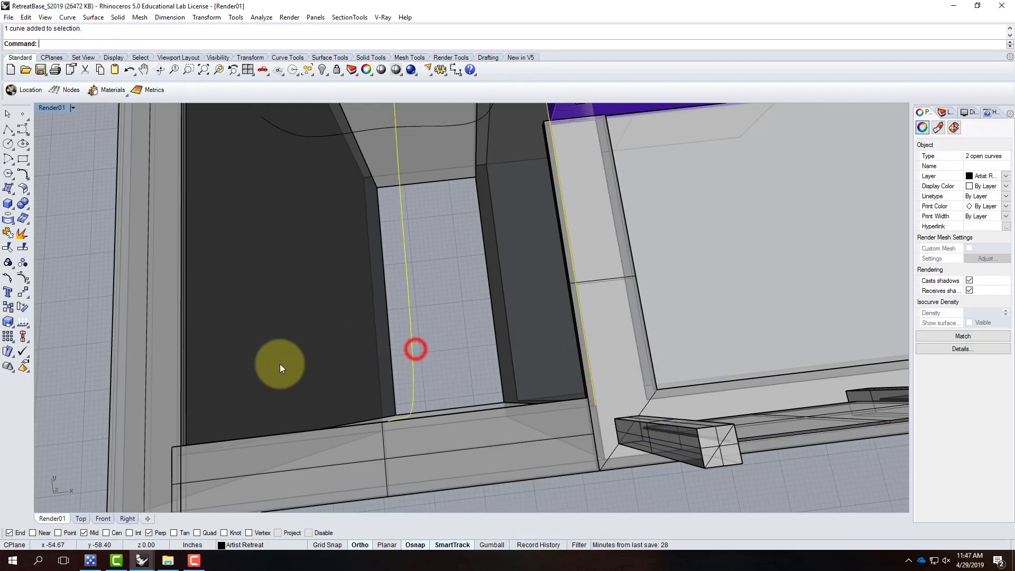
{"action": "left_click", "coordinate": [179, 374], "text": "shift"}
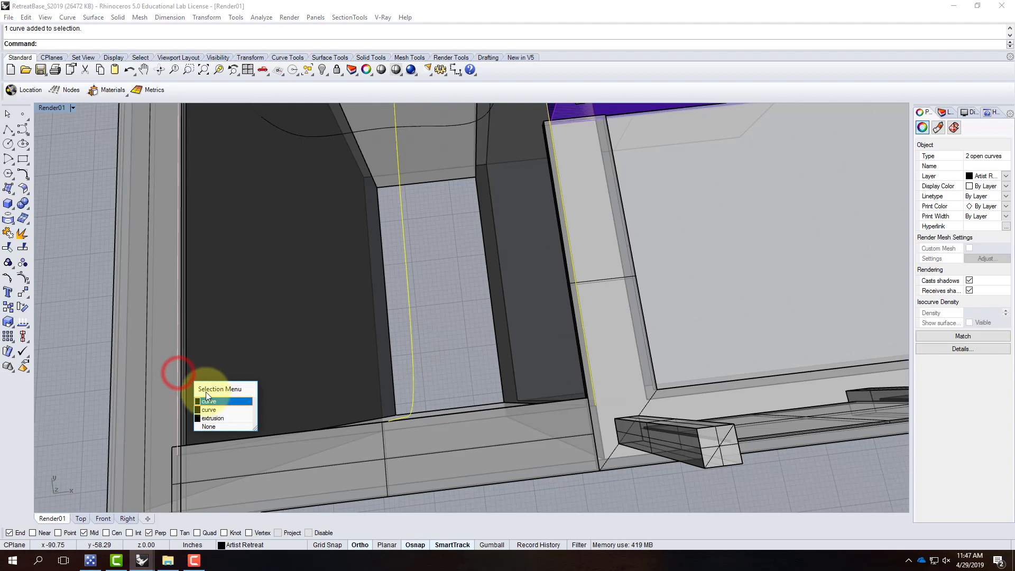
{"action": "left_click", "coordinate": [212, 402]}
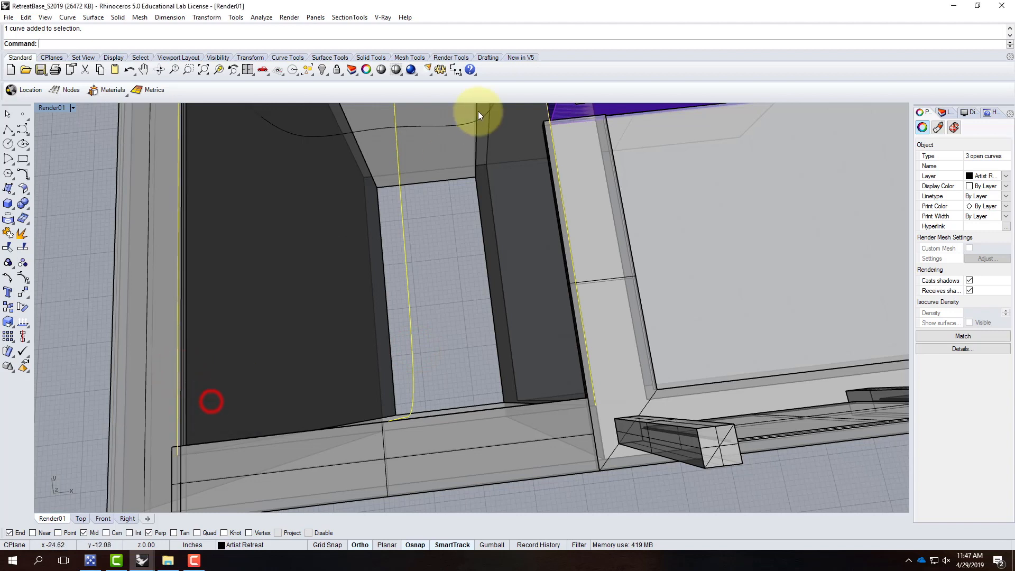
{"action": "left_click", "coordinate": [382, 129], "text": "shift"}
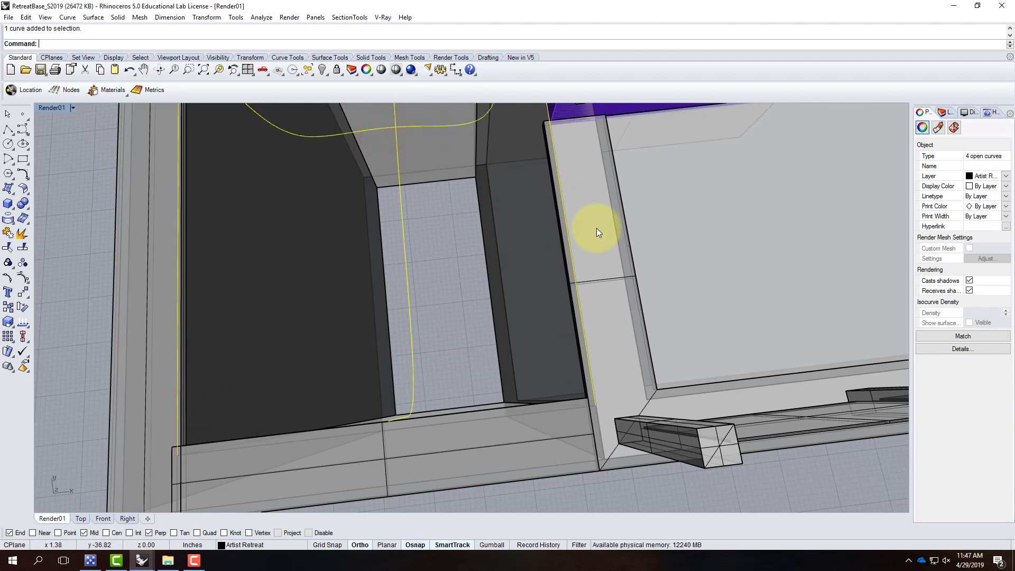
{"action": "key", "text": "Return"}
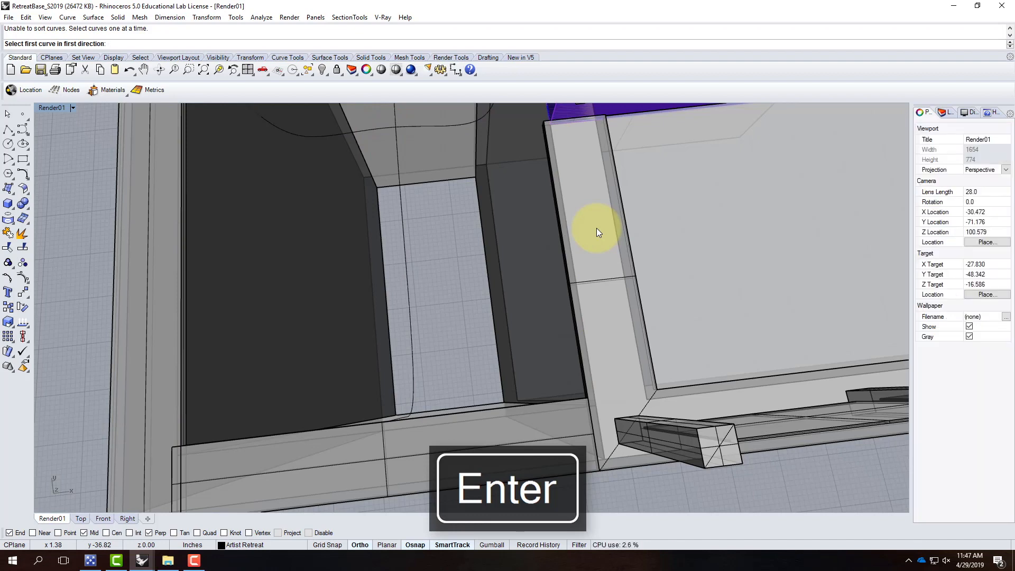
Step: Examine how the profile curves and cross curve meet the basin walls from several angles, and cancel the network surface
{"action": "scroll", "coordinate": [478, 294], "scroll_direction": "down", "scroll_amount": 8}
{"action": "right_click_drag", "start_coordinate": [410, 300], "coordinate": [453, 231]}
{"action": "scroll", "coordinate": [379, 200], "scroll_direction": "up", "scroll_amount": 8}
{"action": "scroll", "coordinate": [404, 307], "scroll_direction": "down", "scroll_amount": 4}
{"action": "right_click_drag", "start_coordinate": [487, 304], "coordinate": [462, 264]}
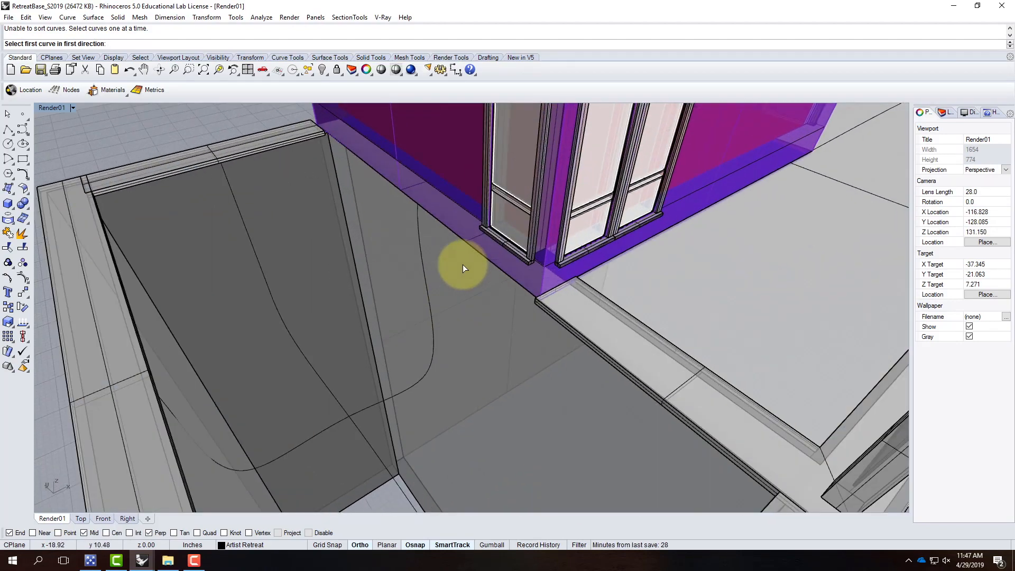
{"action": "right_click_drag", "start_coordinate": [384, 289], "coordinate": [455, 223]}
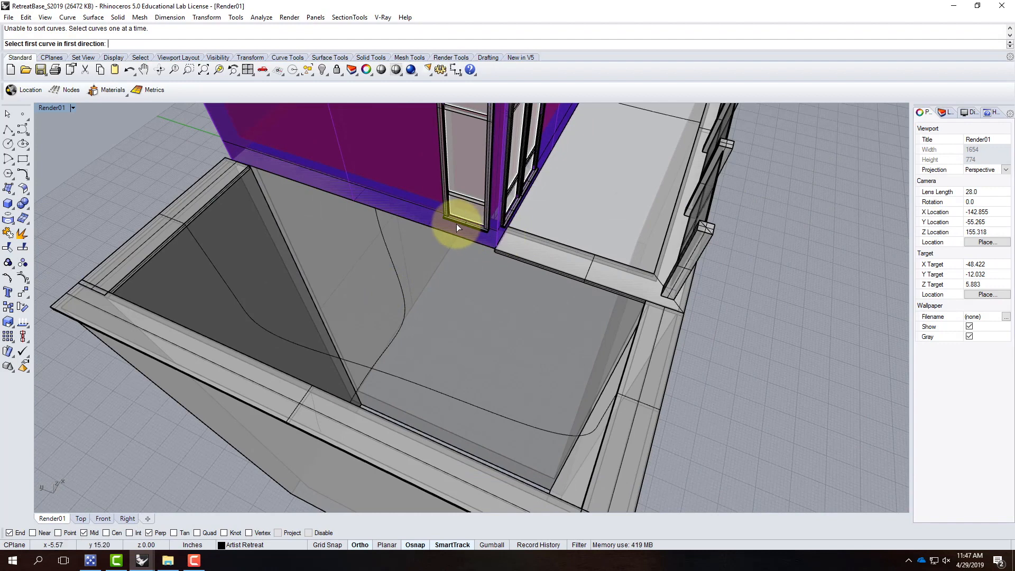
{"action": "scroll", "coordinate": [258, 170], "scroll_direction": "up", "scroll_amount": 4}
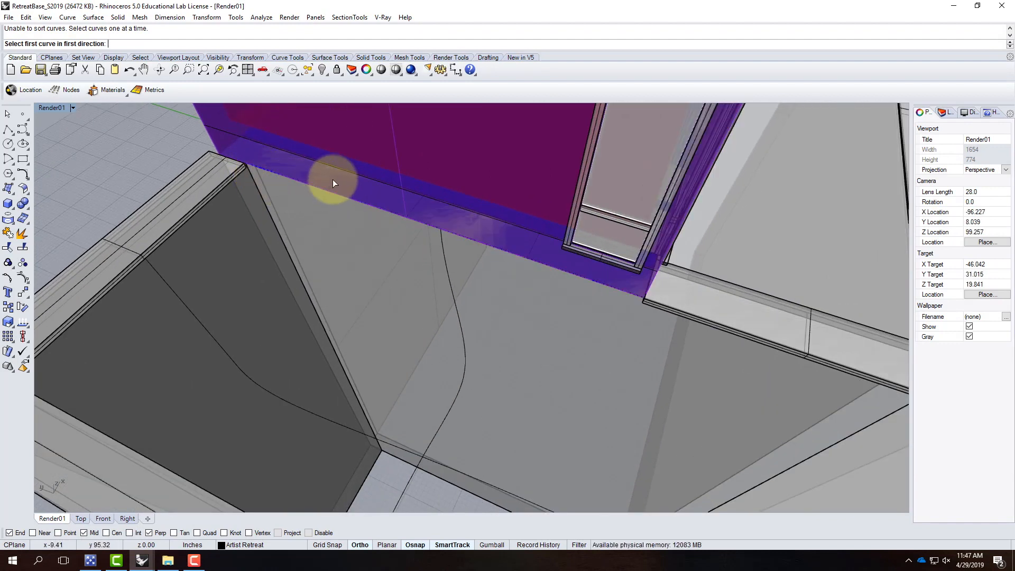
{"action": "scroll", "coordinate": [425, 190], "scroll_direction": "down", "scroll_amount": 5}
{"action": "key", "text": "Escape"}
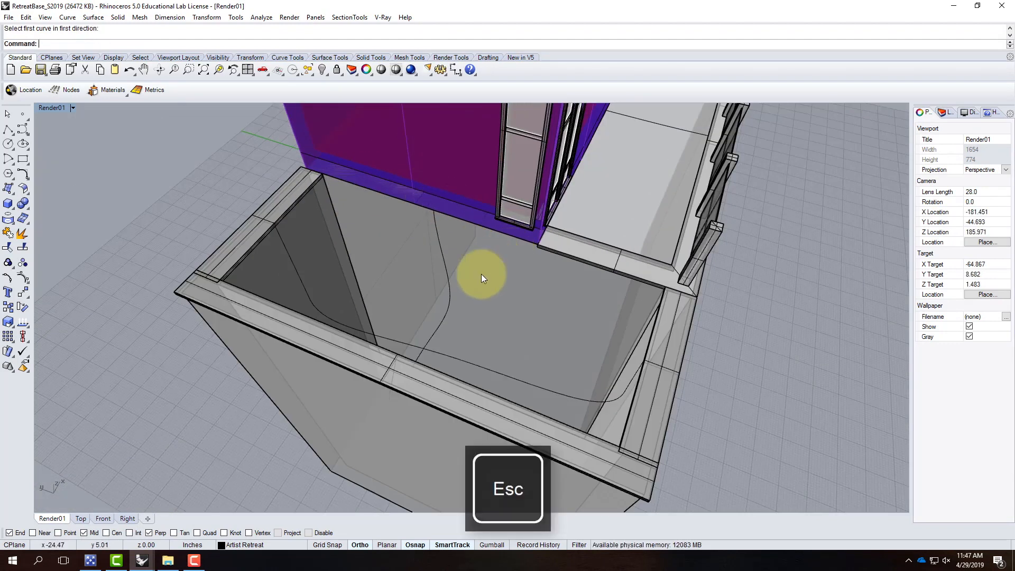
Step: Fill the lower part of the basin with a solid box whose base spans diagonally opposite inner bottom corners
{"action": "left_click", "coordinate": [8, 203]}
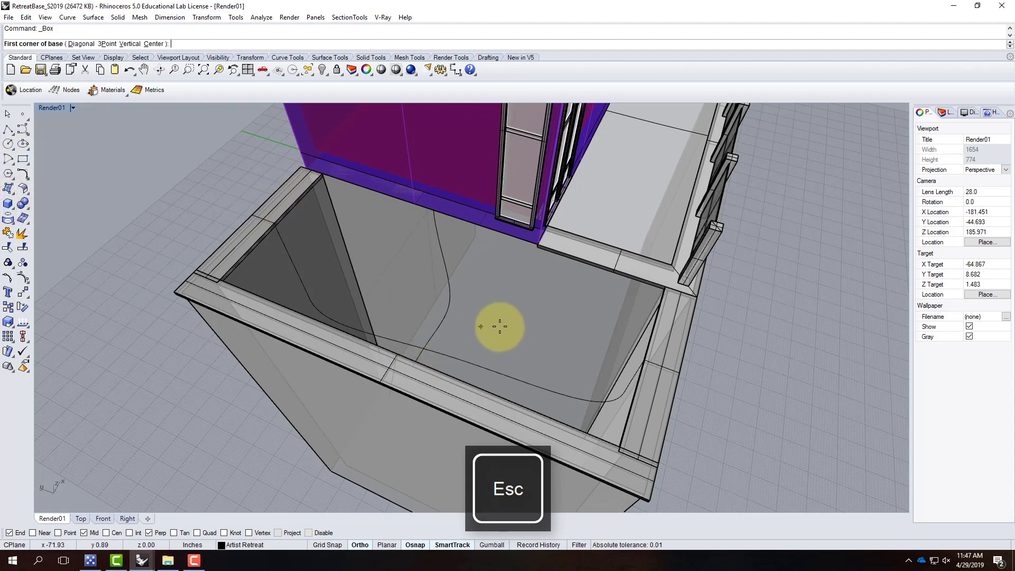
{"action": "right_click_drag", "start_coordinate": [636, 396], "coordinate": [630, 476]}
{"action": "left_click", "coordinate": [561, 236]}
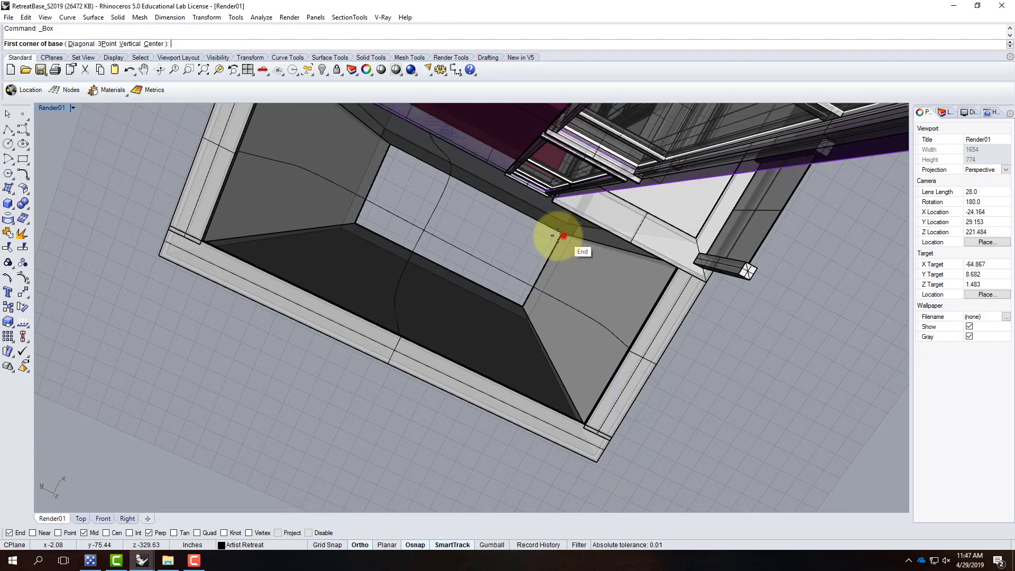
{"action": "left_click", "coordinate": [361, 230]}
{"action": "left_click", "coordinate": [247, 222]}
{"action": "right_click_drag", "start_coordinate": [248, 222], "coordinate": [398, 265]}
{"action": "scroll", "coordinate": [342, 336], "scroll_direction": "up", "scroll_amount": 4}
{"action": "right_click_drag", "start_coordinate": [385, 311], "coordinate": [406, 366]}
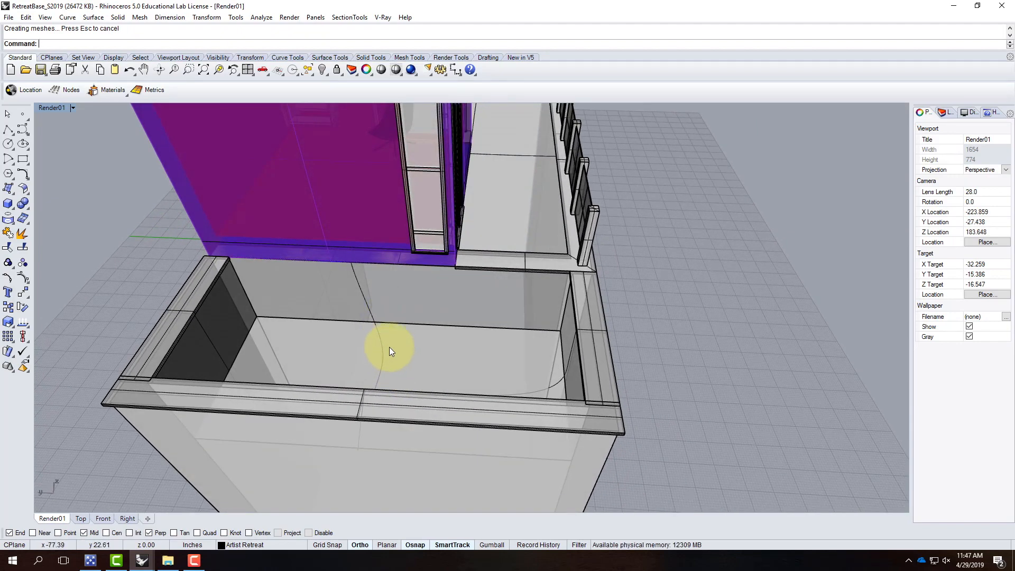
{"action": "scroll", "coordinate": [392, 298], "scroll_direction": "down", "scroll_amount": 4}
{"action": "right_click_drag", "start_coordinate": [391, 345], "coordinate": [249, 287]}
{"action": "scroll", "coordinate": [410, 319], "scroll_direction": "up", "scroll_amount": 3}
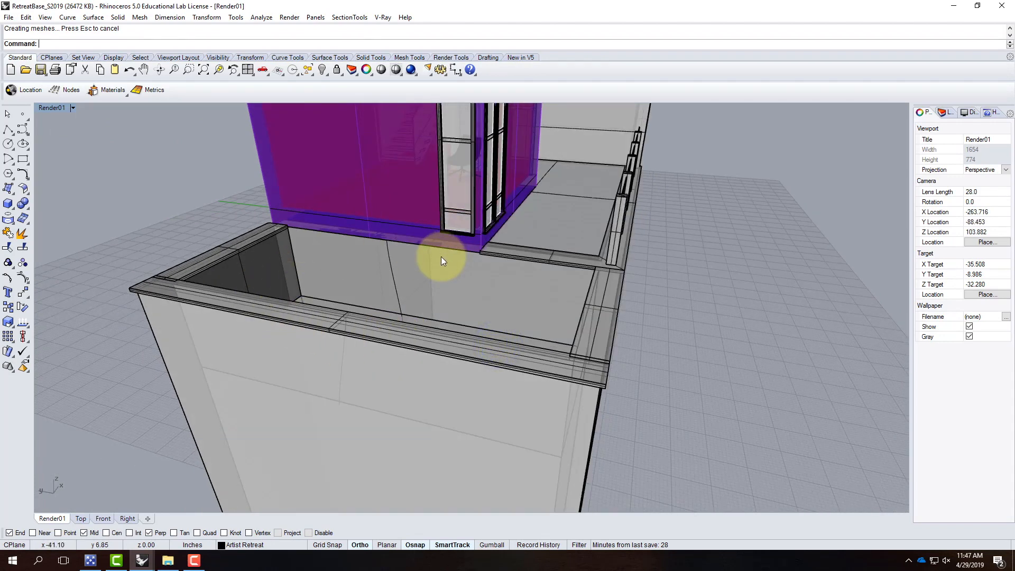
Step: Create a rectangular plane across the basin opening, from the building-side far corner to the diagonally opposite corner at the outer wall
{"action": "left_click", "coordinate": [10, 189]}
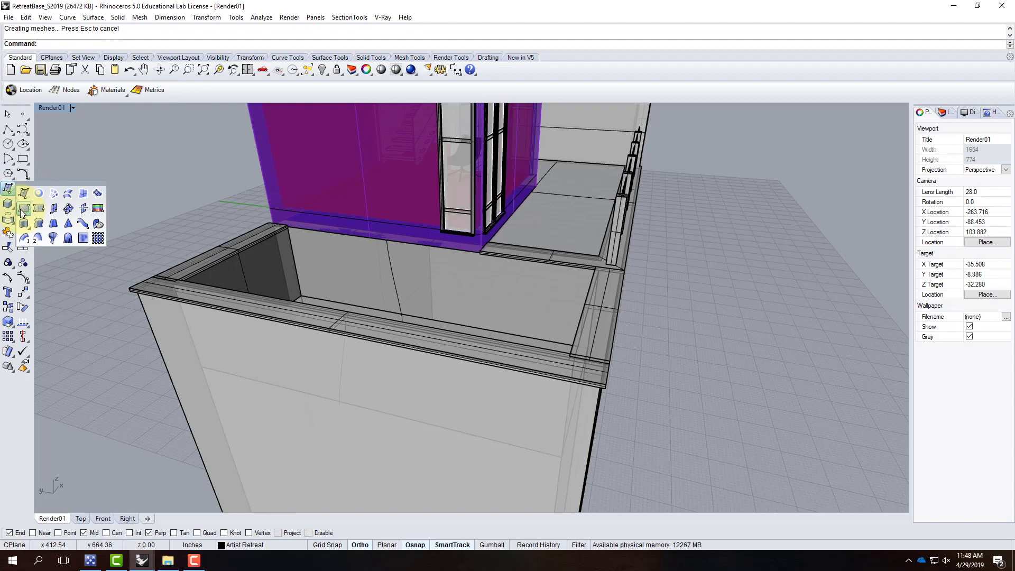
{"action": "left_click", "coordinate": [22, 210]}
{"action": "scroll", "coordinate": [288, 226], "scroll_direction": "up", "scroll_amount": 4}
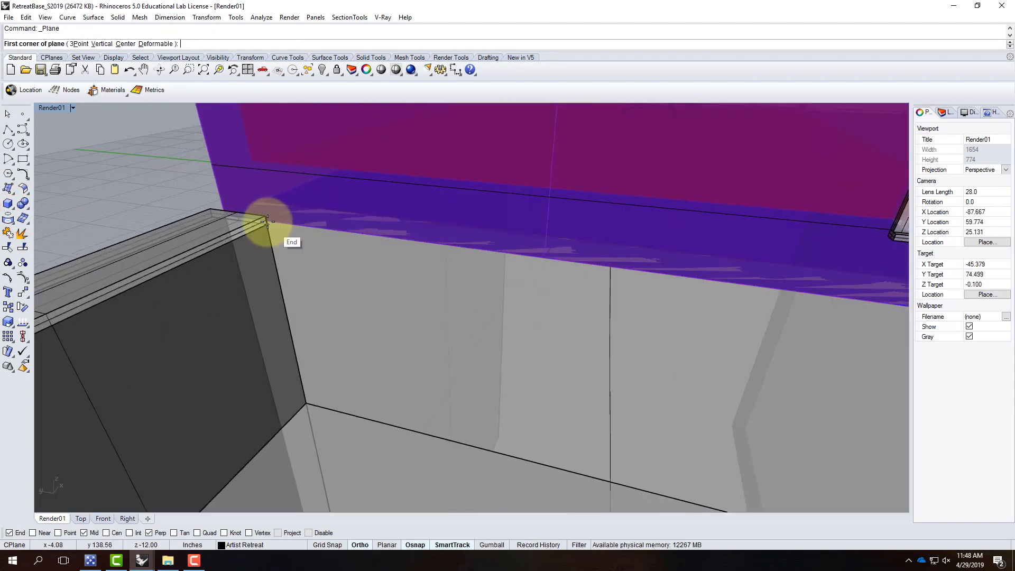
{"action": "left_click", "coordinate": [268, 222]}
{"action": "scroll", "coordinate": [539, 333], "scroll_direction": "down", "scroll_amount": 5}
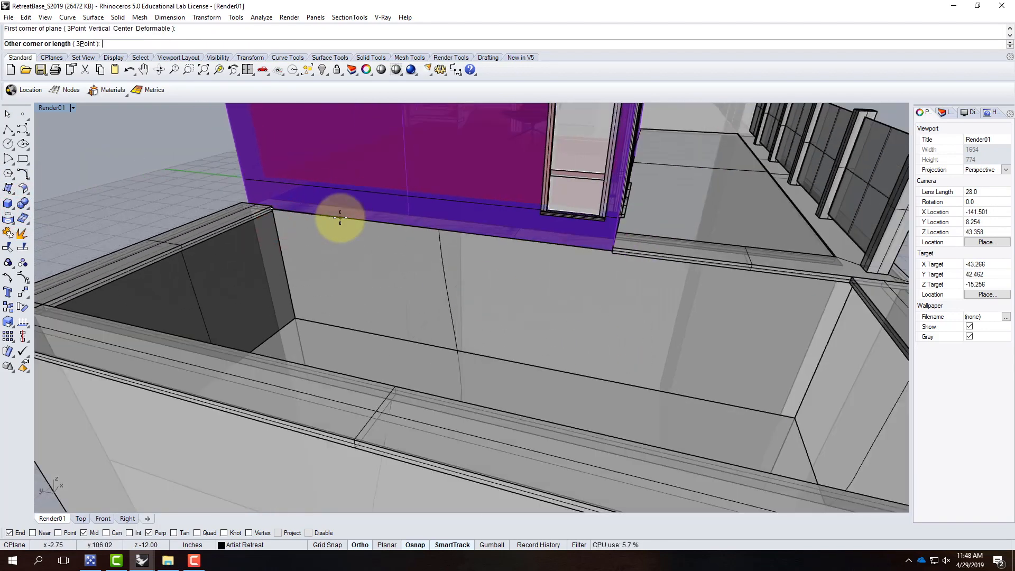
{"action": "scroll", "coordinate": [499, 301], "scroll_direction": "down", "scroll_amount": 3}
{"action": "scroll", "coordinate": [623, 344], "scroll_direction": "up", "scroll_amount": 5}
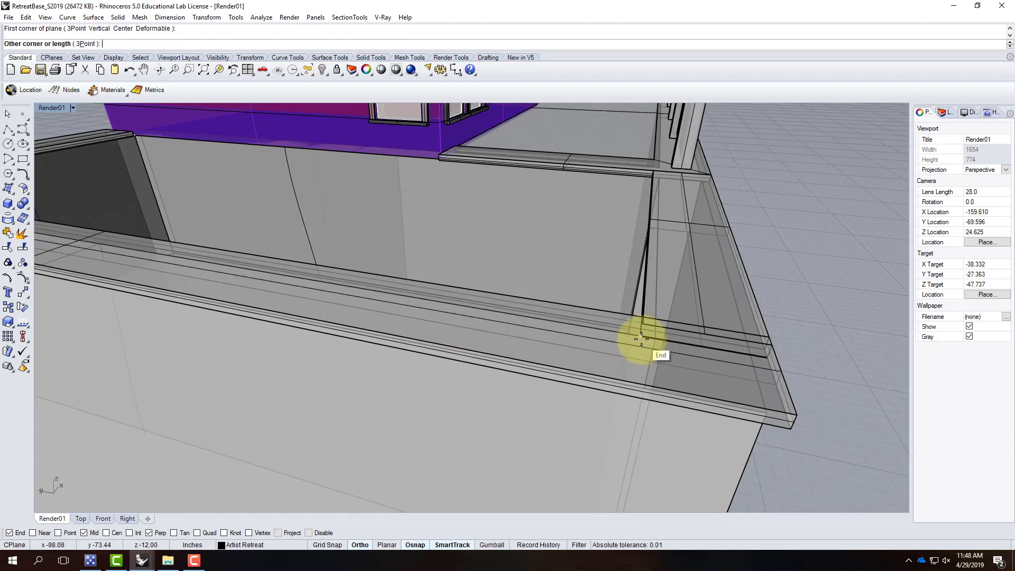
{"action": "left_click", "coordinate": [657, 339]}
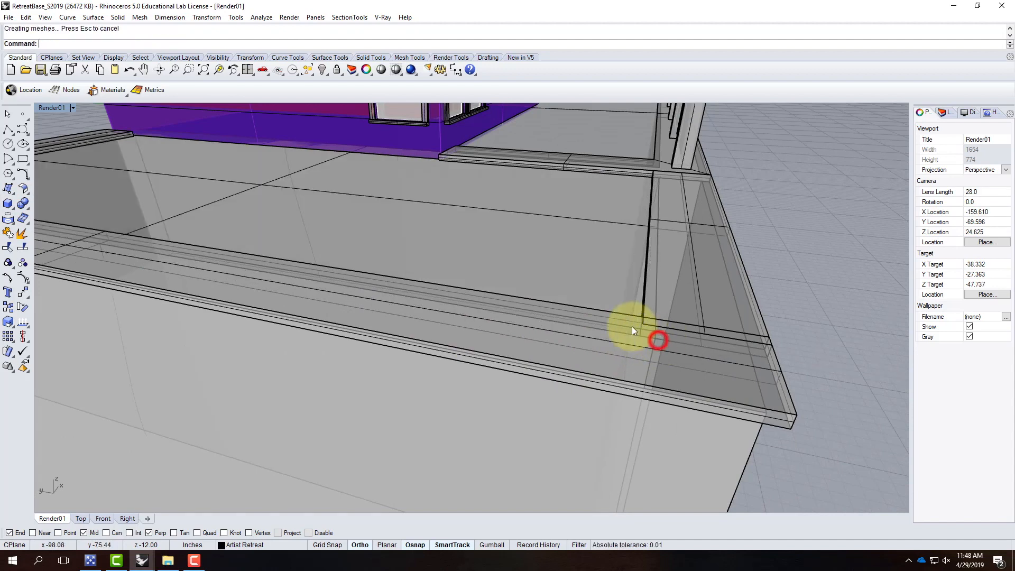
Step: Move the plane over the basin opening vertically down by 4 inches
{"action": "left_click", "coordinate": [503, 230]}
{"action": "scroll", "coordinate": [581, 193], "scroll_direction": "down", "scroll_amount": 6}
{"action": "mouse_move", "coordinate": [547, 254]}
{"action": "right_mouse_down"}
{"action": "mouse_move", "coordinate": [451, 233]}
{"action": "mouse_move", "coordinate": [537, 261]}
{"action": "right_mouse_up"}
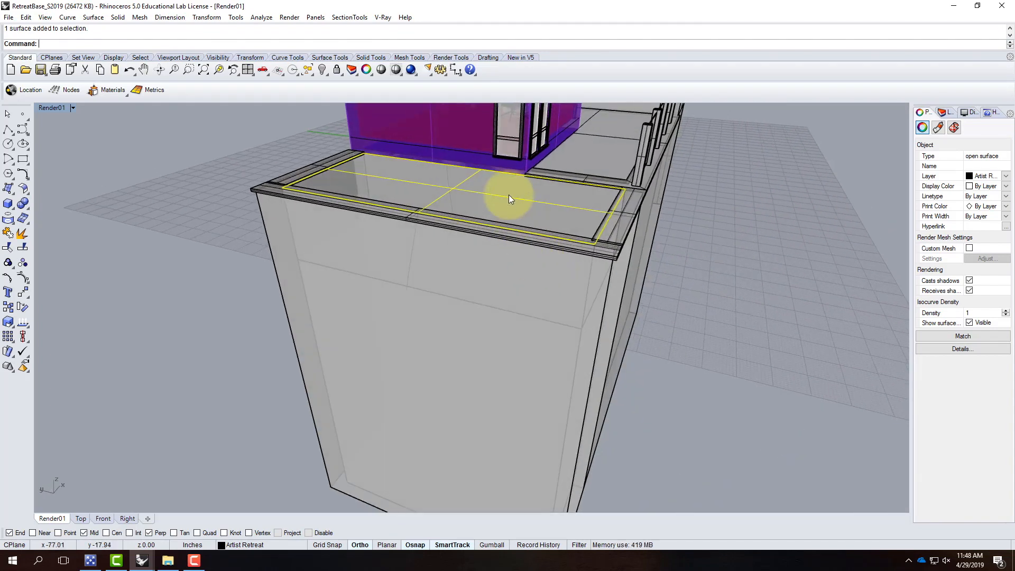
{"action": "type", "text": "move"}
{"action": "key", "text": "Return"}
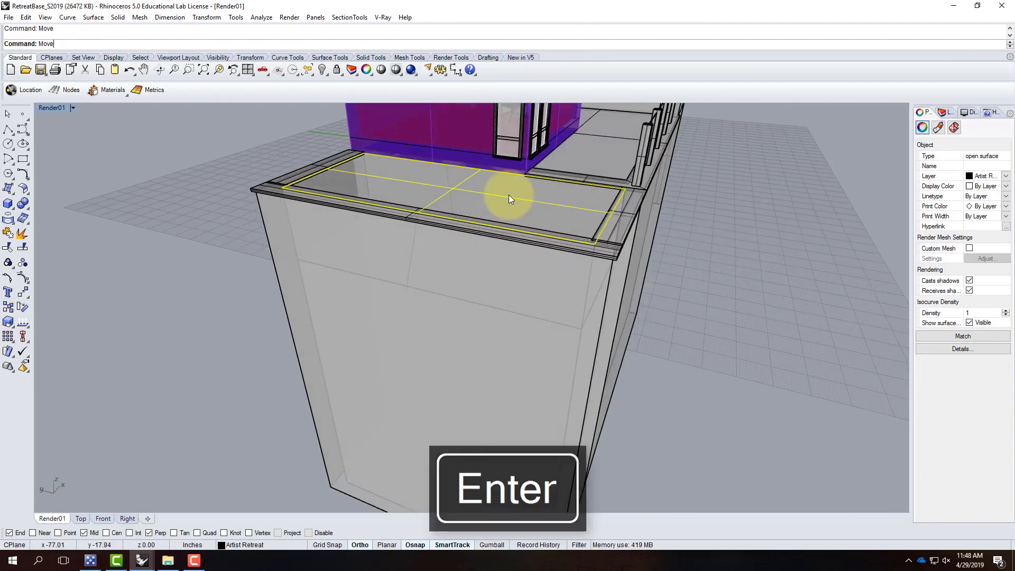
{"action": "type", "text": "v"}
{"action": "key", "text": "Return"}
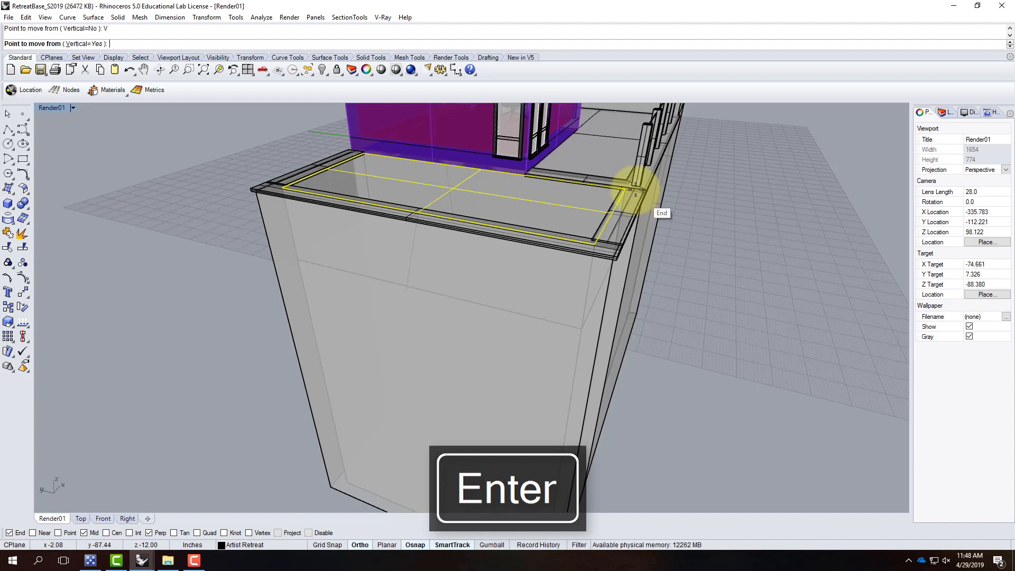
{"action": "left_click", "coordinate": [627, 189]}
{"action": "type", "text": "-"}
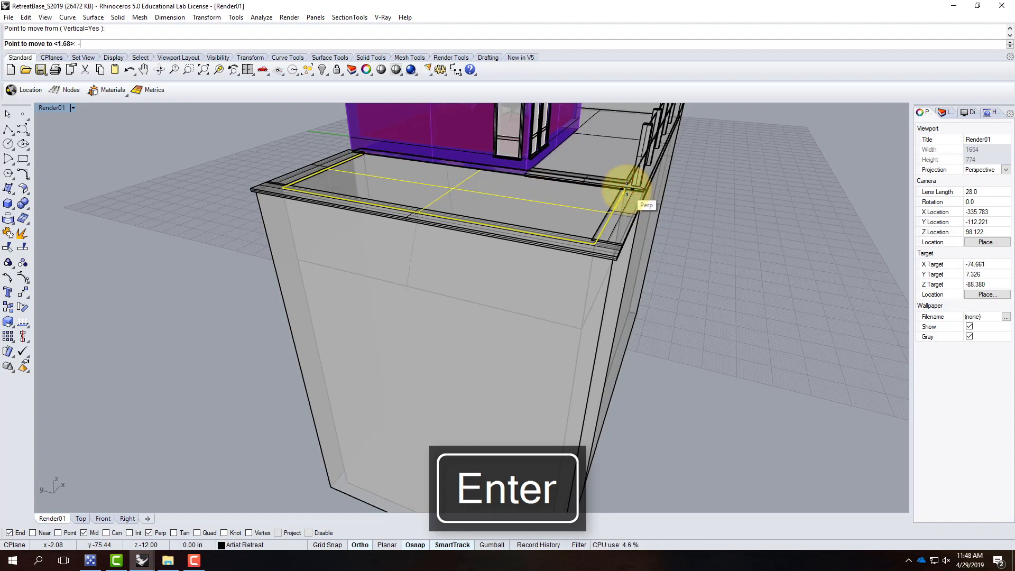
{"action": "type", "text": "4\""}
{"action": "key", "text": "Return"}
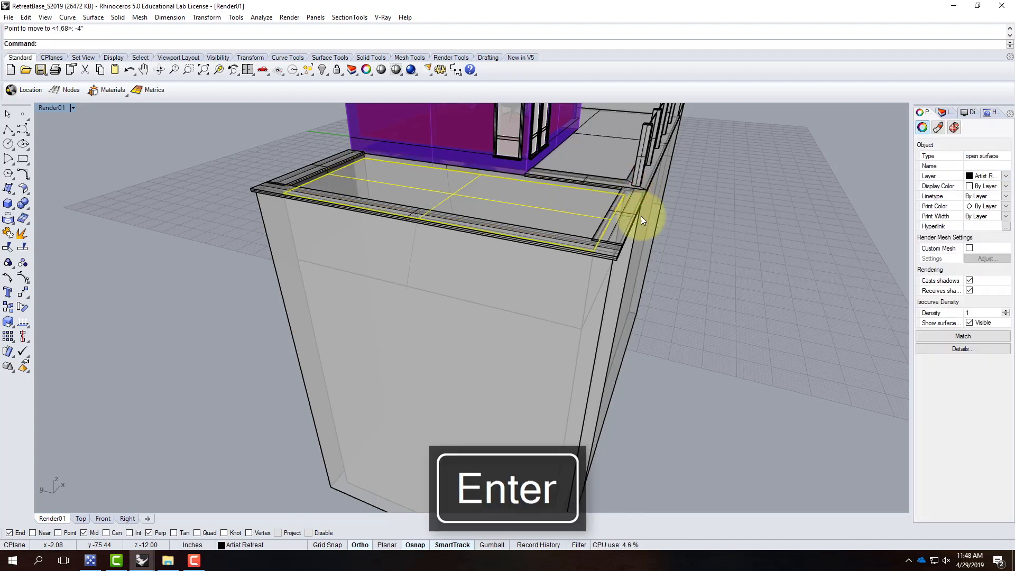
{"action": "left_click", "coordinate": [755, 298]}
Step: Copy the lowered basin plane vertically, placing one duplicate 2 inches below it
{"action": "mouse_move", "coordinate": [550, 214]}
{"action": "right_mouse_down"}
{"action": "mouse_move", "coordinate": [545, 192]}
{"action": "mouse_move", "coordinate": [548, 211]}
{"action": "right_mouse_up"}
{"action": "scroll", "coordinate": [469, 193], "scroll_direction": "up", "scroll_amount": 5}
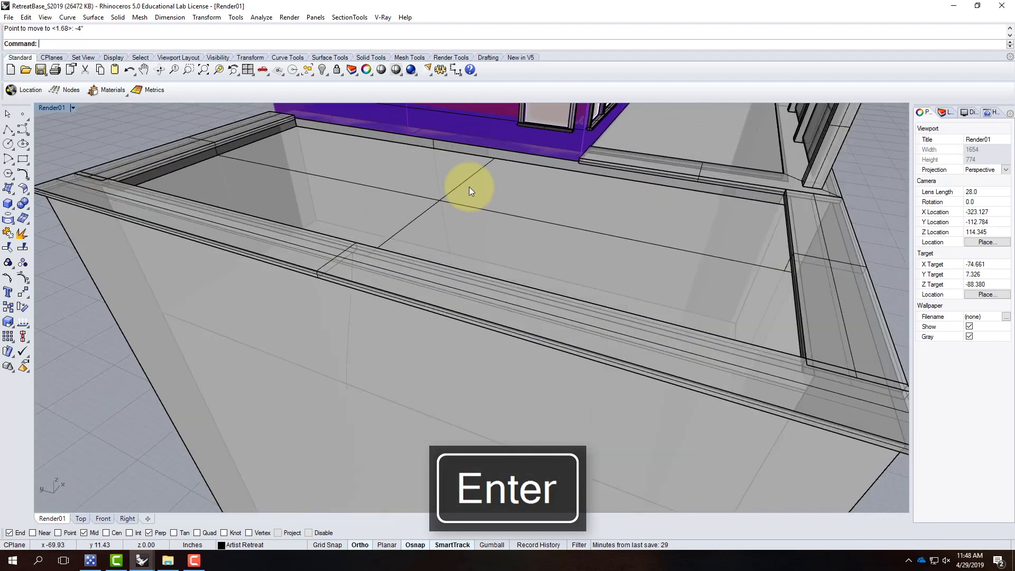
{"action": "left_click", "coordinate": [460, 189]}
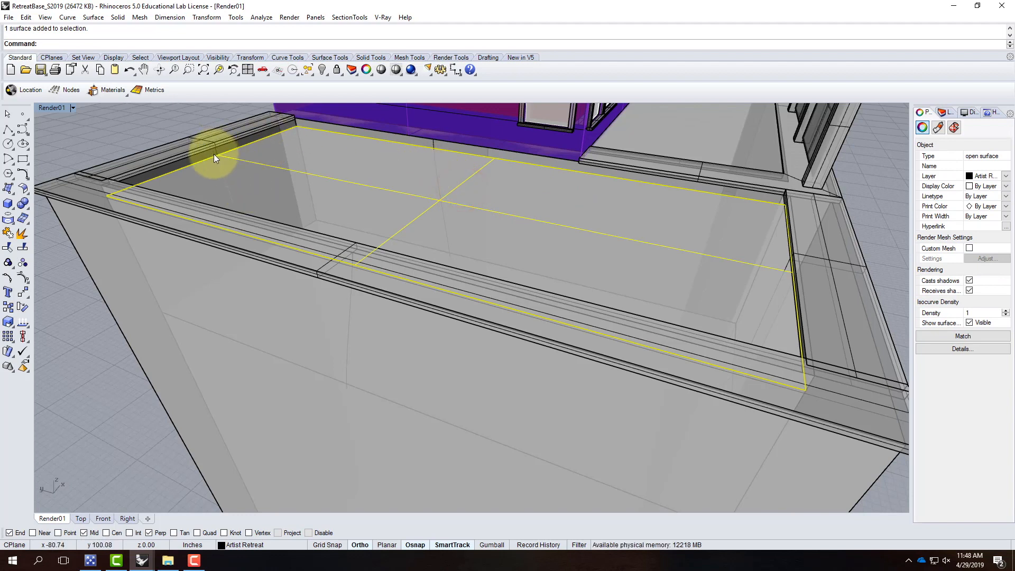
{"action": "type", "text": "Cop"}
{"action": "key", "text": "Return"}
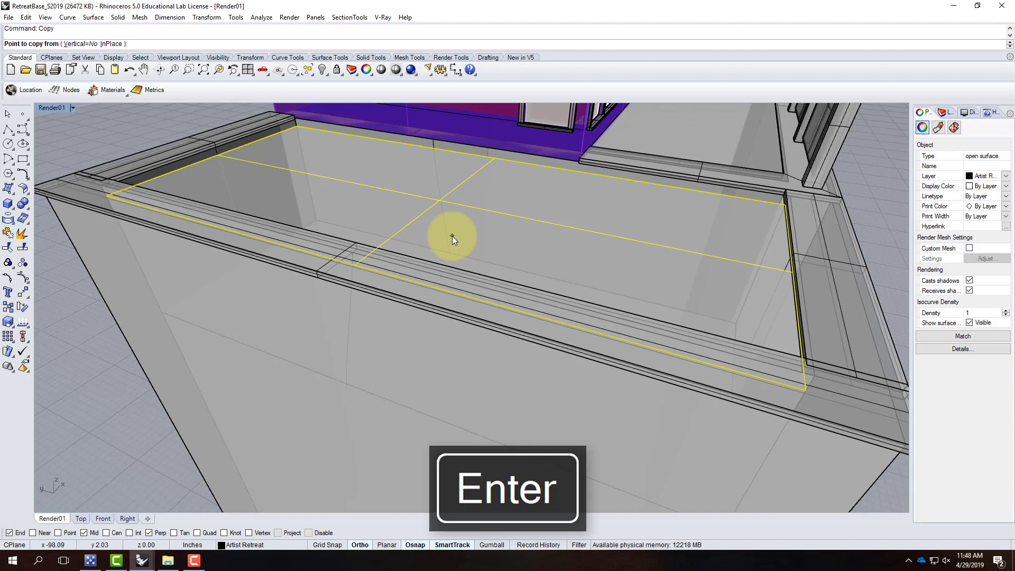
{"action": "type", "text": "V"}
{"action": "key", "text": "Return"}
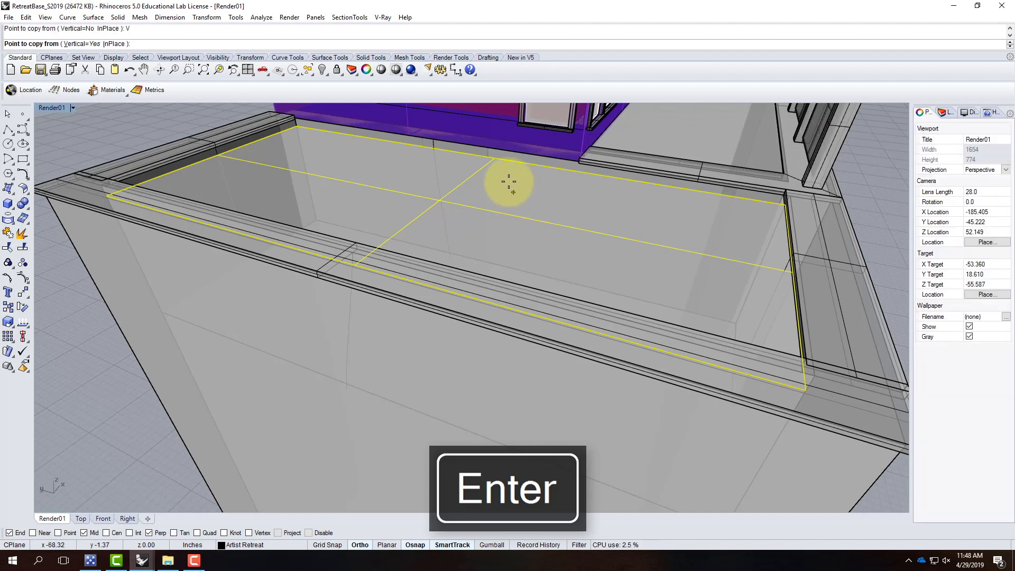
{"action": "left_click", "coordinate": [494, 162]}
{"action": "type", "text": "-"}
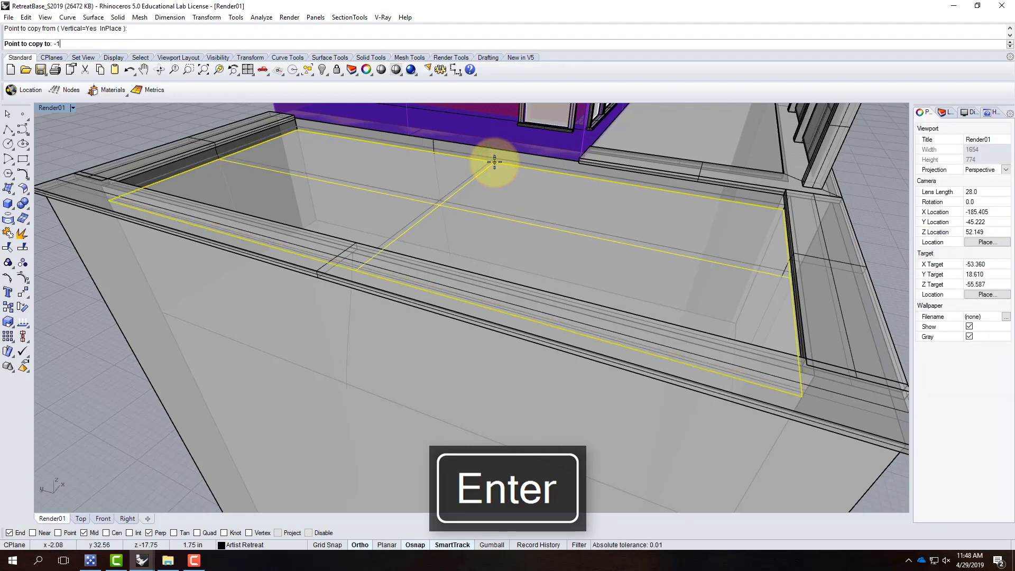
{"action": "type", "text": "1\""}
{"action": "key", "text": "Return"}
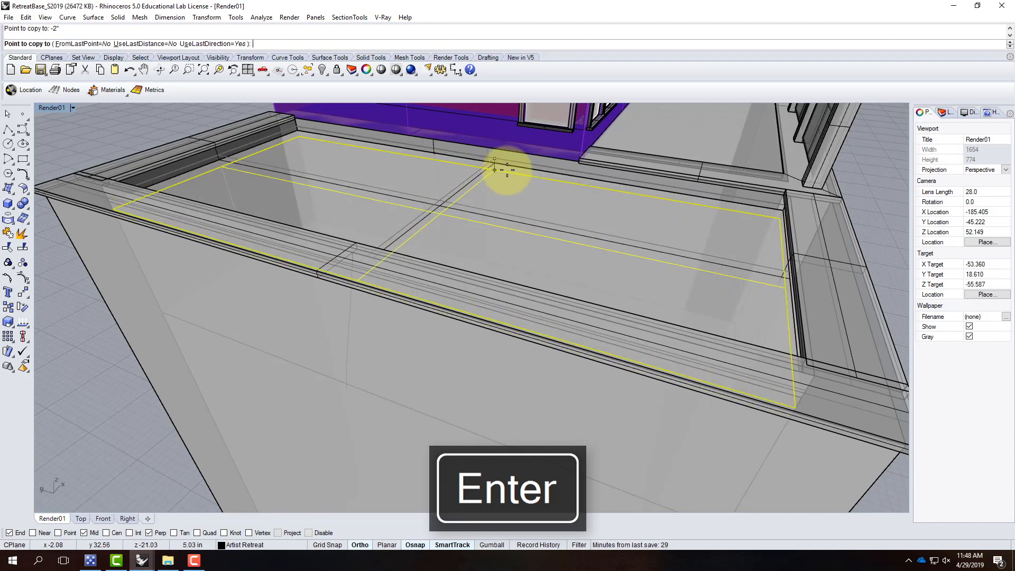
{"action": "key", "text": "Return"}
{"action": "left_click", "coordinate": [467, 160]}
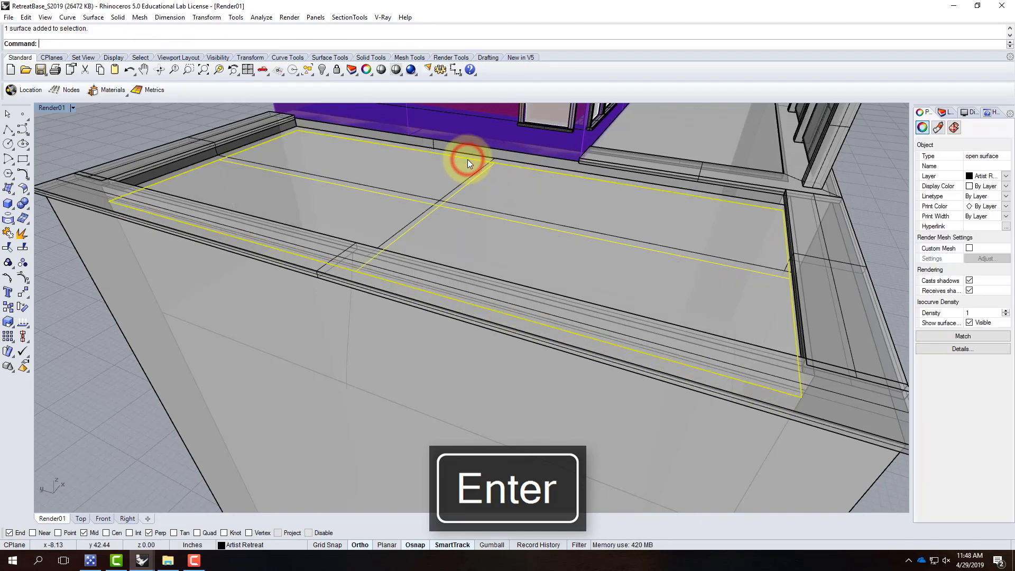
{"action": "type", "text": "Spli"}
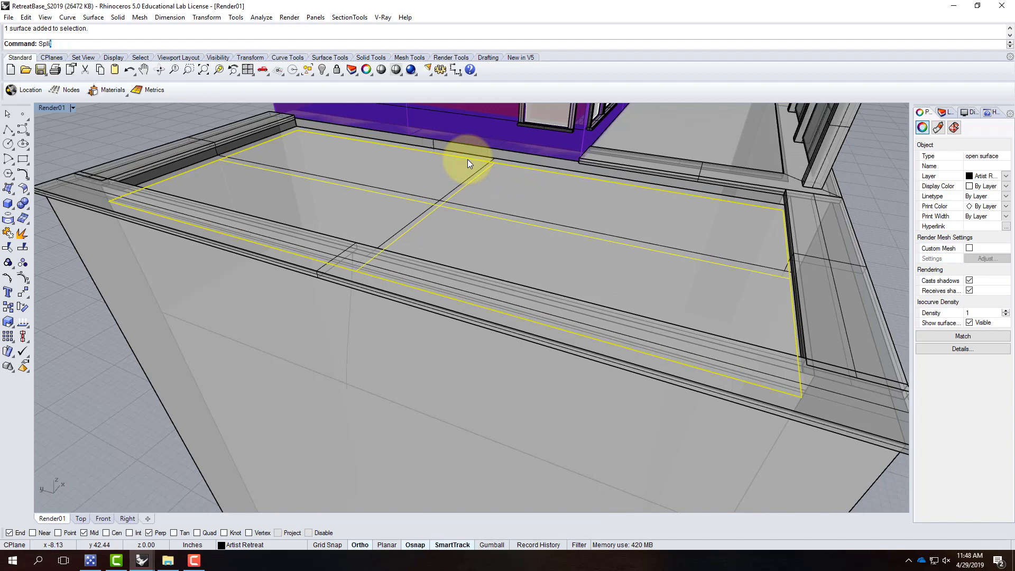
{"action": "type", "text": "t"}
{"action": "key", "text": "Return"}
{"action": "key", "text": "Escape"}
{"action": "key", "text": "Escape"}
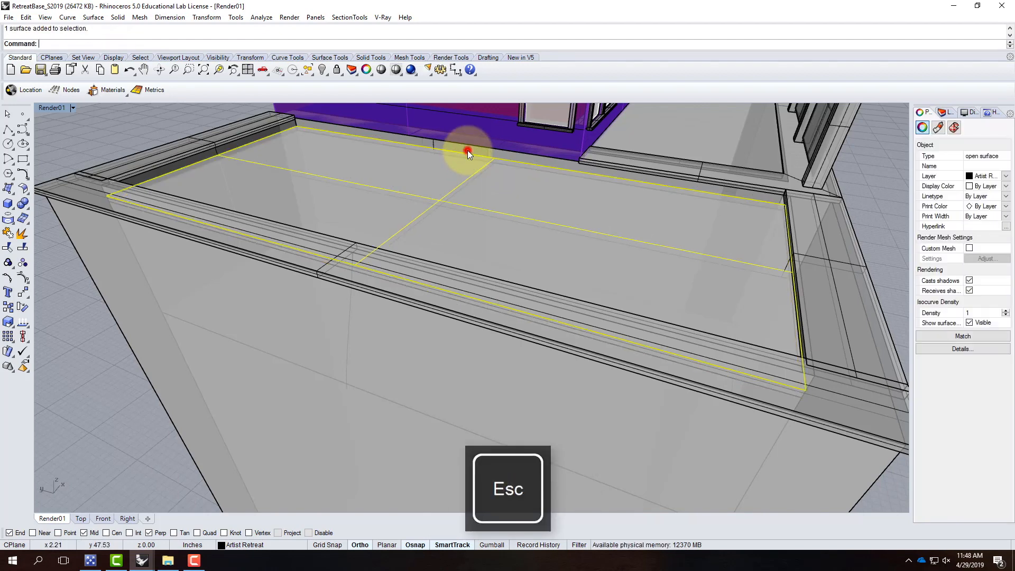
Step: Split the basin's inner wall extrusion and the adjoining building-side wall with the lower of the two planes
{"action": "left_click", "coordinate": [468, 147]}
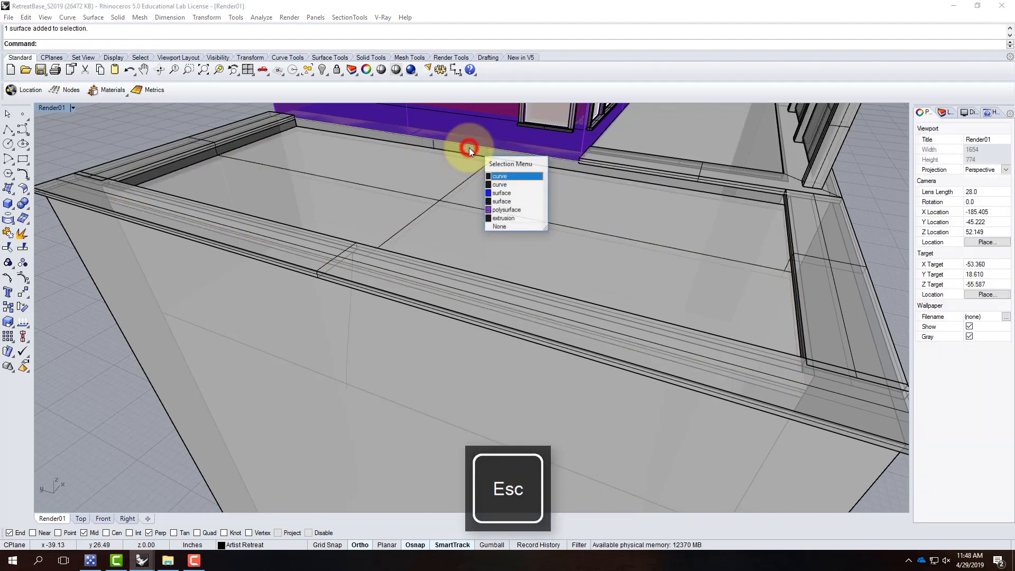
{"action": "left_click", "coordinate": [400, 366]}
{"action": "left_click", "coordinate": [259, 359]}
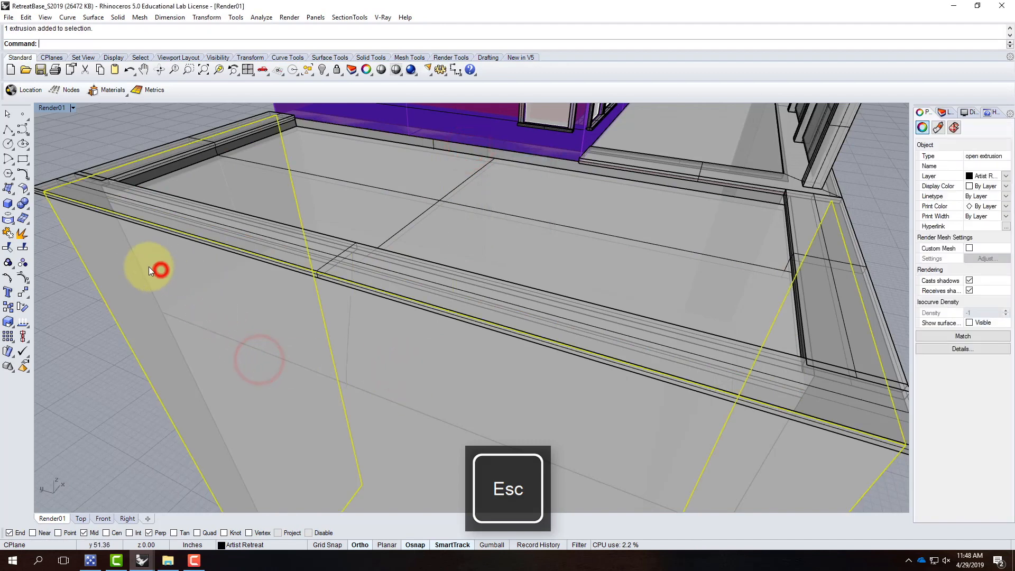
{"action": "left_click", "coordinate": [134, 257]}
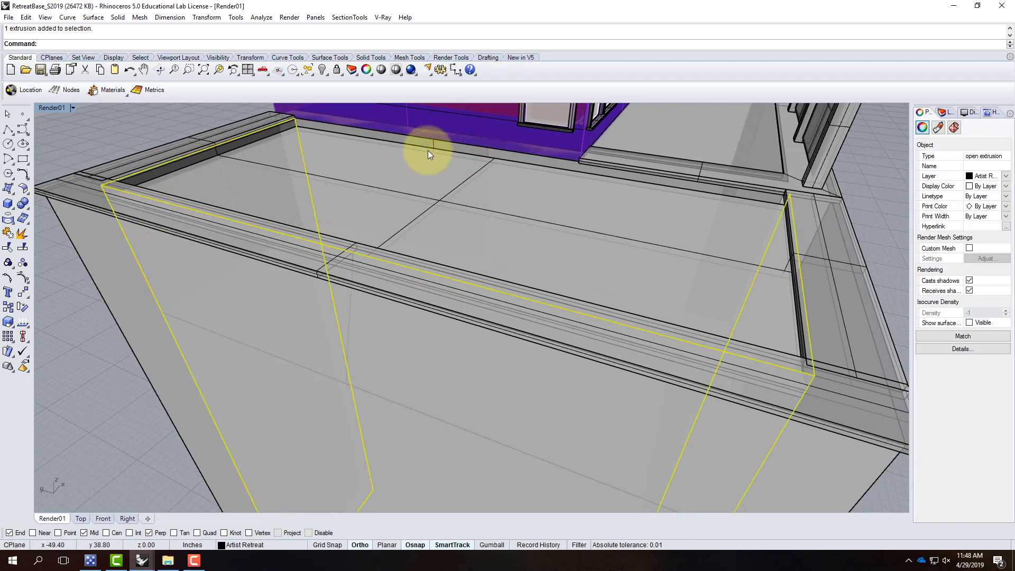
{"action": "left_click", "coordinate": [770, 198], "text": "shift"}
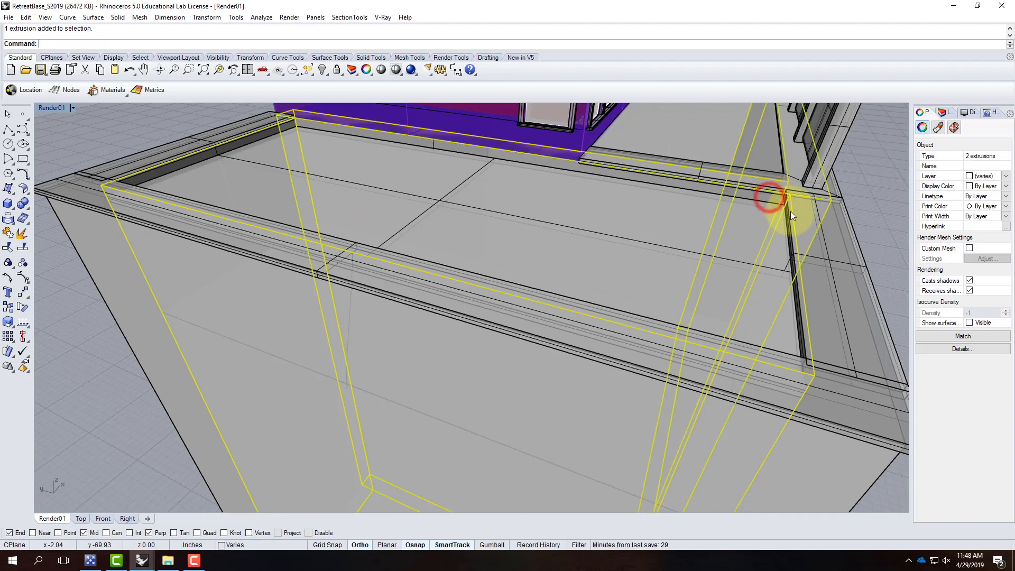
{"action": "key", "text": "Return"}
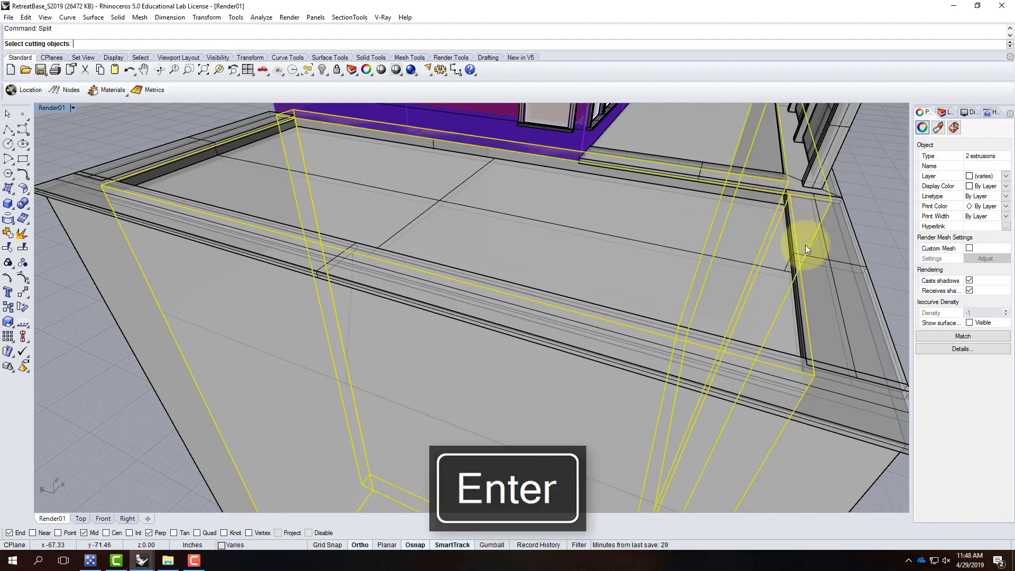
{"action": "left_click", "coordinate": [598, 181]}
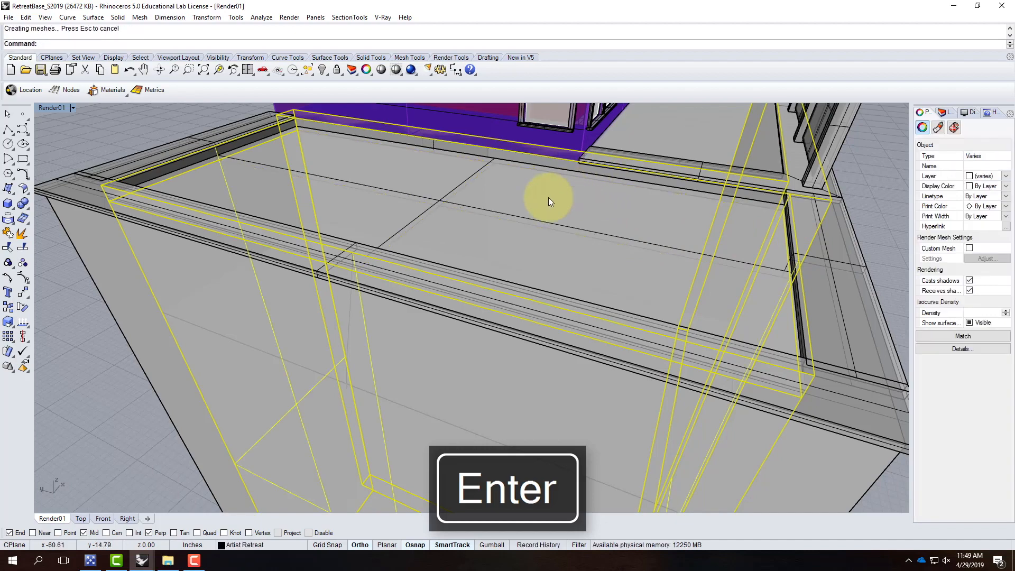
{"action": "key", "text": "Escape"}
Step: Examine the split wall band above the planes and the top surface inside the basin from several angles
{"action": "scroll", "coordinate": [230, 154], "scroll_direction": "up", "scroll_amount": 5}
{"action": "left_click", "coordinate": [224, 144]}
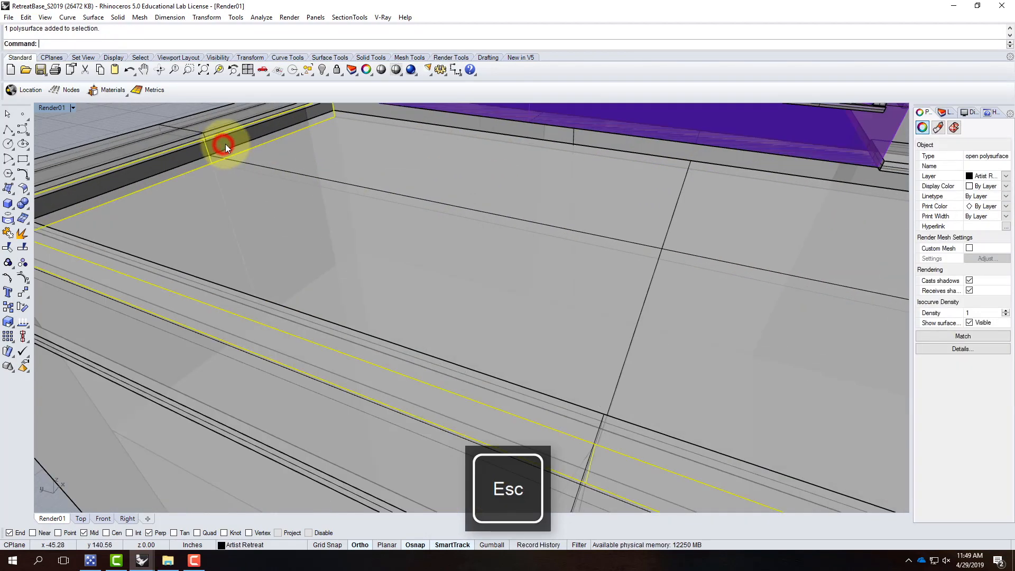
{"action": "scroll", "coordinate": [494, 205], "scroll_direction": "down", "scroll_amount": 6}
{"action": "right_click_drag", "start_coordinate": [527, 239], "coordinate": [398, 229]}
{"action": "left_click", "coordinate": [477, 224]}
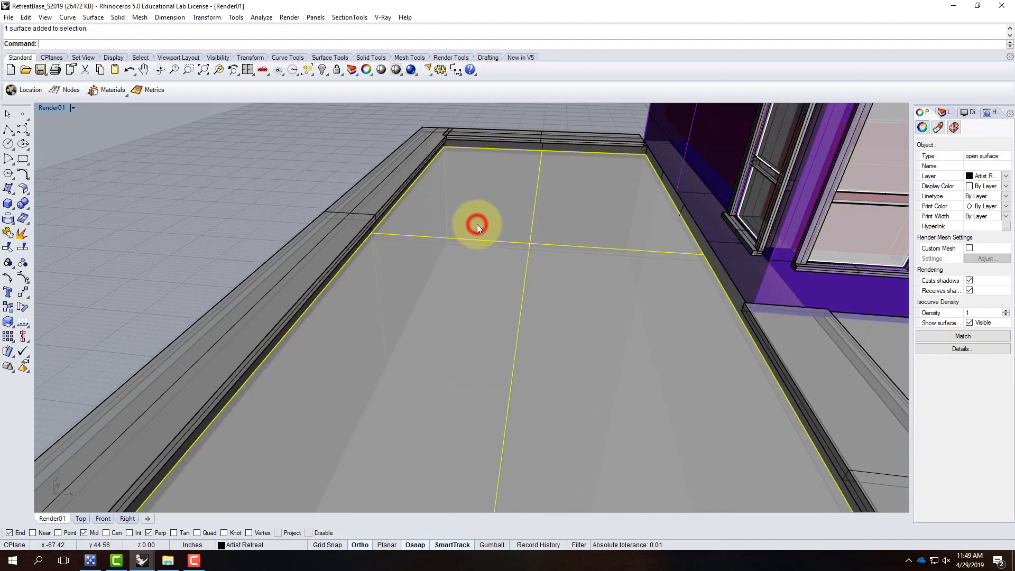
{"action": "scroll", "coordinate": [471, 233], "scroll_direction": "down", "scroll_amount": 3}
{"action": "right_click_drag", "start_coordinate": [421, 277], "coordinate": [506, 312]}
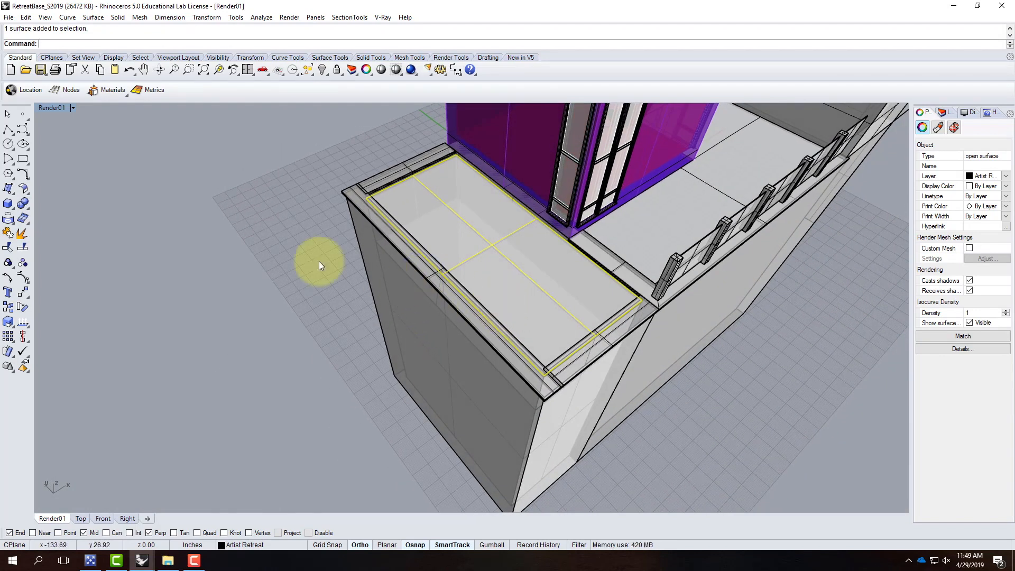
Step: Check the layer assignments of the basin's outer wall and the adjoining long wall, and review the available layers
{"action": "left_click", "coordinate": [489, 390]}
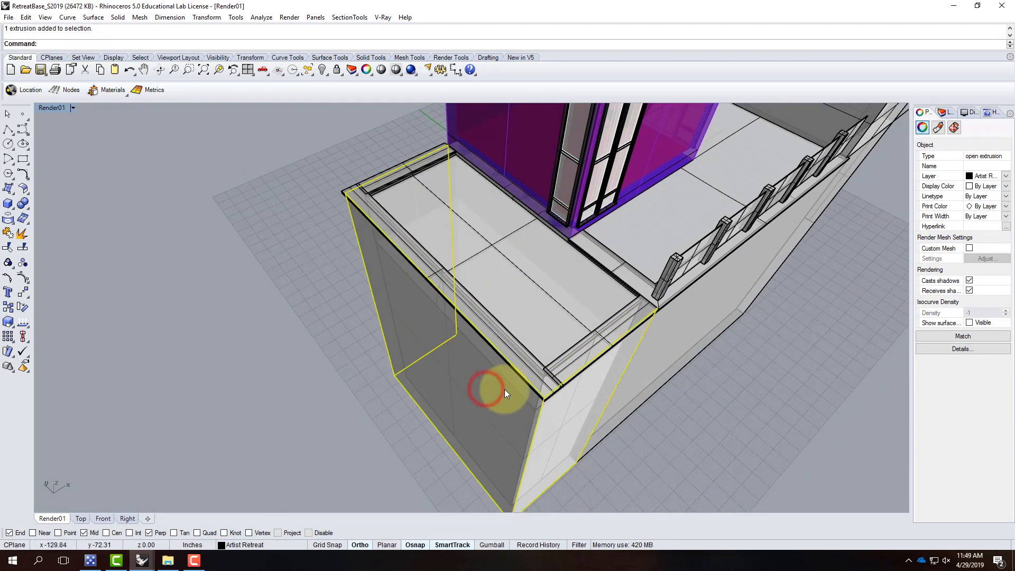
{"action": "right_click_drag", "start_coordinate": [675, 391], "coordinate": [632, 313]}
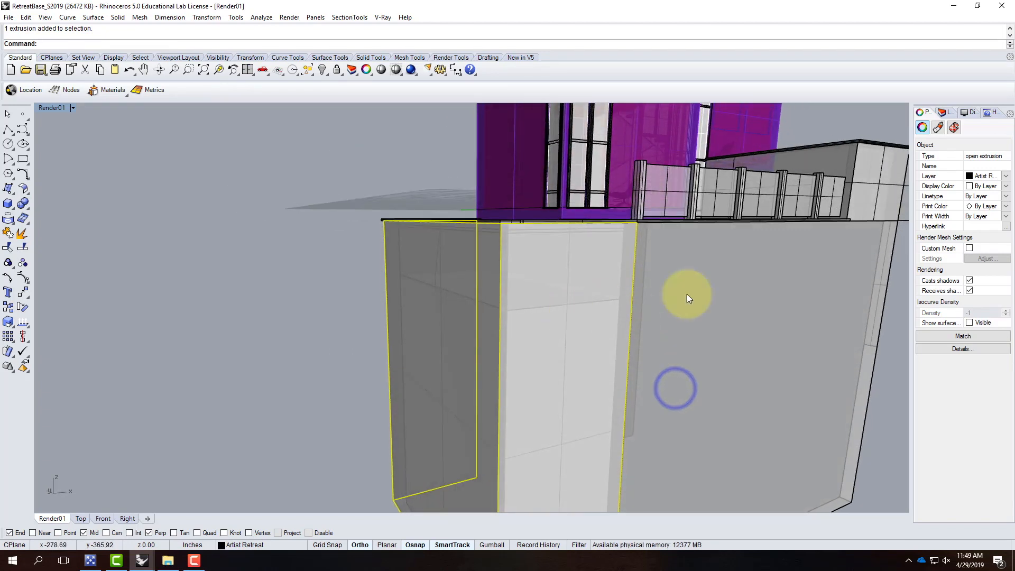
{"action": "left_click", "coordinate": [731, 292]}
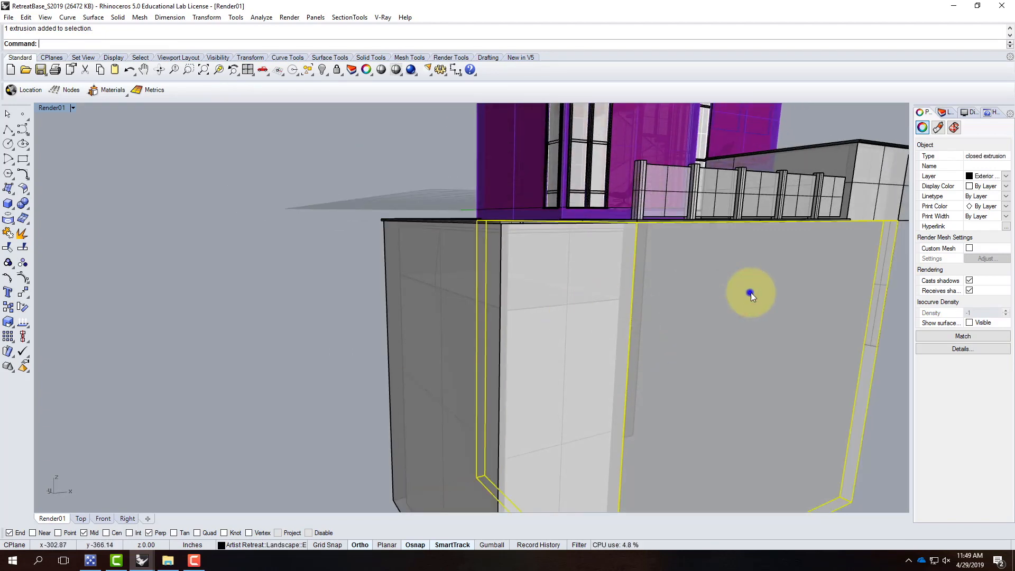
{"action": "right_click_drag", "start_coordinate": [748, 291], "coordinate": [755, 331]}
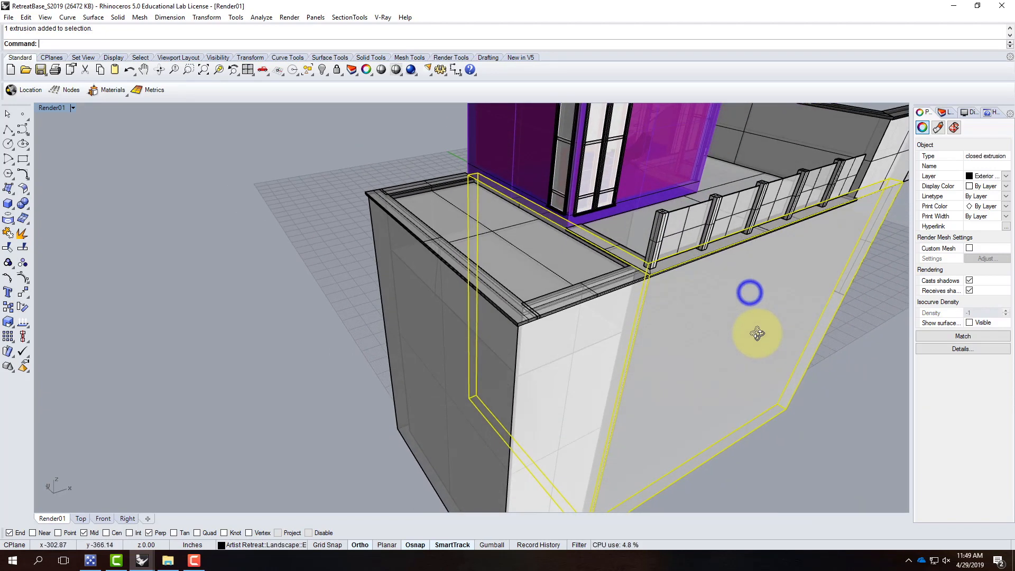
{"action": "left_click", "coordinate": [945, 113]}
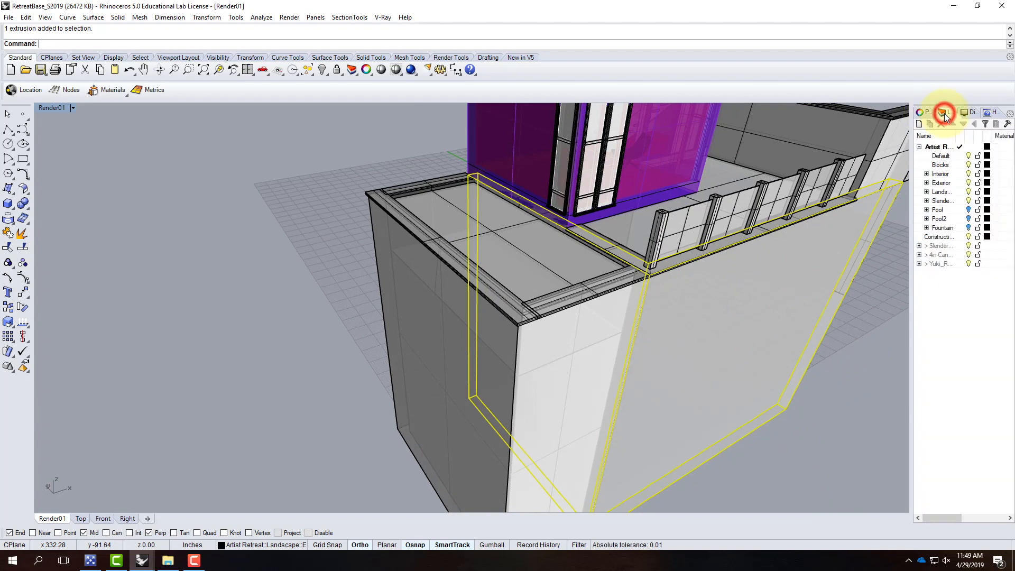
{"action": "left_click", "coordinate": [922, 112]}
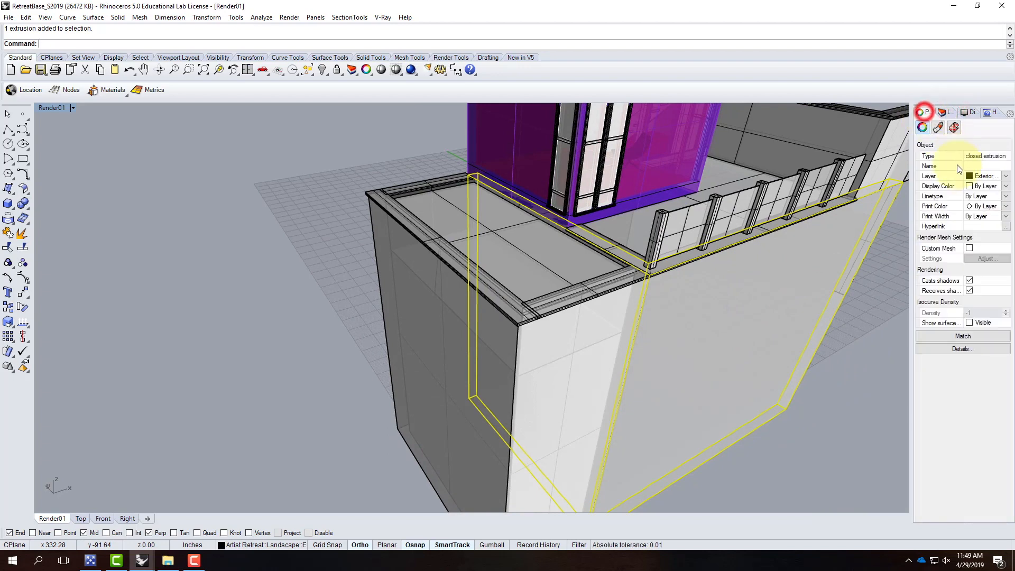
{"action": "left_click", "coordinate": [1006, 177]}
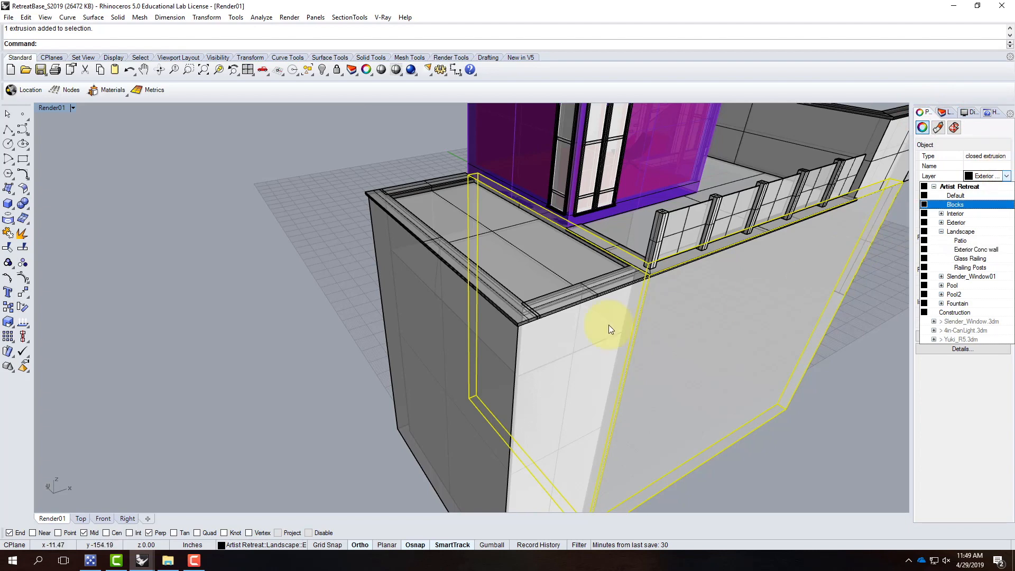
{"action": "key", "text": "Escape"}
{"action": "key", "text": "Escape"}
Step: Select the basin's outer wall extrusion and move it to the Exterior Walls layer
{"action": "left_click", "coordinate": [390, 256]}
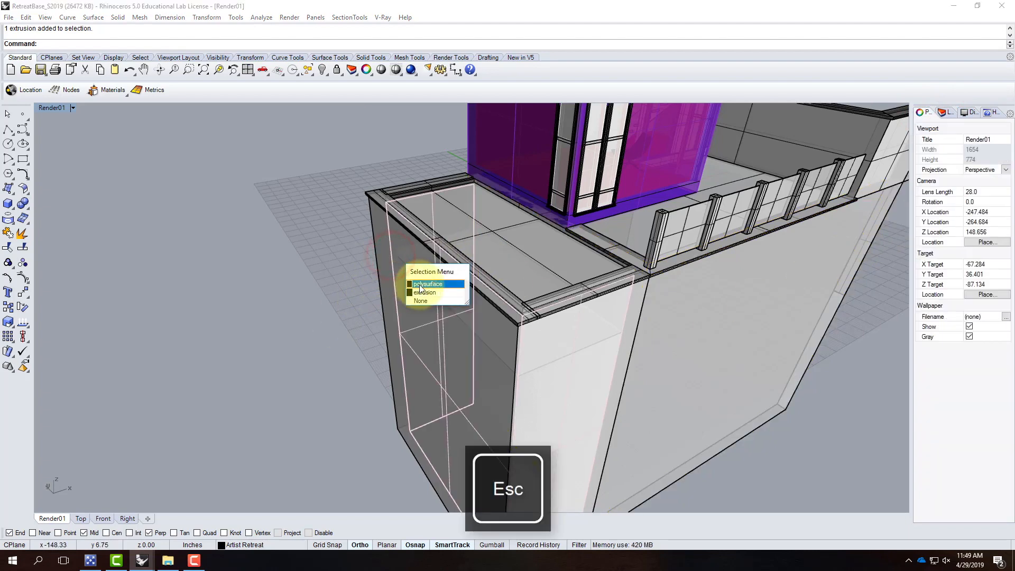
{"action": "left_click", "coordinate": [381, 251]}
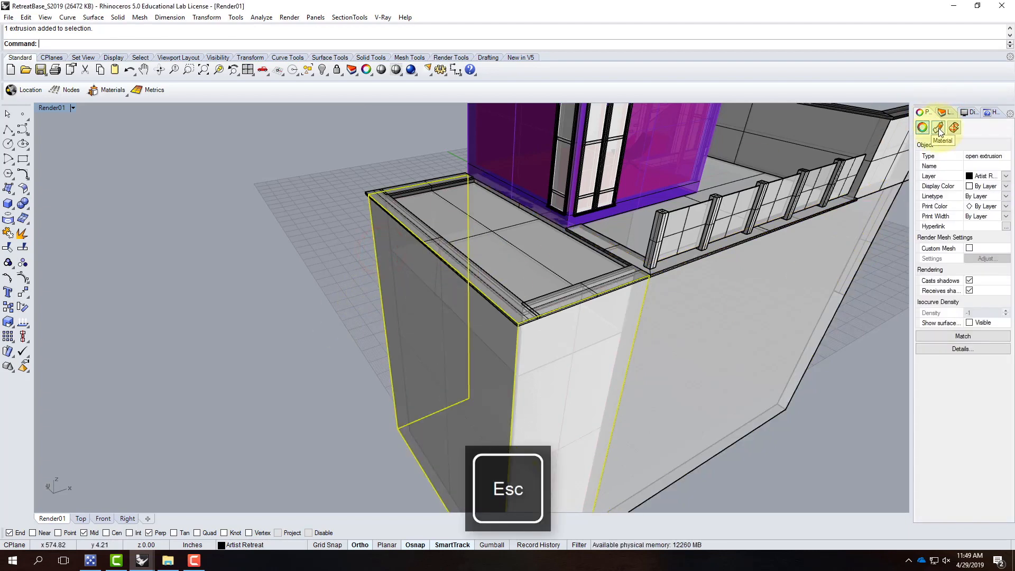
{"action": "left_click", "coordinate": [954, 111]}
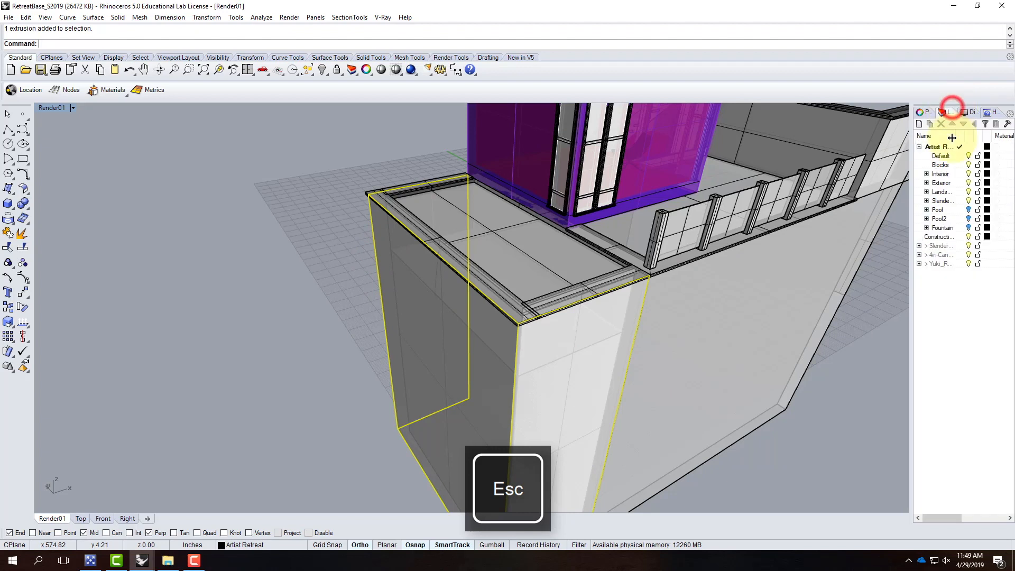
{"action": "left_click", "coordinate": [926, 183]}
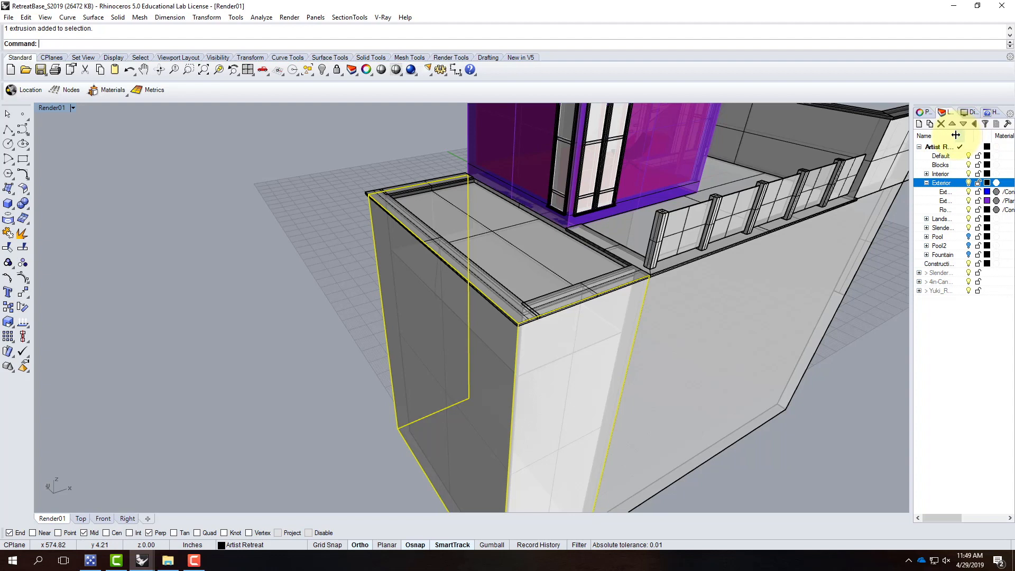
{"action": "left_click_drag", "start_coordinate": [955, 135], "coordinate": [977, 135]}
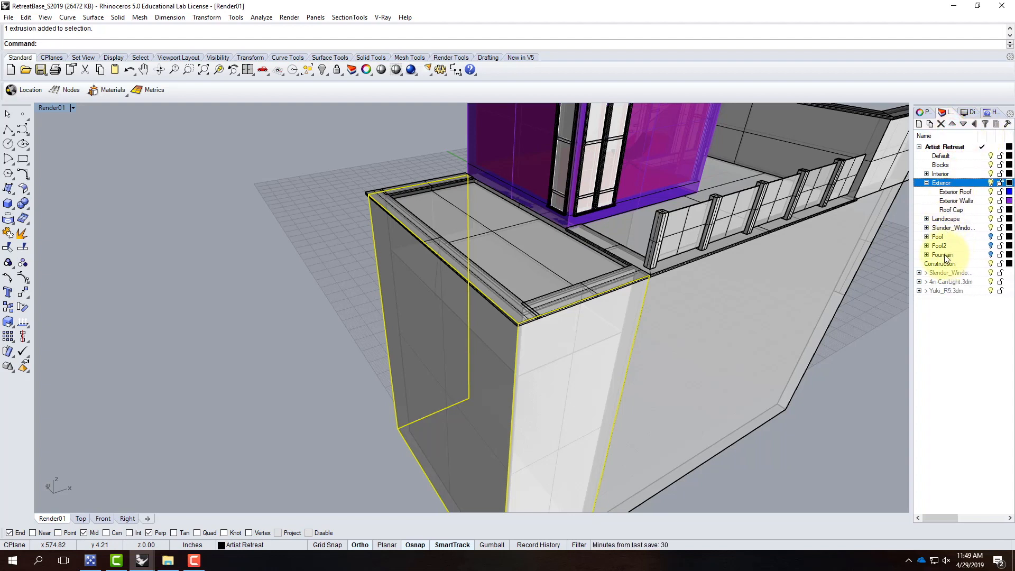
{"action": "left_click", "coordinate": [951, 200]}
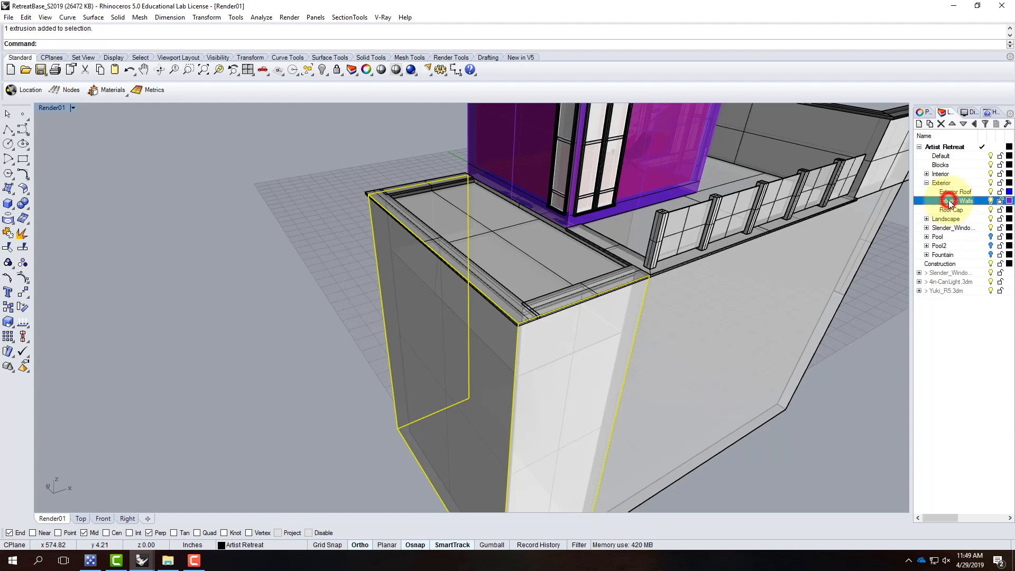
{"action": "right_click", "coordinate": [961, 202]}
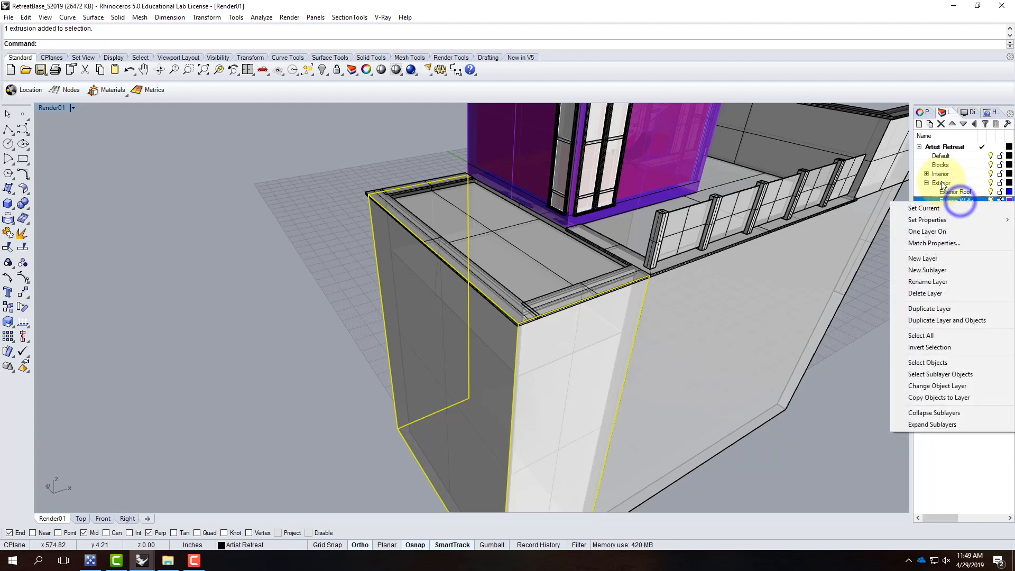
{"action": "left_click", "coordinate": [951, 387]}
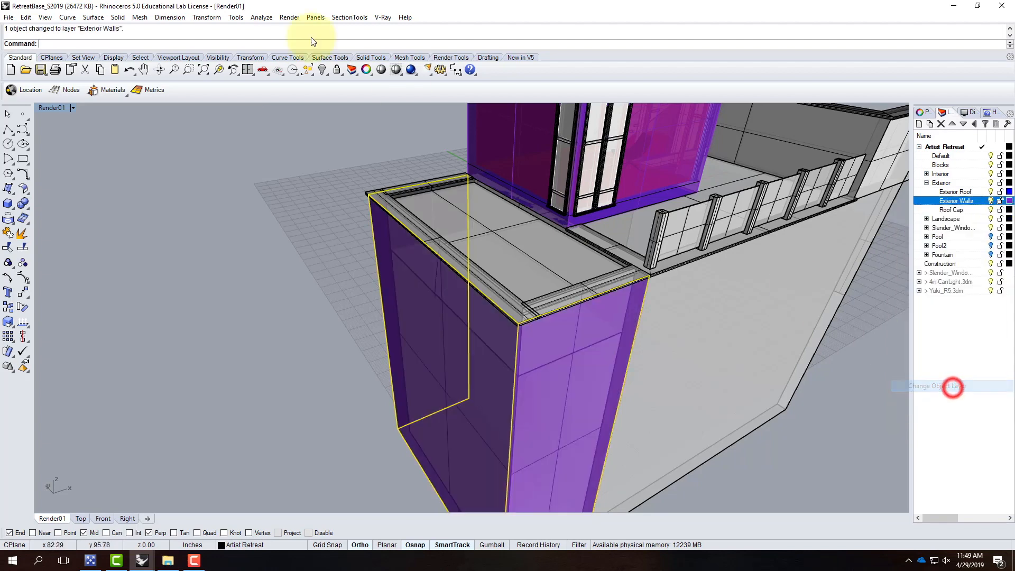
Step: Set the Render01 viewport's display mode to Rendered
{"action": "left_click", "coordinate": [73, 109]}
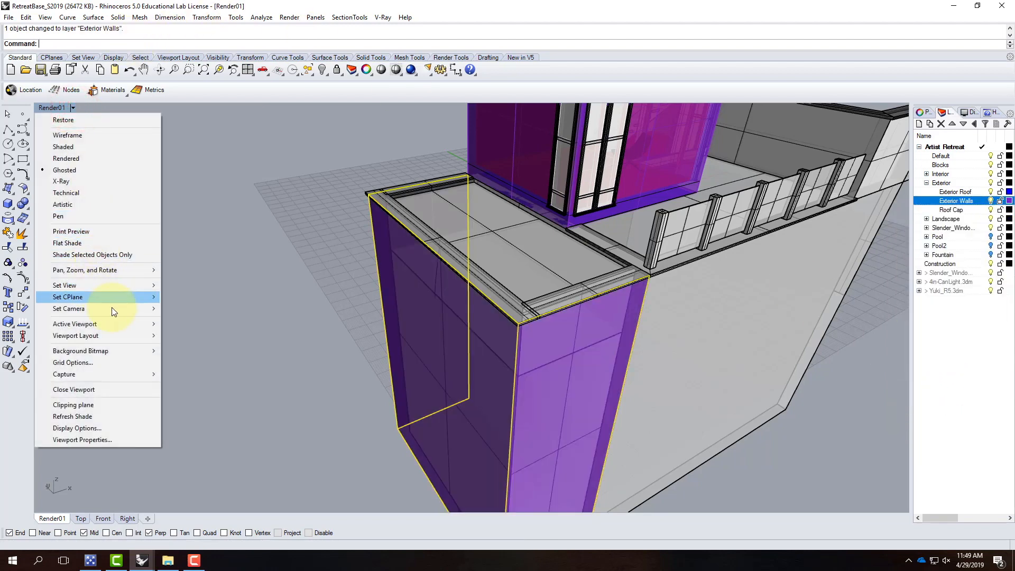
{"action": "left_click", "coordinate": [68, 160]}
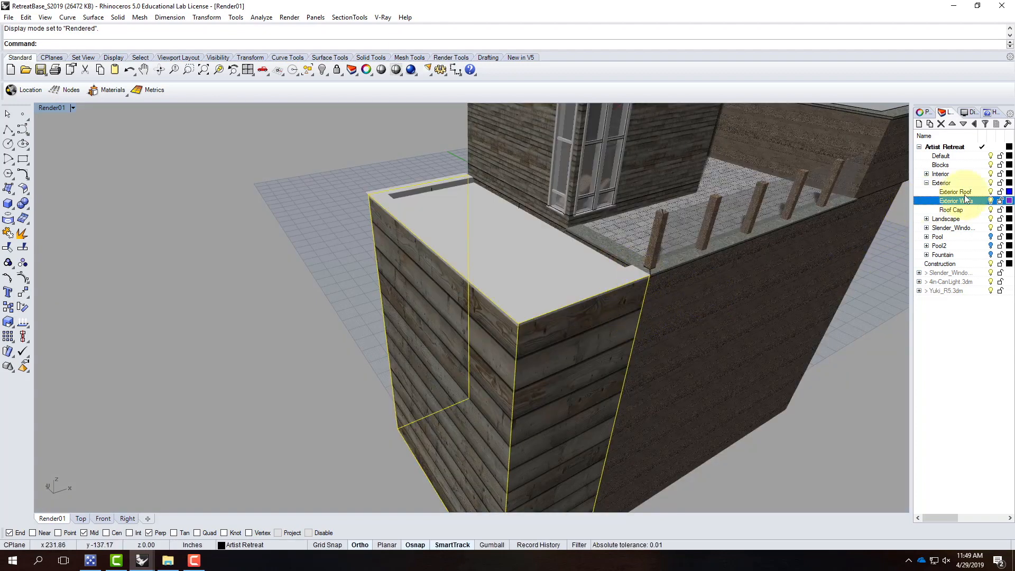
Step: Expand the layer groups and move the selected basin outer wall to Landscape's Exterior Conc wall layer
{"action": "left_click", "coordinate": [925, 183]}
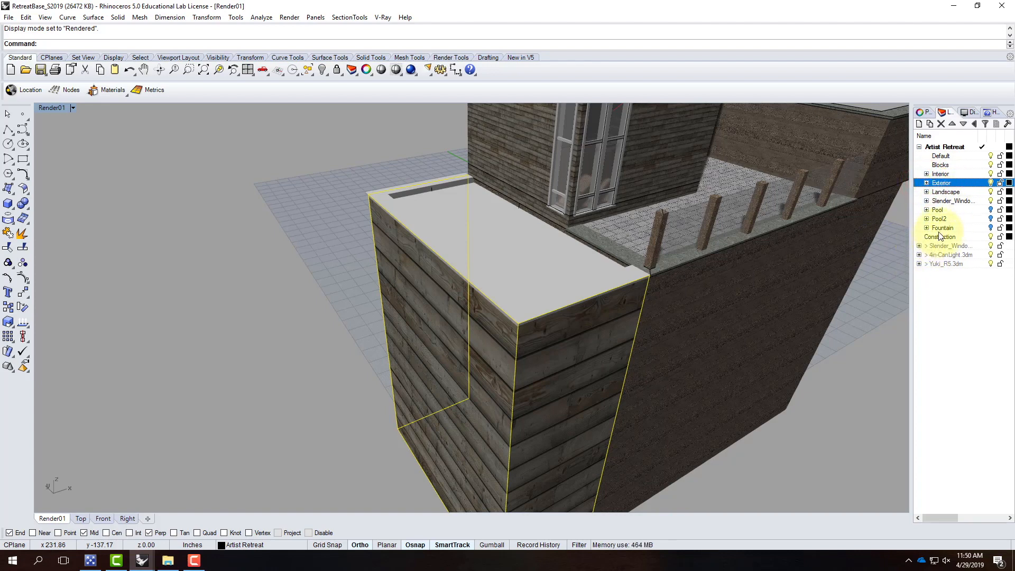
{"action": "left_click", "coordinate": [926, 192]}
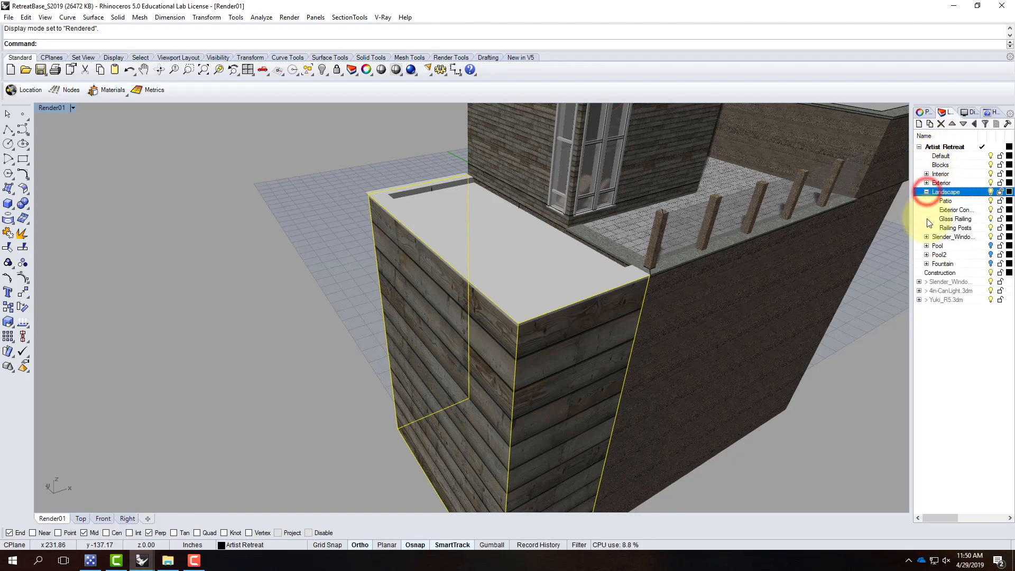
{"action": "left_click", "coordinate": [926, 246]}
{"action": "left_click", "coordinate": [926, 273]}
{"action": "left_click", "coordinate": [927, 300]}
{"action": "left_click", "coordinate": [926, 291]}
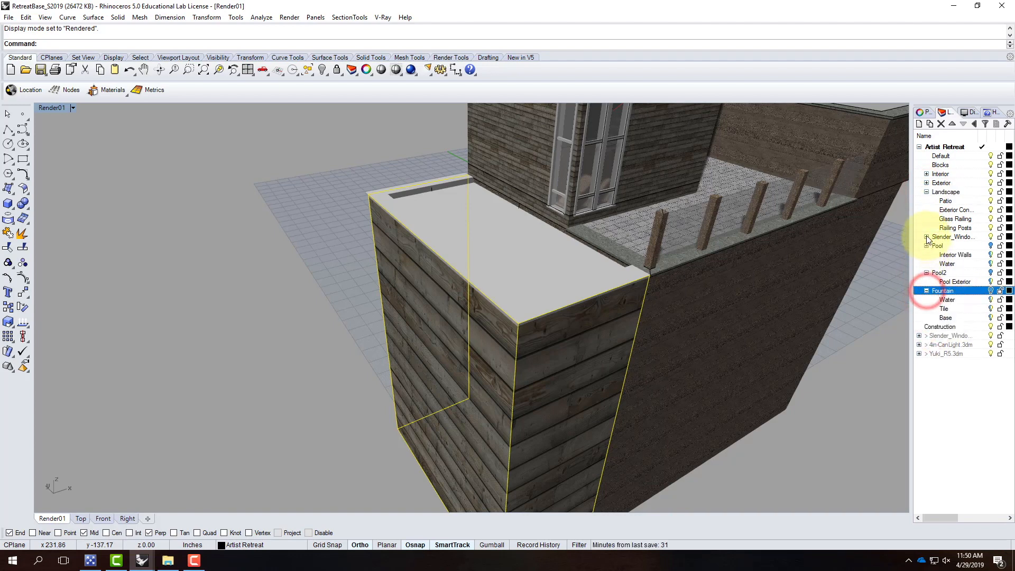
{"action": "left_click", "coordinate": [926, 237]}
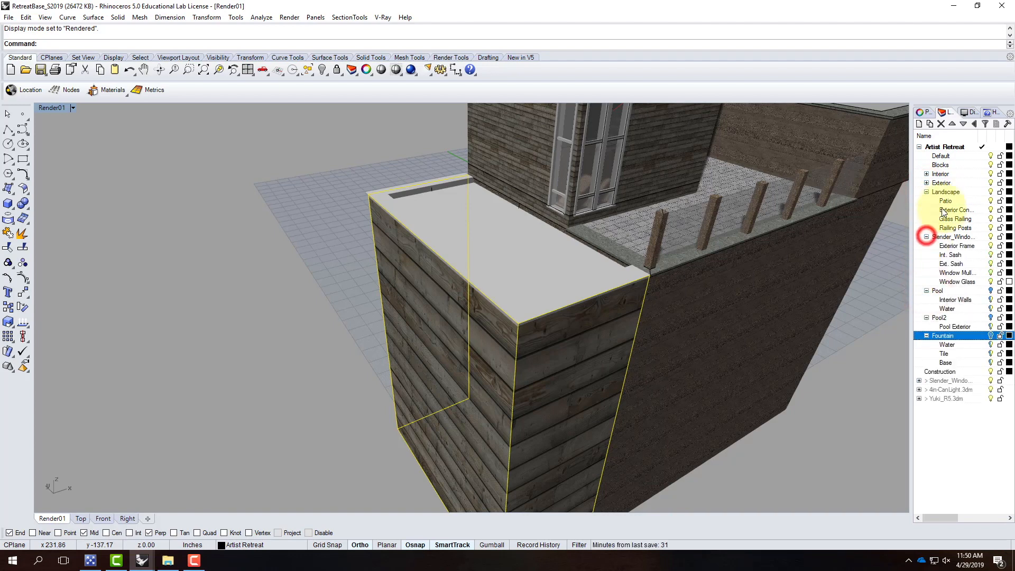
{"action": "left_click", "coordinate": [926, 182]}
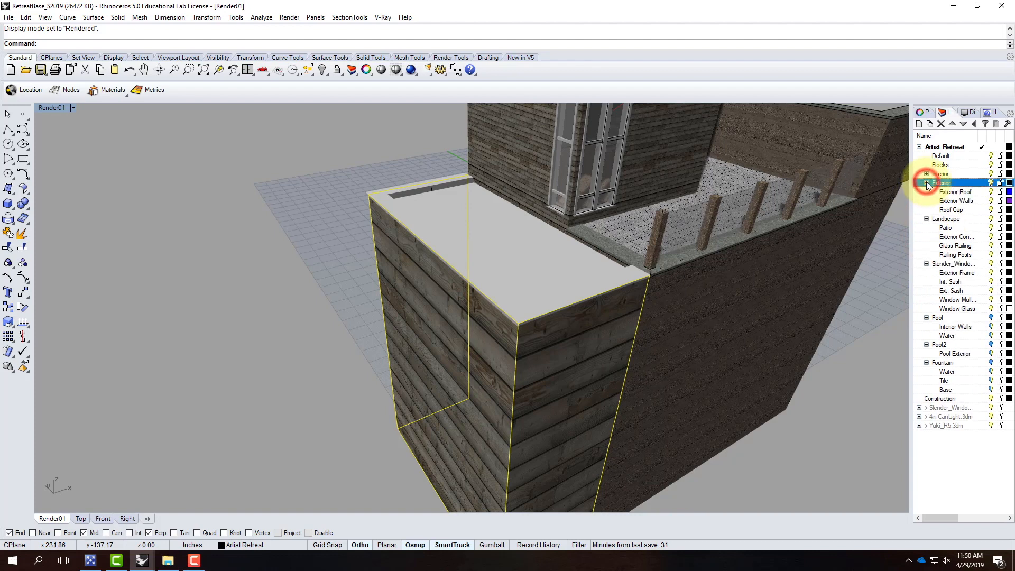
{"action": "right_click", "coordinate": [948, 235]}
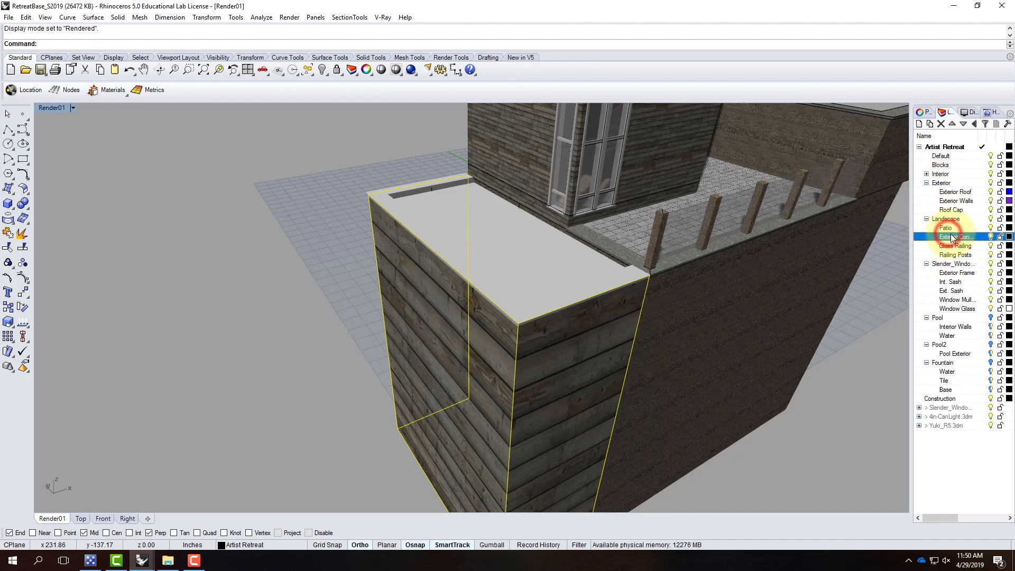
{"action": "left_click", "coordinate": [951, 420]}
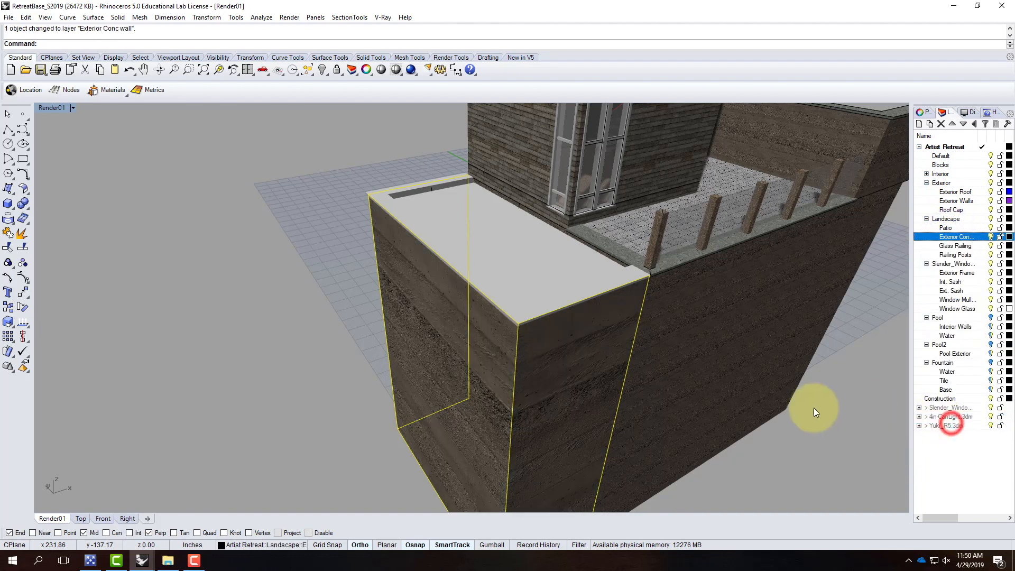
Step: Match the basin outer wall's texture mapping to that of the adjoining long concrete wall
{"action": "left_click", "coordinate": [699, 340]}
{"action": "left_click", "coordinate": [523, 370]}
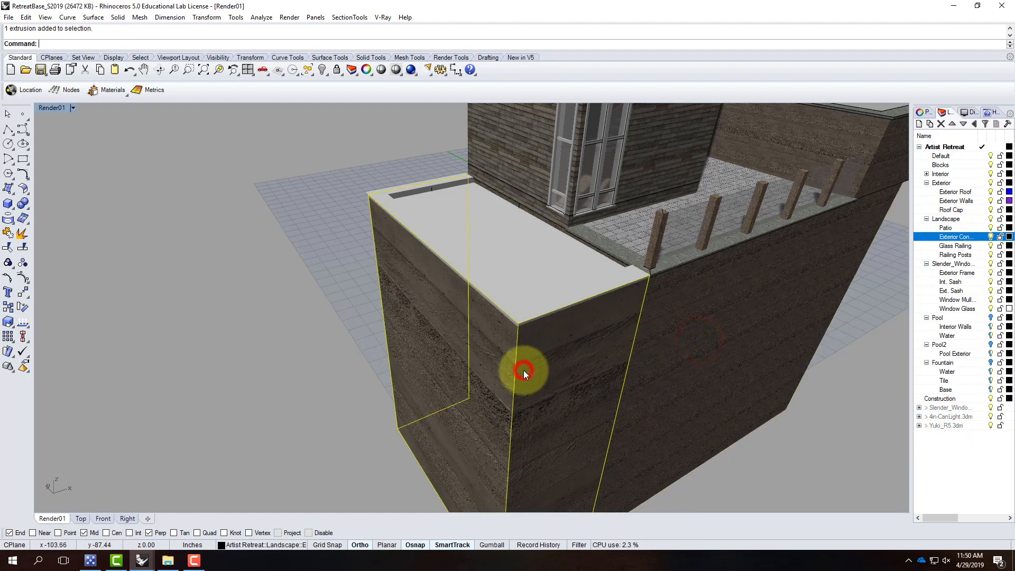
{"action": "left_click", "coordinate": [673, 352]}
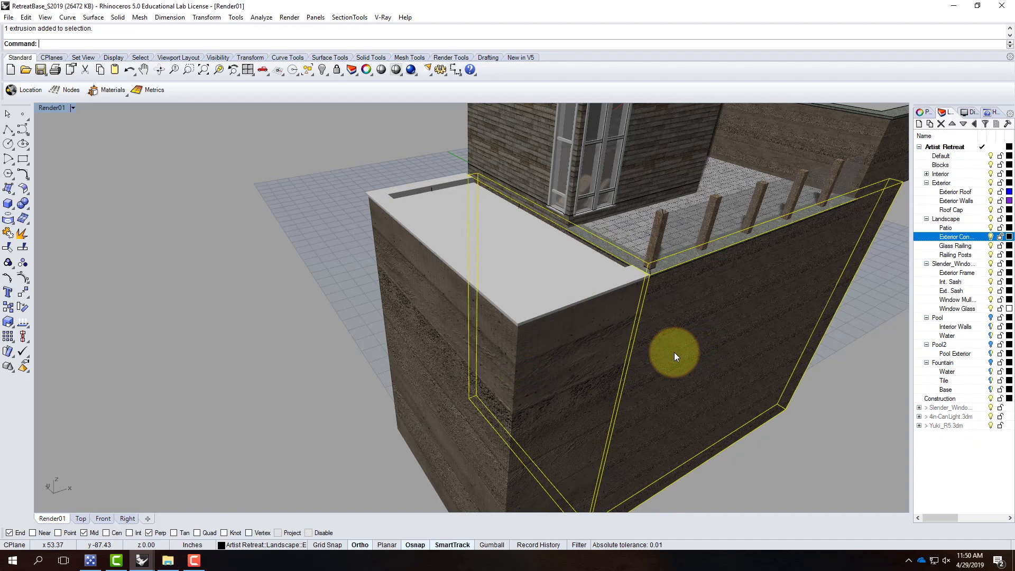
{"action": "left_click", "coordinate": [515, 354]}
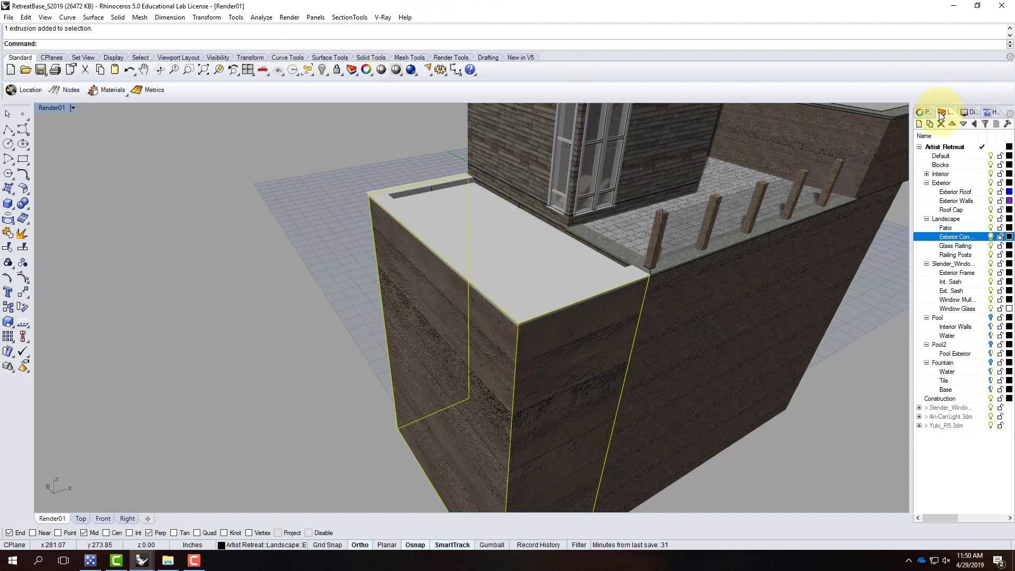
{"action": "left_click", "coordinate": [923, 112]}
{"action": "left_click", "coordinate": [951, 128]}
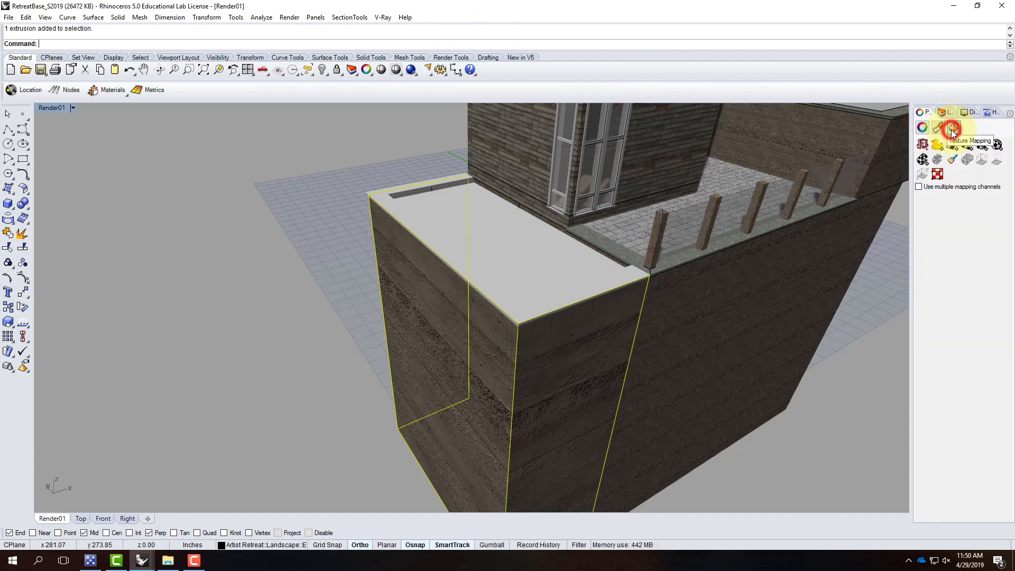
{"action": "left_click", "coordinate": [951, 161]}
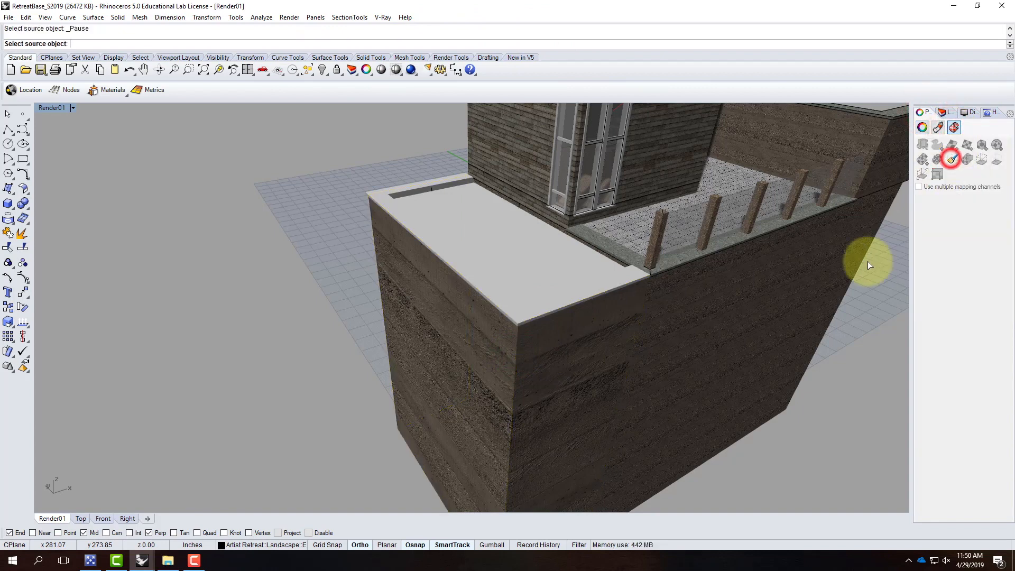
{"action": "left_click", "coordinate": [727, 322]}
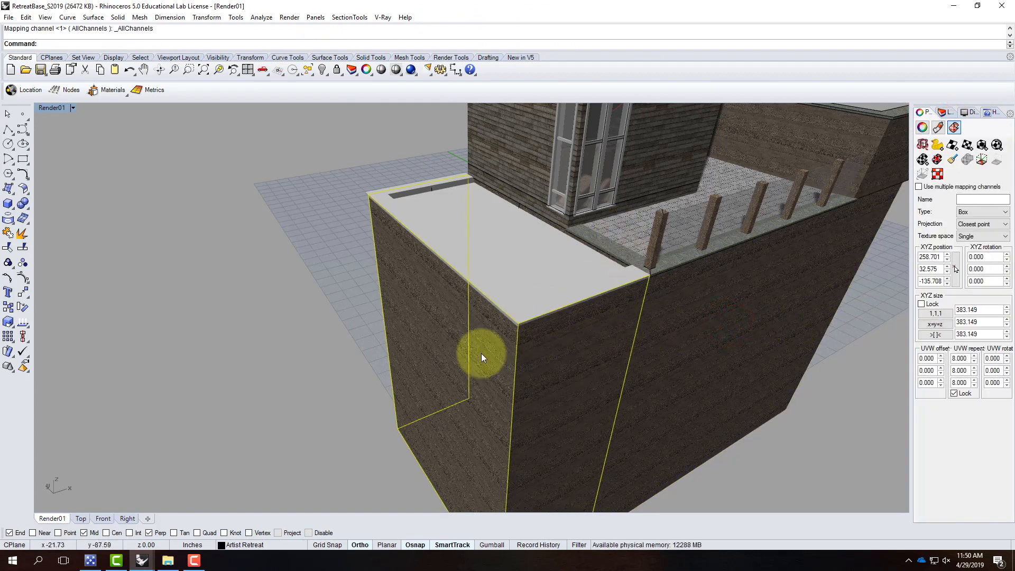
{"action": "key", "text": "Escape"}
Step: Check the layer of the cap along the railing and move the basin's U-shaped rim cap to the Roof Cap layer
{"action": "left_click", "coordinate": [619, 277]}
{"action": "left_click", "coordinate": [618, 251]}
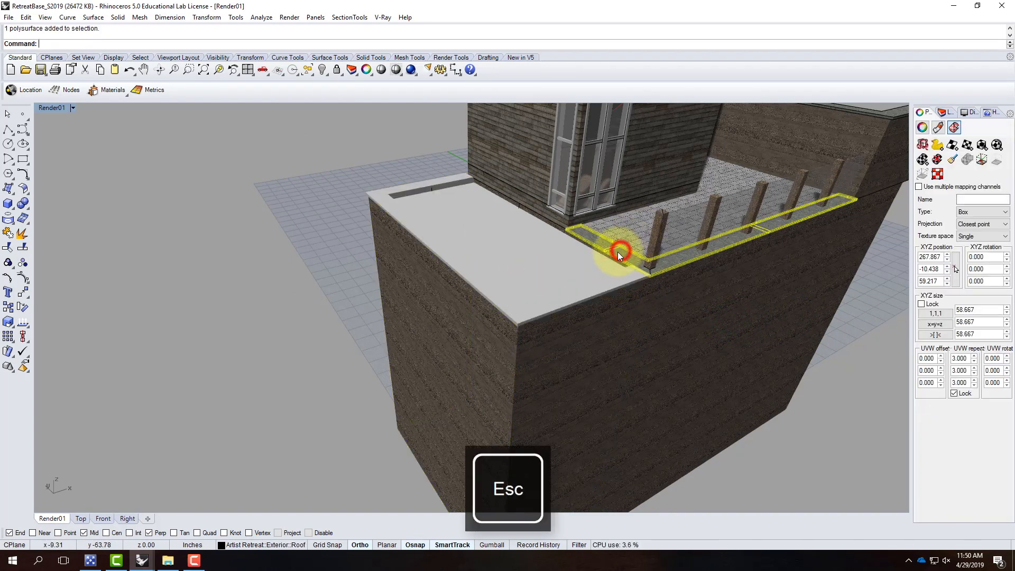
{"action": "left_click", "coordinate": [944, 112]}
{"action": "left_click", "coordinate": [919, 114]}
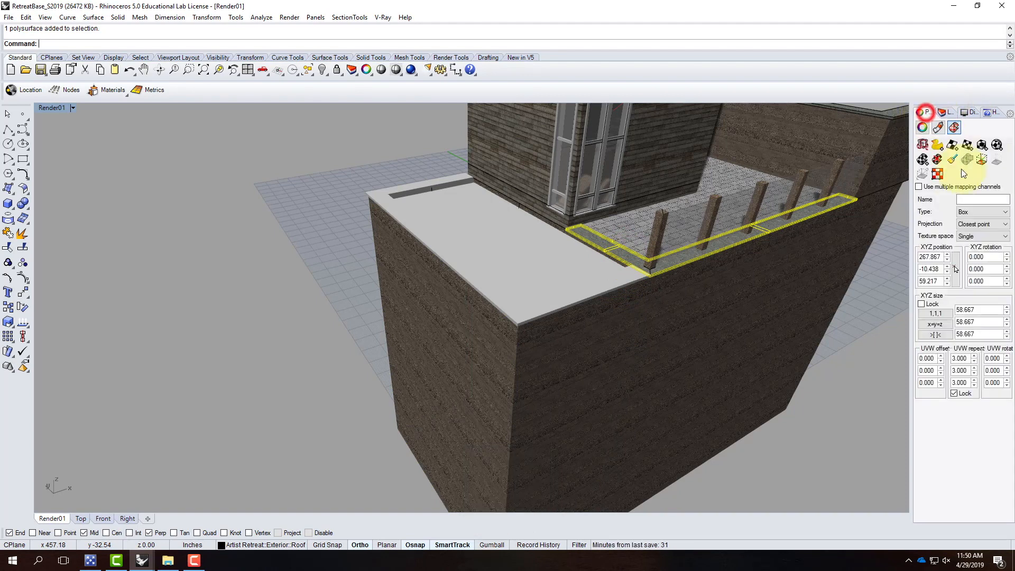
{"action": "left_click", "coordinate": [921, 128]}
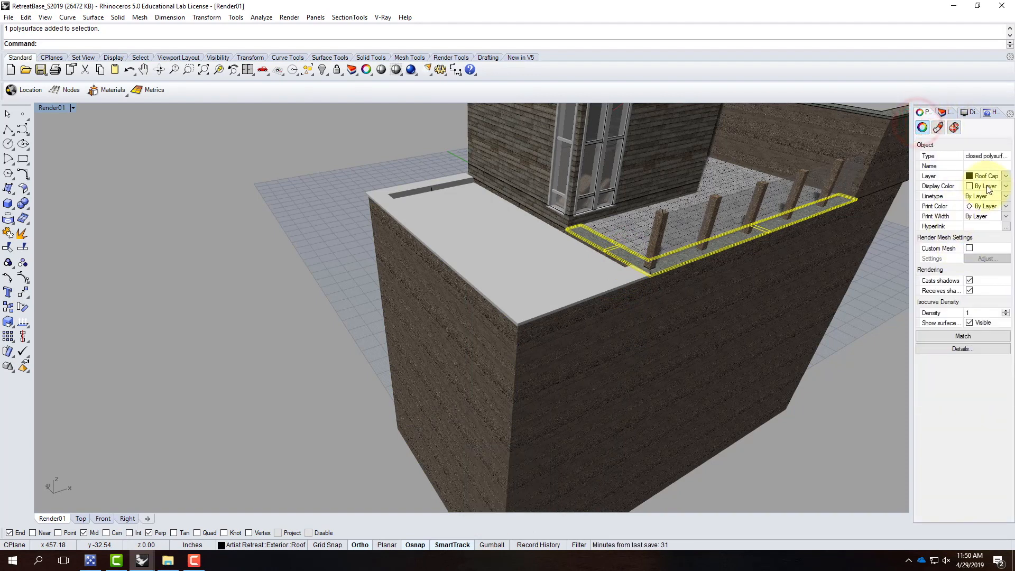
{"action": "left_click", "coordinate": [609, 283]}
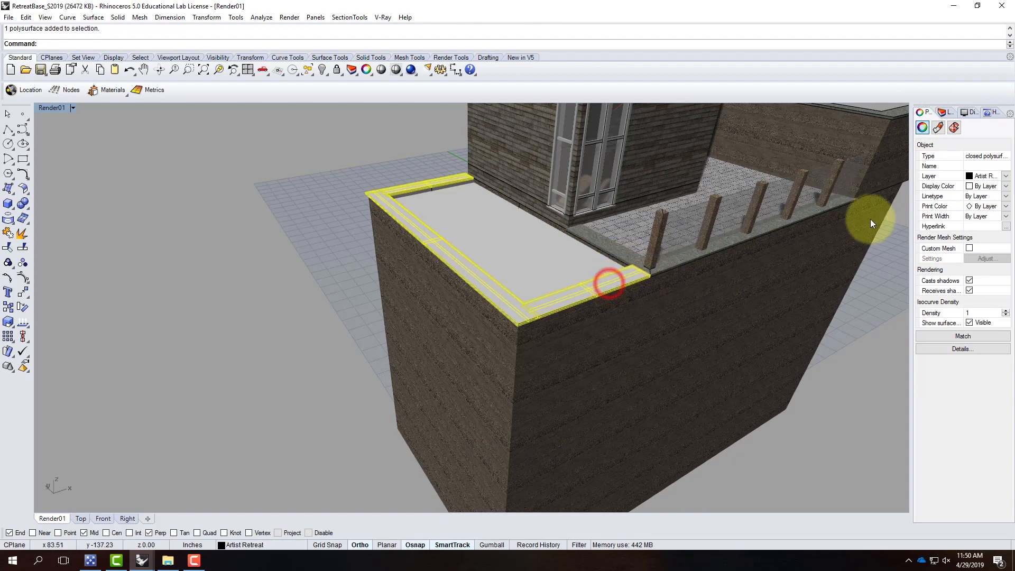
{"action": "left_click", "coordinate": [937, 113]}
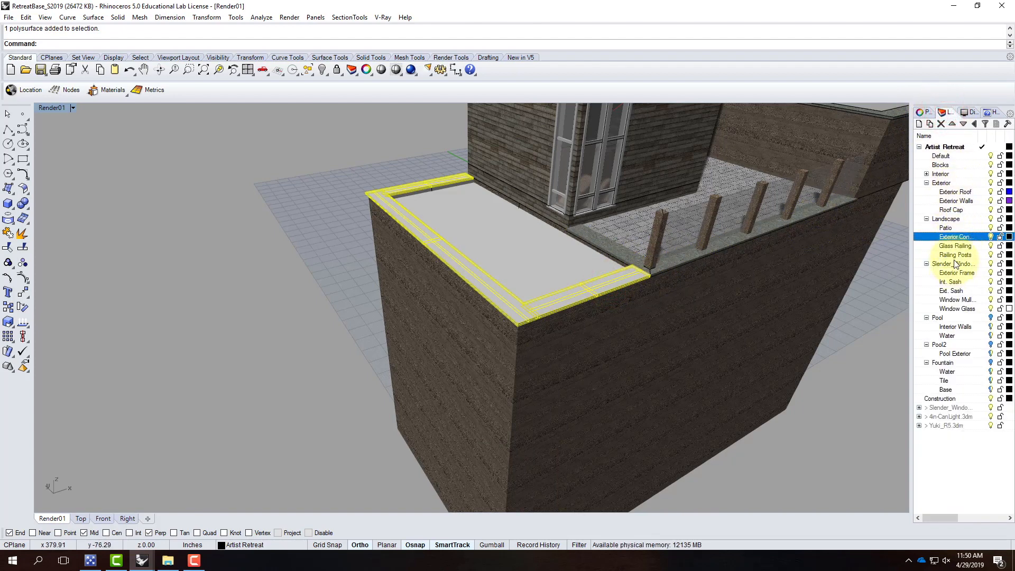
{"action": "right_click", "coordinate": [953, 210]}
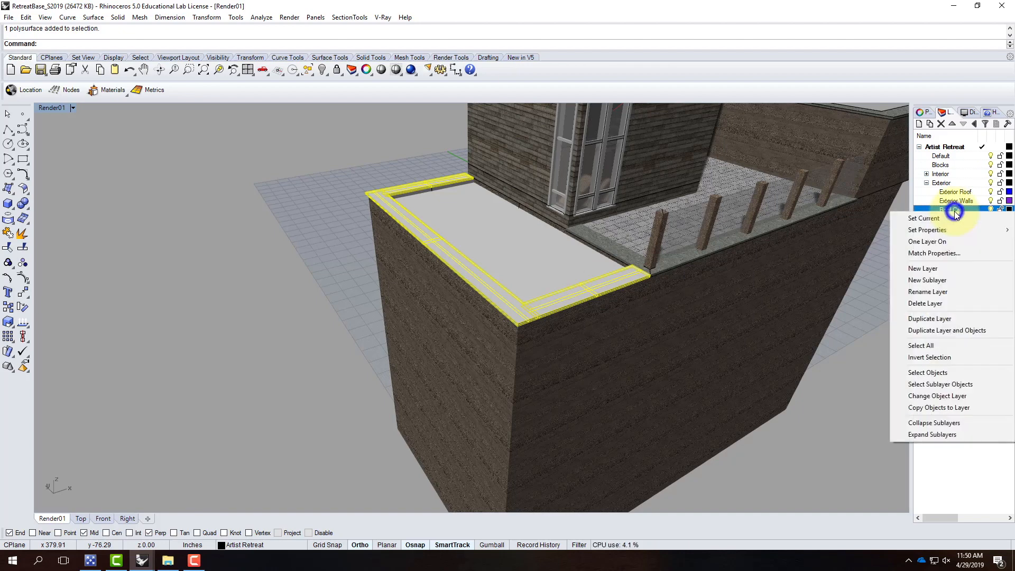
{"action": "left_click", "coordinate": [955, 396]}
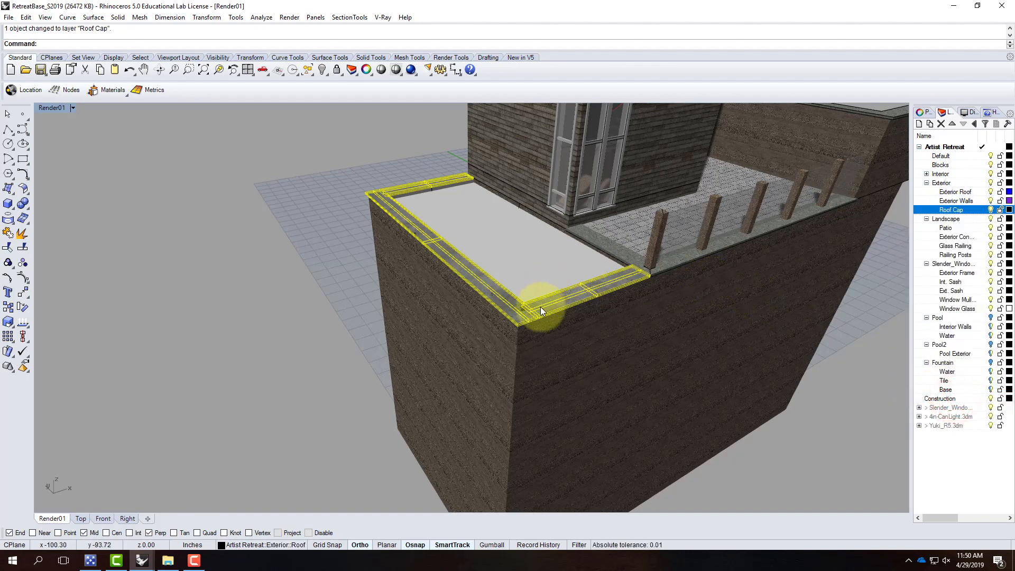
Step: Match the basin rim cap's texture mapping to that of the cap beneath the railing posts
{"action": "left_click", "coordinate": [921, 112]}
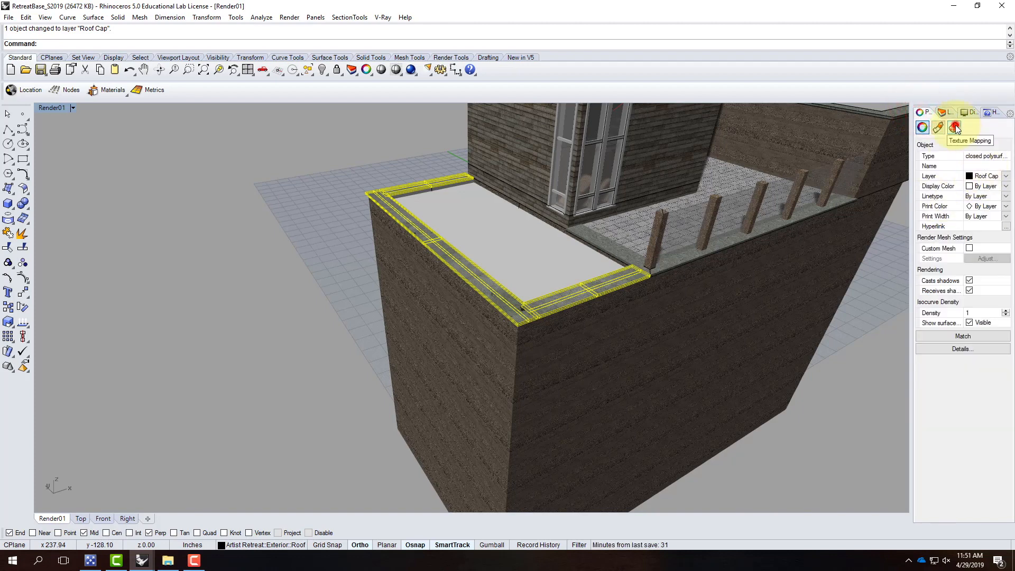
{"action": "left_click", "coordinate": [954, 128]}
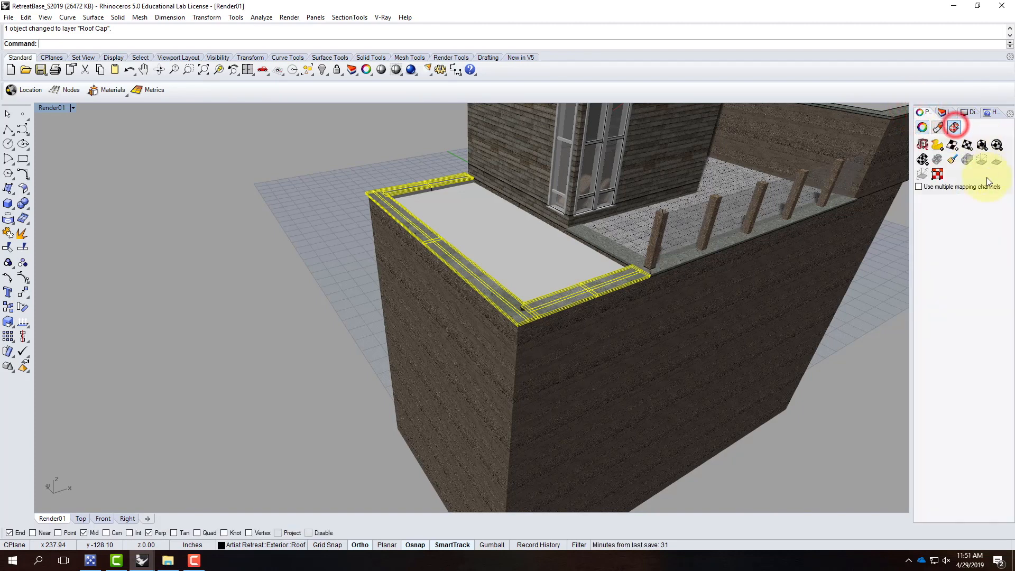
{"action": "left_click", "coordinate": [955, 166]}
{"action": "left_click", "coordinate": [685, 255]}
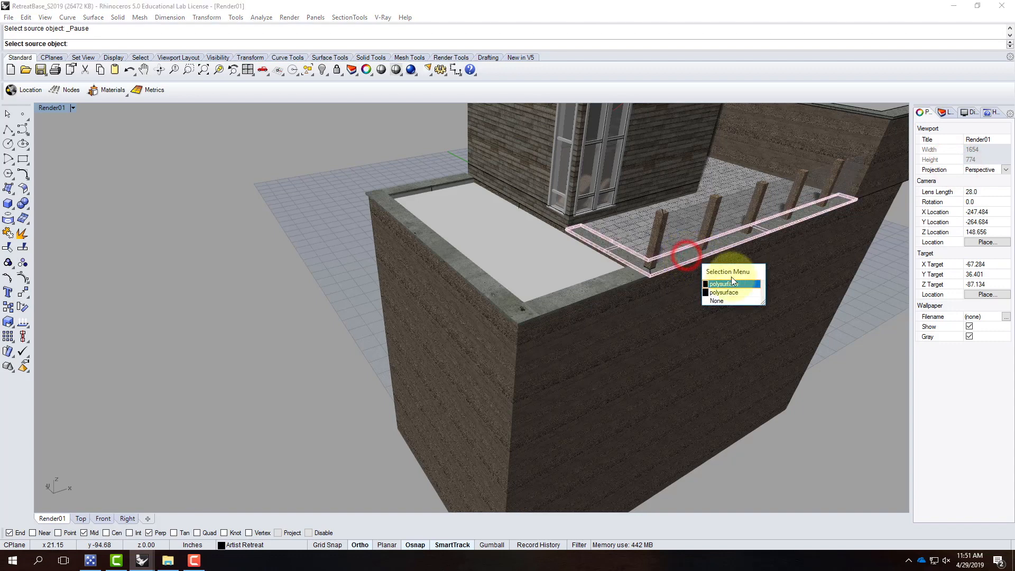
{"action": "left_click", "coordinate": [728, 284]}
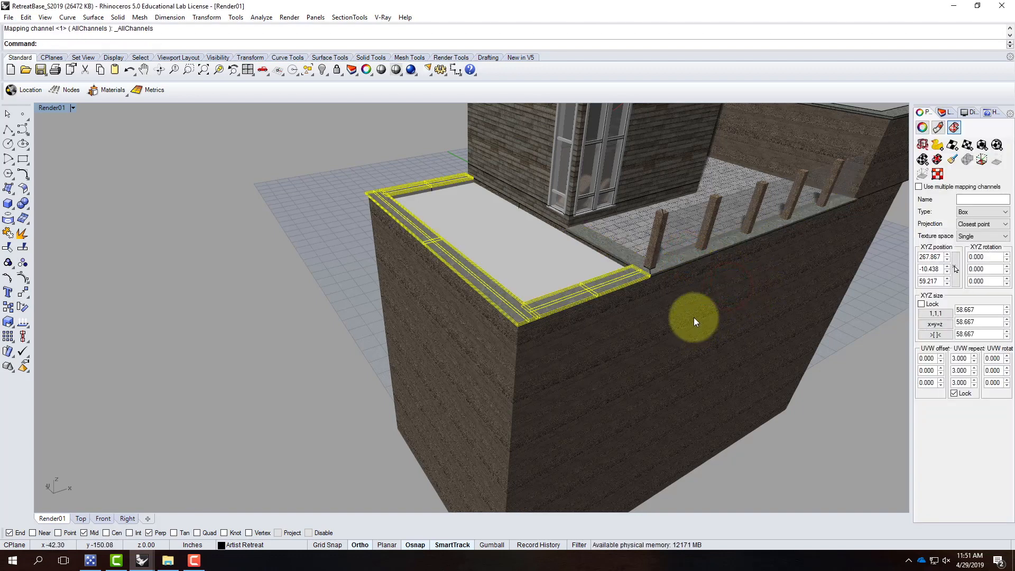
{"action": "key", "text": "Escape"}
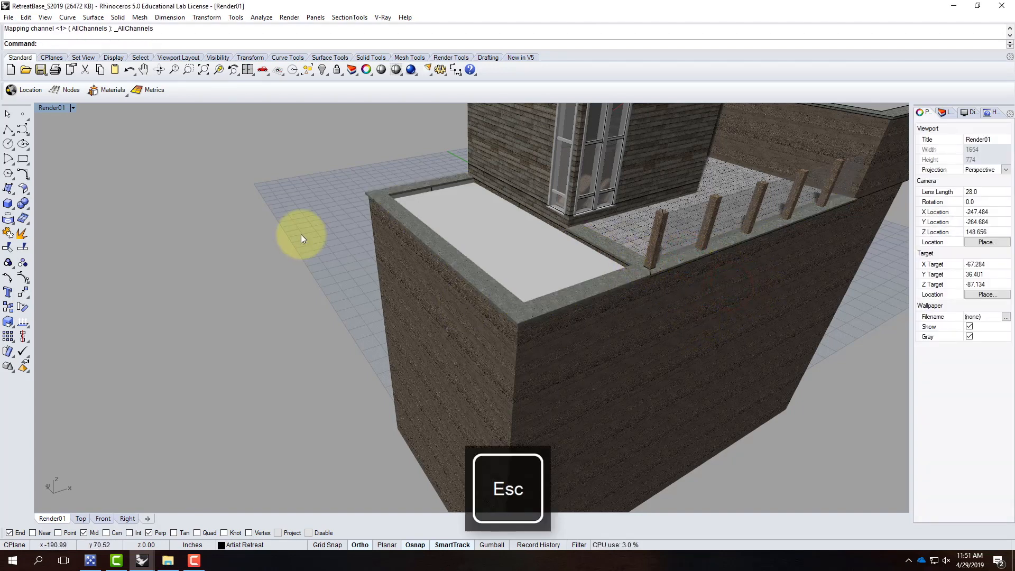
Step: Hide the flat surface covering the basin to expose its interior
{"action": "scroll", "coordinate": [610, 290], "scroll_direction": "up", "scroll_amount": 10}
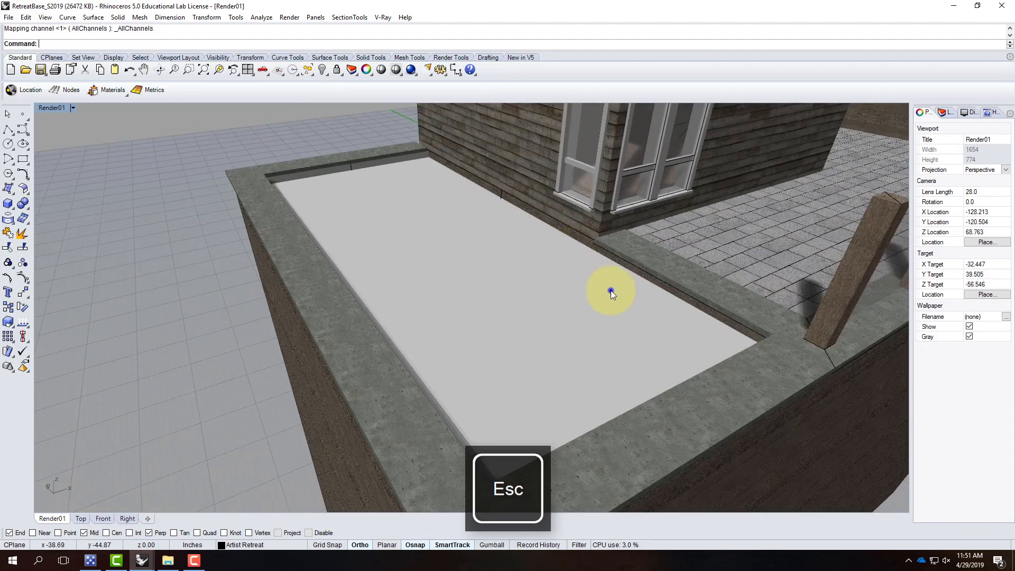
{"action": "left_click", "coordinate": [378, 259], "text": "ctrl+shift"}
{"action": "type", "text": "hide"}
{"action": "key", "text": "Return"}
{"action": "left_click", "coordinate": [415, 293]}
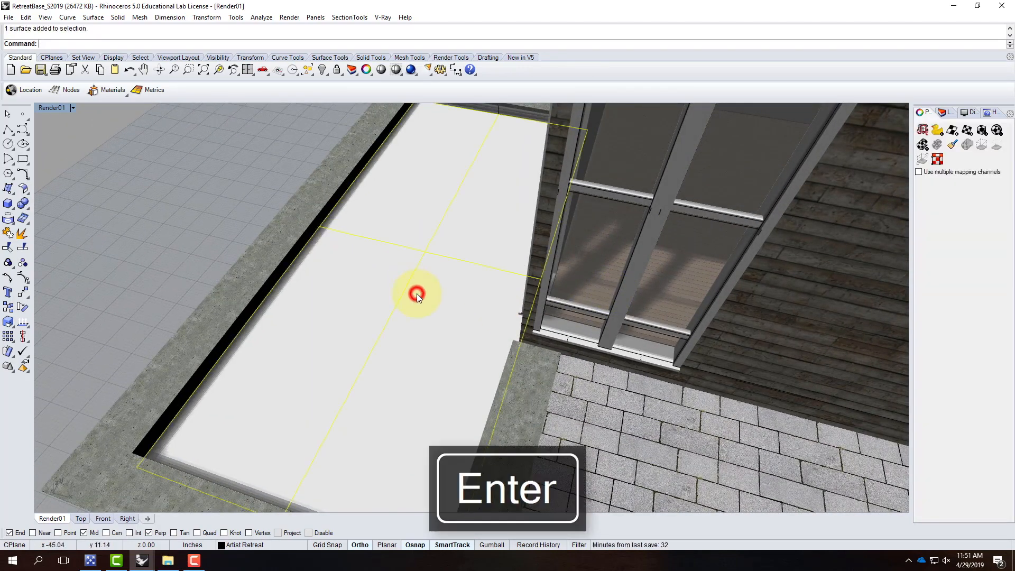
{"action": "key", "text": "BackSpace"}
Step: Select the basin's floor and inner wall pieces, leaving the concrete rim cap out of the selection
{"action": "right_click_drag", "start_coordinate": [403, 271], "coordinate": [442, 334]}
{"action": "left_click", "coordinate": [441, 332]}
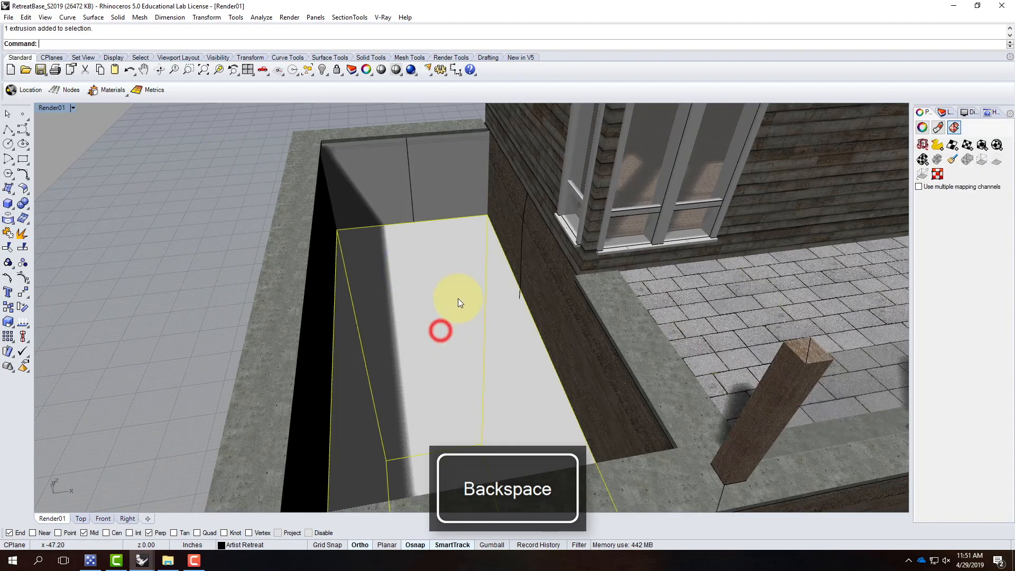
{"action": "left_click", "coordinate": [396, 187]}
{"action": "left_click", "coordinate": [318, 316]}
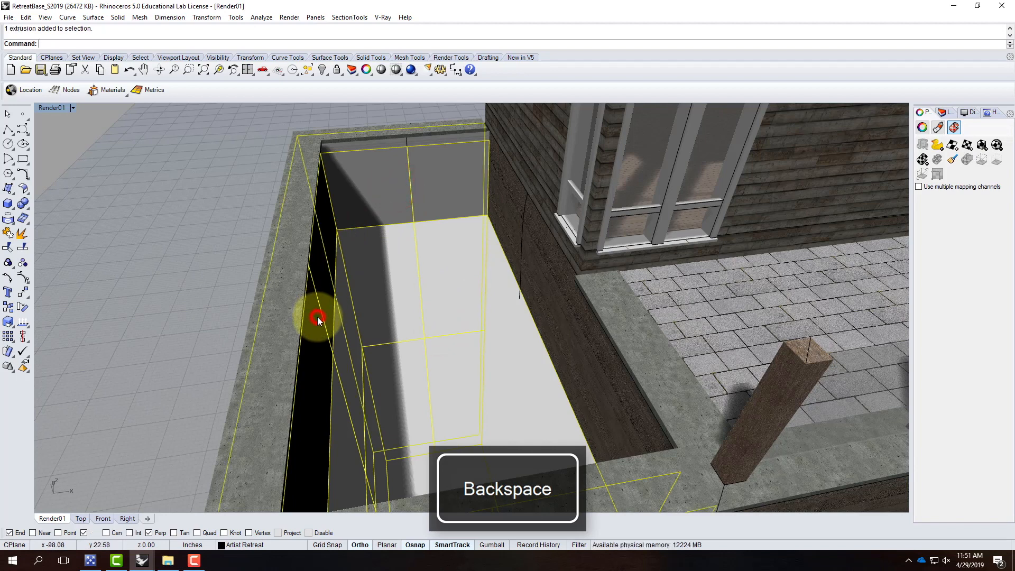
{"action": "left_click", "coordinate": [284, 208]}
{"action": "left_click", "coordinate": [284, 209], "text": "ctrl"}
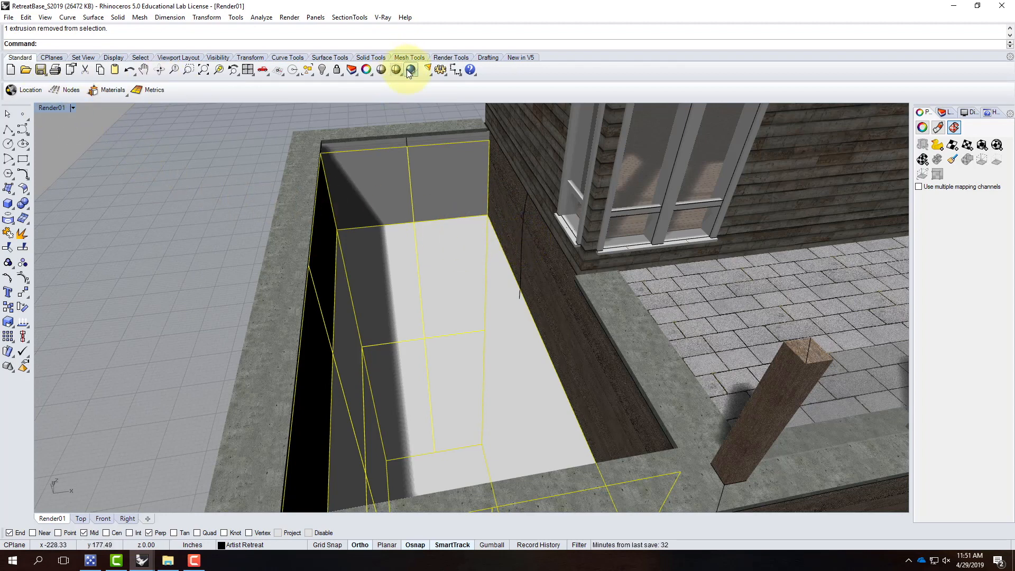
Step: Open the V-Ray material editor and preview the three concrete materials and the copper material
{"action": "left_click", "coordinate": [385, 17]}
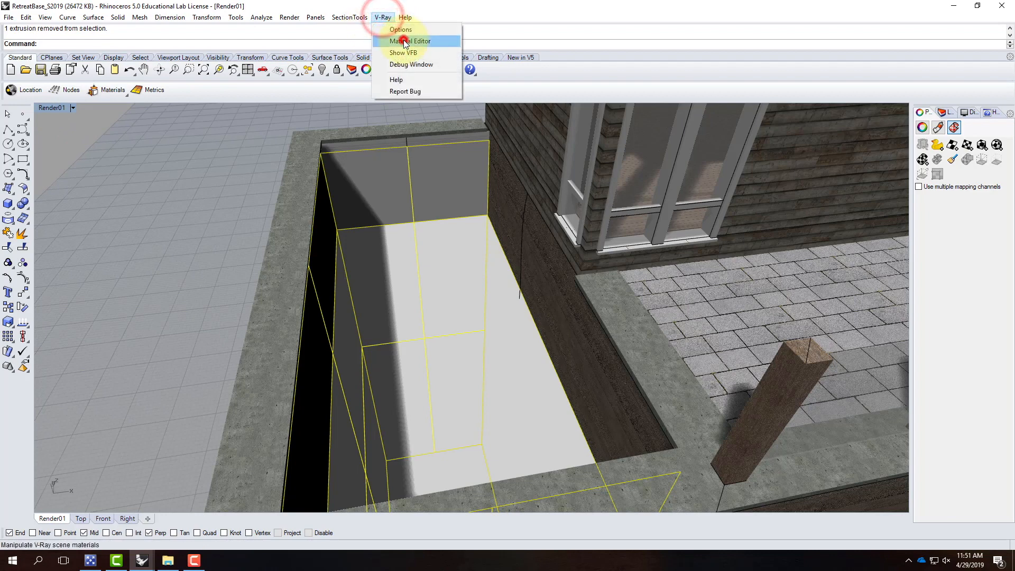
{"action": "left_click", "coordinate": [402, 38]}
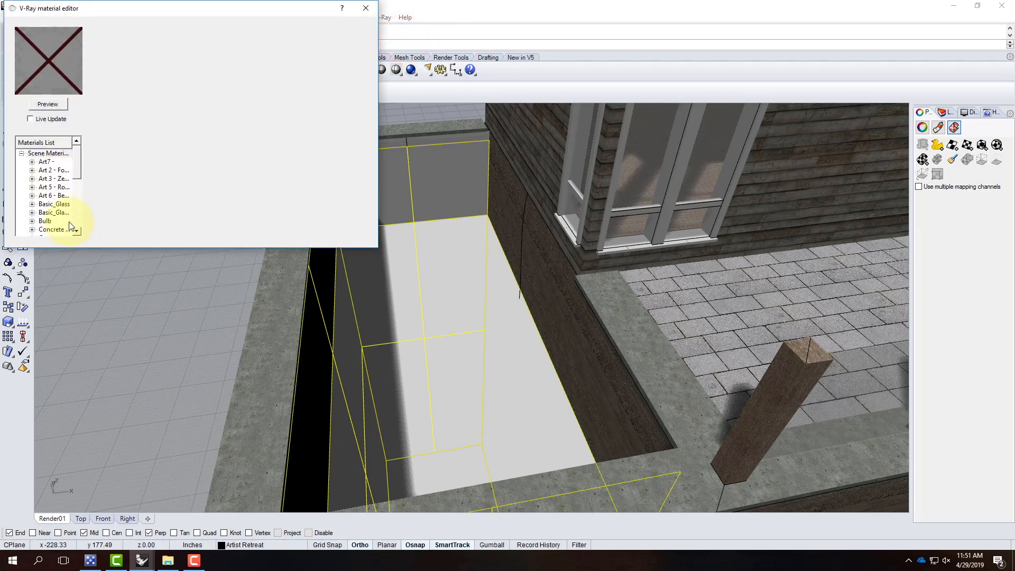
{"action": "scroll", "coordinate": [74, 174], "scroll_direction": "down", "scroll_amount": 3}
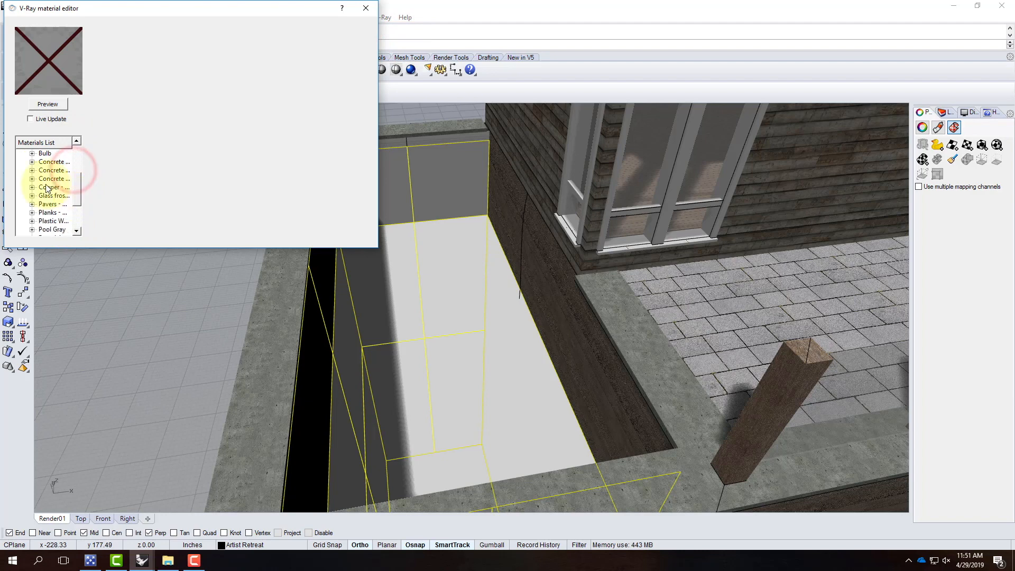
{"action": "left_click", "coordinate": [53, 171]}
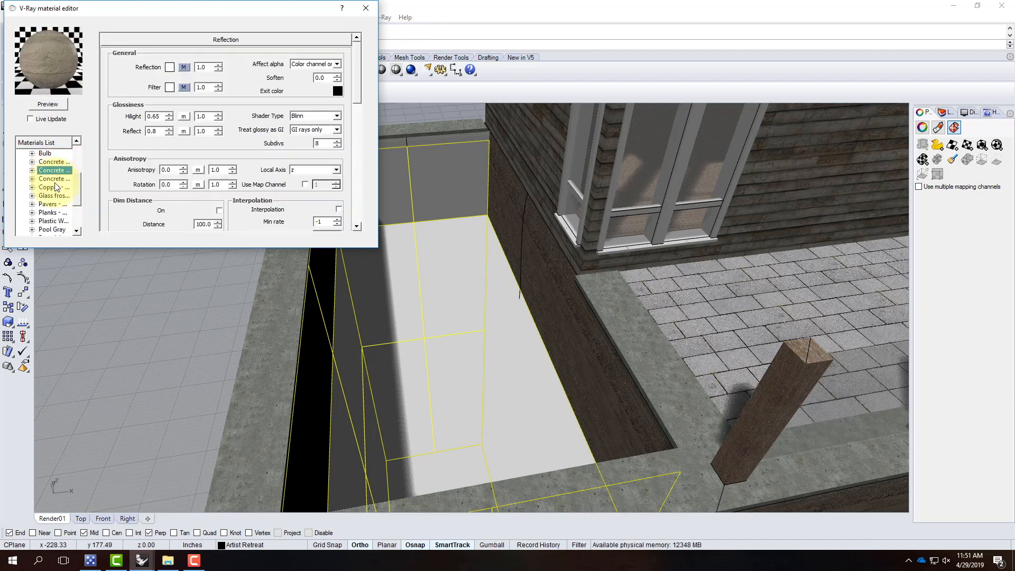
{"action": "left_click", "coordinate": [57, 179]}
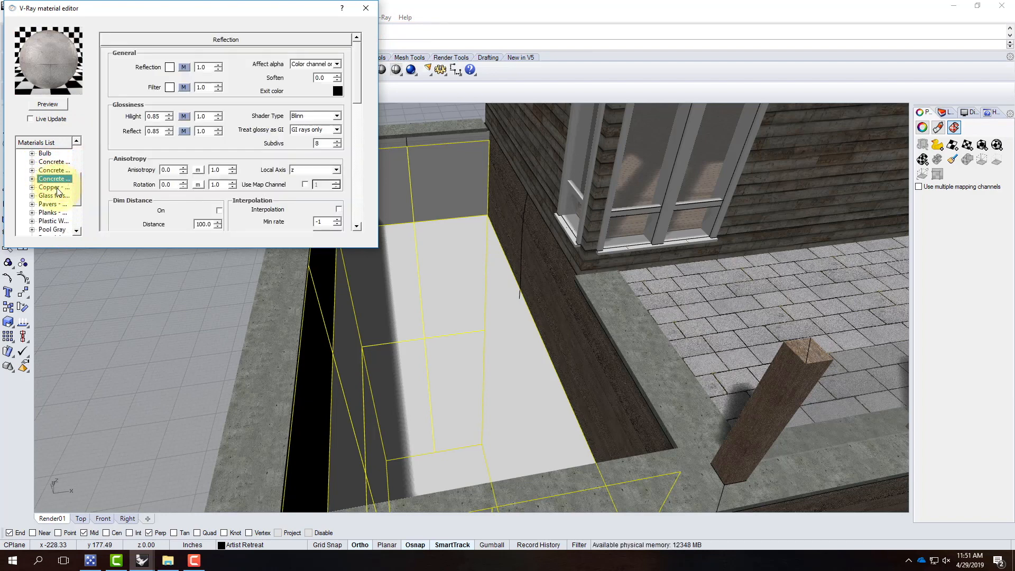
{"action": "left_click", "coordinate": [57, 188]}
{"action": "left_click", "coordinate": [52, 169]}
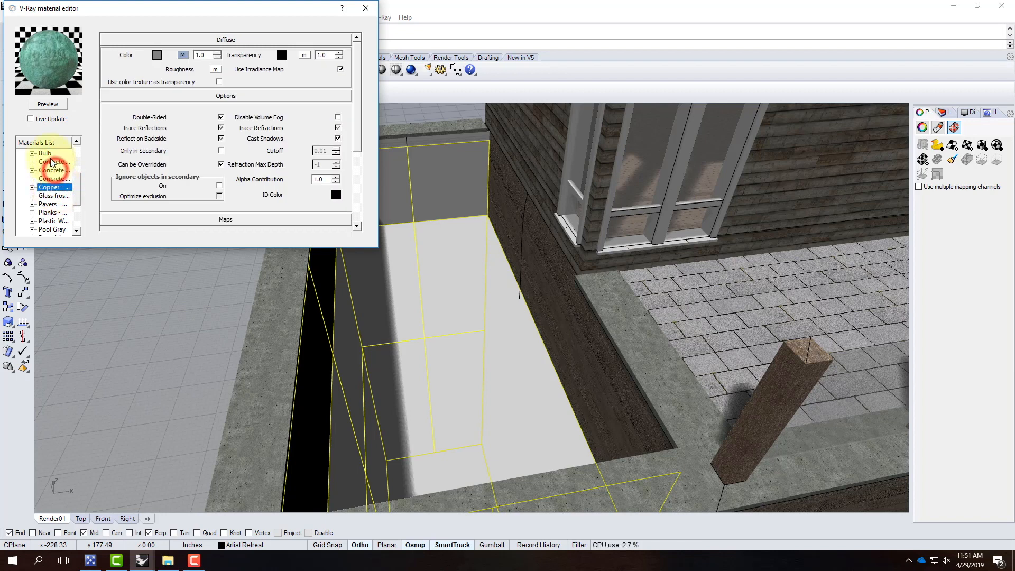
{"action": "left_click", "coordinate": [52, 162]}
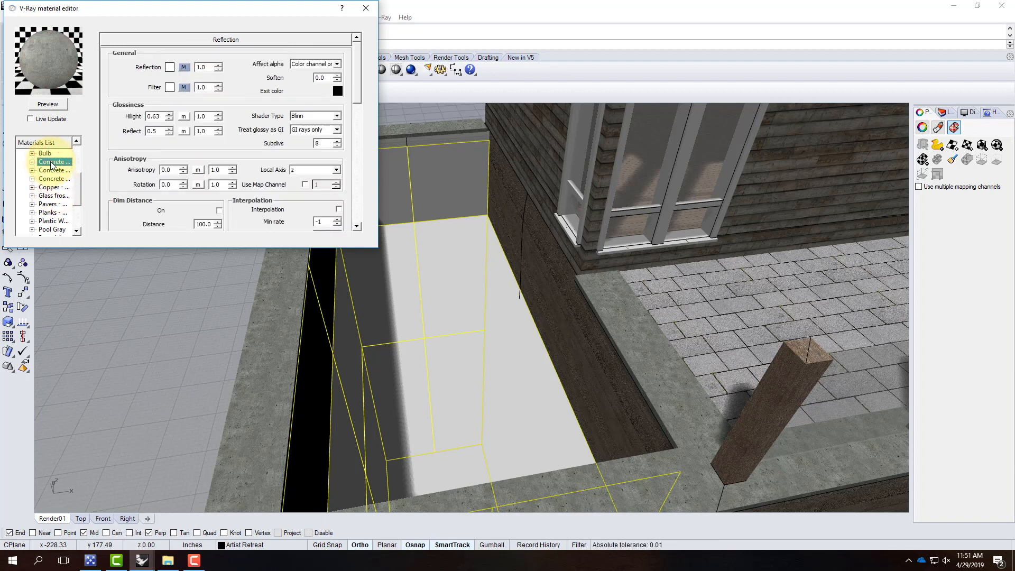
Step: Apply the Pool Gray material to the selected basin floor and inner walls and close the material editor
{"action": "left_click", "coordinate": [52, 229]}
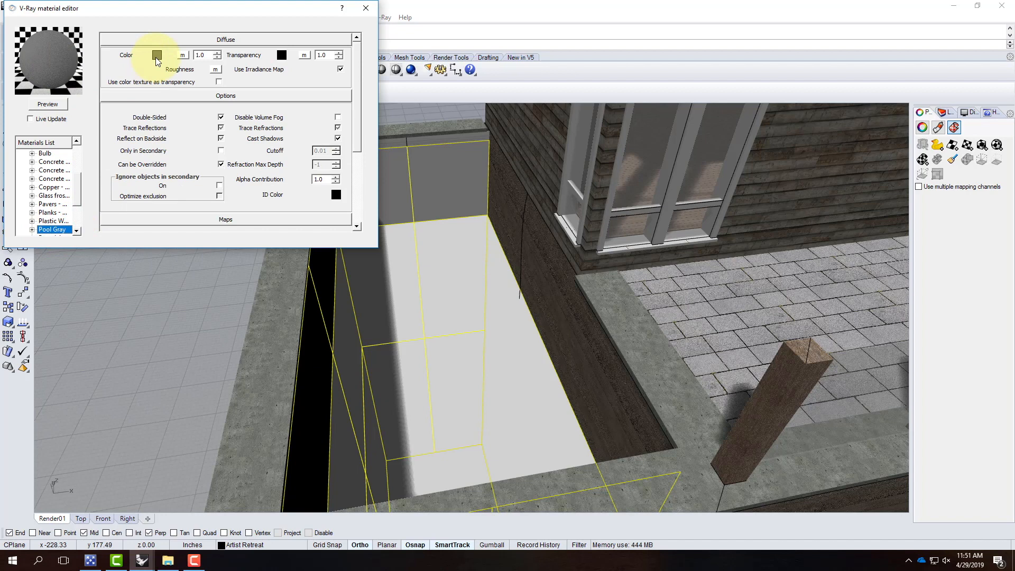
{"action": "right_click", "coordinate": [52, 229]}
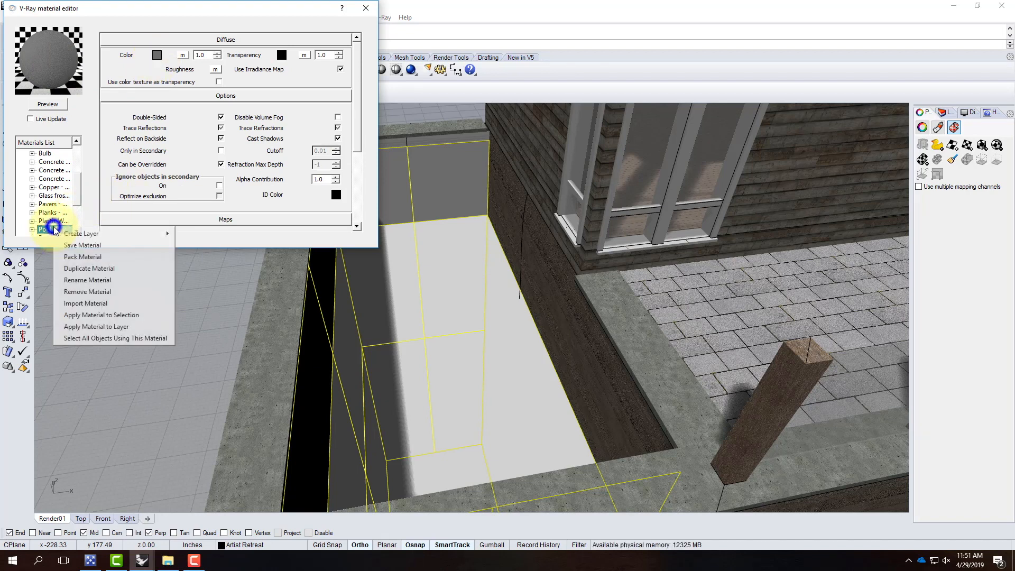
{"action": "left_click", "coordinate": [139, 318]}
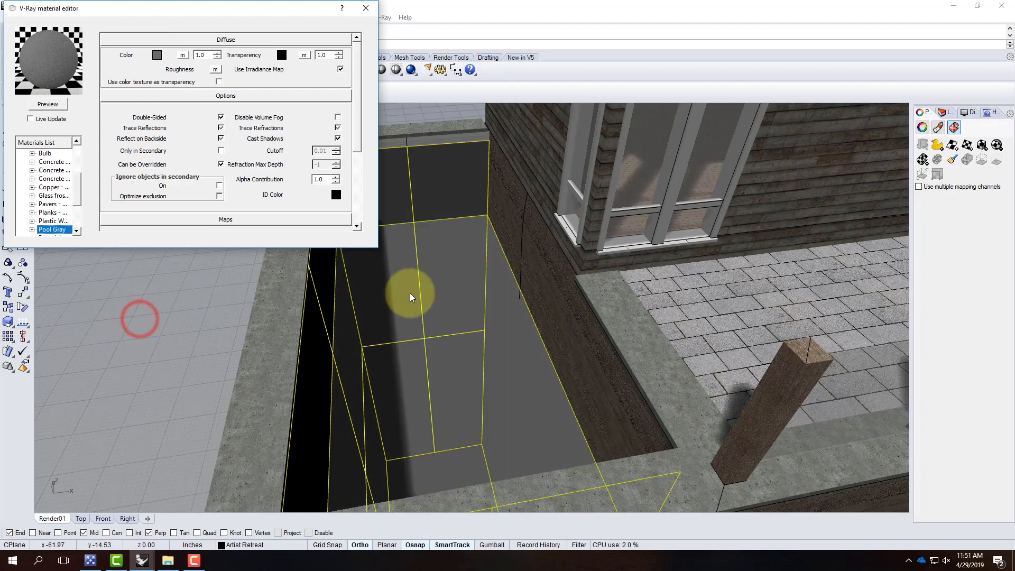
{"action": "left_click", "coordinate": [370, 9]}
{"action": "left_click", "coordinate": [192, 289]}
Step: Select the thin band running beneath the rim cap along the basin's inner edge
{"action": "right_click_drag", "start_coordinate": [385, 307], "coordinate": [467, 344]}
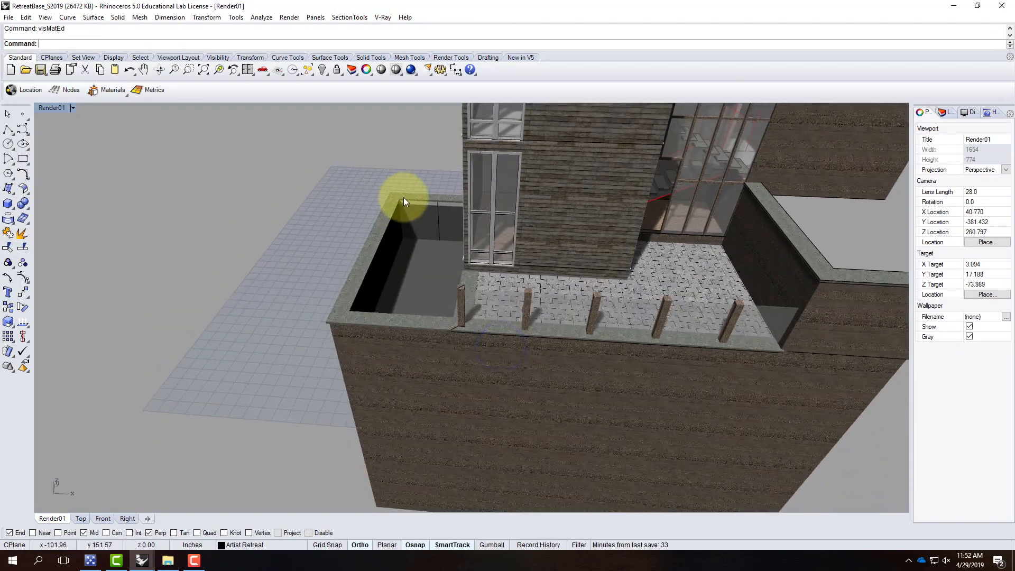
{"action": "scroll", "coordinate": [405, 199], "scroll_direction": "up", "scroll_amount": 9}
{"action": "left_click", "coordinate": [427, 209]}
{"action": "left_click", "coordinate": [436, 213]}
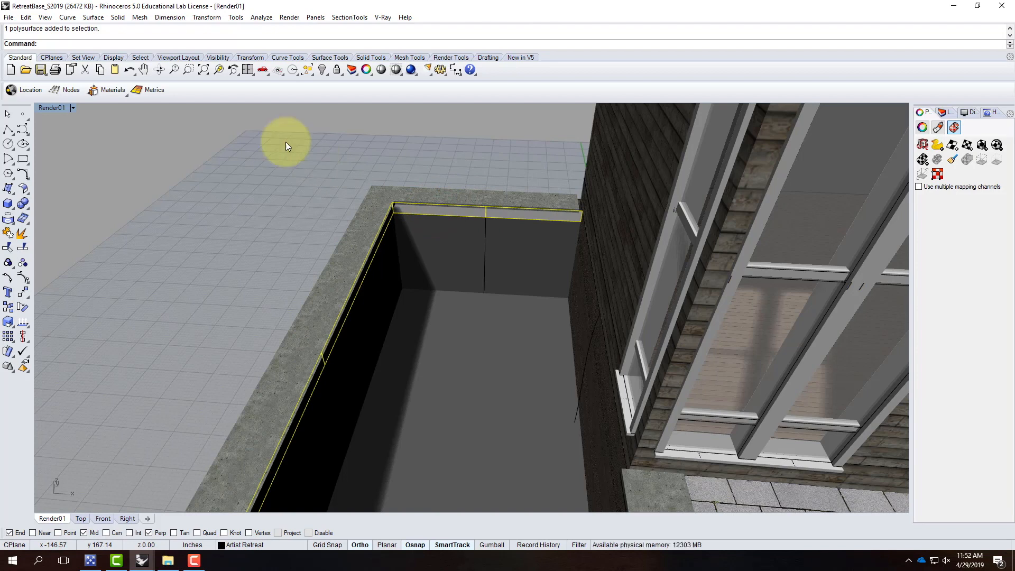
{"action": "left_click", "coordinate": [411, 70]}
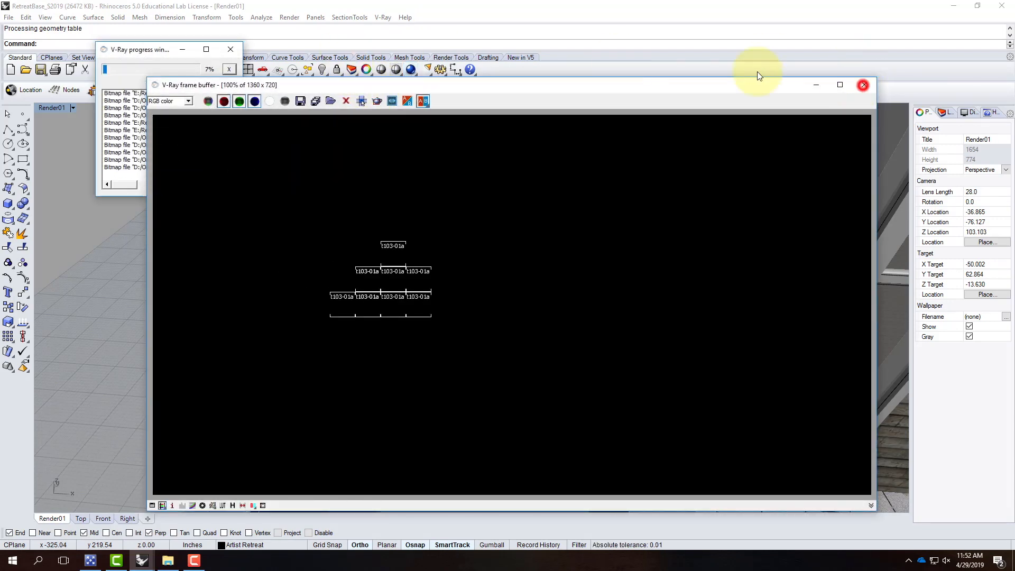
{"action": "left_click", "coordinate": [862, 85]}
{"action": "left_click", "coordinate": [230, 49]}
Step: Apply the Porcelain Blue material to the selected band beneath the rim cap, close the material editor and clear the selection
{"action": "left_click", "coordinate": [383, 17]}
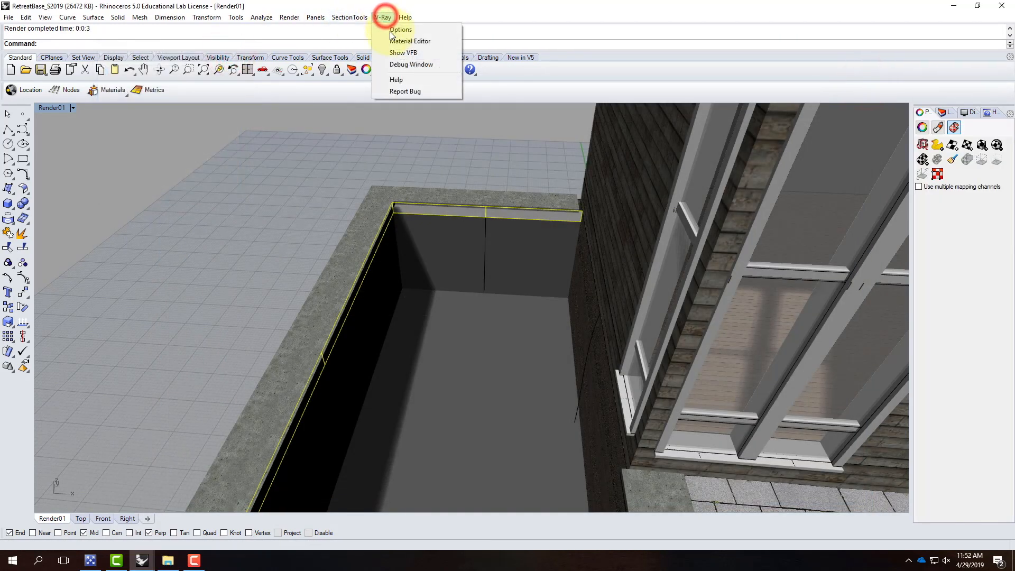
{"action": "left_click", "coordinate": [397, 41]}
{"action": "left_click", "coordinate": [115, 187]}
{"action": "scroll", "coordinate": [118, 211], "scroll_direction": "down", "scroll_amount": 1}
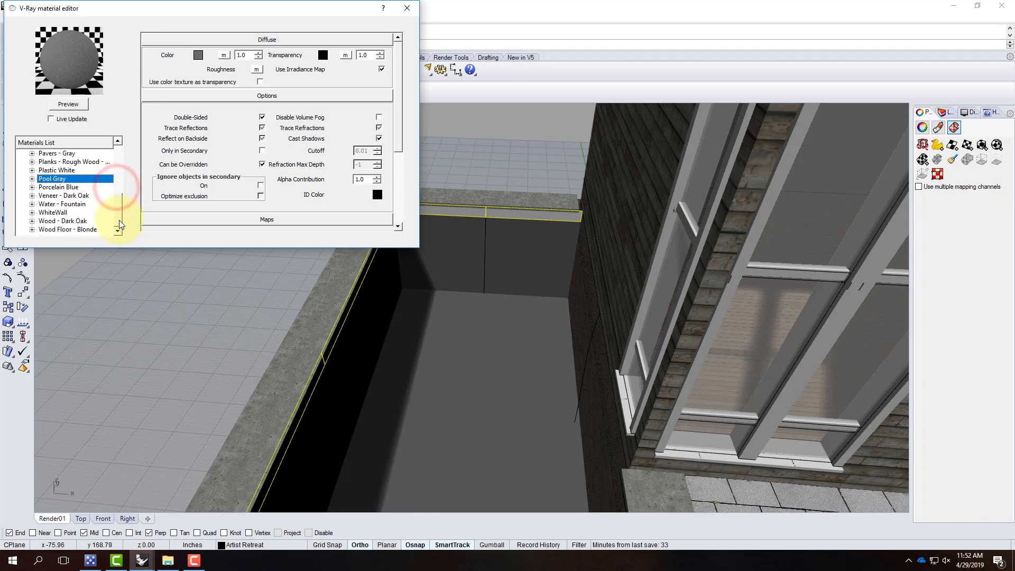
{"action": "left_click", "coordinate": [68, 187]}
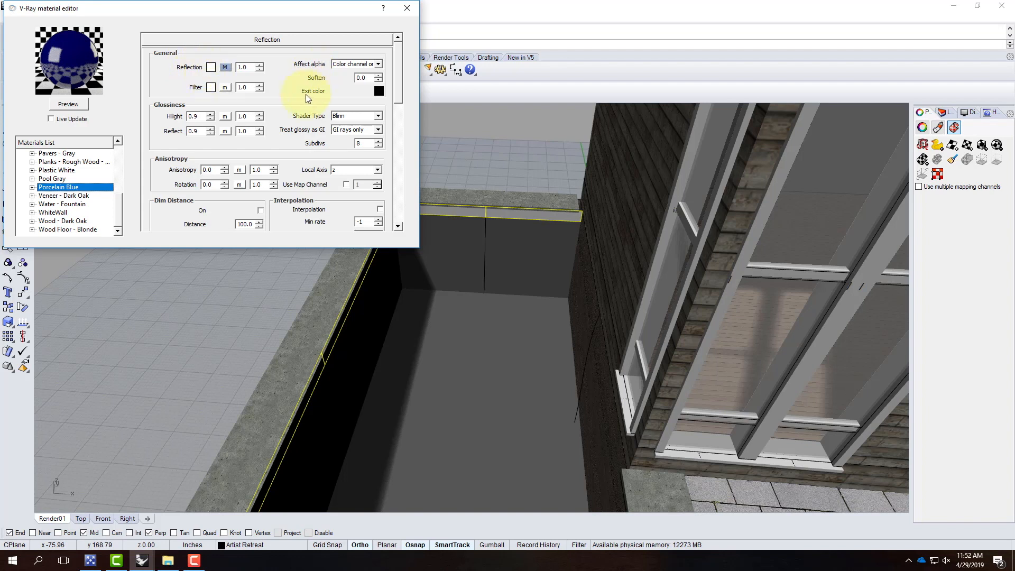
{"action": "scroll", "coordinate": [403, 76], "scroll_direction": "down", "scroll_amount": 5}
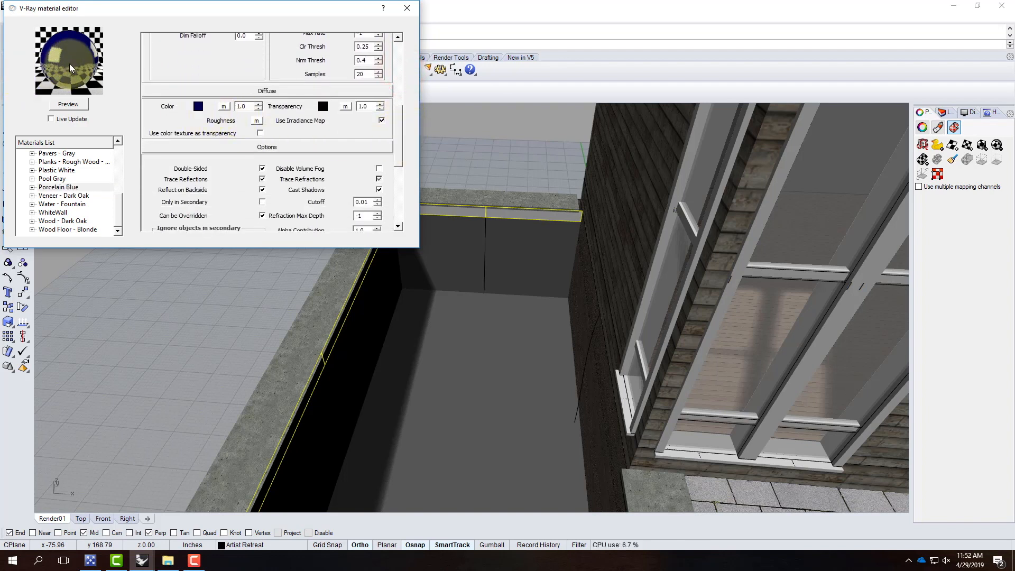
{"action": "left_click", "coordinate": [76, 188]}
{"action": "right_click", "coordinate": [76, 188]}
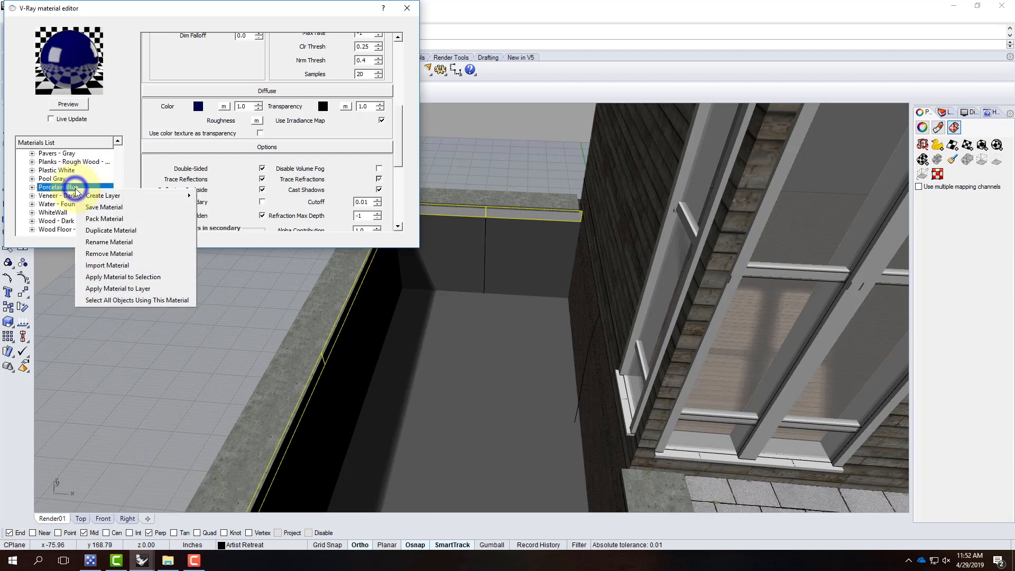
{"action": "left_click", "coordinate": [152, 278]}
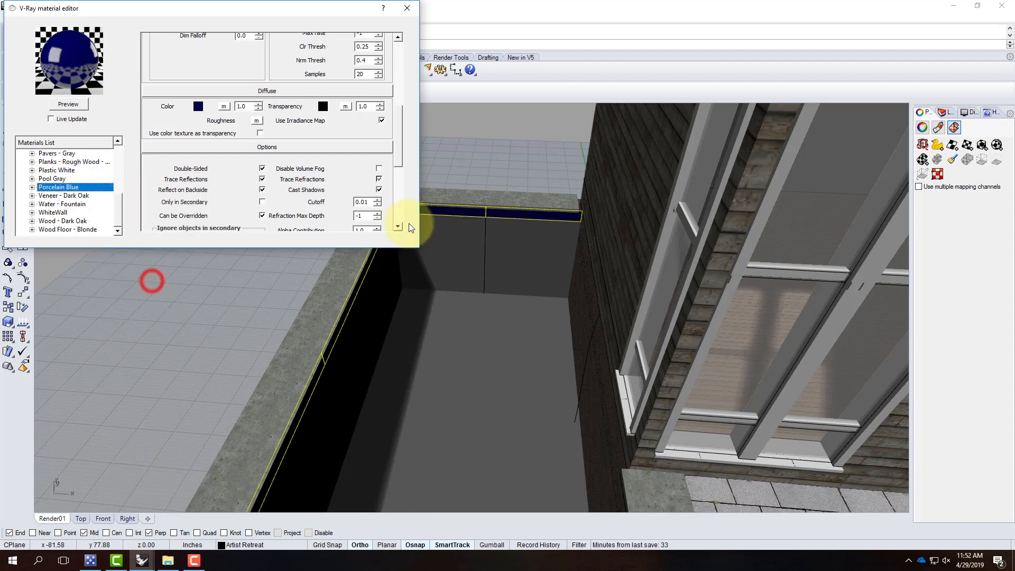
{"action": "left_click", "coordinate": [406, 9]}
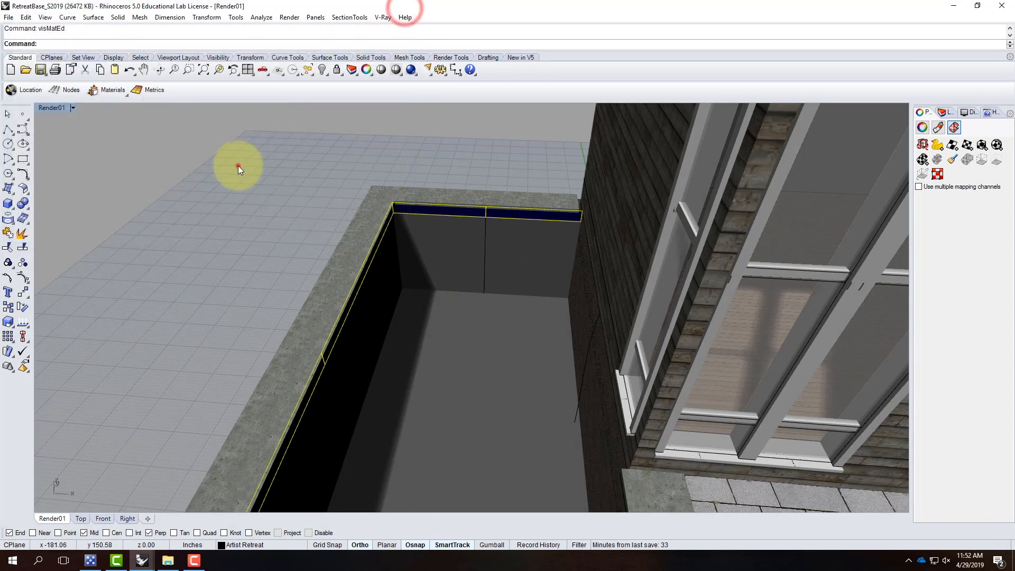
{"action": "left_click", "coordinate": [238, 165]}
Step: Show all hidden objects again with the Show command
{"action": "type", "text": "H"}
{"action": "key", "text": "BackSpace"}
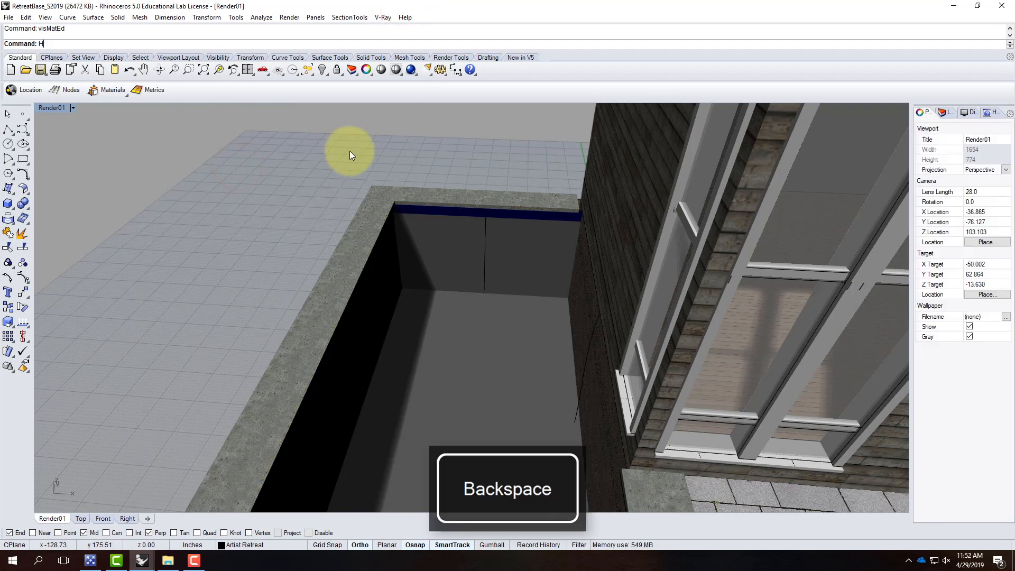
{"action": "type", "text": "Show"}
{"action": "key", "text": "Return"}
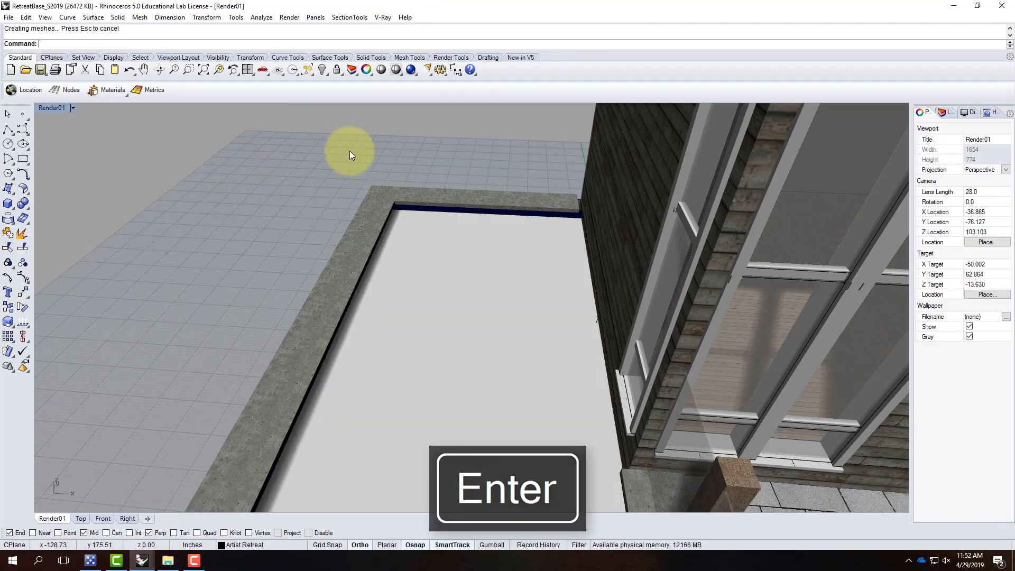
Step: Hide the glass railing panels and the wooden post between the basin and the paved terrace
{"action": "right_click_drag", "start_coordinate": [350, 150], "coordinate": [554, 236]}
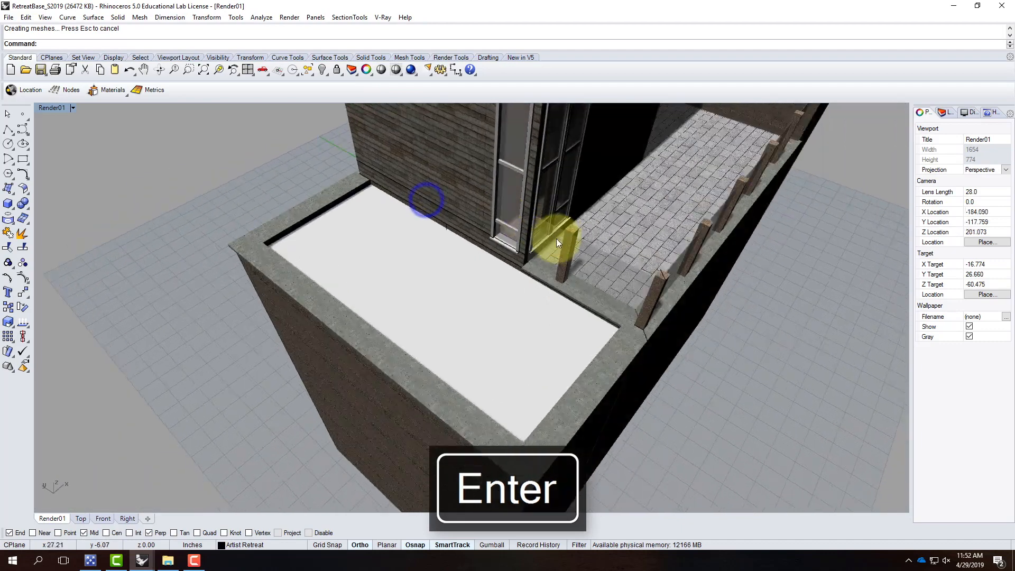
{"action": "left_click", "coordinate": [563, 248]}
{"action": "left_click", "coordinate": [590, 271]}
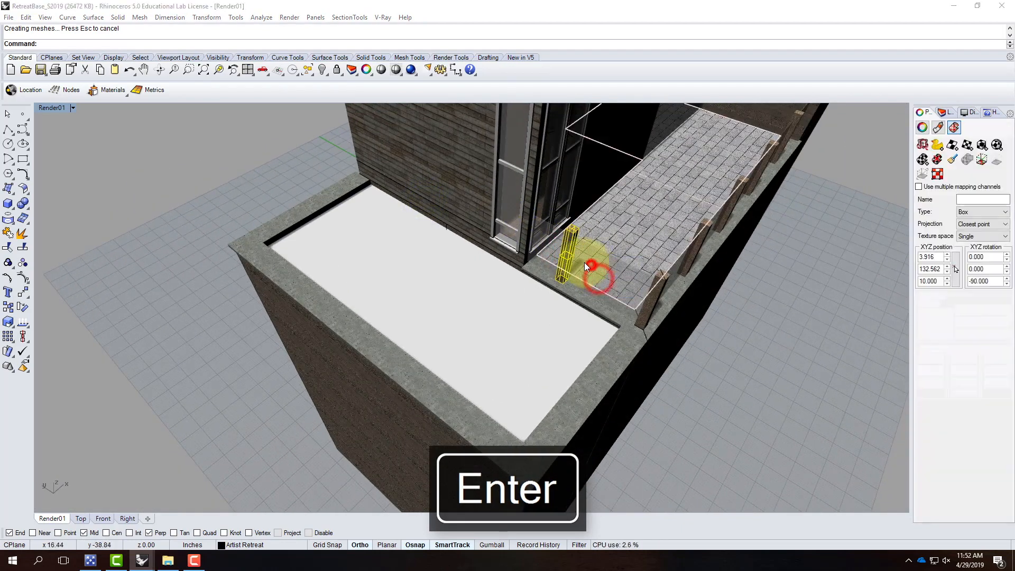
{"action": "left_click", "coordinate": [591, 264]}
{"action": "left_click", "coordinate": [613, 300]}
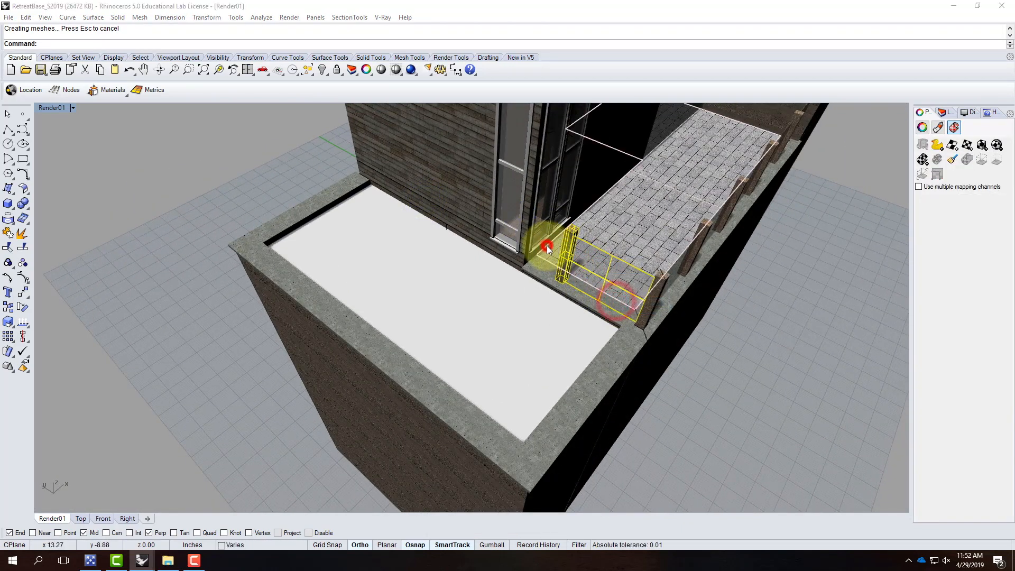
{"action": "left_click", "coordinate": [564, 258]}
{"action": "left_click", "coordinate": [574, 286]}
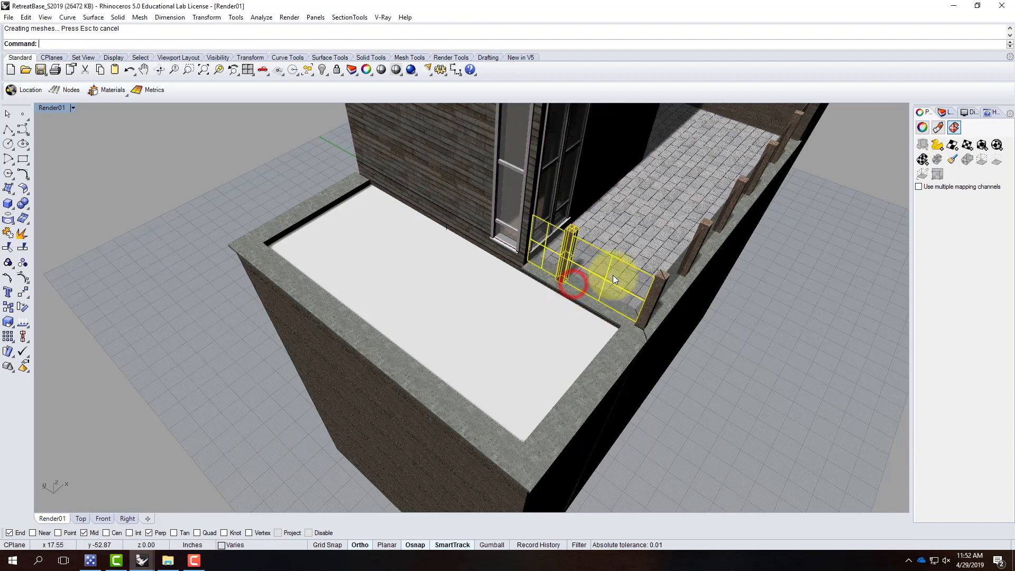
{"action": "type", "text": "hide"}
{"action": "key", "text": "Return"}
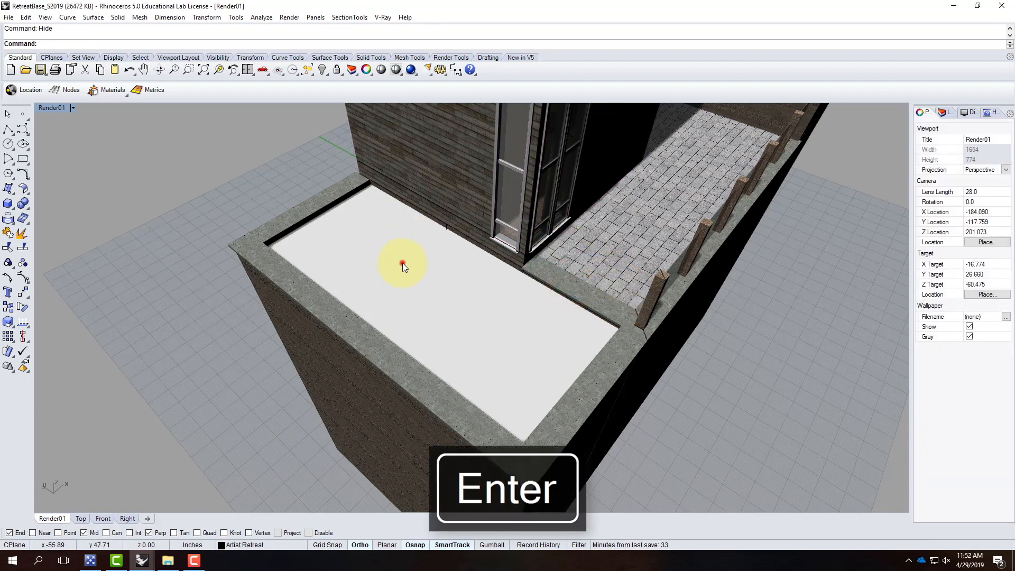
Step: Select the flat water surface inside the basin rim and open the V-Ray material editor
{"action": "left_click", "coordinate": [402, 262]}
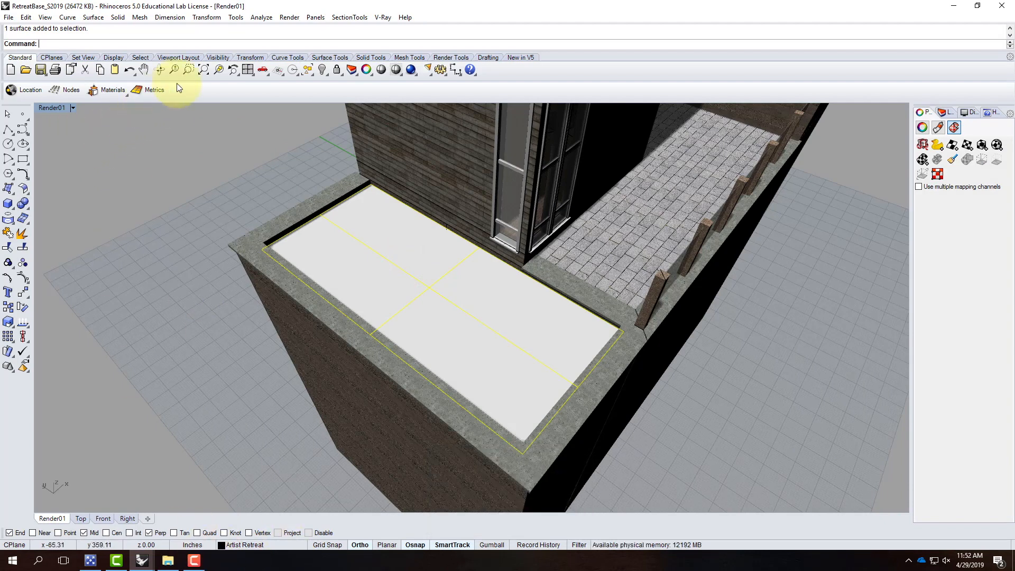
{"action": "left_click", "coordinate": [382, 18]}
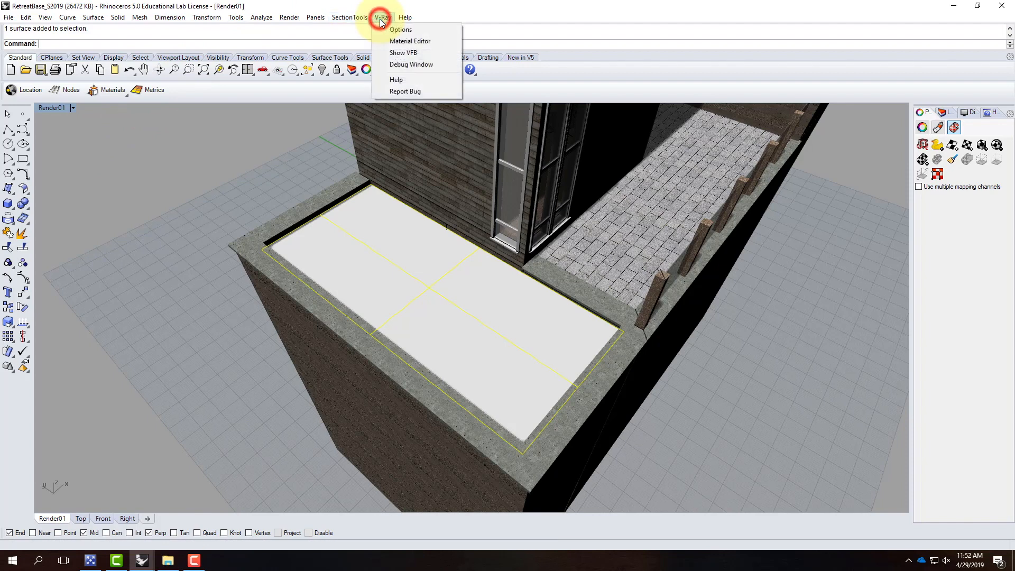
{"action": "left_click", "coordinate": [403, 39]}
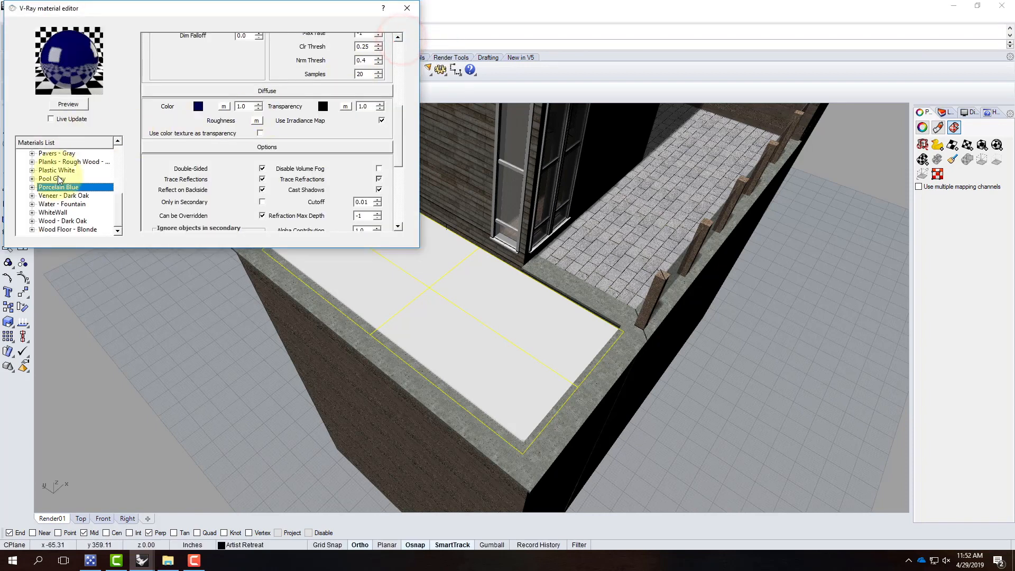
{"action": "scroll", "coordinate": [60, 181], "scroll_direction": "up", "scroll_amount": 10}
{"action": "right_click", "coordinate": [53, 154]}
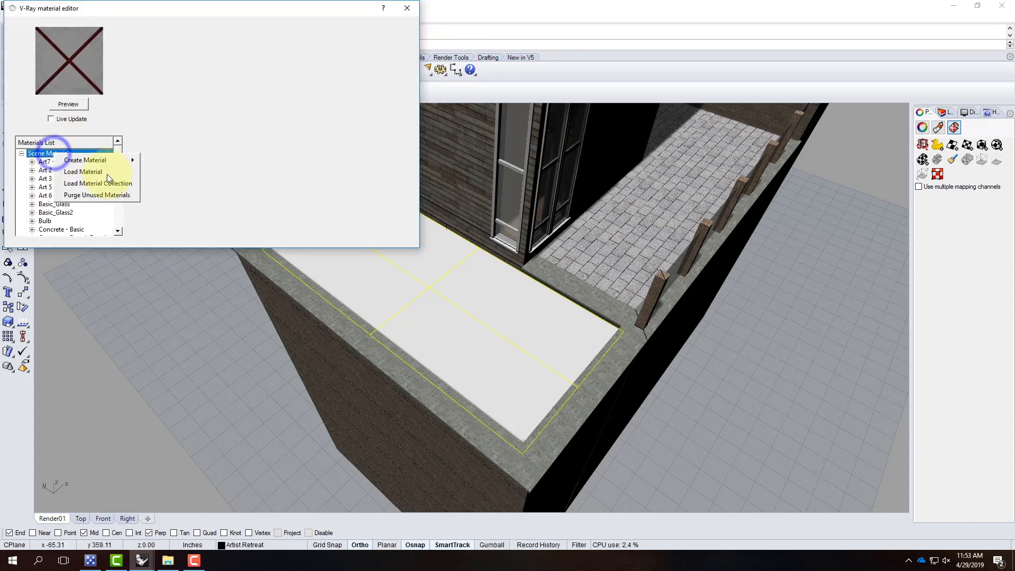
{"action": "left_click", "coordinate": [100, 167]}
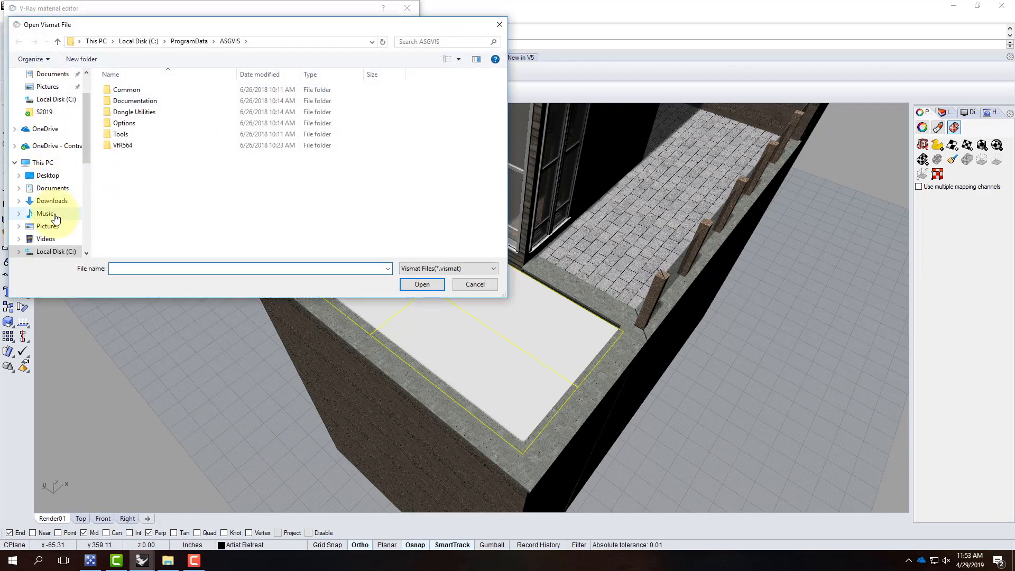
{"action": "left_click", "coordinate": [48, 146]}
{"action": "double_click", "coordinate": [128, 168]}
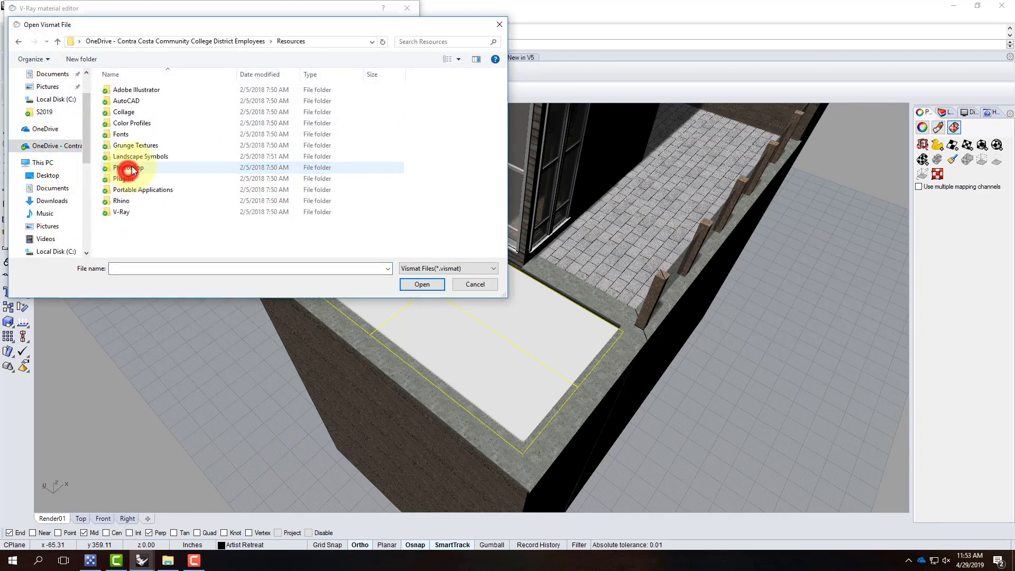
{"action": "double_click", "coordinate": [132, 211]}
{"action": "double_click", "coordinate": [140, 112]}
{"action": "scroll", "coordinate": [169, 200], "scroll_direction": "down", "scroll_amount": 5}
{"action": "double_click", "coordinate": [123, 241]}
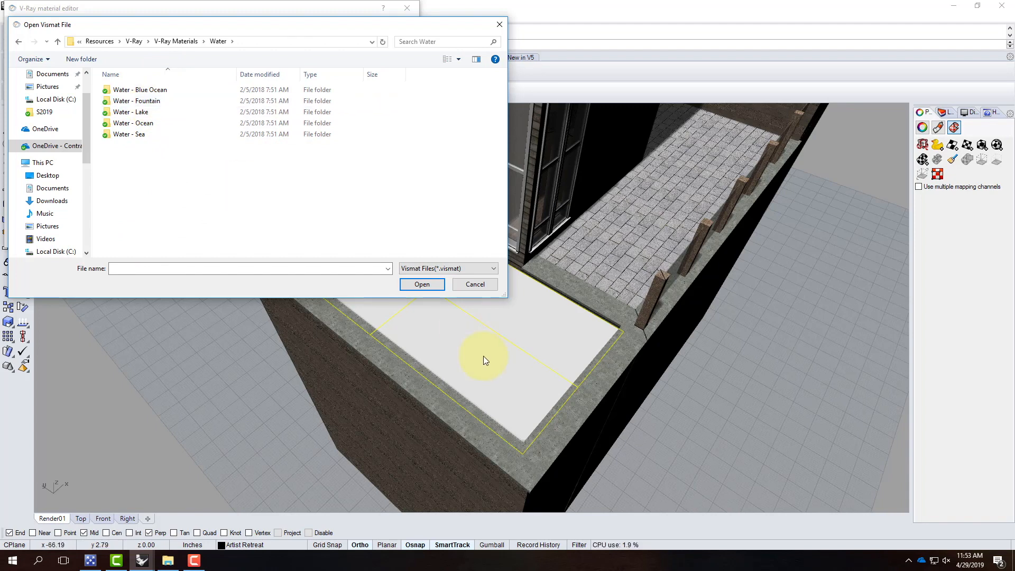
{"action": "left_click", "coordinate": [144, 103]}
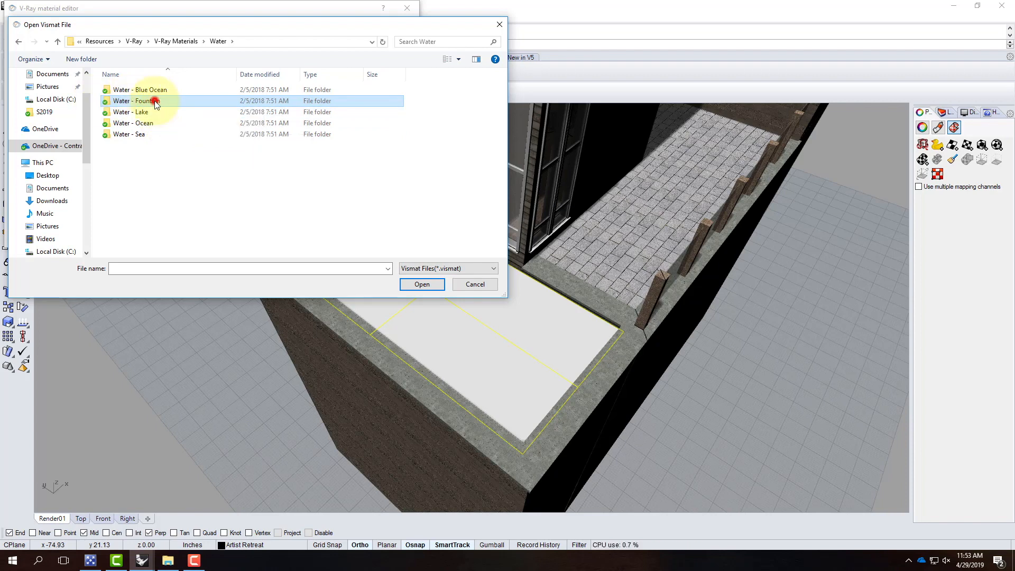
{"action": "double_click", "coordinate": [154, 101]}
{"action": "left_click", "coordinate": [132, 92]}
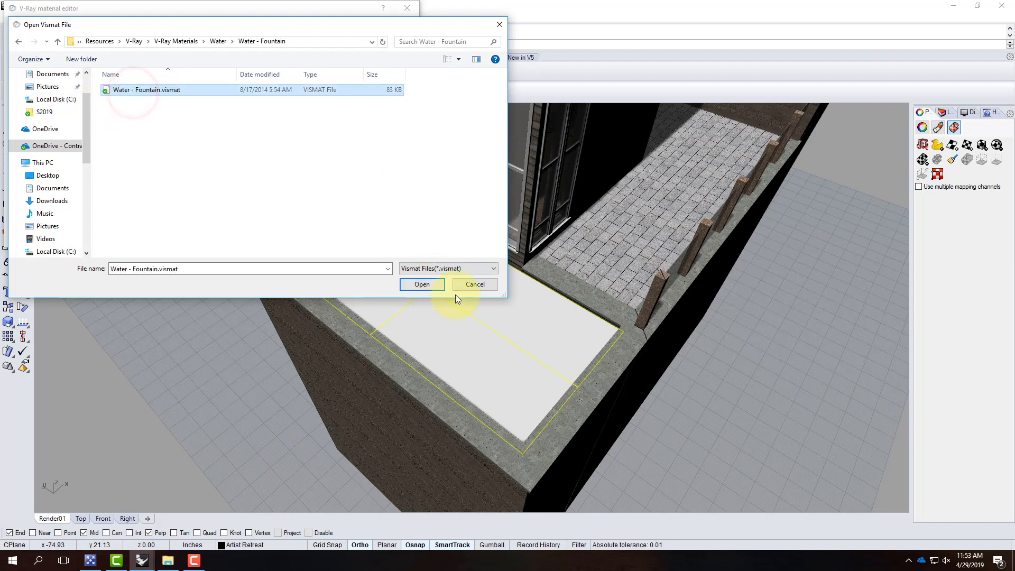
{"action": "left_click", "coordinate": [472, 285]}
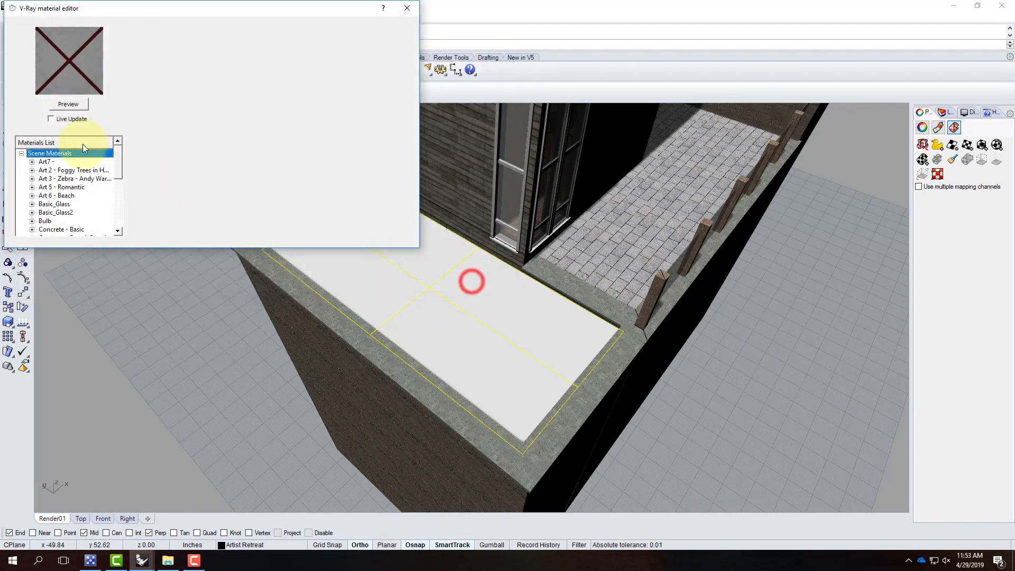
Step: Apply the scene's Water - Fountain material to the selected basin surface and close the material editor
{"action": "left_click_drag", "start_coordinate": [116, 169], "coordinate": [96, 248]}
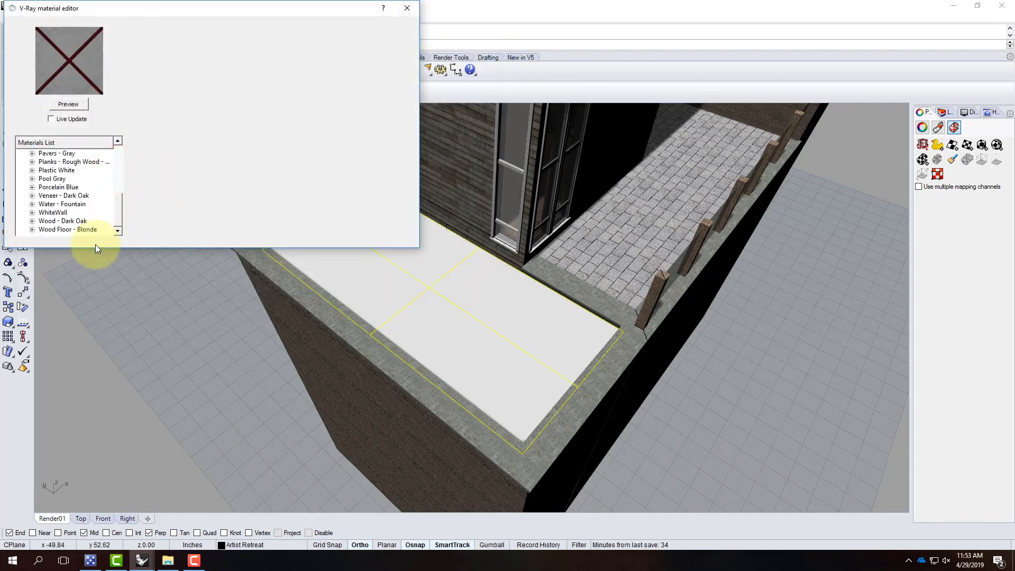
{"action": "left_click", "coordinate": [53, 205]}
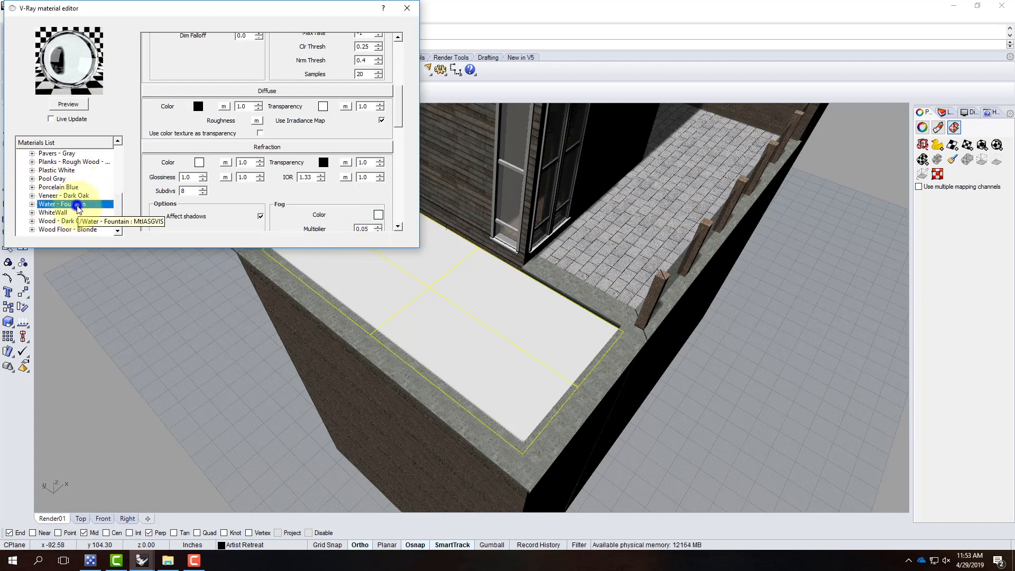
{"action": "right_click", "coordinate": [77, 206]}
{"action": "left_click", "coordinate": [162, 294]}
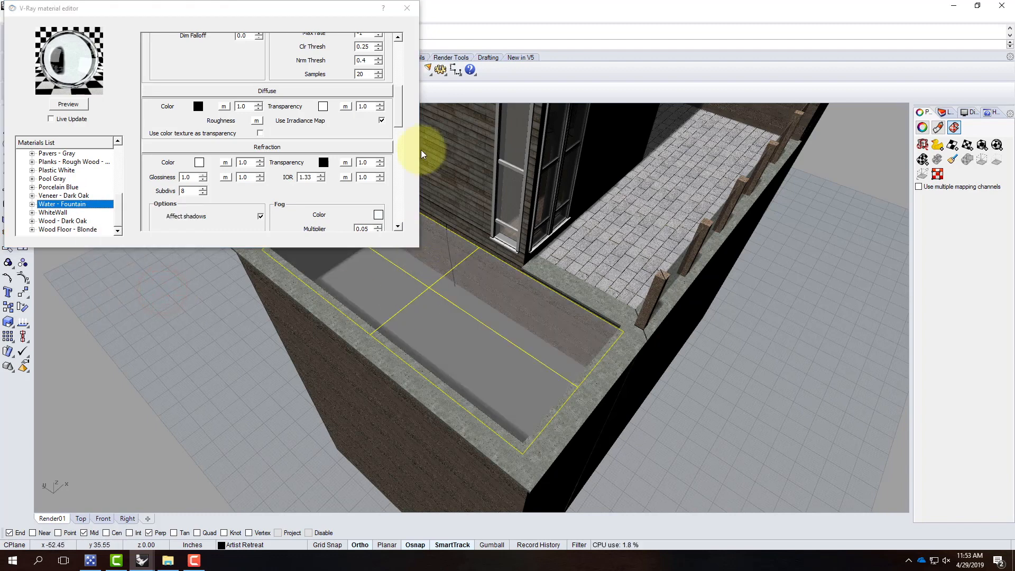
{"action": "left_click", "coordinate": [407, 8]}
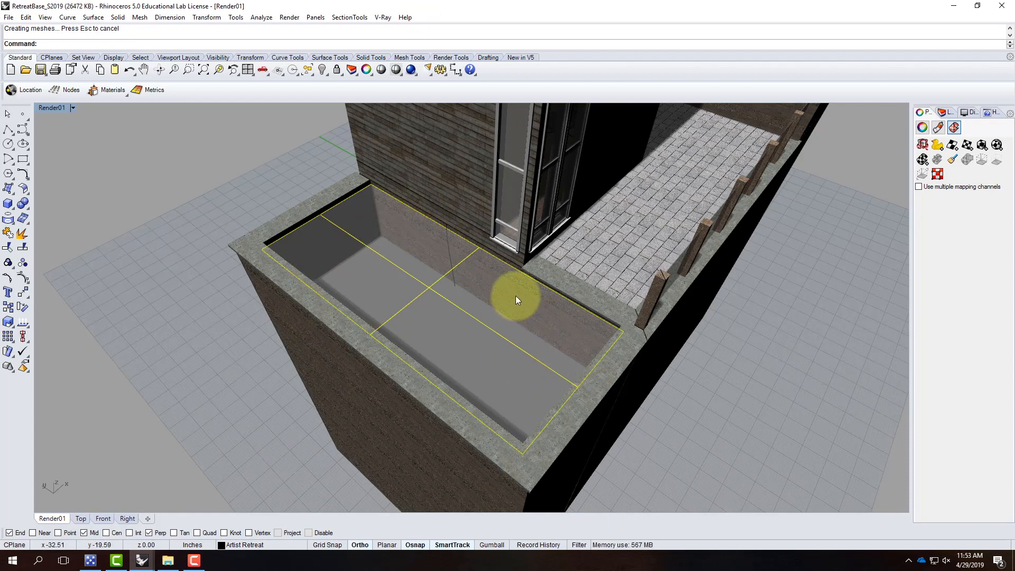
Step: Save the RetreatBase_S2019 model and switch to the MasterSite_S2019 model window
{"action": "left_click", "coordinate": [9, 17]}
{"action": "left_click", "coordinate": [25, 68]}
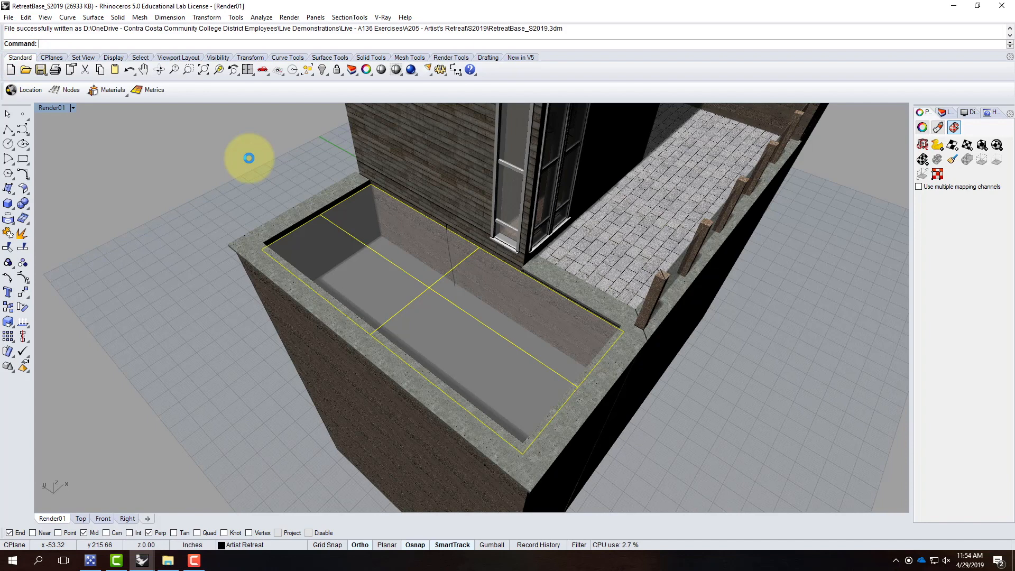
{"action": "left_click", "coordinate": [141, 560]}
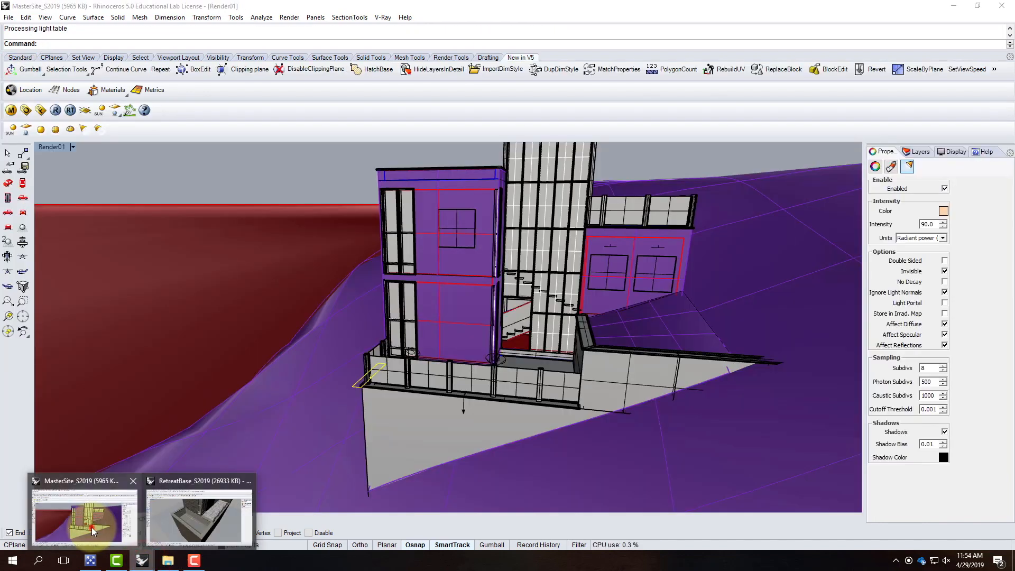
{"action": "left_click", "coordinate": [95, 529]}
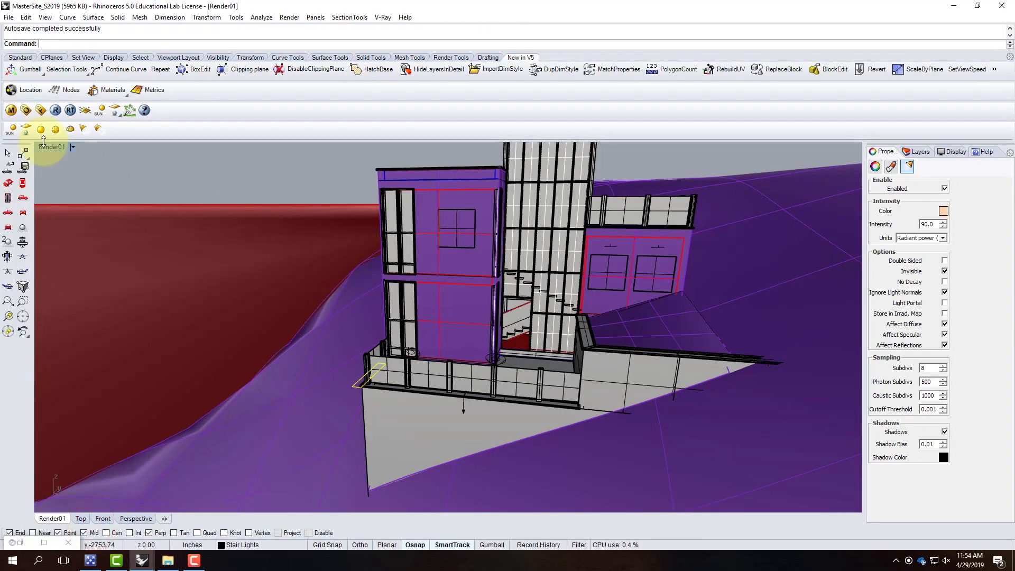
Step: Update the linked RetreatBase_S2019 block definition in the Block Manager and close the manager
{"action": "left_click", "coordinate": [9, 17]}
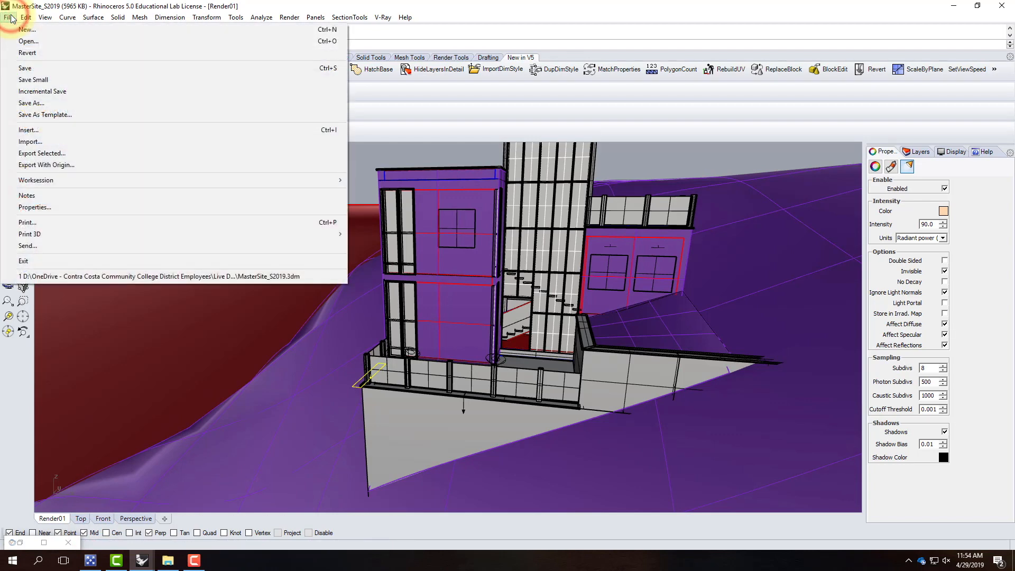
{"action": "mouse_move", "coordinate": [26, 18]}
{"action": "mouse_move", "coordinate": [74, 208]}
{"action": "left_click", "coordinate": [242, 255]}
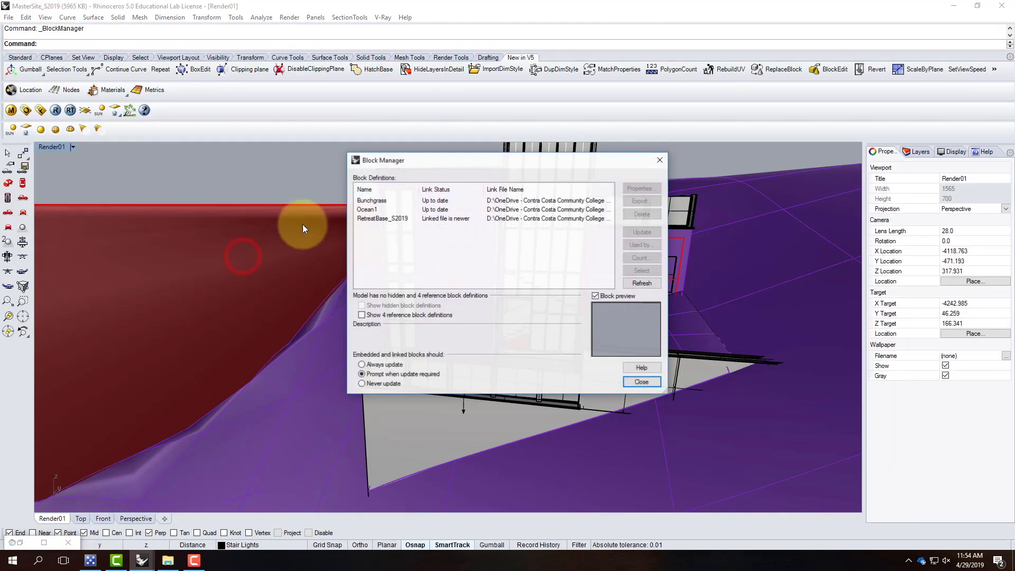
{"action": "left_click", "coordinate": [391, 220]}
{"action": "left_click", "coordinate": [646, 232]}
{"action": "left_click", "coordinate": [401, 262]}
{"action": "left_click", "coordinate": [571, 305]}
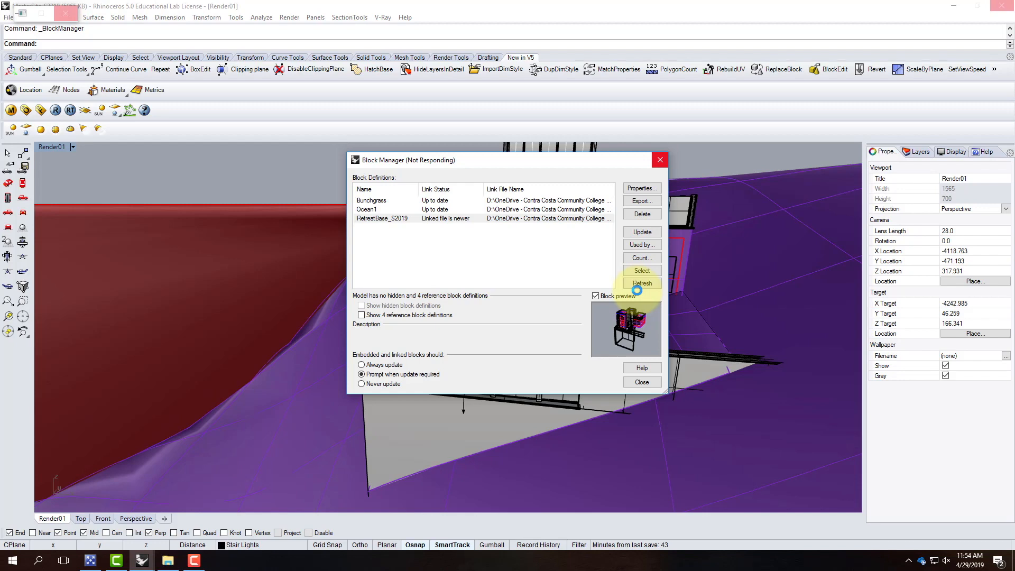
{"action": "left_click", "coordinate": [535, 305]}
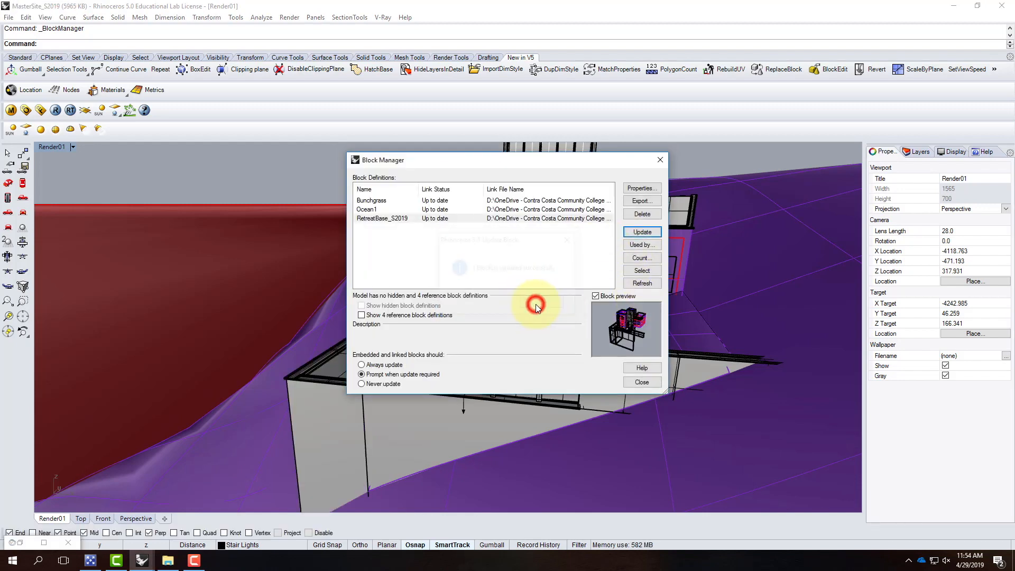
{"action": "left_click", "coordinate": [660, 160]}
Step: Move the rectangular light by the terrace's corner post from that wall corner to the basin's outer front rim corner, then deselect it
{"action": "right_click_drag", "start_coordinate": [291, 362], "coordinate": [444, 436]}
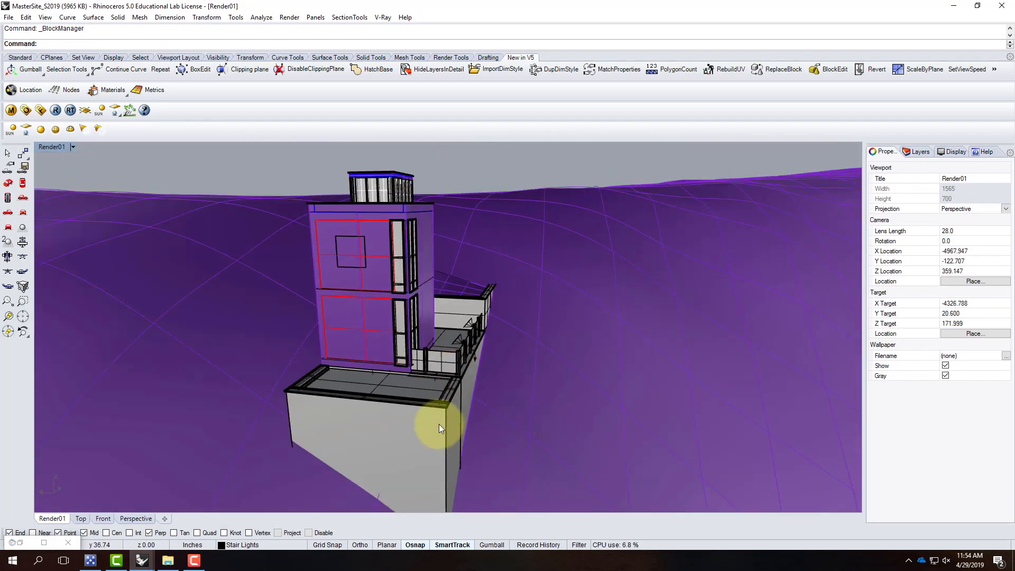
{"action": "scroll", "coordinate": [439, 424], "scroll_direction": "up", "scroll_amount": 6}
{"action": "right_click_drag", "start_coordinate": [450, 374], "coordinate": [397, 357]}
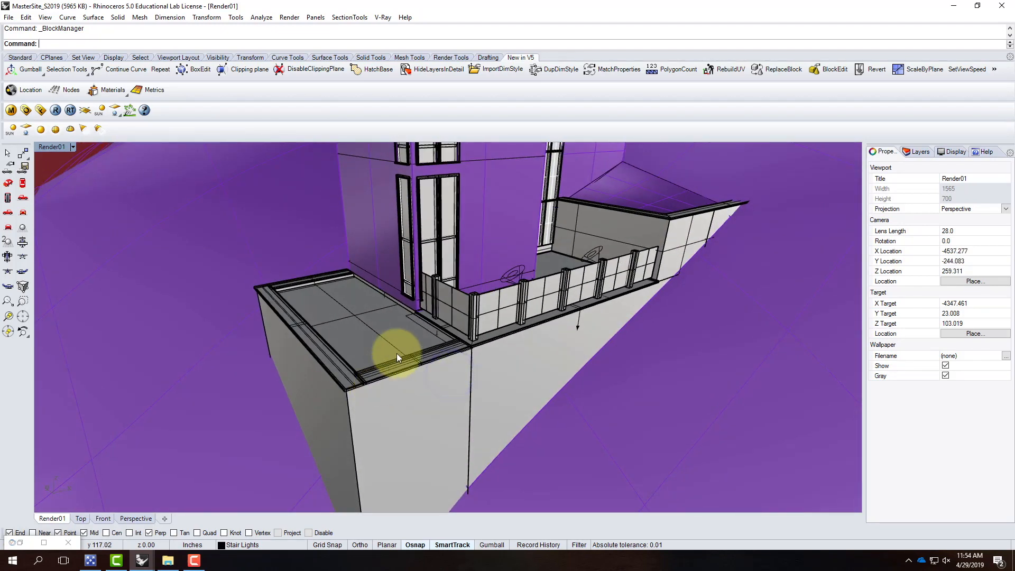
{"action": "left_click", "coordinate": [420, 326]}
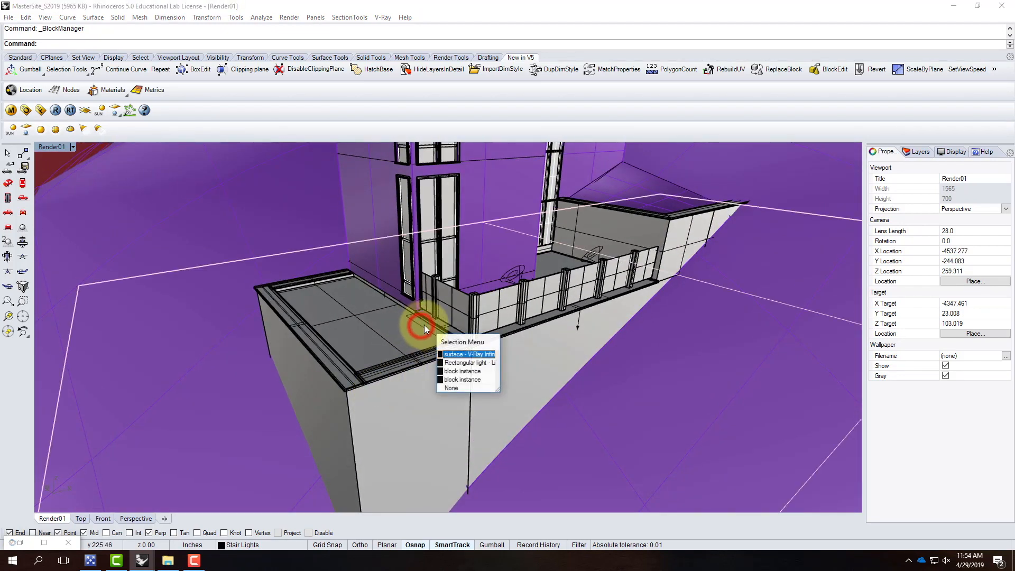
{"action": "left_click", "coordinate": [470, 363]}
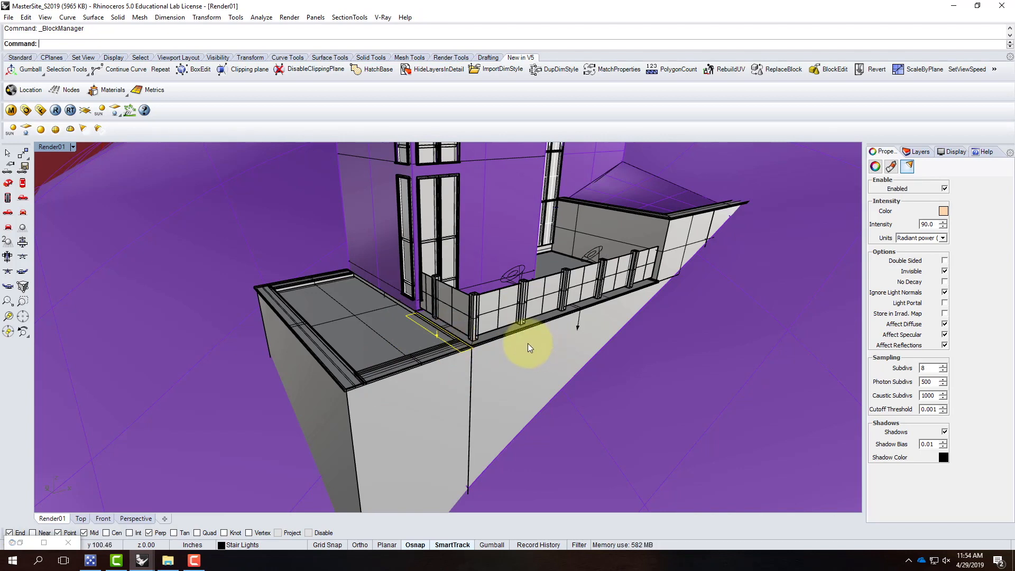
{"action": "type", "text": "move"}
{"action": "key", "text": "Return"}
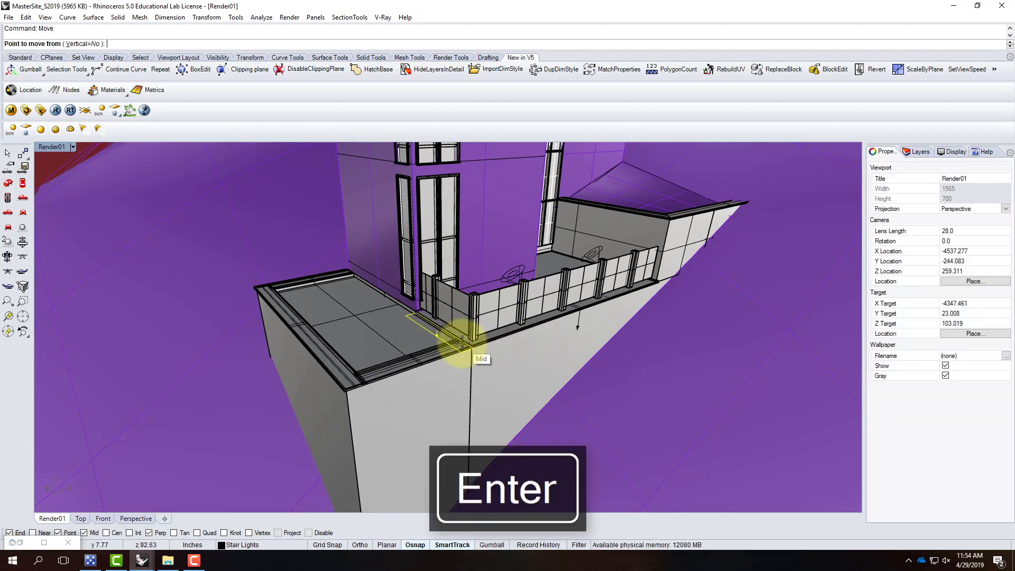
{"action": "scroll", "coordinate": [474, 348], "scroll_direction": "up", "scroll_amount": 5}
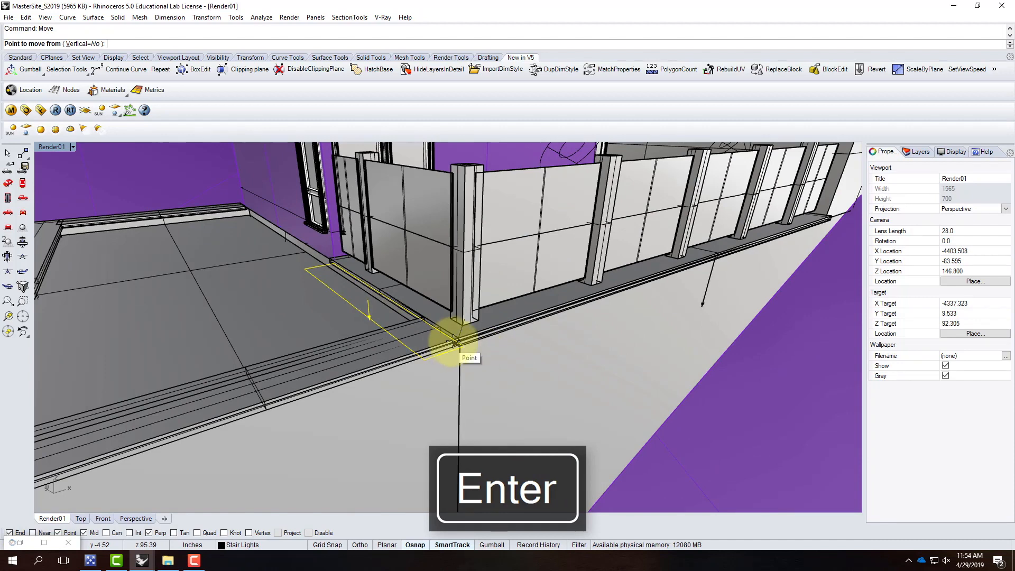
{"action": "left_click", "coordinate": [459, 343]}
{"action": "scroll", "coordinate": [539, 340], "scroll_direction": "down", "scroll_amount": 5}
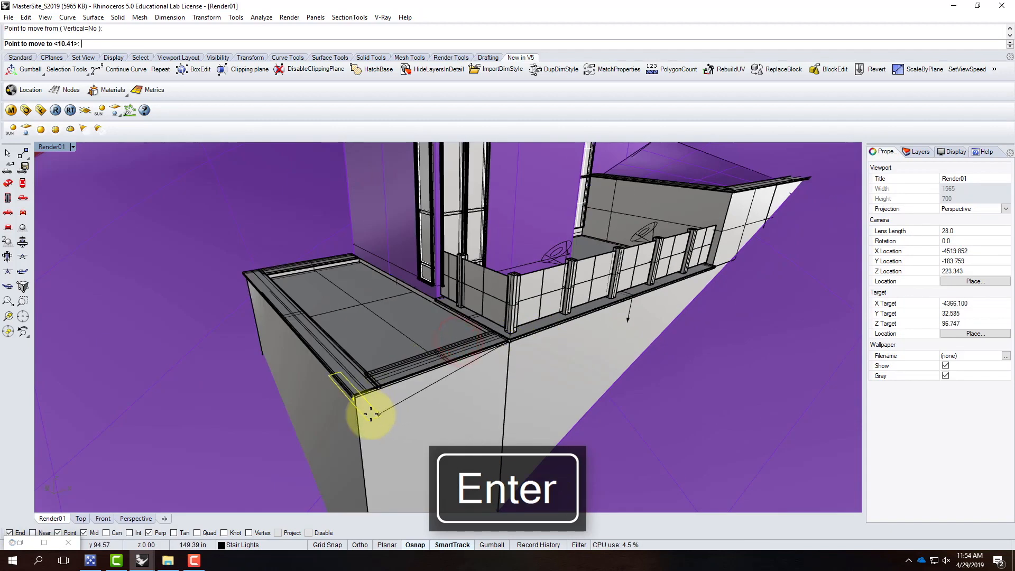
{"action": "left_click", "coordinate": [331, 367]}
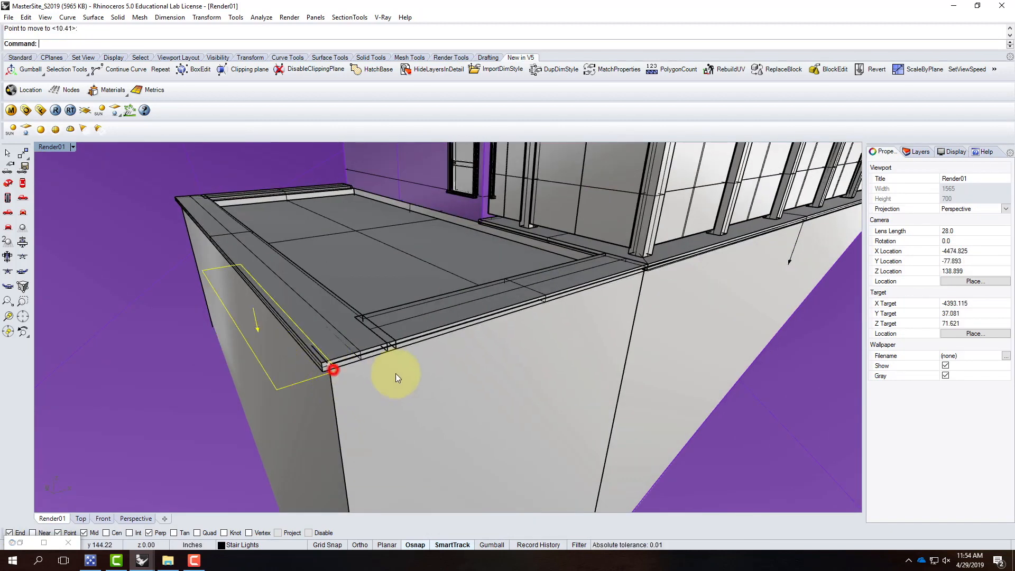
{"action": "key", "text": "Escape"}
Step: Draw a rectangular light covering the basin floor, snapping its corners to the inner corners of the basin walls
{"action": "right_click_drag", "start_coordinate": [440, 396], "coordinate": [336, 331]}
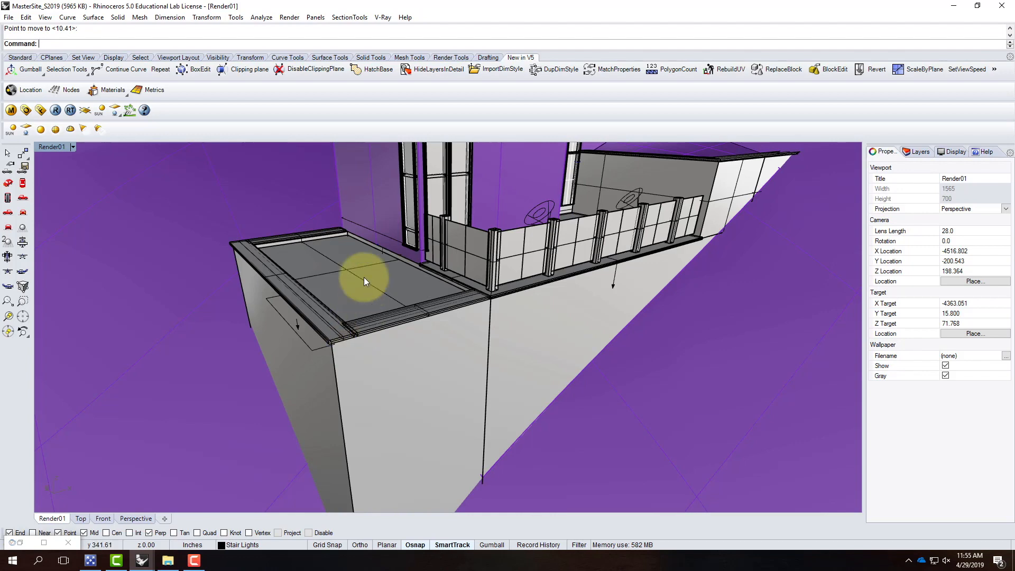
{"action": "scroll", "coordinate": [325, 222], "scroll_direction": "up", "scroll_amount": 2}
{"action": "right_click_drag", "start_coordinate": [318, 263], "coordinate": [355, 257]}
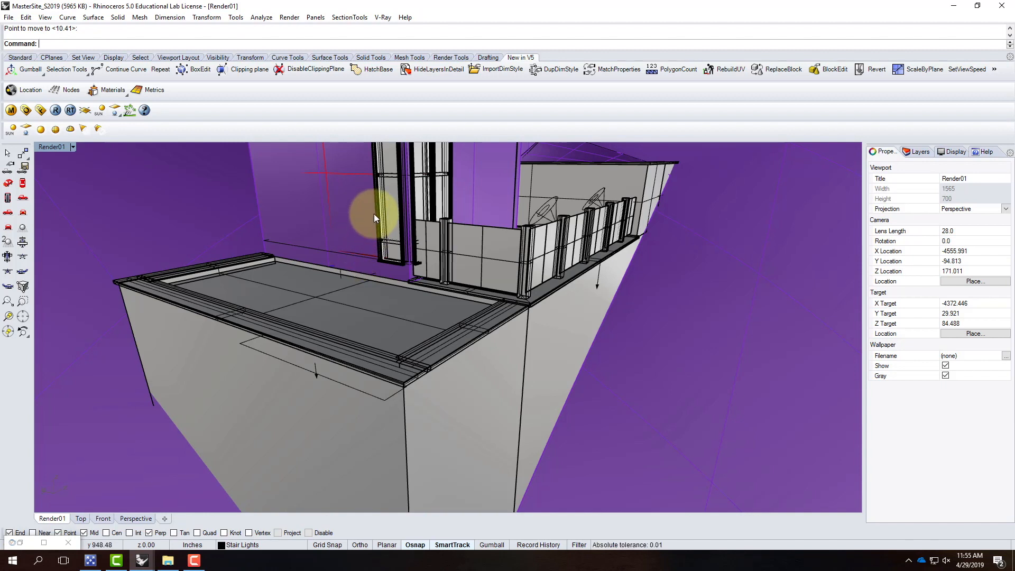
{"action": "right_click_drag", "start_coordinate": [418, 189], "coordinate": [188, 126]}
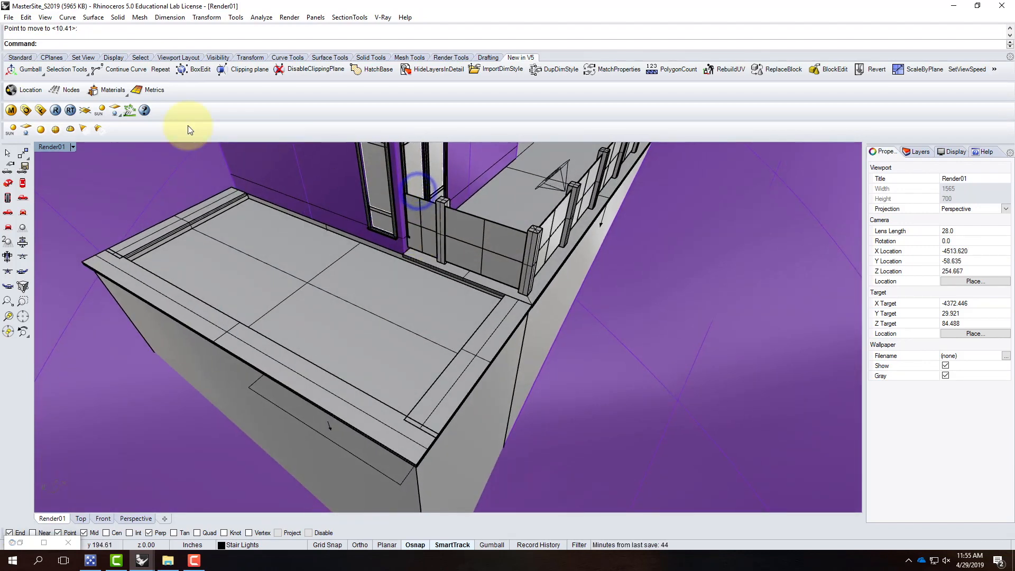
{"action": "left_click", "coordinate": [27, 130]}
{"action": "scroll", "coordinate": [263, 220], "scroll_direction": "up", "scroll_amount": 3}
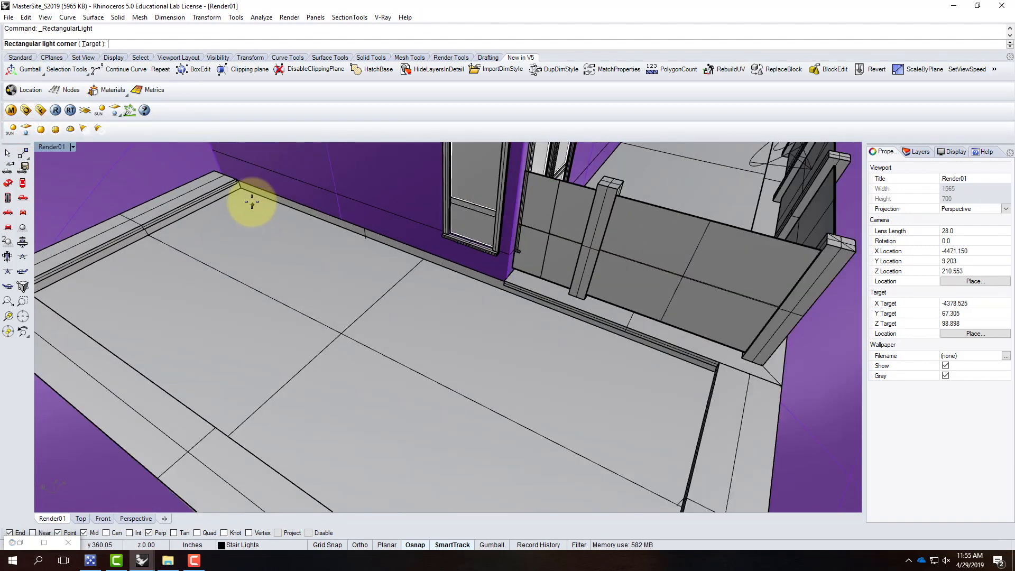
{"action": "left_click", "coordinate": [241, 189]}
{"action": "scroll", "coordinate": [242, 190], "scroll_direction": "down", "scroll_amount": 8}
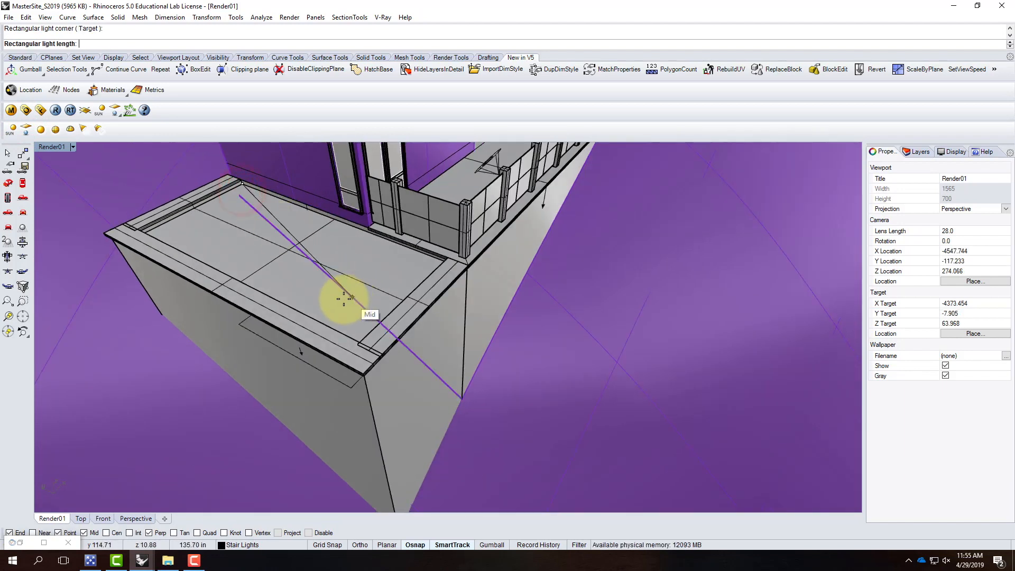
{"action": "scroll", "coordinate": [372, 327], "scroll_direction": "up", "scroll_amount": 4}
{"action": "scroll", "coordinate": [385, 242], "scroll_direction": "up", "scroll_amount": 5}
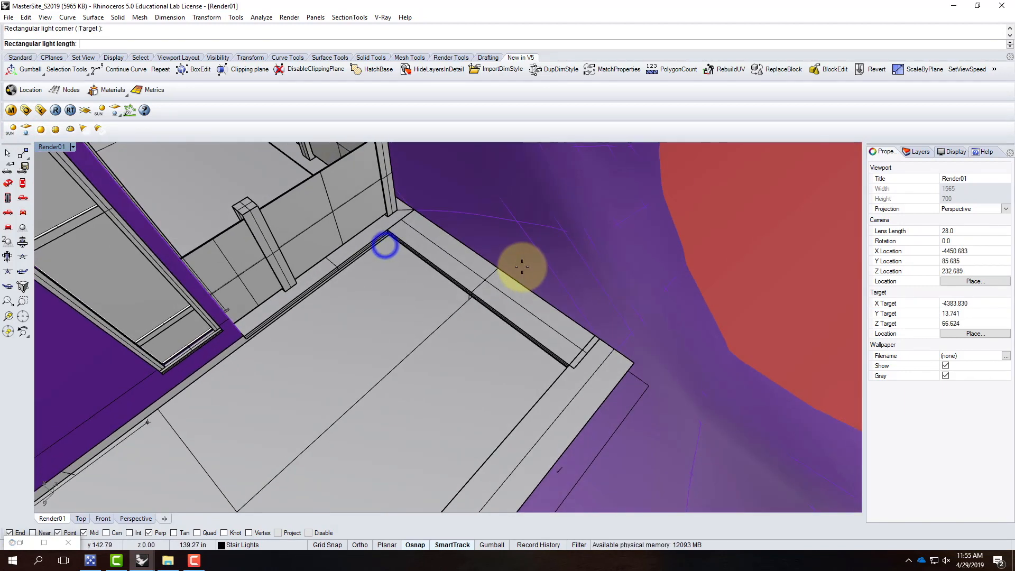
{"action": "scroll", "coordinate": [385, 246], "scroll_direction": "up", "scroll_amount": 3}
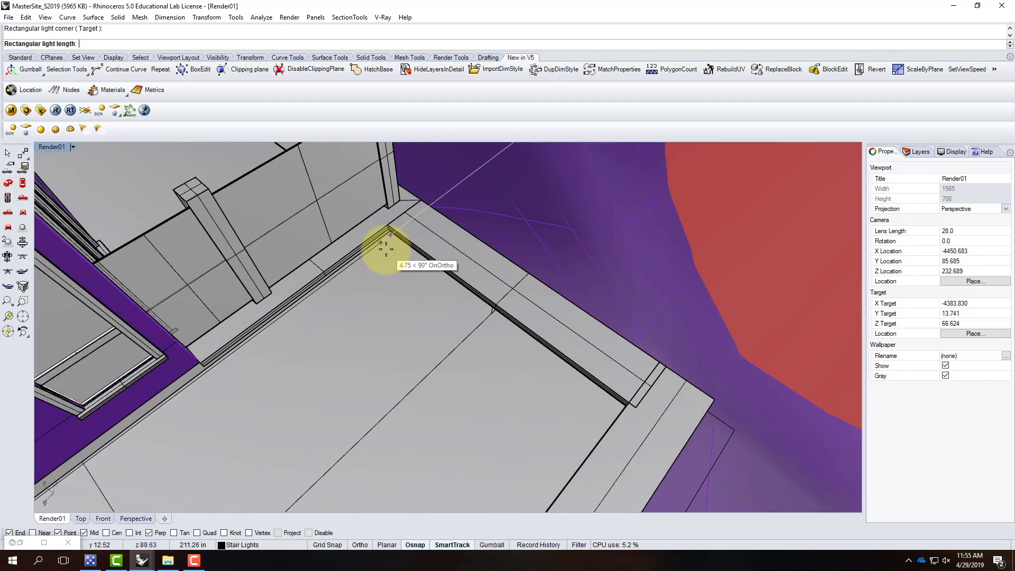
{"action": "right_click_drag", "start_coordinate": [386, 249], "coordinate": [386, 219]}
{"action": "left_click", "coordinate": [388, 231]}
{"action": "scroll", "coordinate": [394, 181], "scroll_direction": "down", "scroll_amount": 6}
{"action": "right_click_drag", "start_coordinate": [474, 249], "coordinate": [587, 244]}
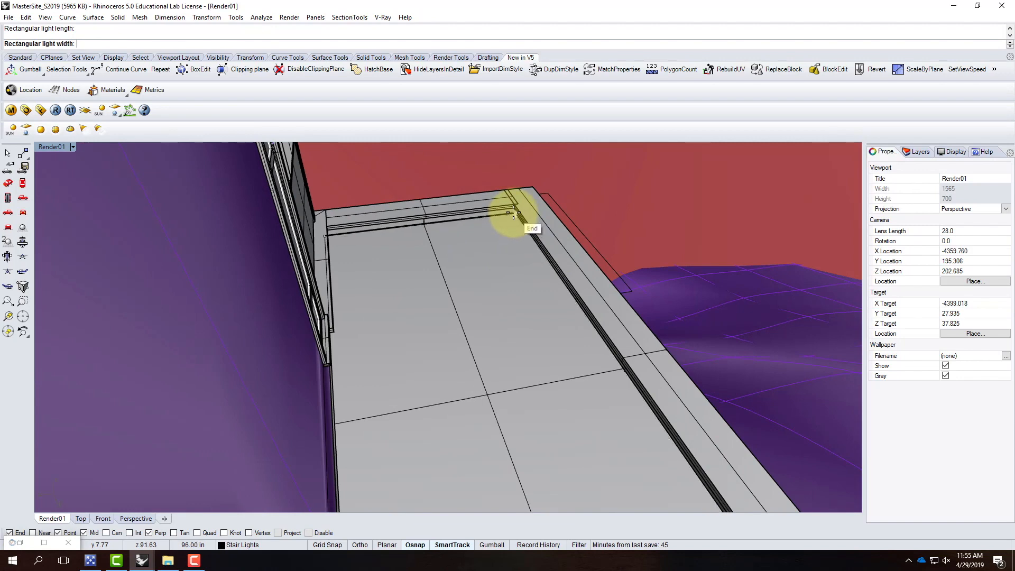
{"action": "left_click", "coordinate": [515, 212]}
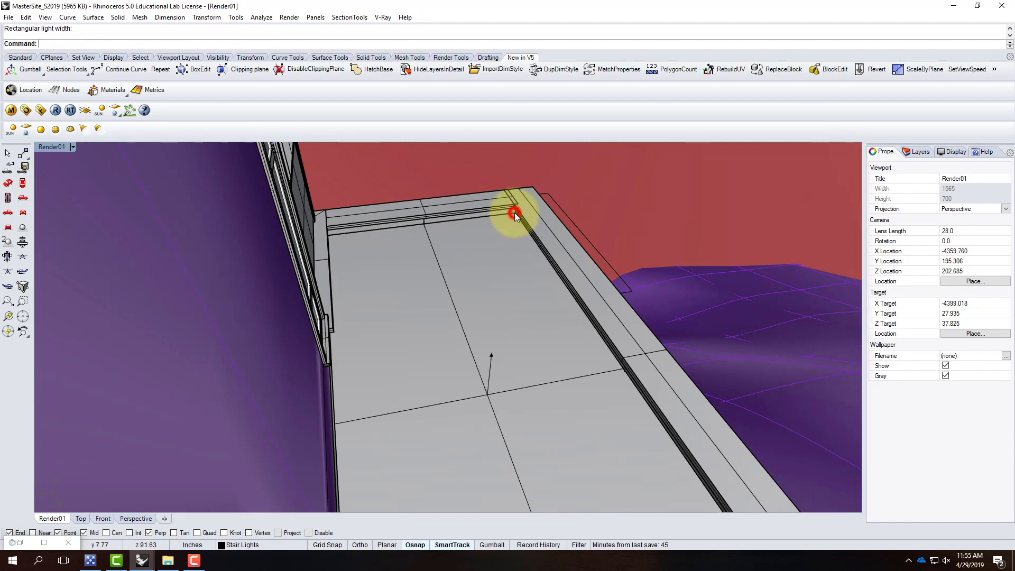
Step: Select the new rectangular light over the basin floor from the overlapping objects
{"action": "left_click", "coordinate": [489, 359]}
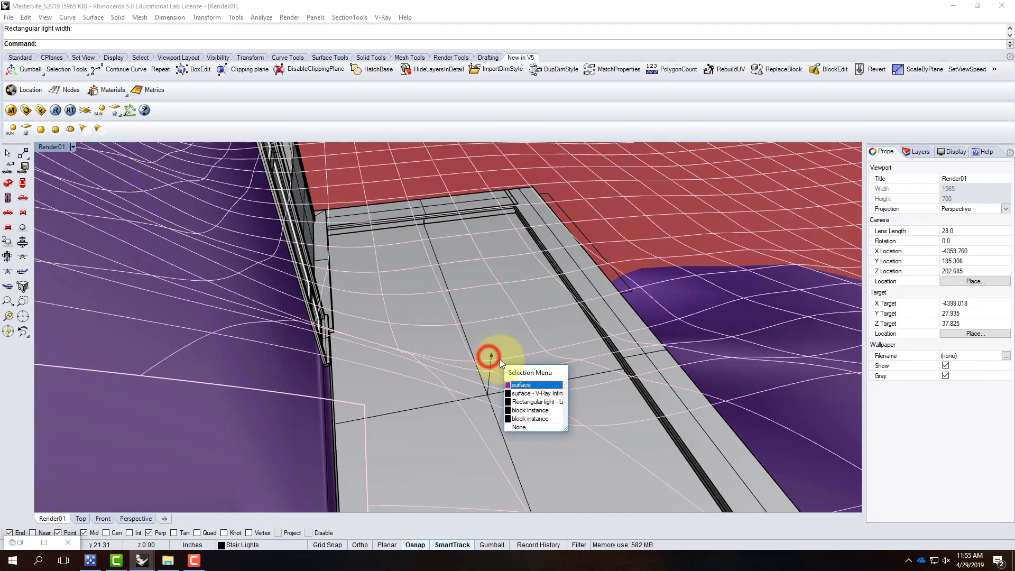
{"action": "left_click", "coordinate": [531, 406]}
{"action": "right_click_drag", "start_coordinate": [672, 358], "coordinate": [593, 307]}
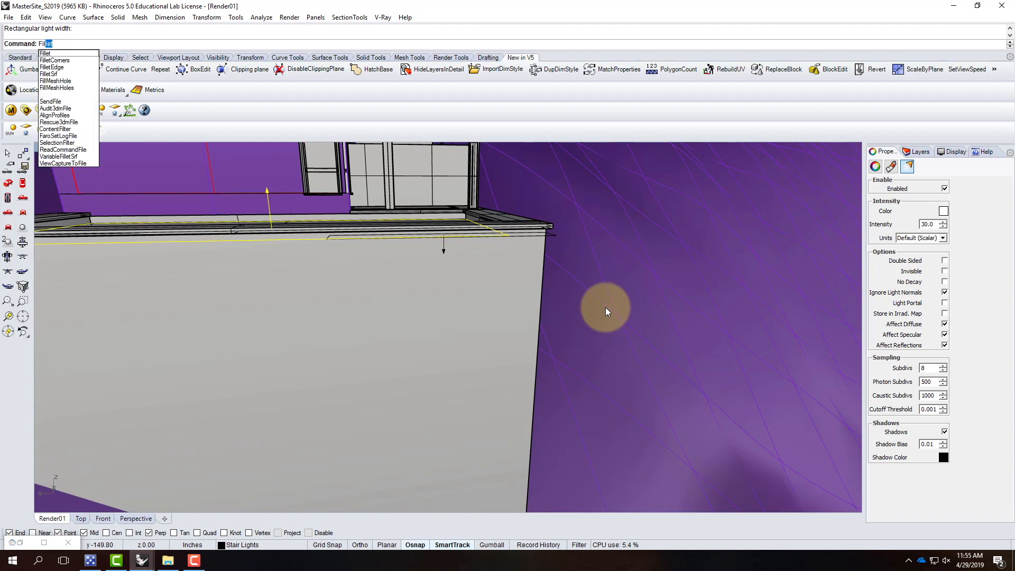
Step: Flip the selected basin light's direction and flip it back again
{"action": "key", "text": "BackSpace"}
{"action": "type", "text": "lip"}
{"action": "key", "text": "Return"}
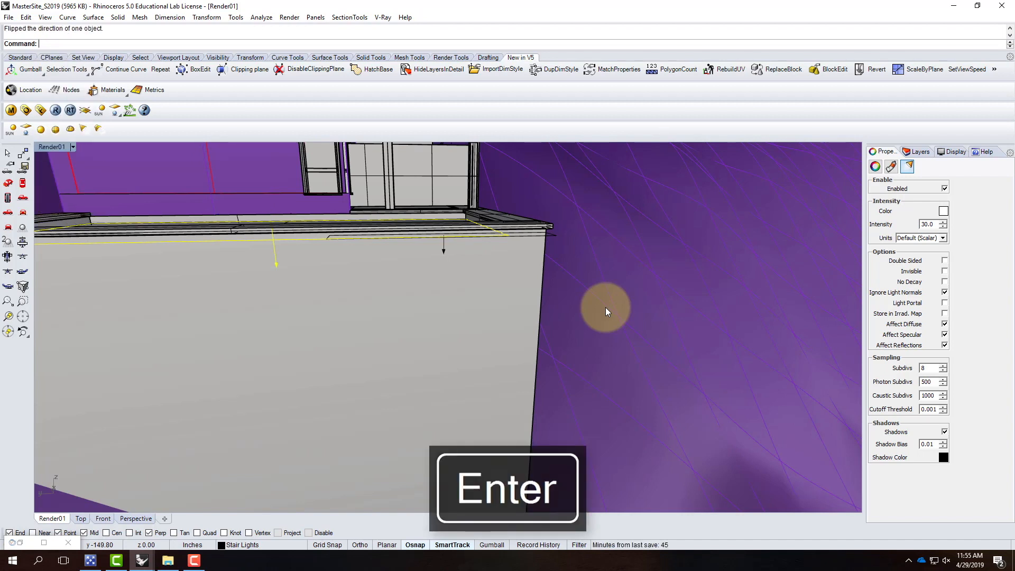
{"action": "type", "text": "FilP"}
{"action": "key", "text": "Return"}
{"action": "type", "text": "Flip"}
{"action": "key", "text": "Return"}
Step: Move the selected basin light vertically by -3"
{"action": "type", "text": "Move"}
{"action": "key", "text": "Return"}
{"action": "type", "text": "Vertical=No ):"}
{"action": "key", "text": "Return"}
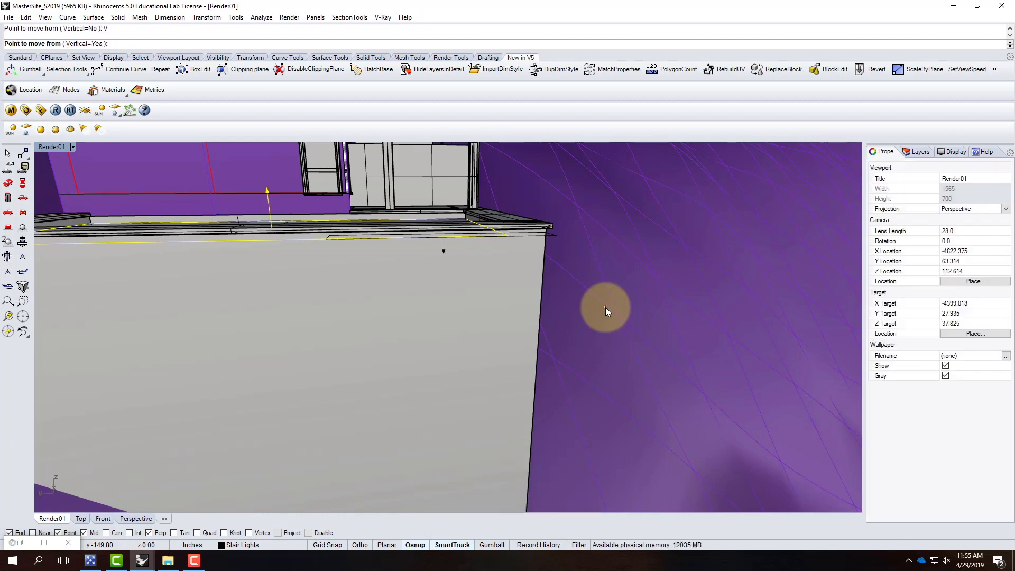
{"action": "left_click", "coordinate": [385, 283]}
{"action": "type", "text": "-3\""}
{"action": "key", "text": "Return"}
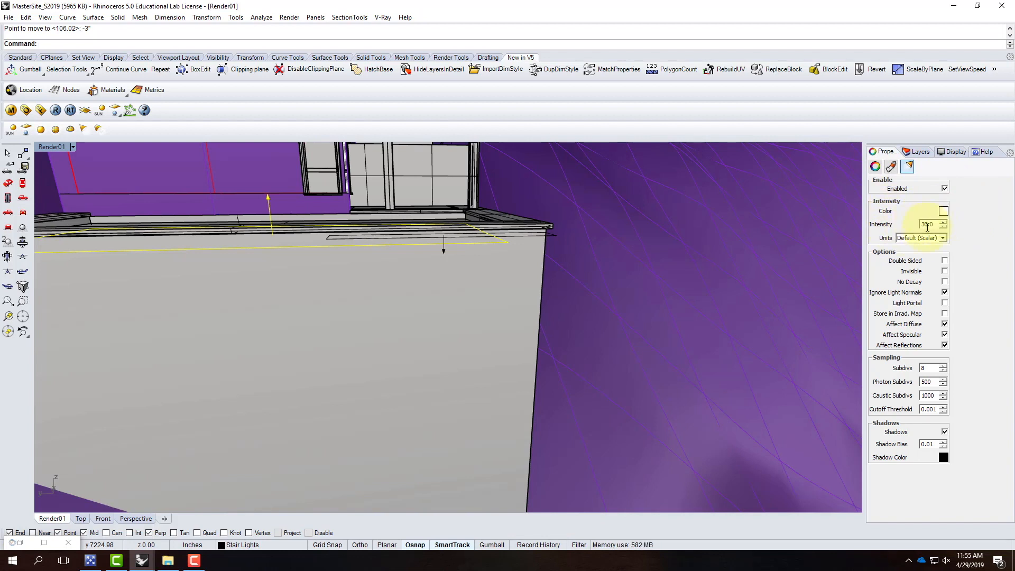
Step: Set the basin light's units to Radiant power (W), its intensity to 300 and its colour to Turquoise
{"action": "left_click", "coordinate": [943, 238]}
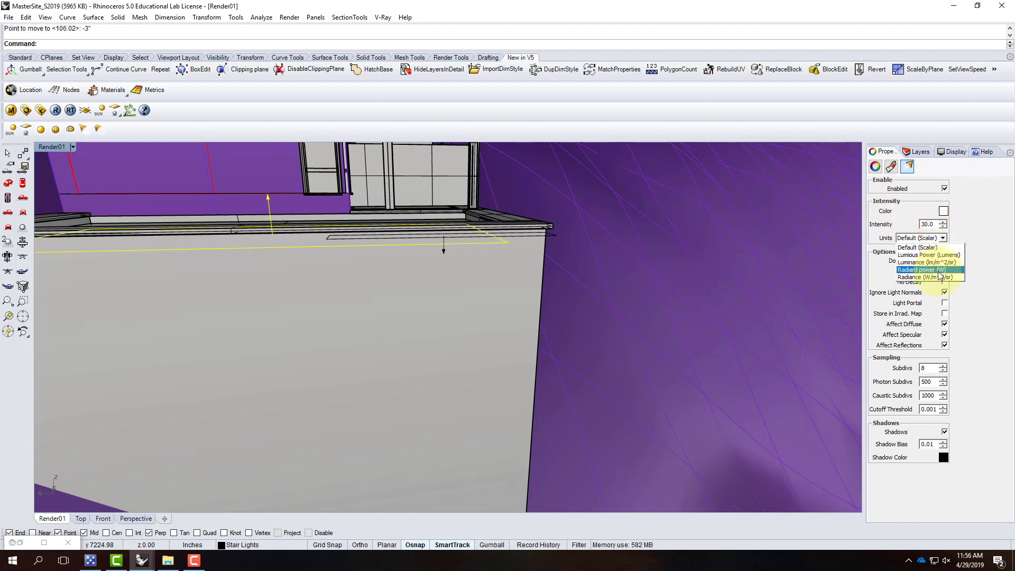
{"action": "left_click", "coordinate": [936, 269]}
{"action": "left_click", "coordinate": [932, 224]}
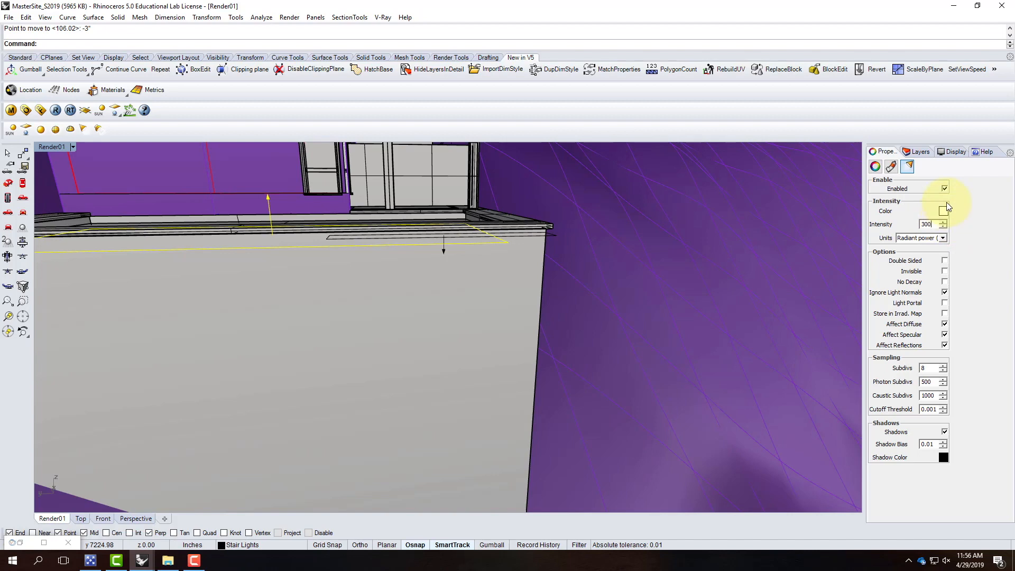
{"action": "left_click", "coordinate": [943, 211]}
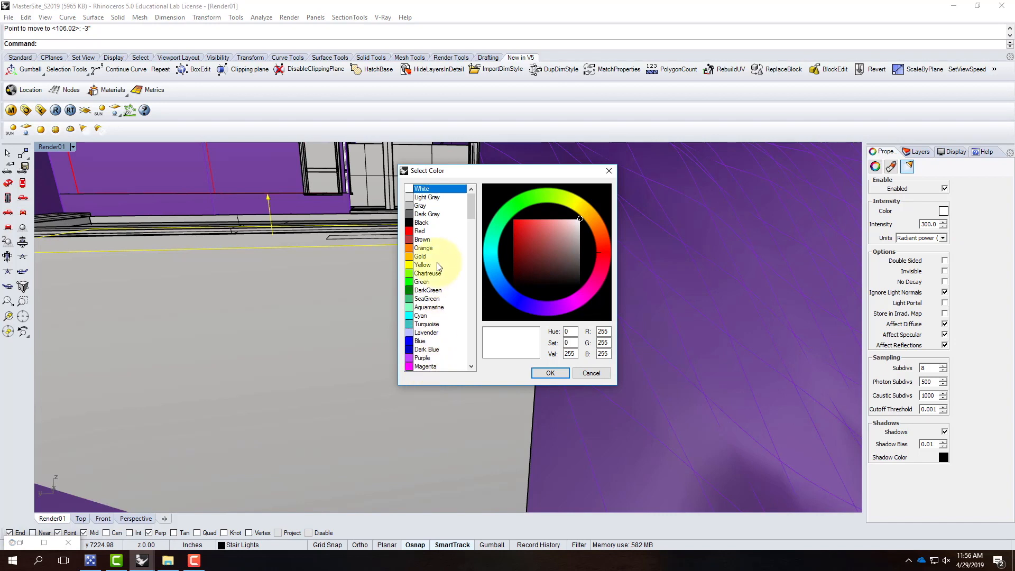
{"action": "left_click", "coordinate": [427, 324]}
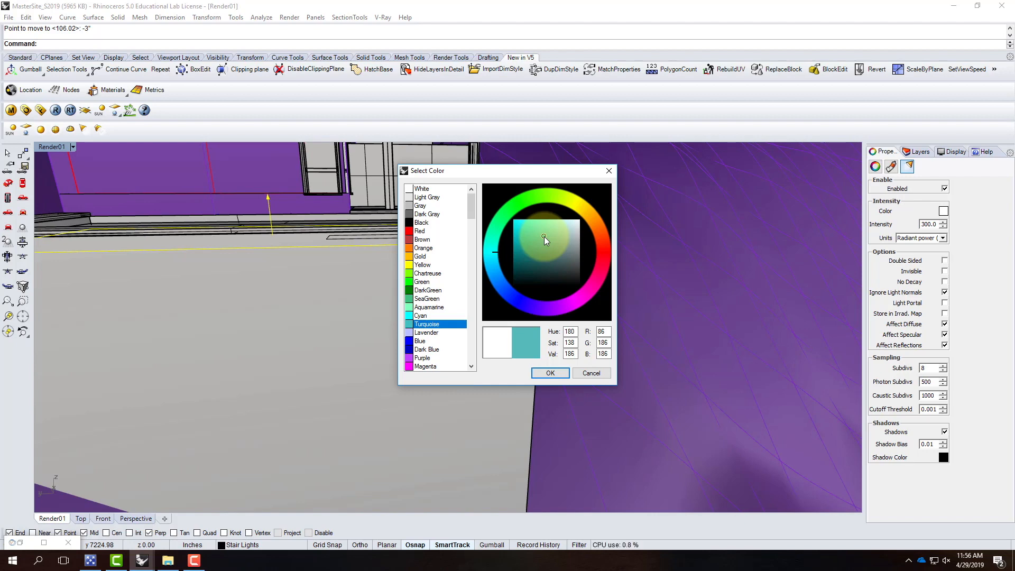
{"action": "left_click", "coordinate": [548, 373]}
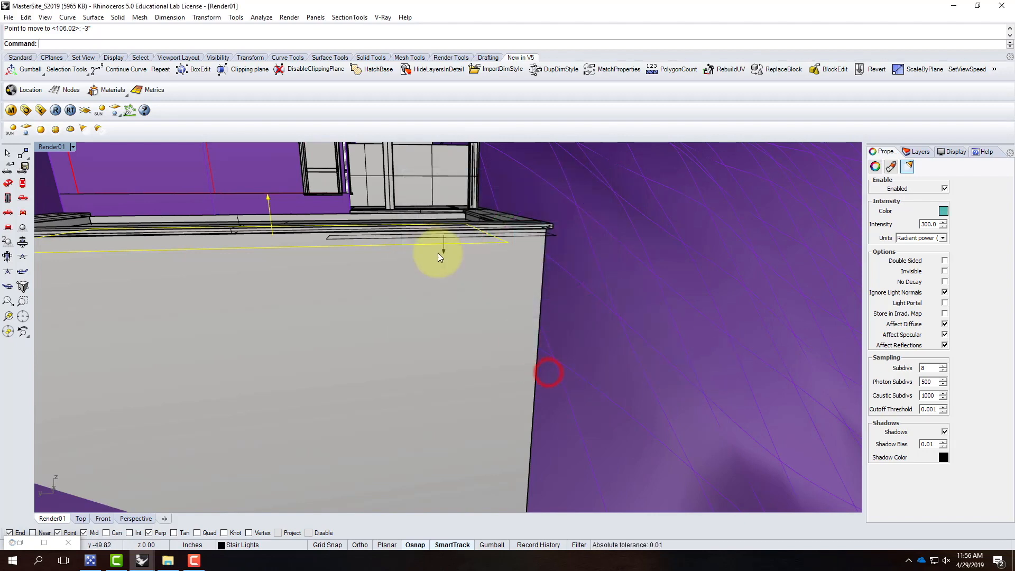
Step: Render the Render01 view with V-Ray, framed on the basin corner, the tower and the terrace railing
{"action": "right_click_drag", "start_coordinate": [439, 202], "coordinate": [429, 322]}
{"action": "scroll", "coordinate": [423, 325], "scroll_direction": "up", "scroll_amount": 5}
{"action": "scroll", "coordinate": [490, 394], "scroll_direction": "up", "scroll_amount": 4}
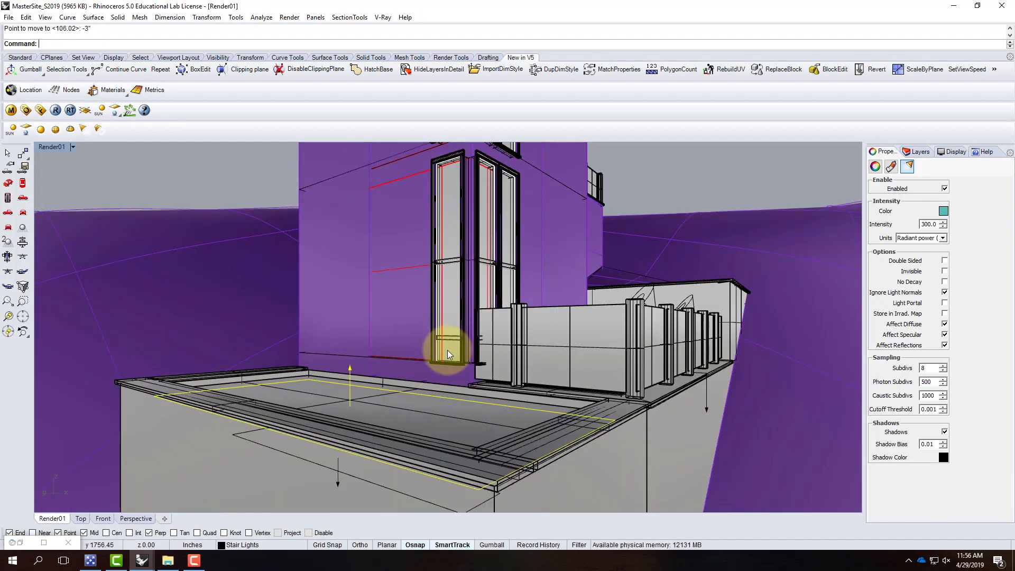
{"action": "left_click", "coordinate": [54, 110]}
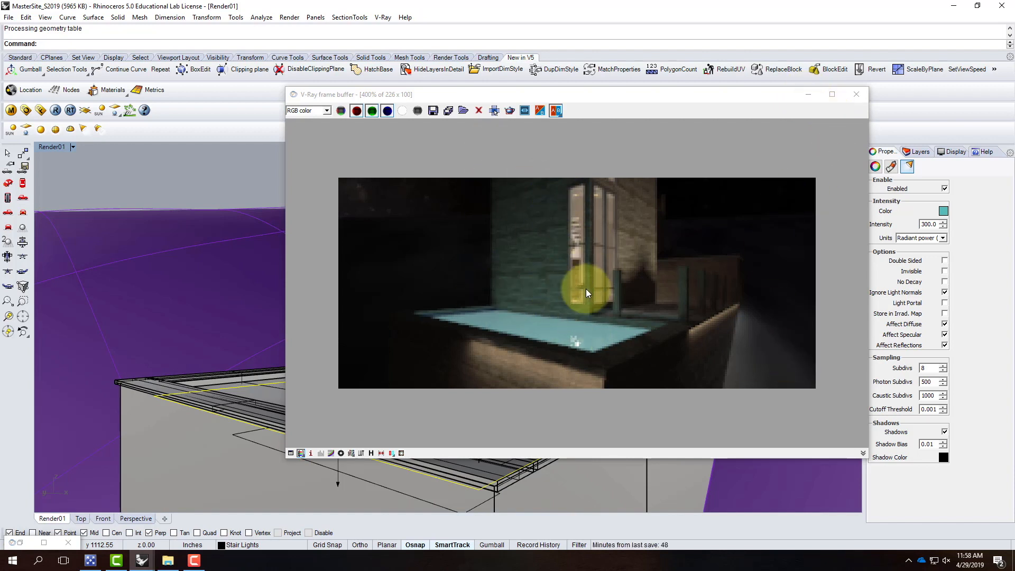
{"action": "left_click", "coordinate": [909, 562]}
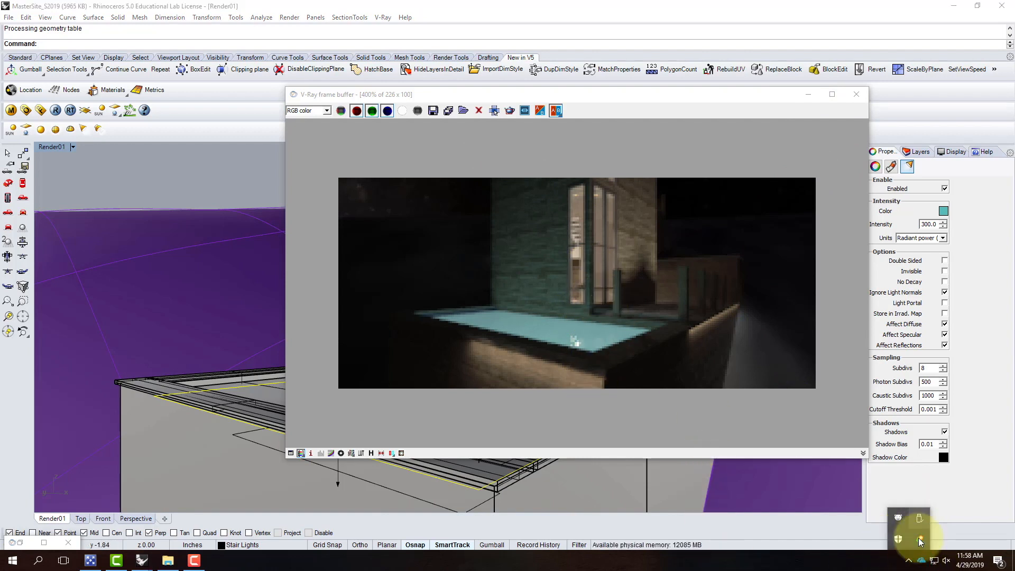
{"action": "left_click", "coordinate": [193, 560]}
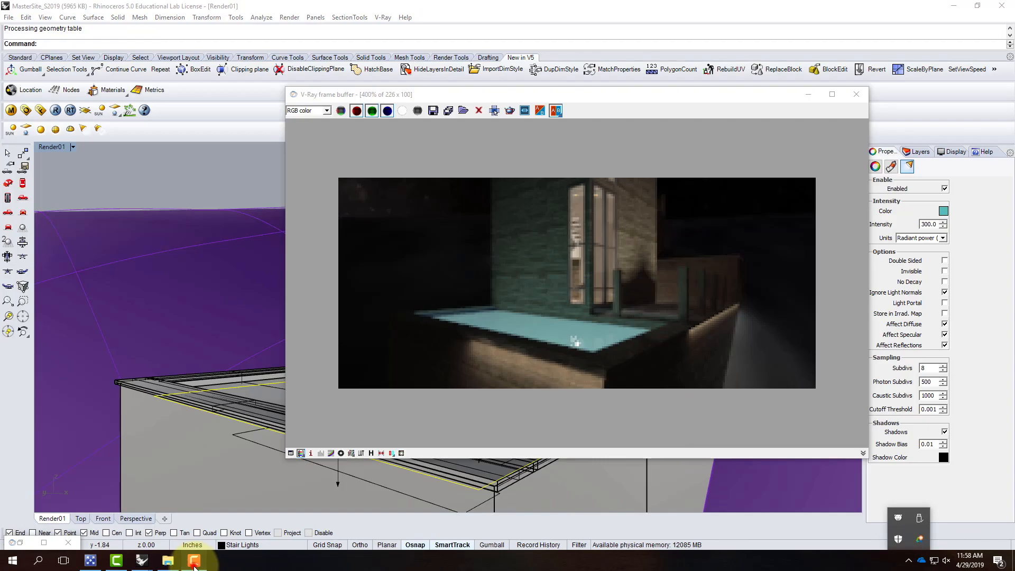